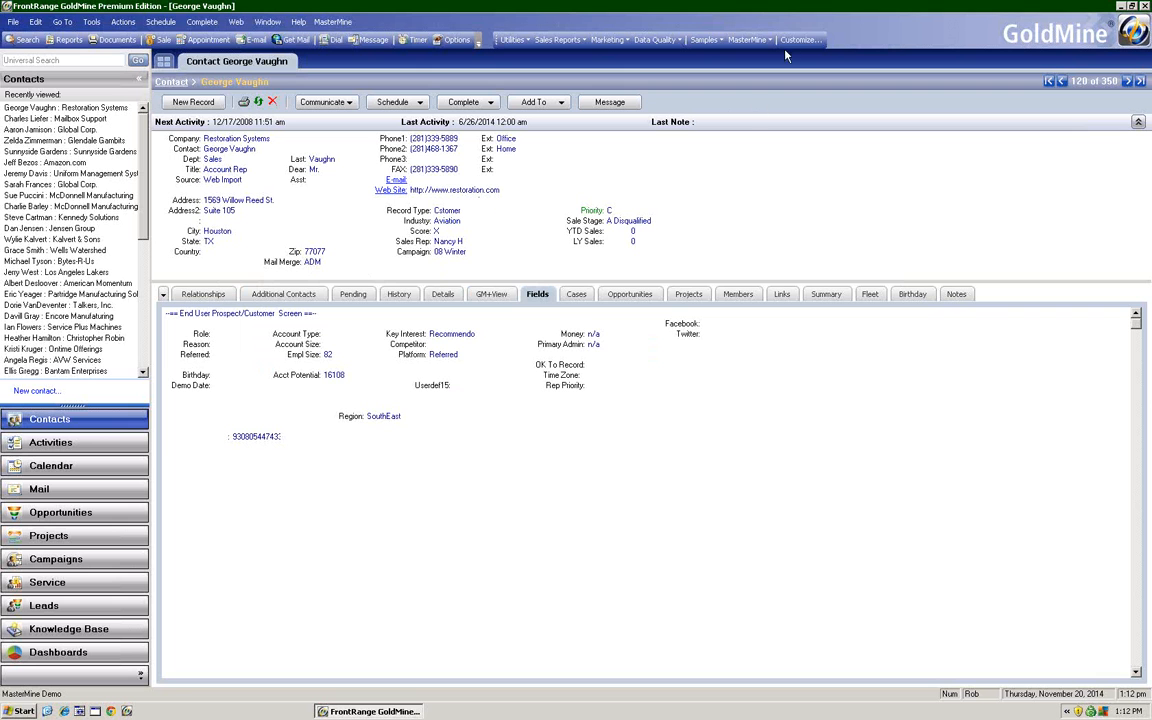
- Create a new MasterMine report on main contacts and include the YTD Sales, Sale Stage and Priority fields
click(750, 40)
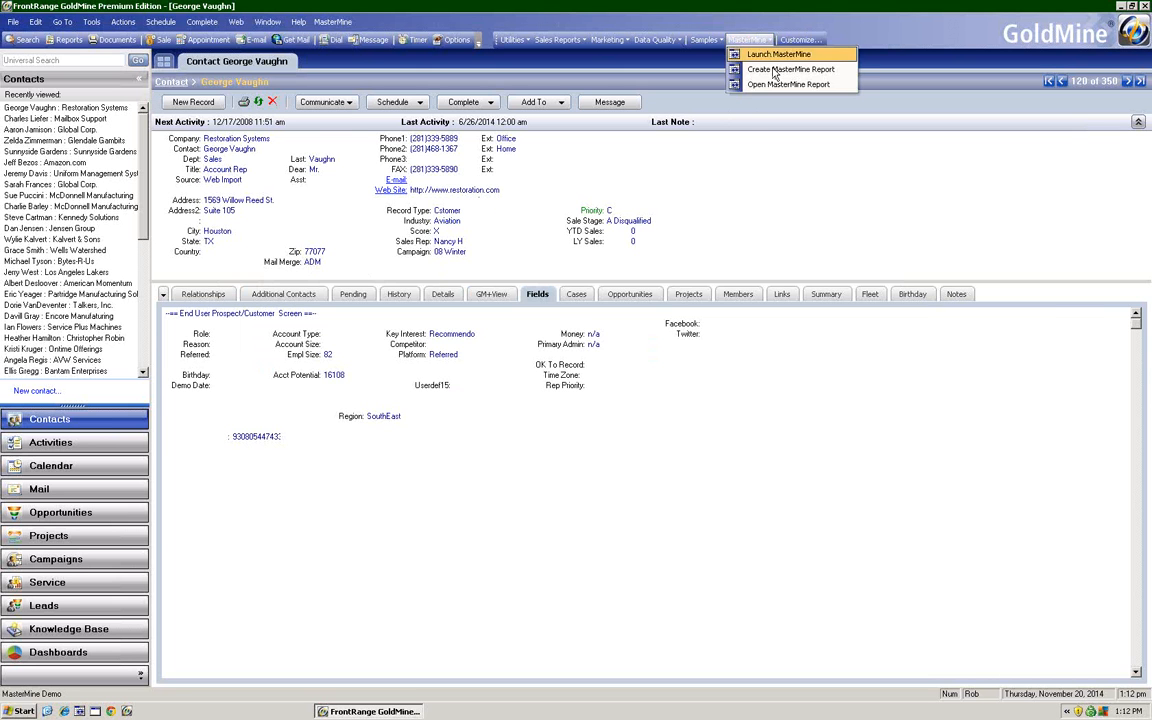
click(770, 70)
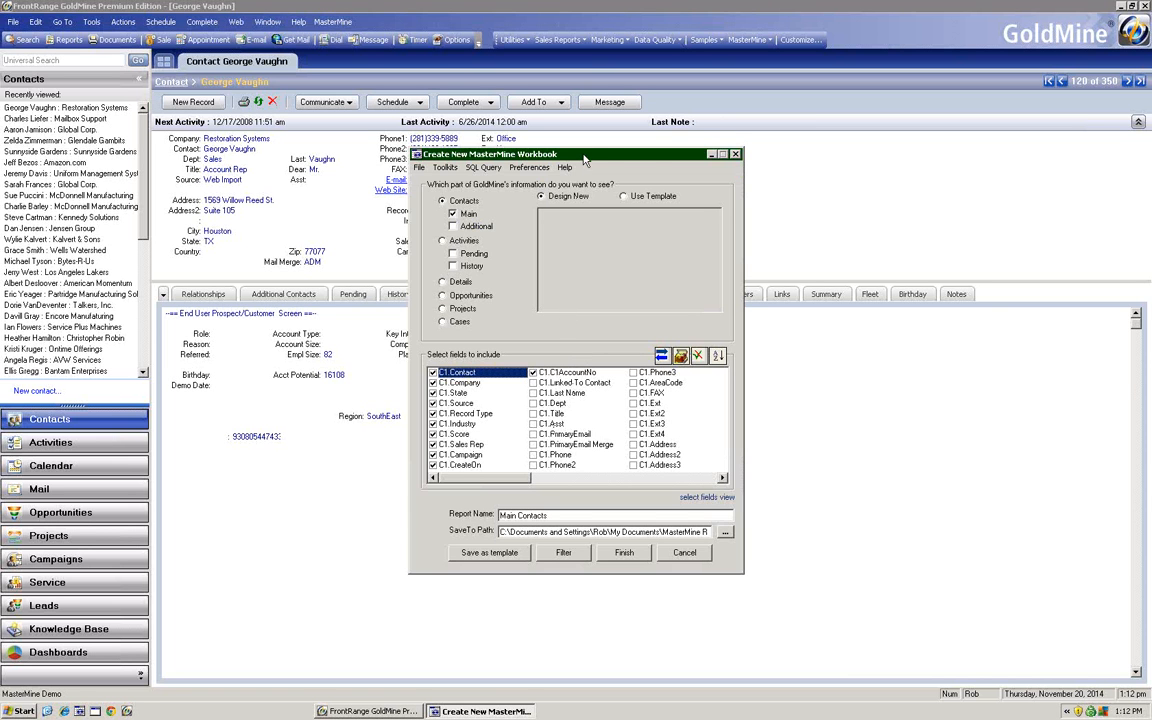
drag(584, 158, 830, 141)
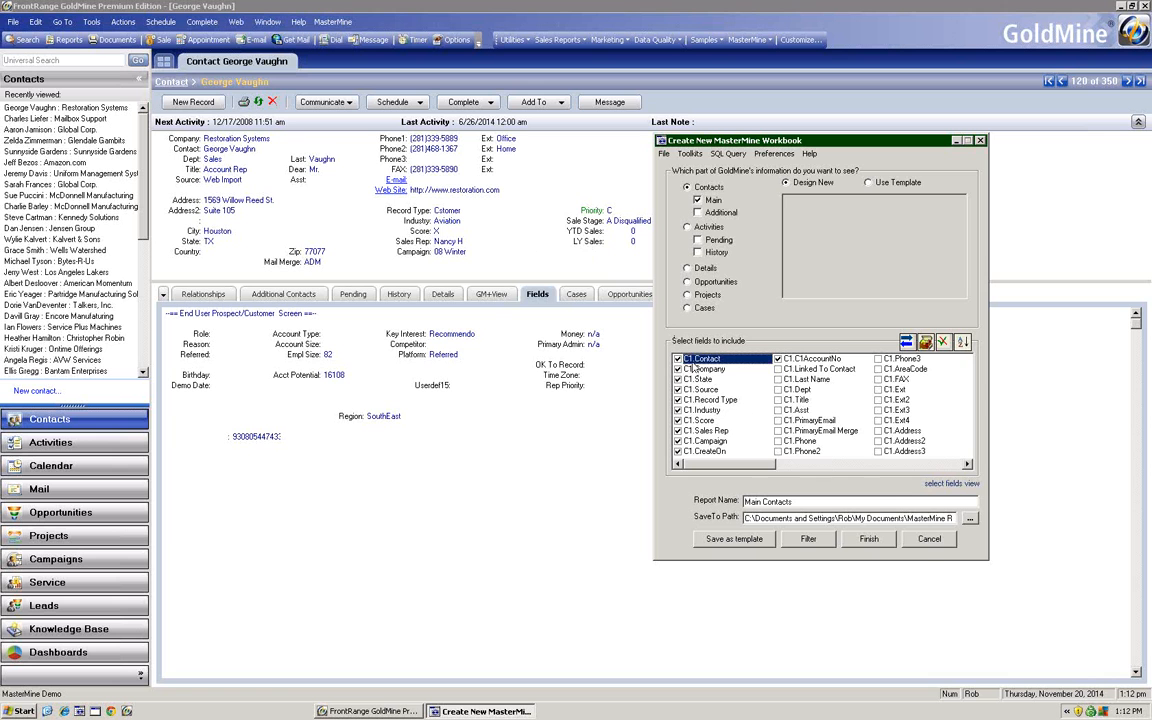
click(967, 464)
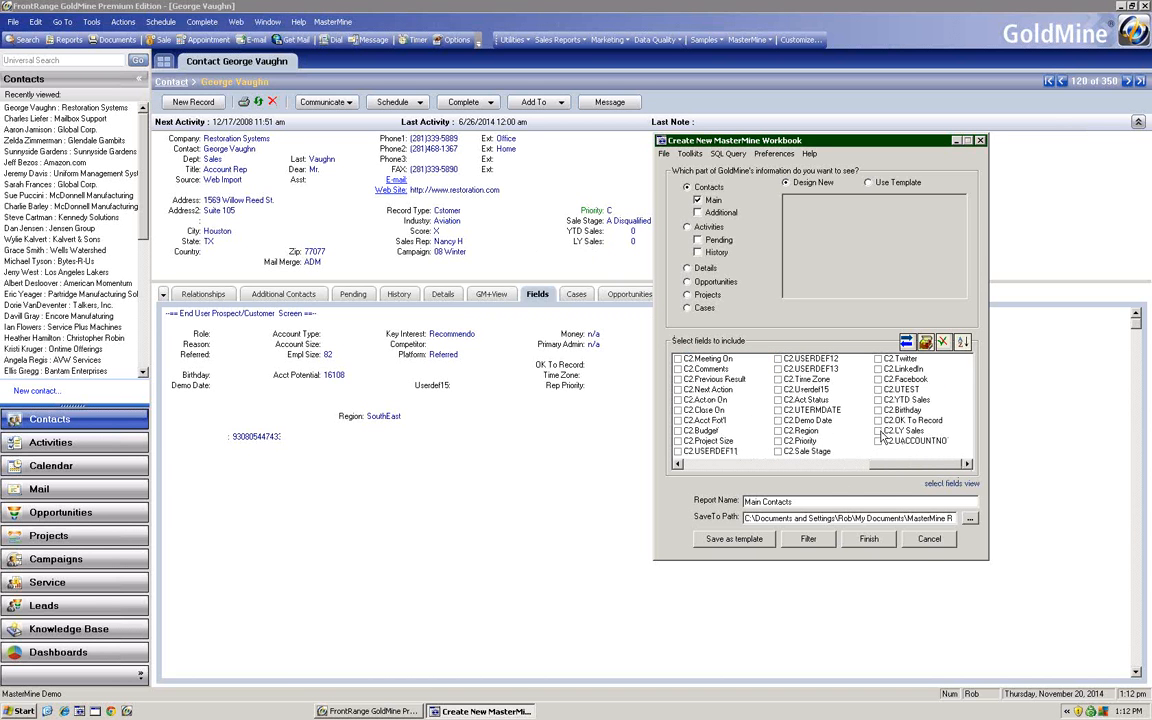
click(878, 400)
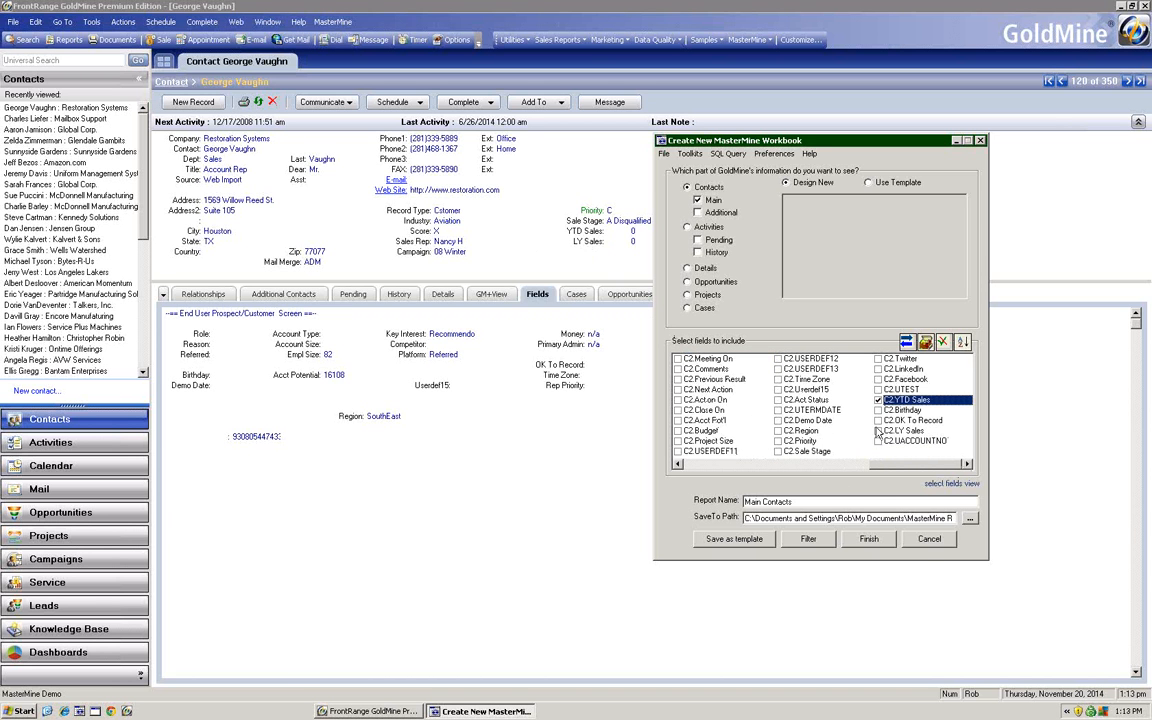
click(778, 452)
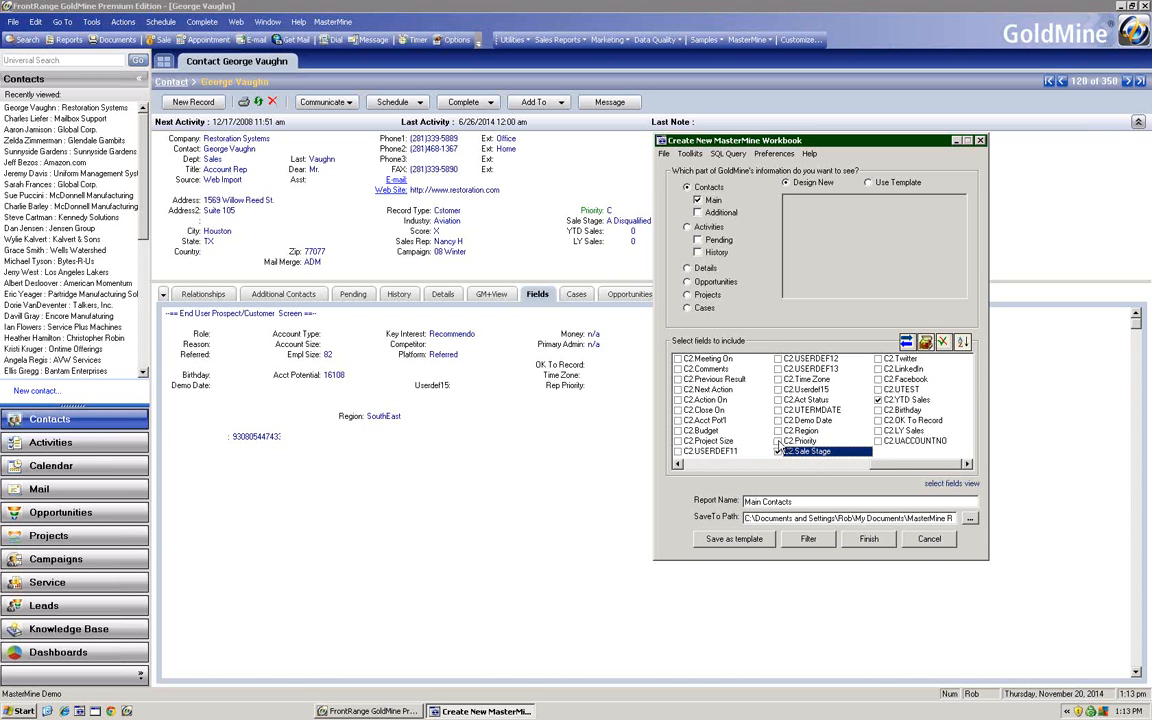
click(778, 441)
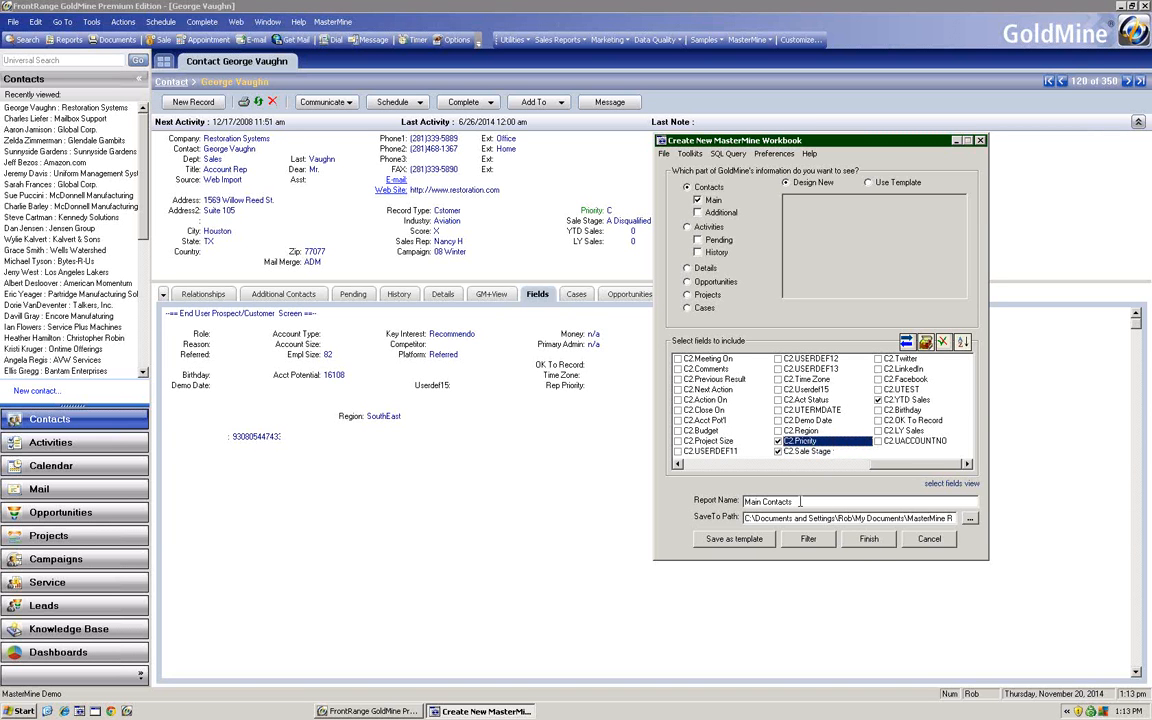
- Name the report Data Analysis and generate its pivot table workbook
drag(805, 502, 729, 505)
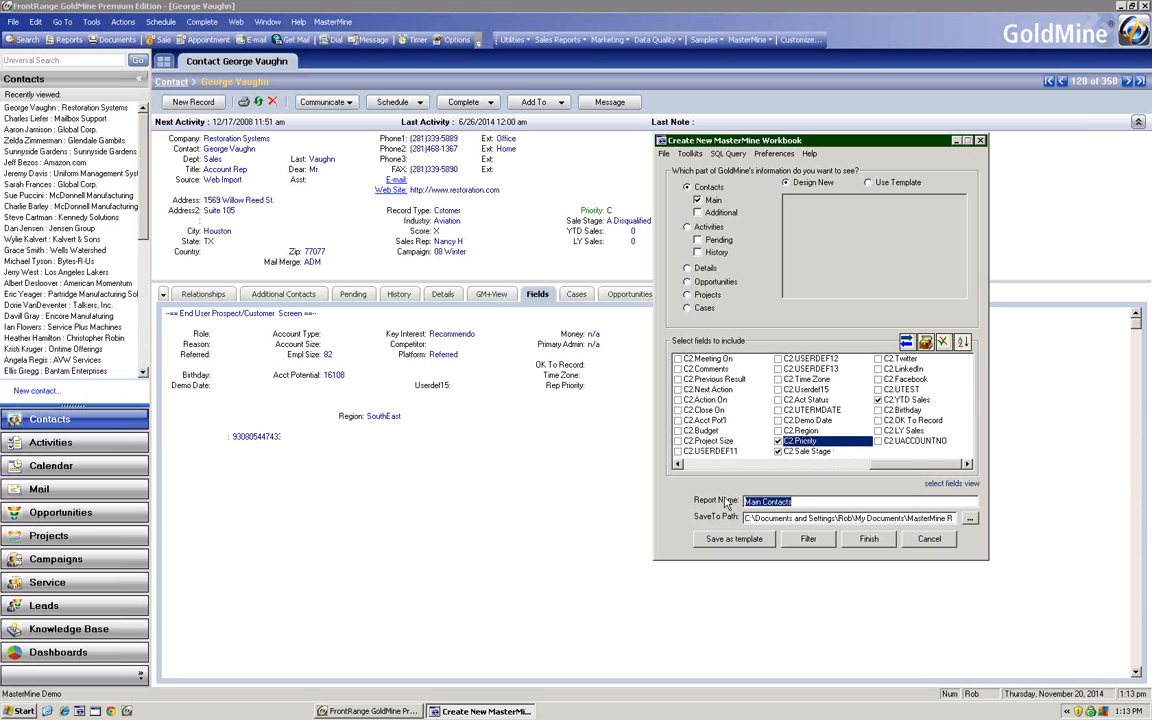
text(Data Analysis)
click(866, 544)
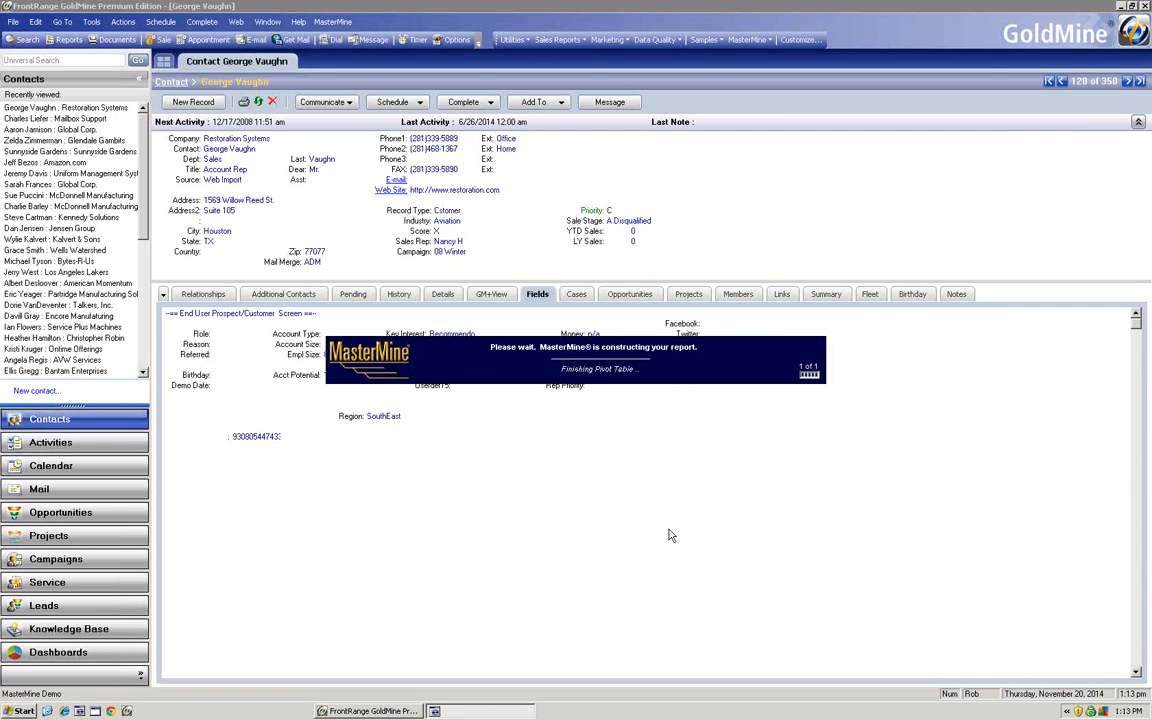
click(575, 384)
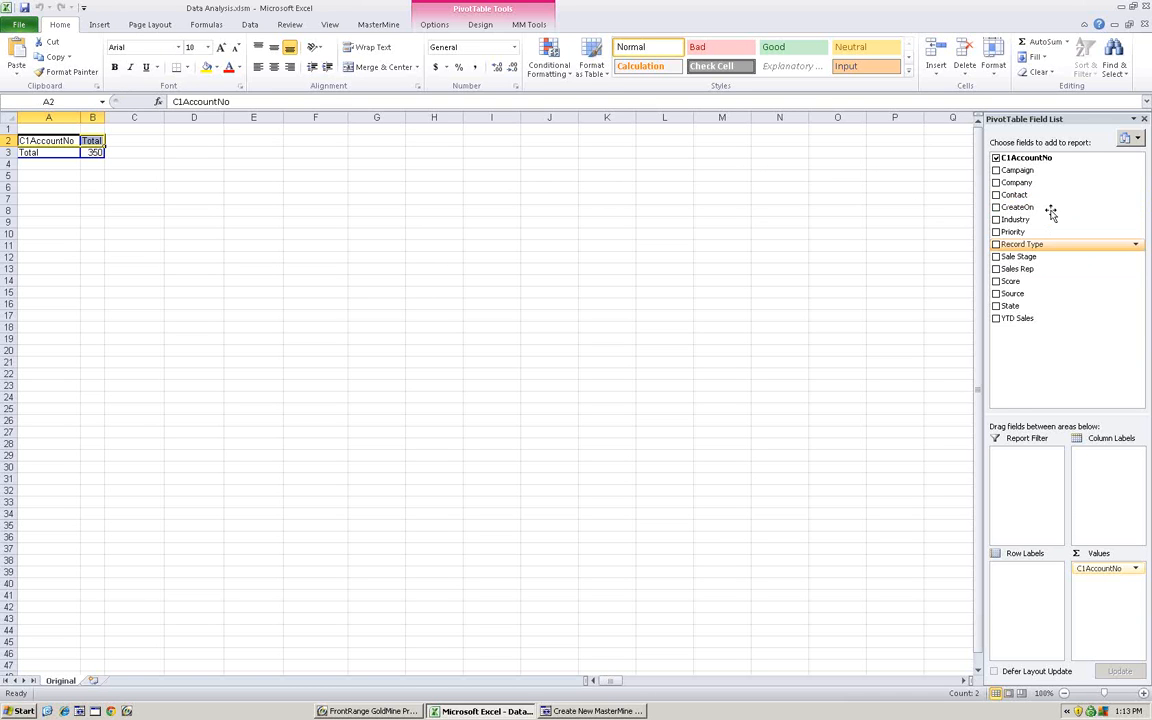
- Add Record Type as the row field of the pivot table
drag(1040, 245, 52, 158)
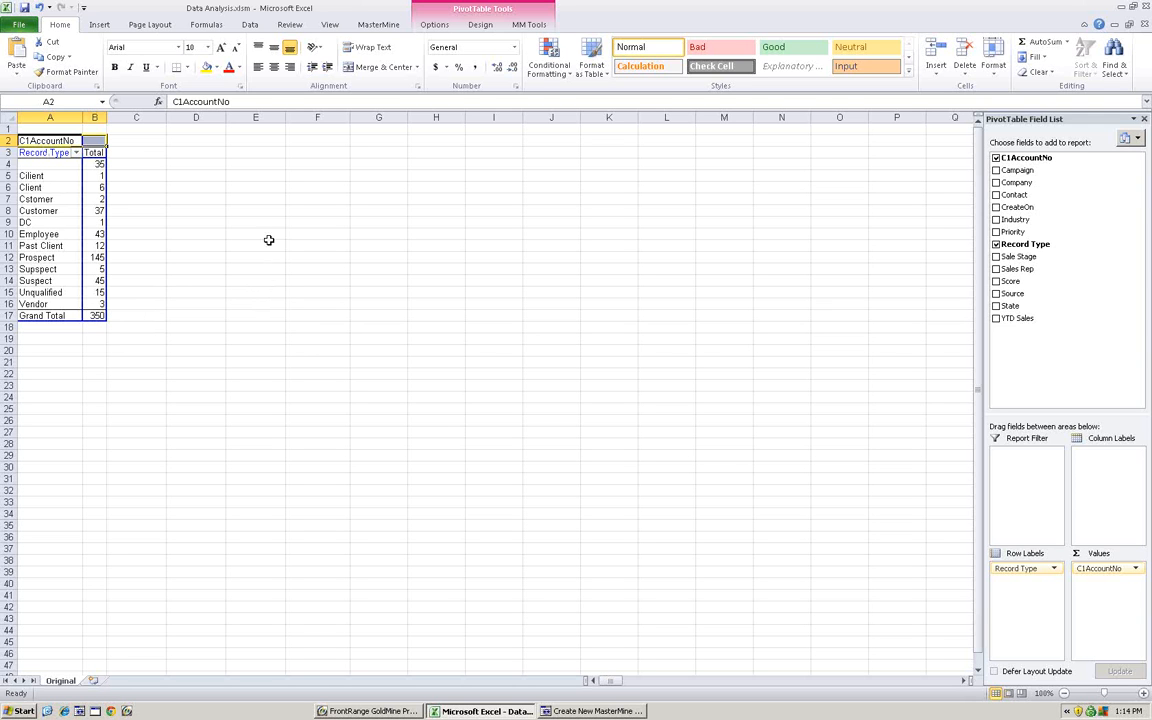
- Switch to GoldMine to review the Record Type field's lookup entries without changing the contact, and return to the Excel pivot table
click(372, 711)
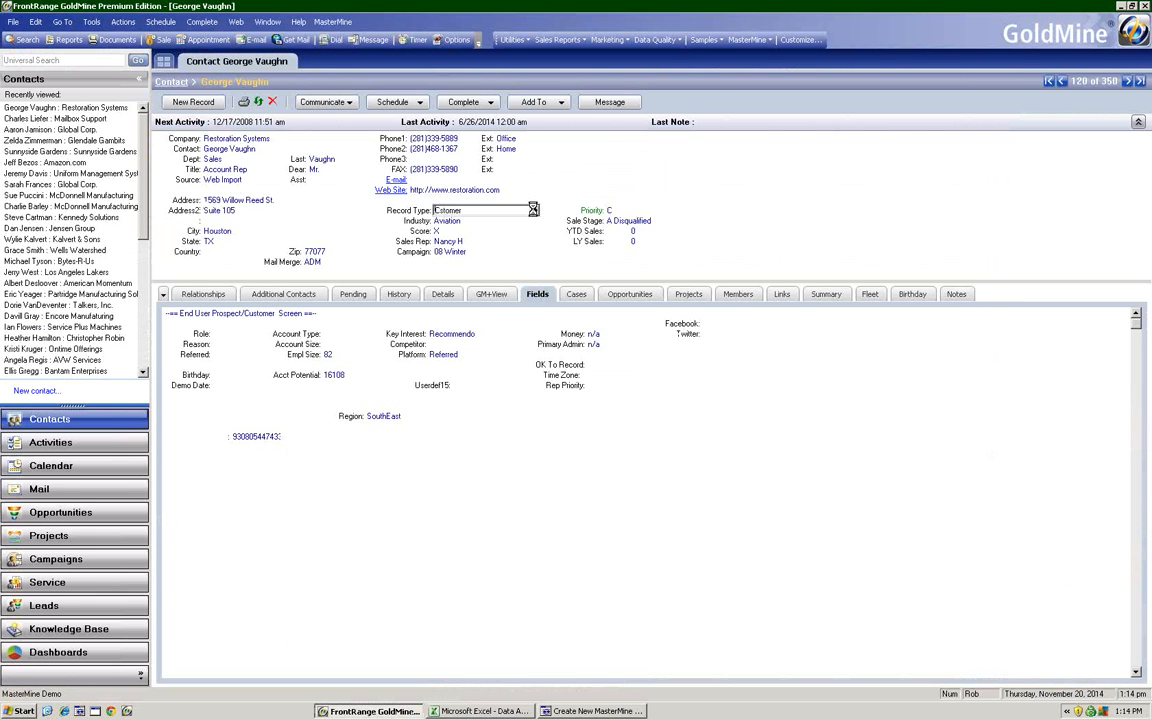
click(536, 212)
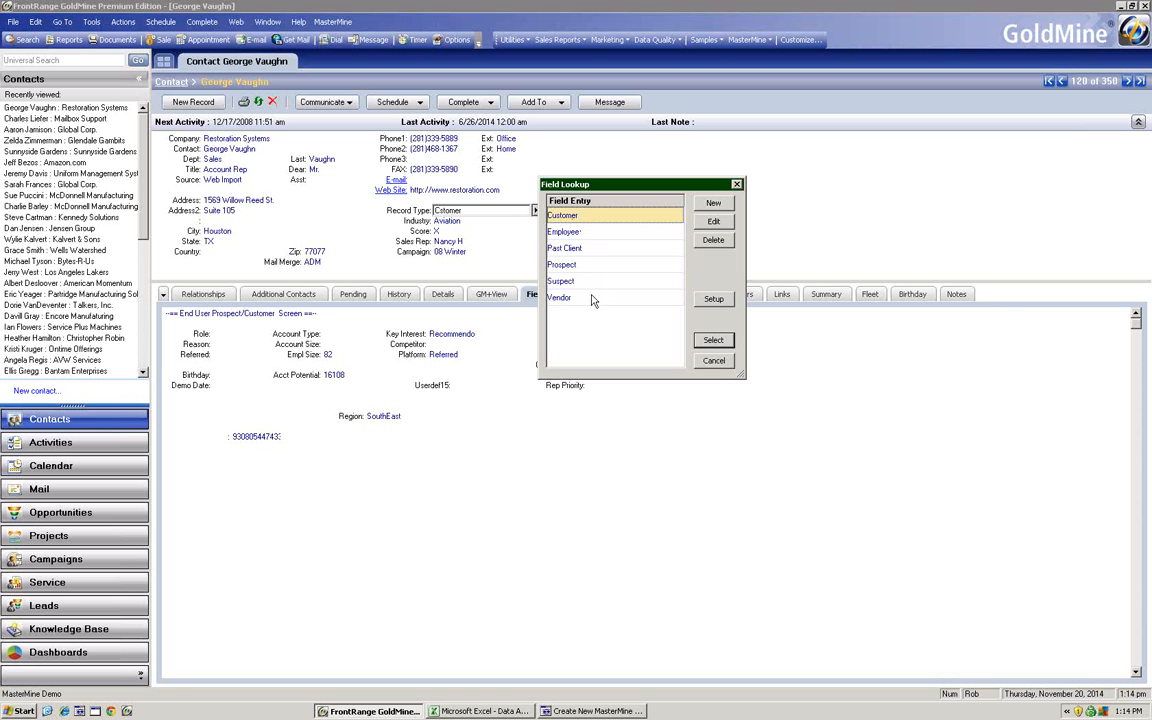
click(713, 361)
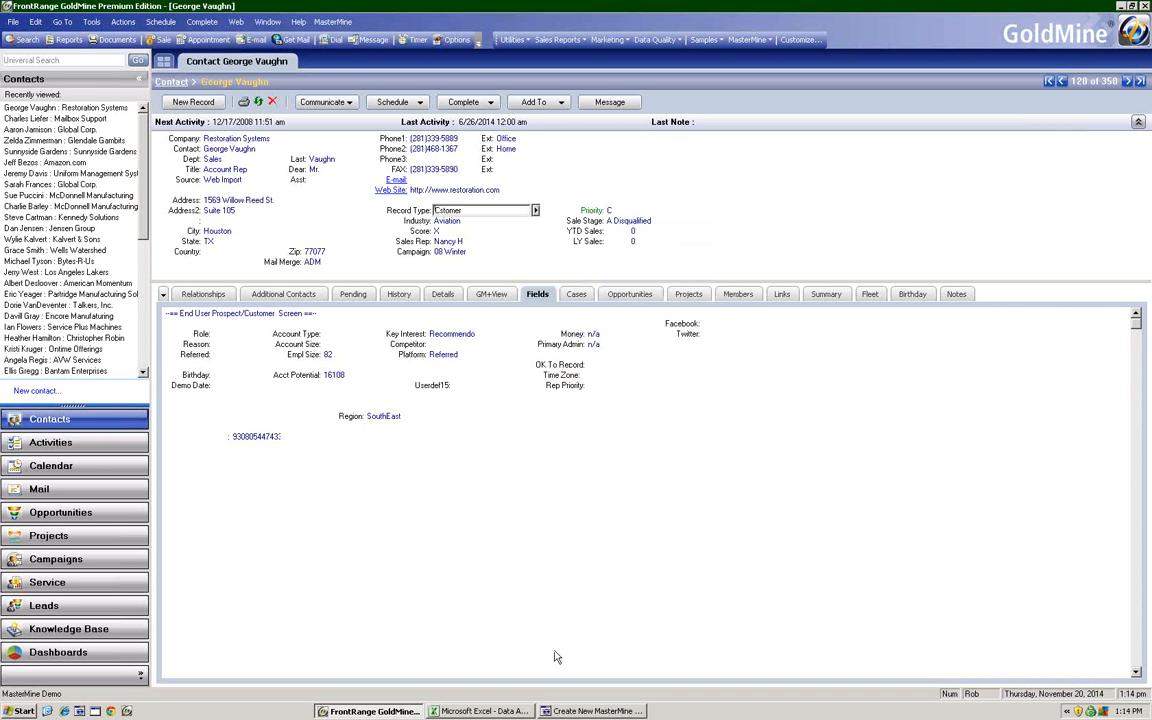
click(479, 711)
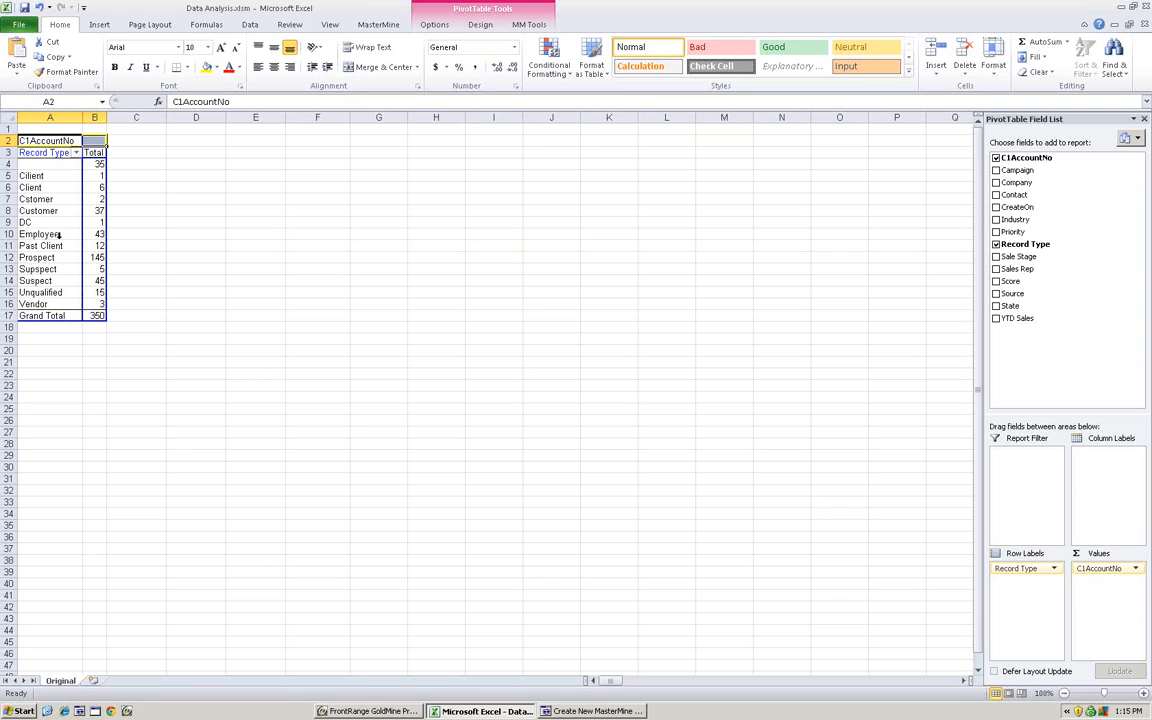
- Select the adjacent Record Type items from Cilient through Customer as one range
click(46, 176)
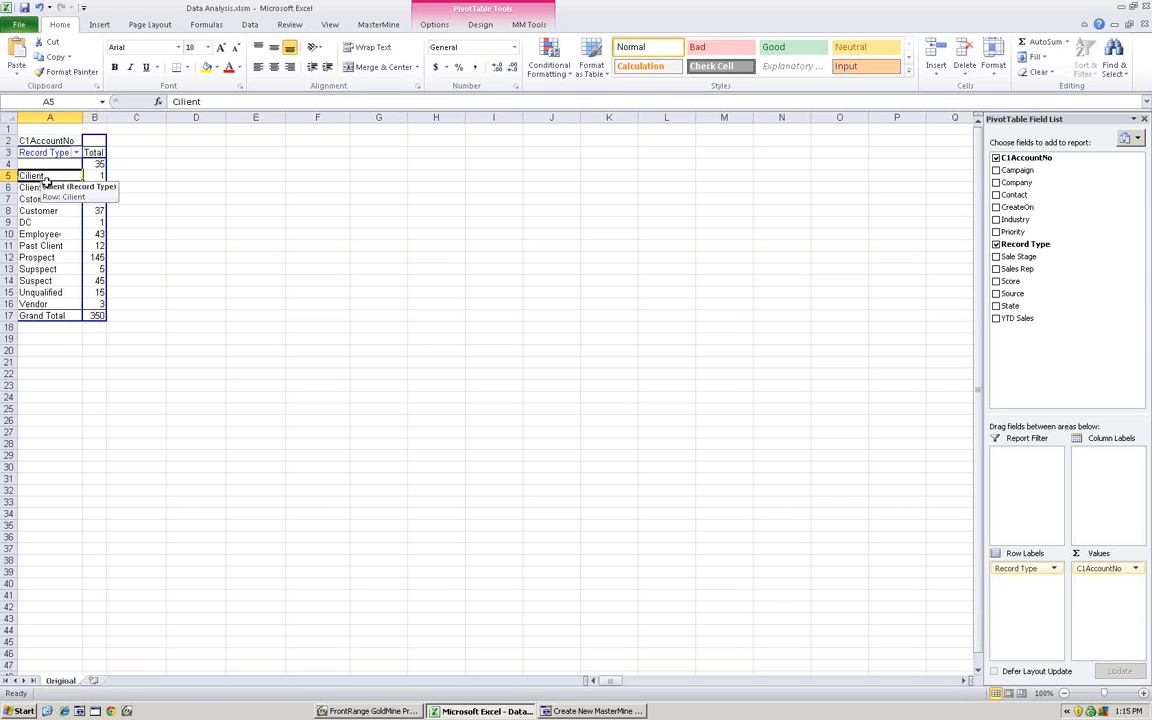
drag(46, 180, 46, 210)
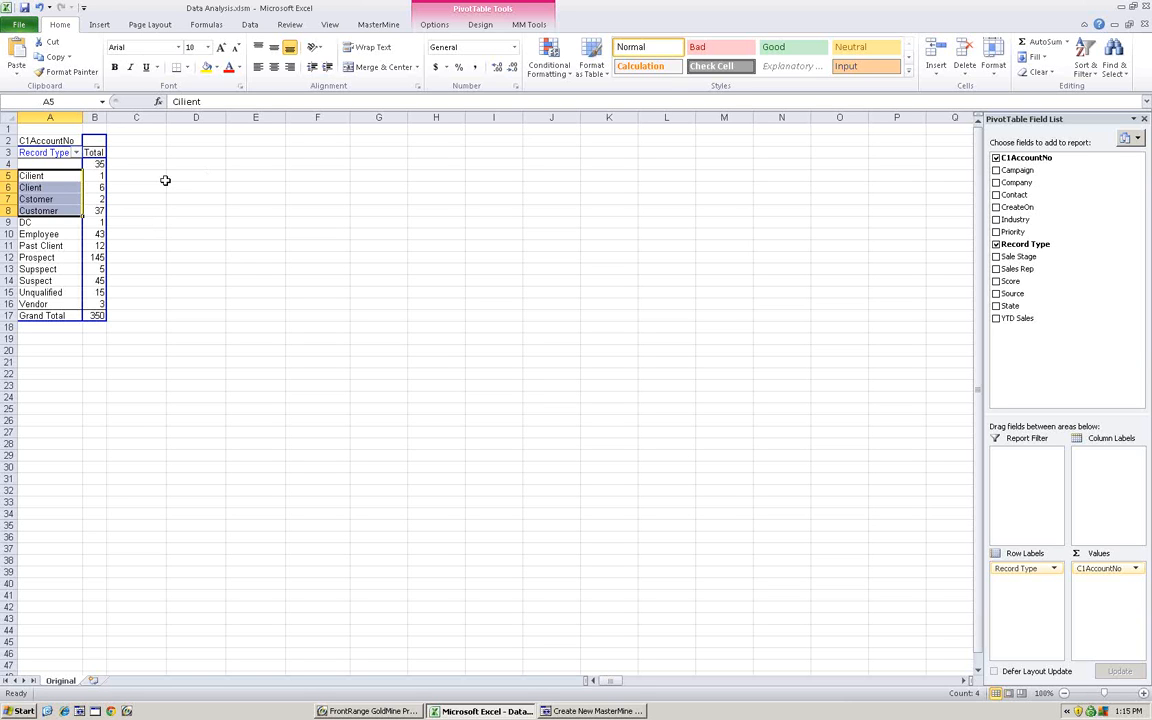
click(51, 176)
drag(56, 211, 55, 210)
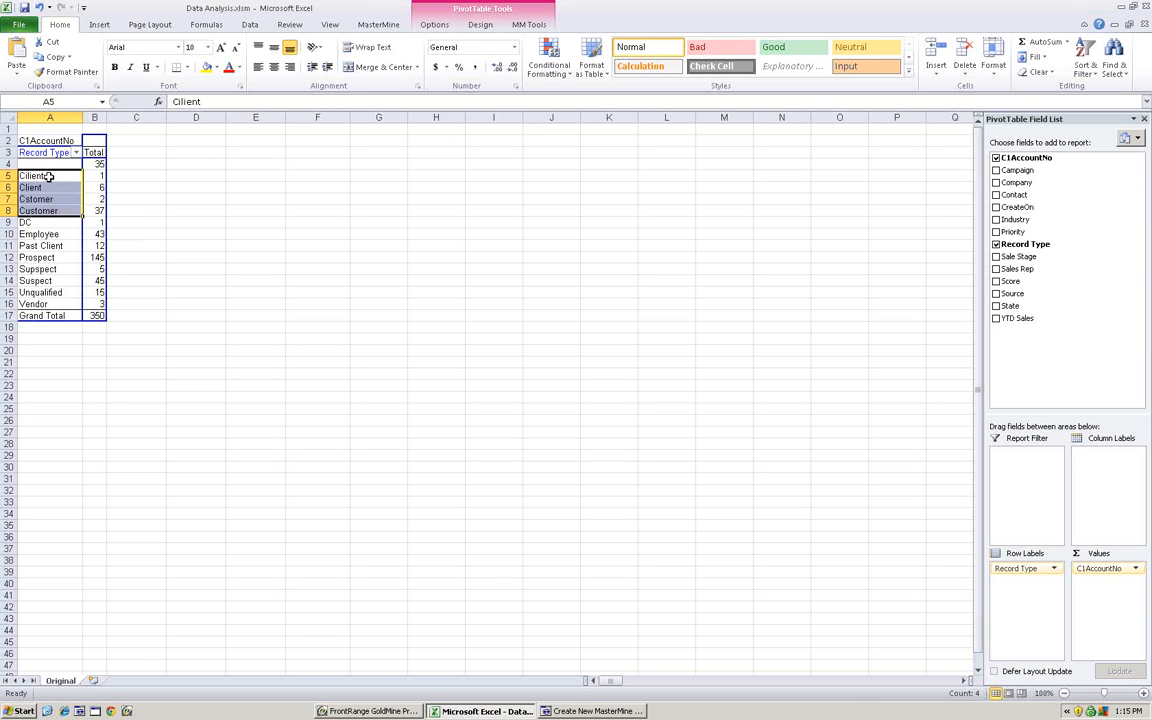
click(48, 176)
drag(47, 176, 55, 211)
- Select the Record Type items Cilient, Client, Cstomer and Customer one by one as a multiple selection
click(48, 176)
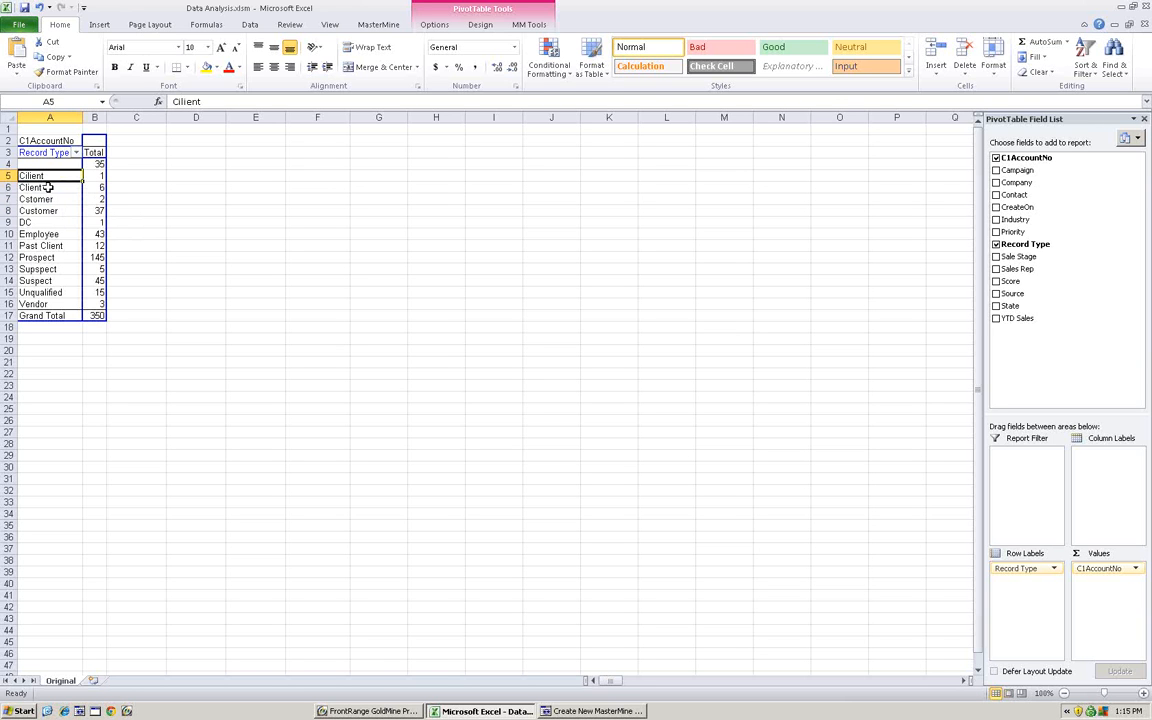
ctrl+click(48, 187)
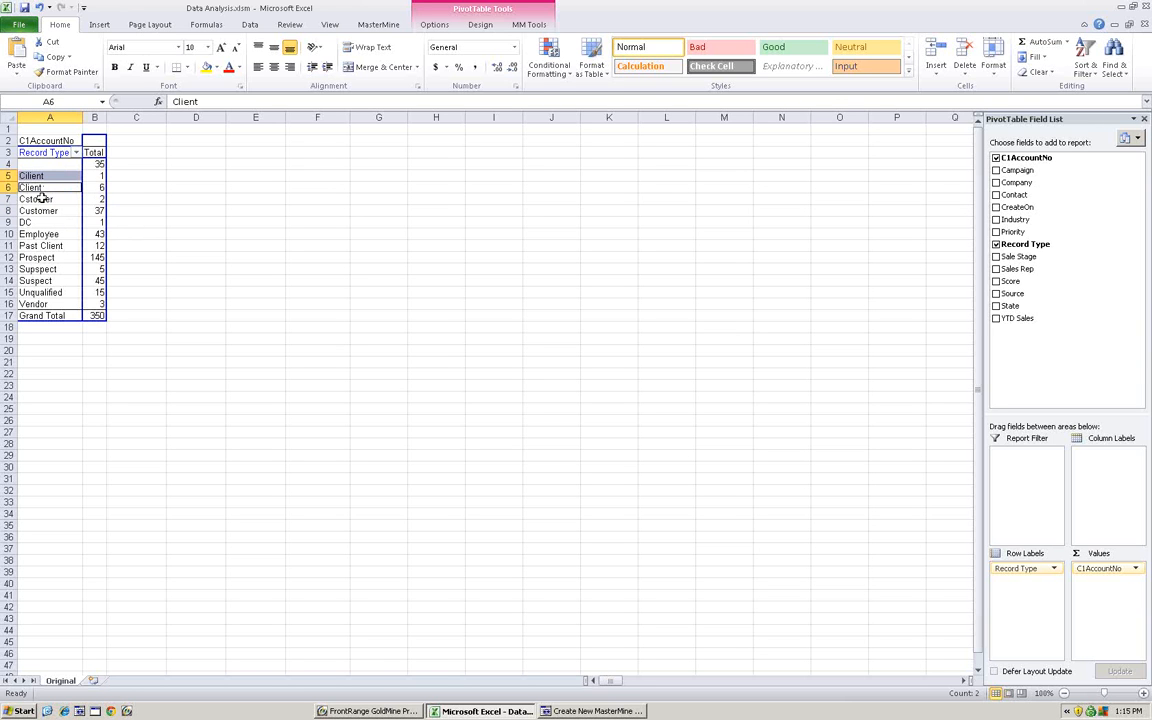
ctrl+click(40, 199)
ctrl+click(47, 210)
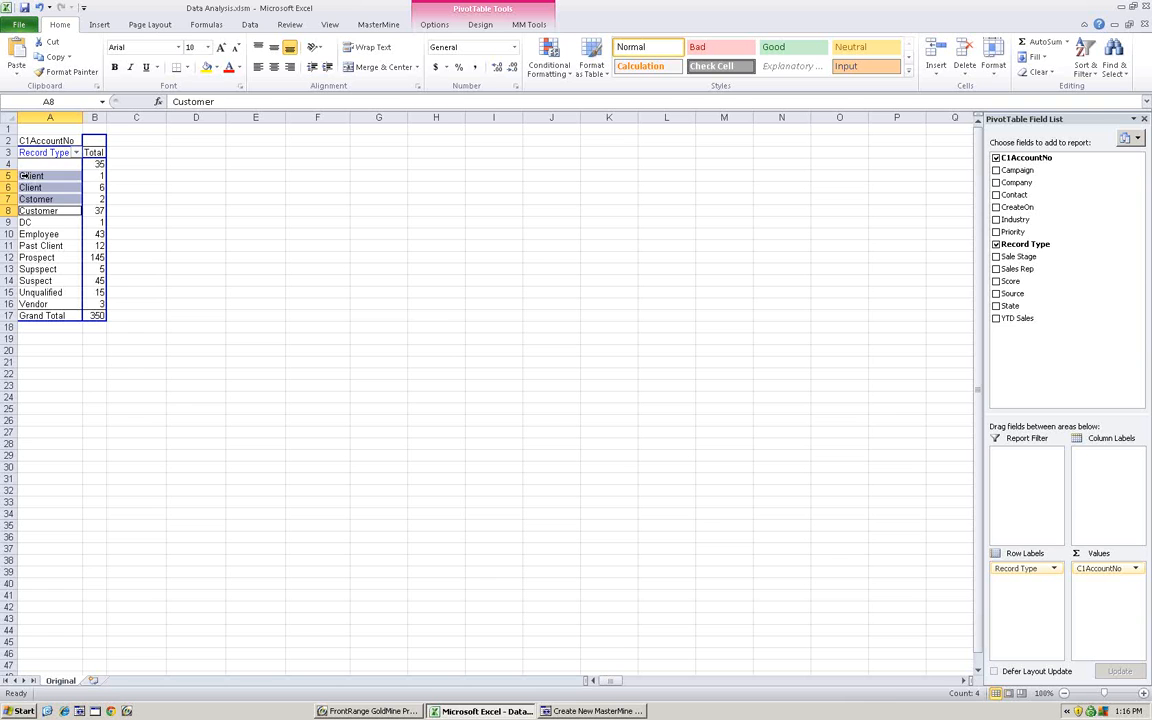
click(23, 175)
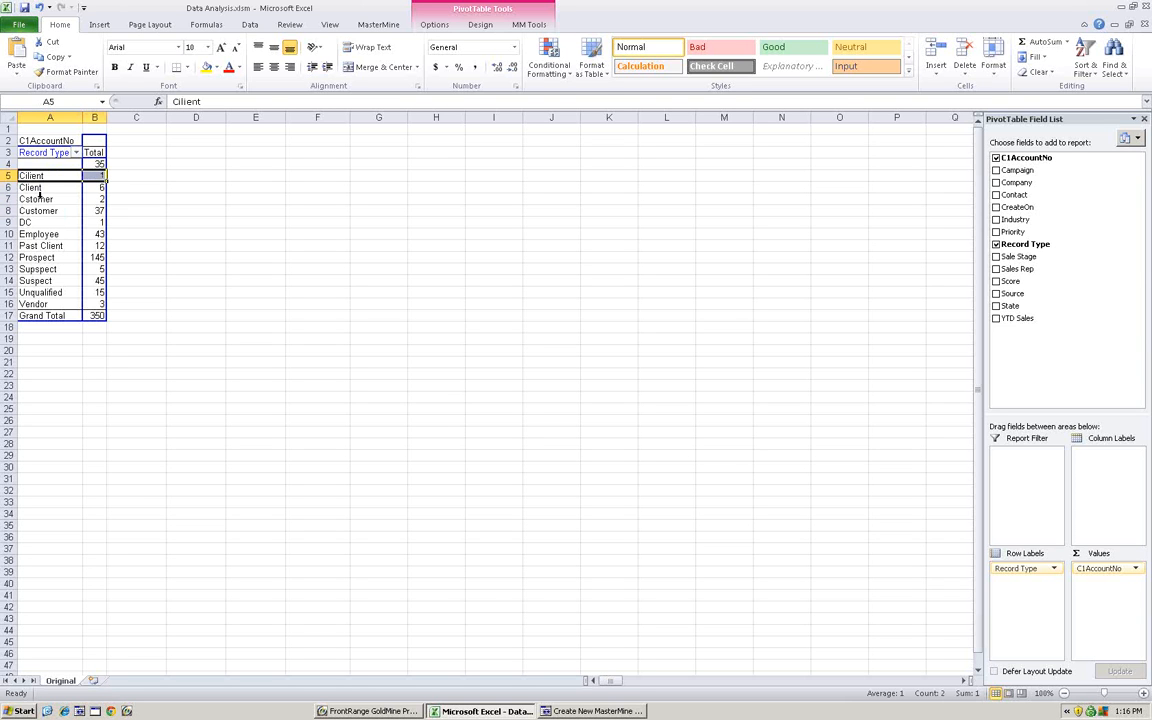
click(47, 175)
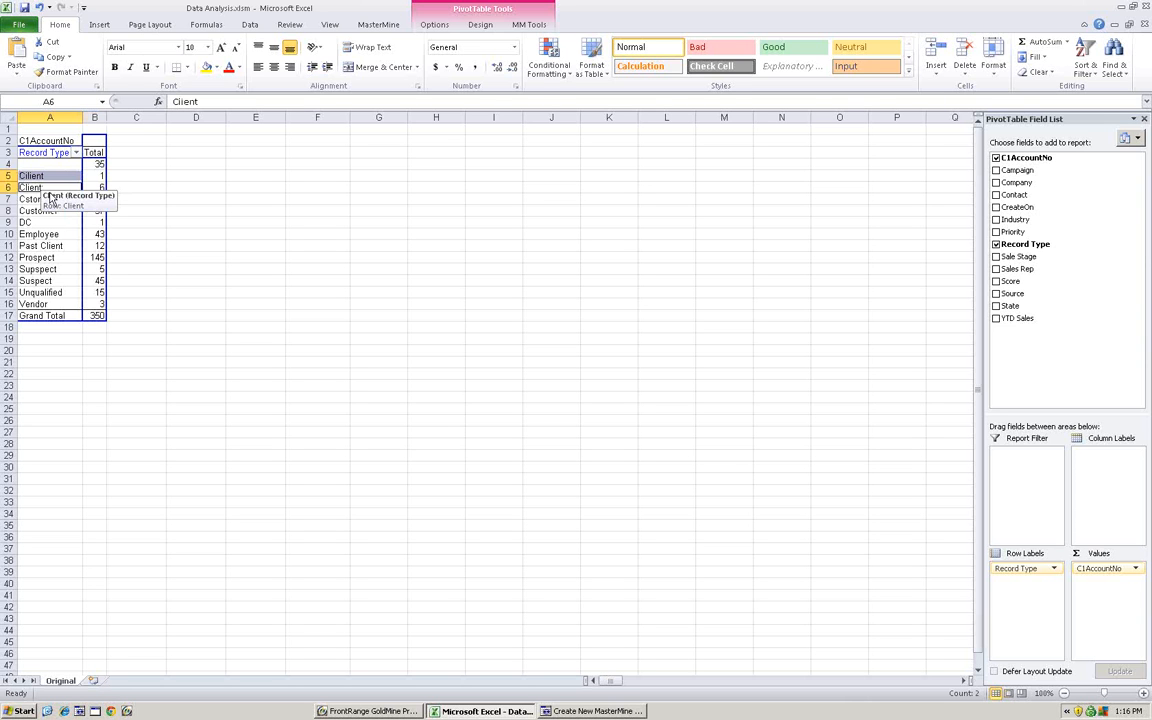
ctrl+click(47, 188)
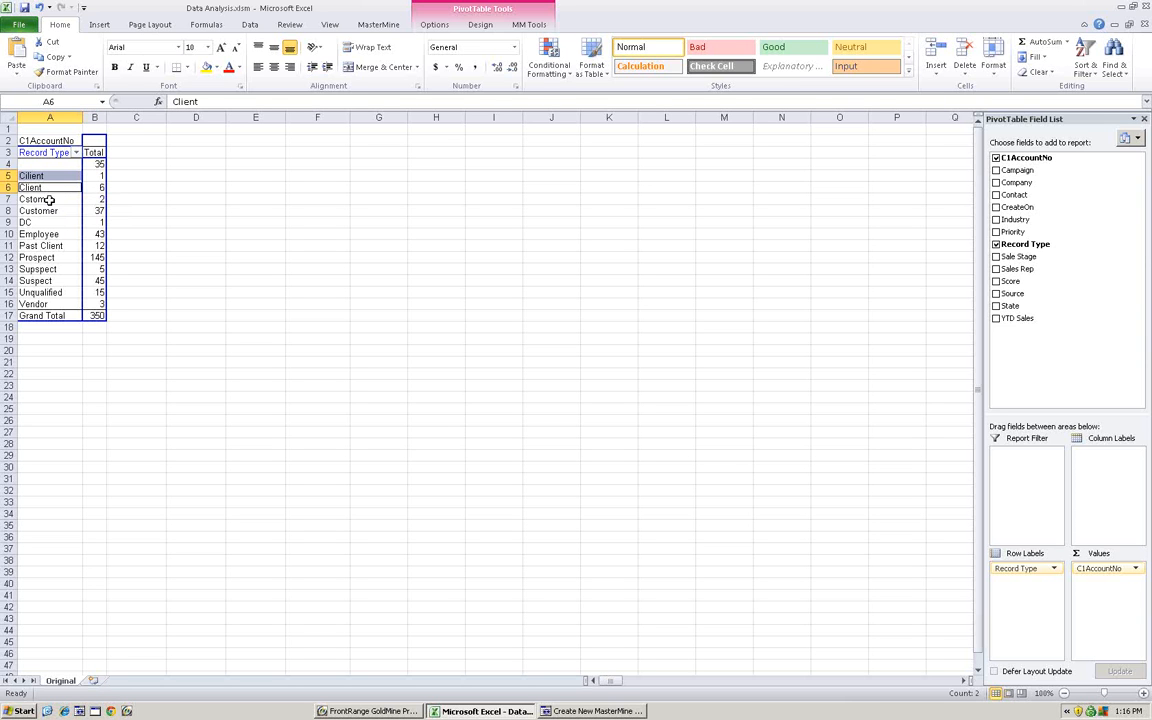
ctrl+click(49, 200)
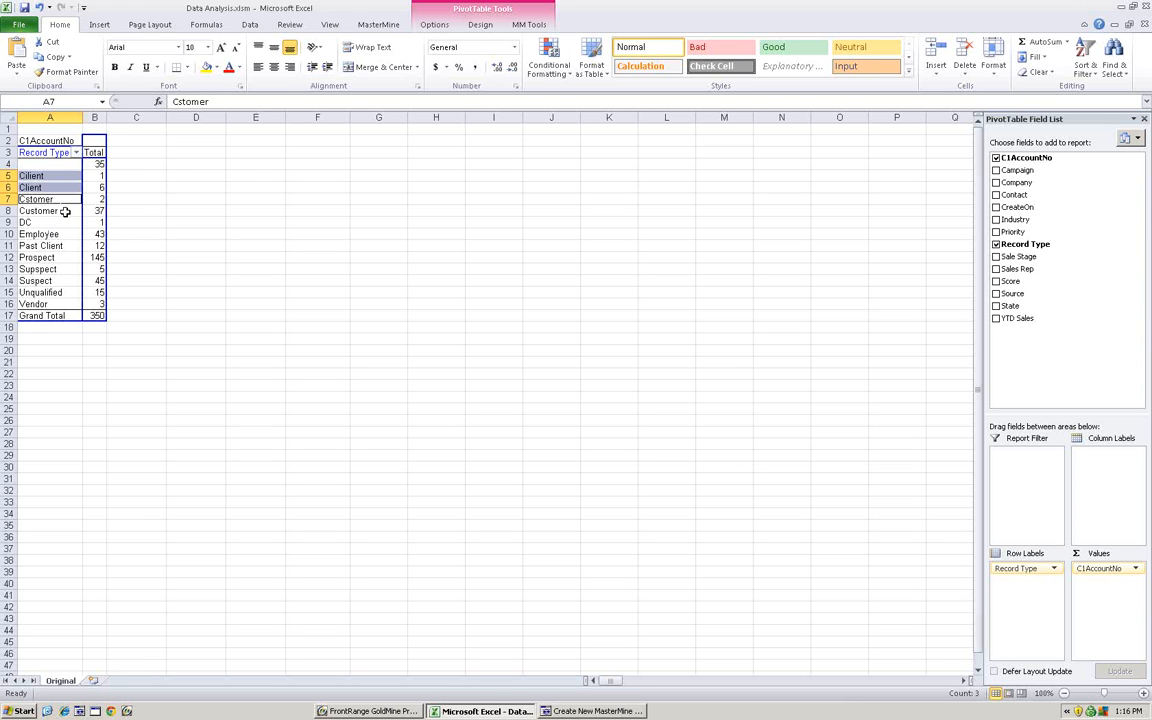
- Turn off contextual tooltips in the pivot table's display options
click(65, 211)
right_click(65, 212)
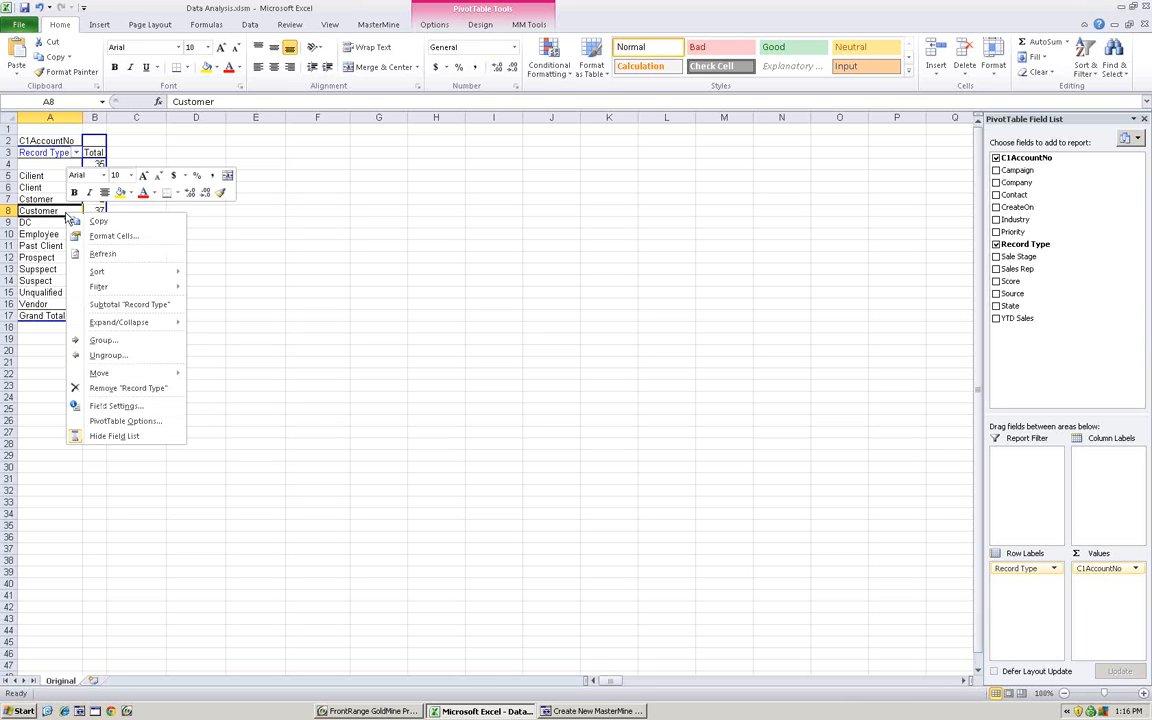
click(125, 421)
click(23, 356)
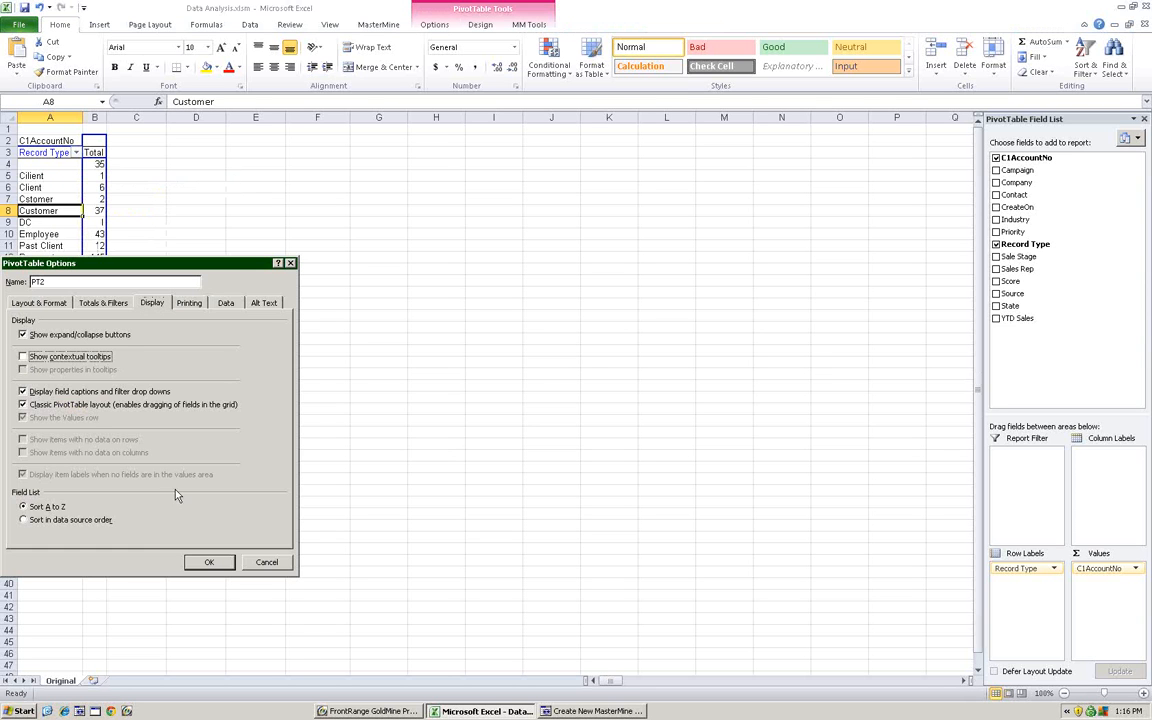
click(209, 562)
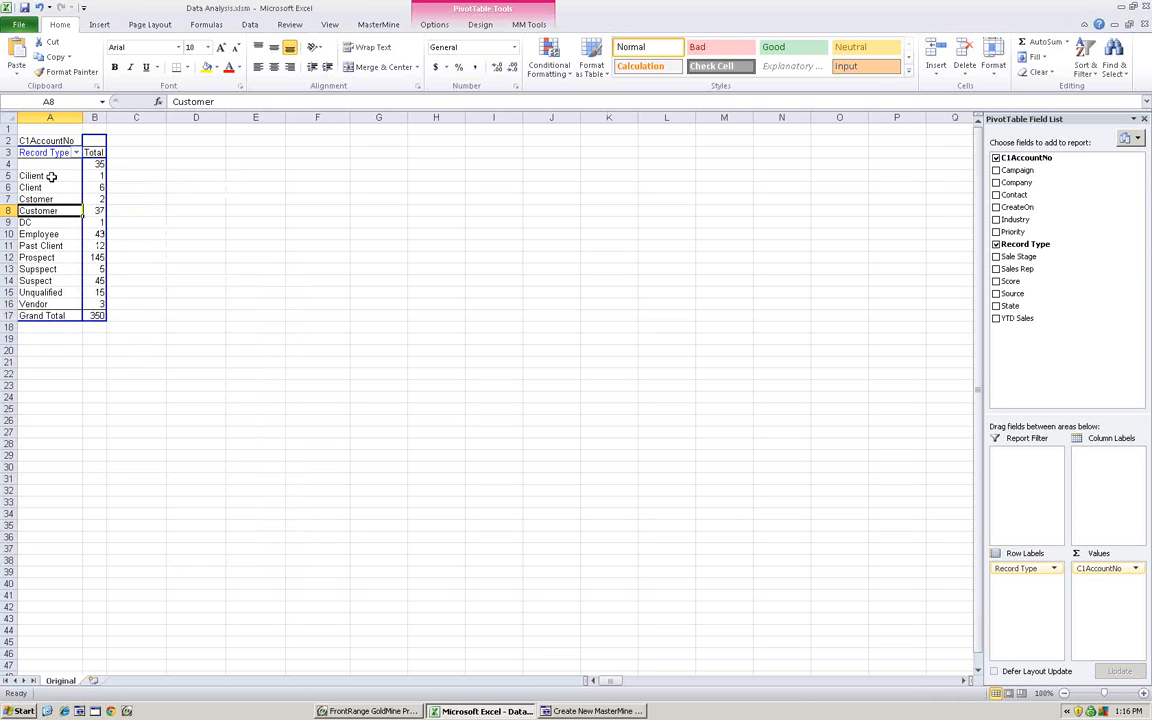
- Group the Record Type items from Cilient through DC and name the group Client
drag(51, 176, 48, 208)
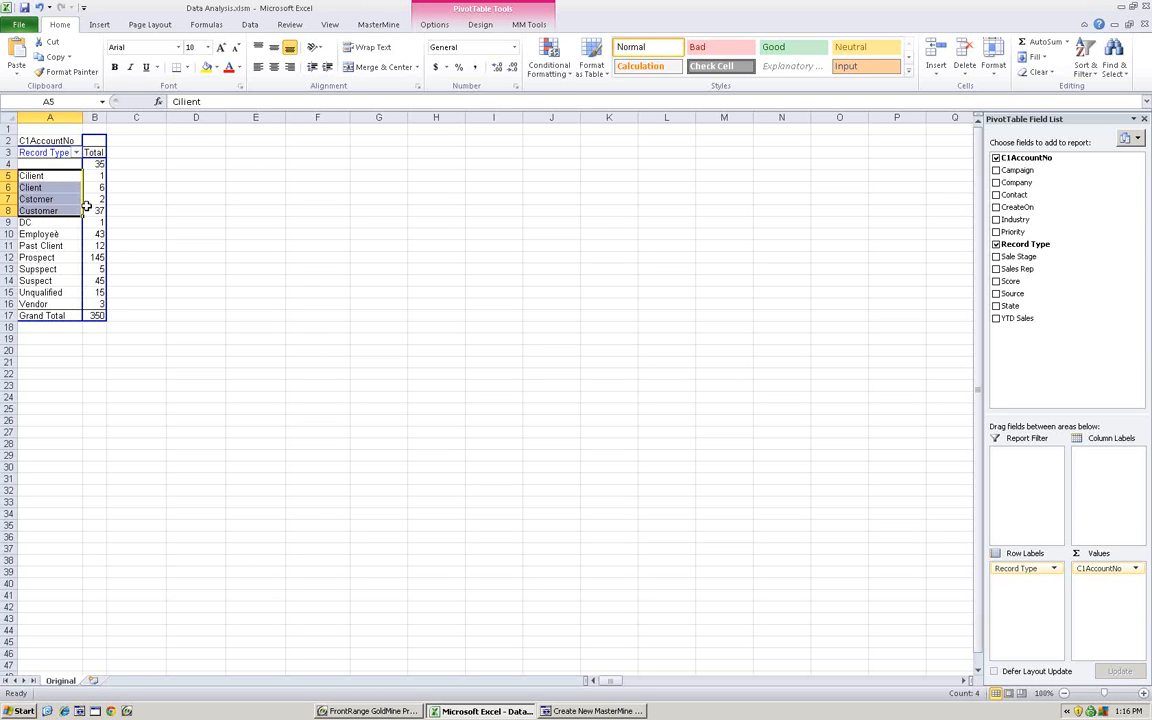
drag(55, 175, 56, 225)
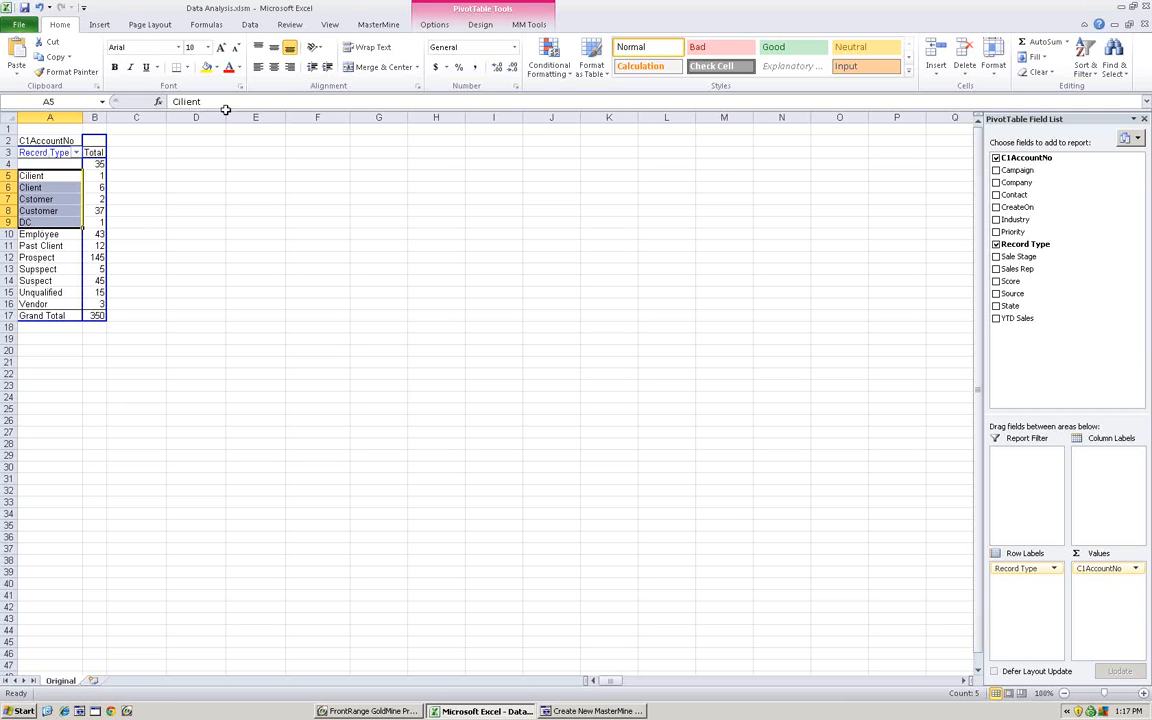
right_click(50, 189)
click(90, 318)
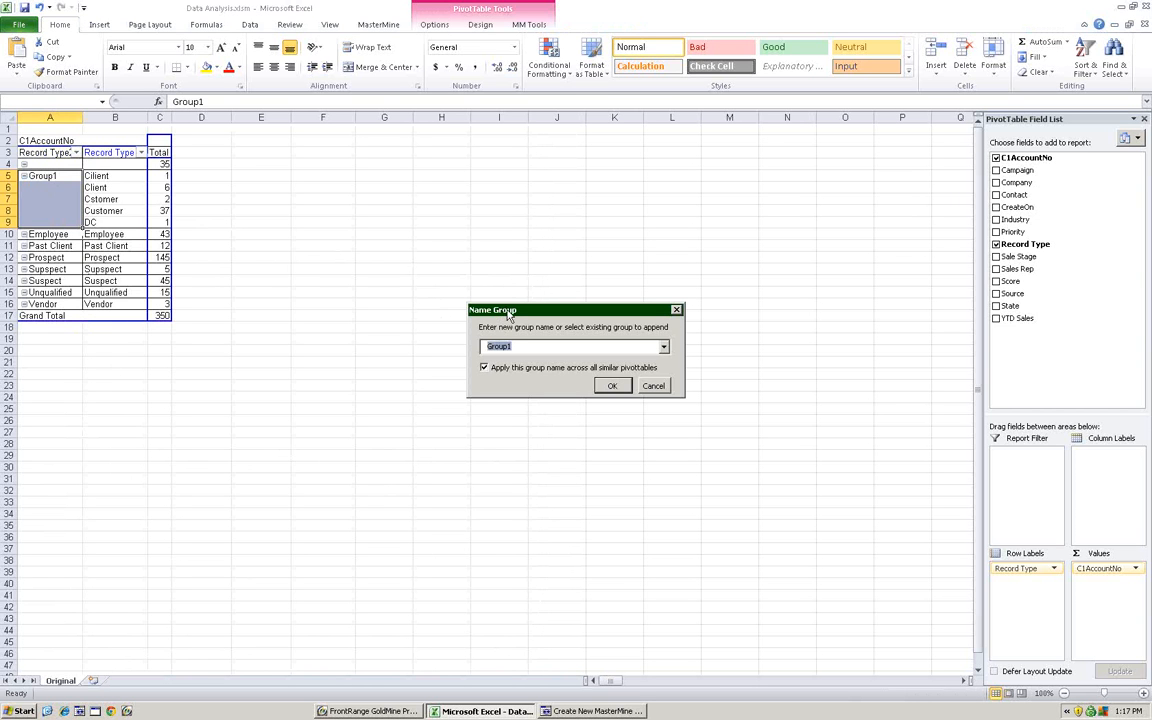
drag(516, 309, 455, 267)
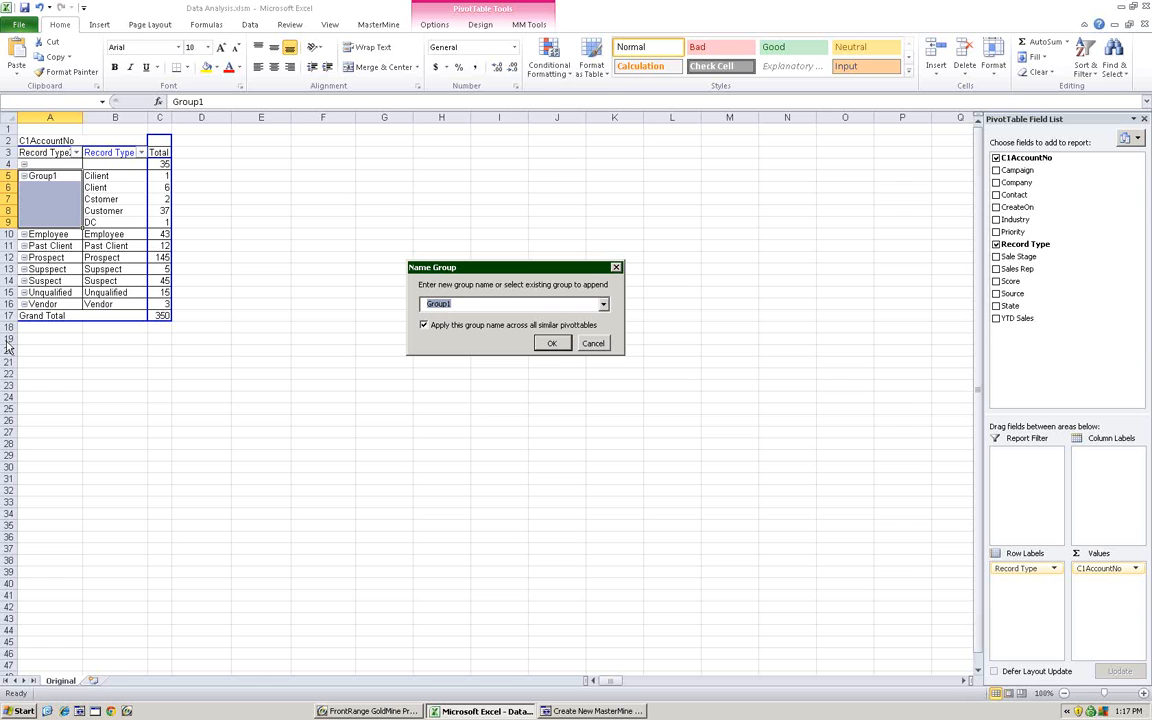
text(Client)
key(Return)
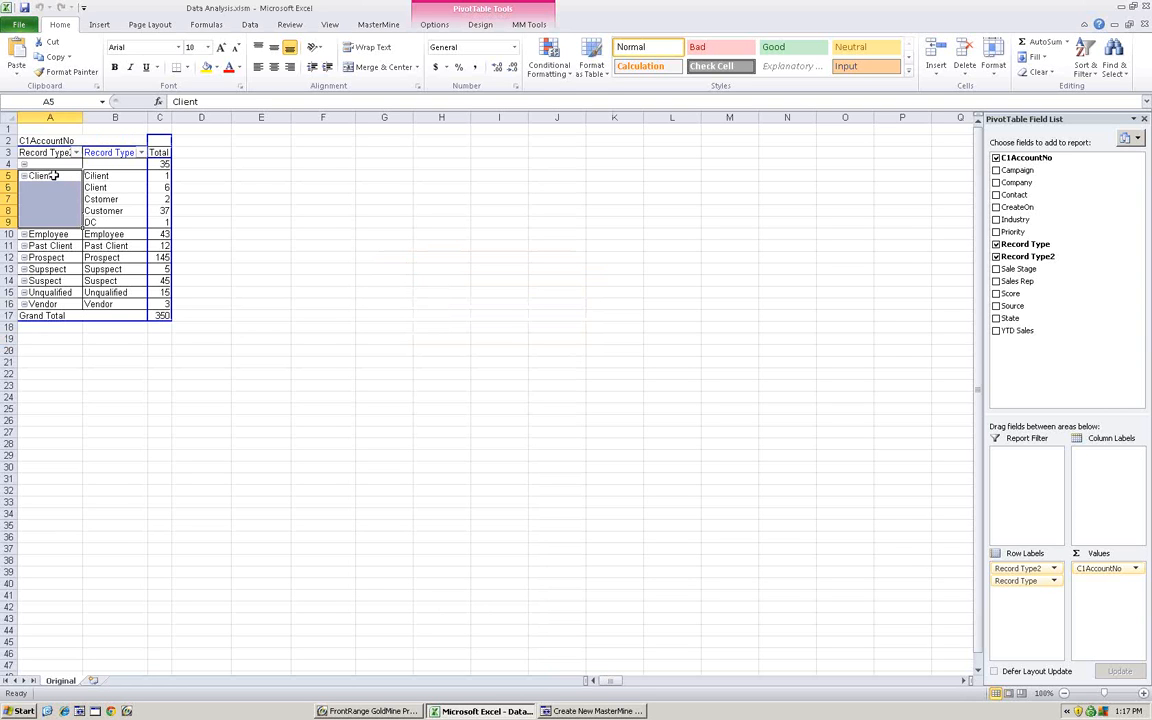
- Rename the new record type group in cell A5 as Customer
click(55, 176)
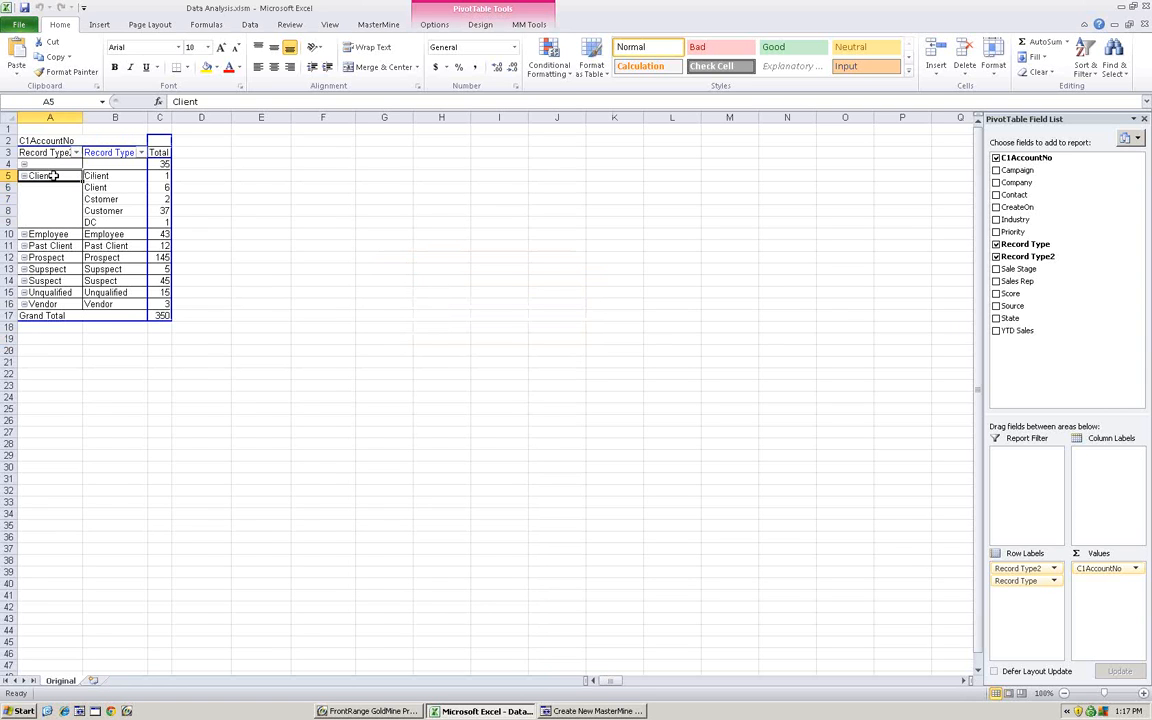
double_click(55, 176)
text(Customer)
key(Return)
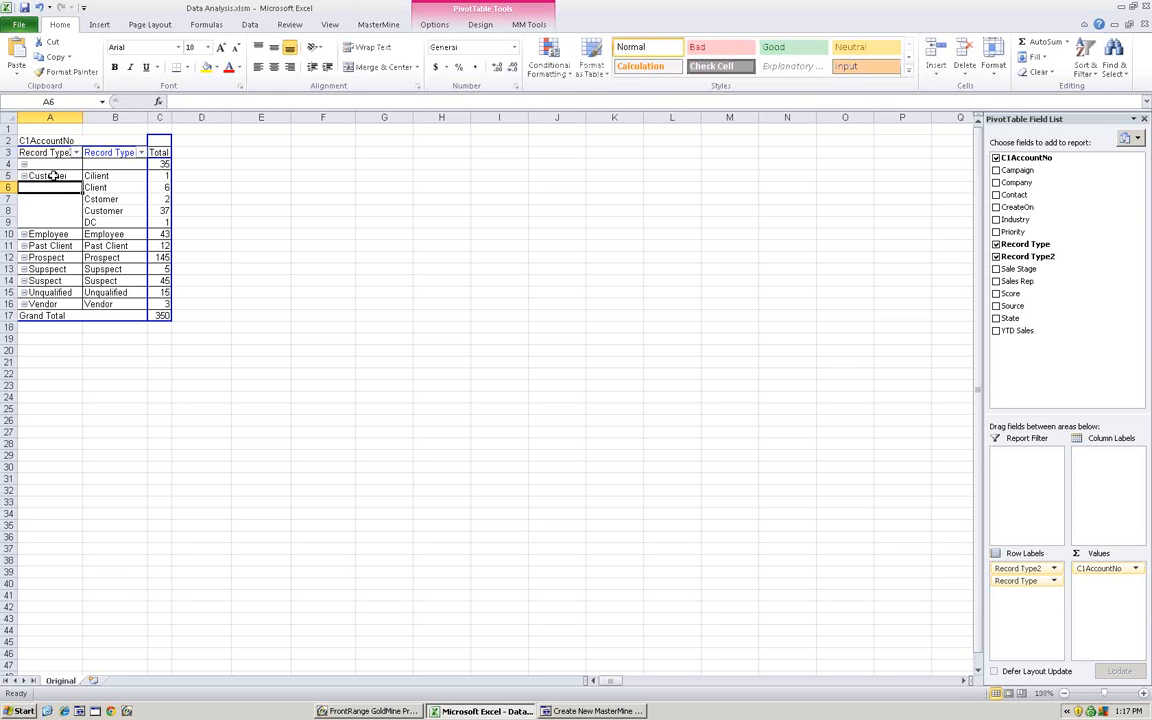
- Widen column A to show the full Record Type2 heading and review the items in its filter list without changing them
click(55, 176)
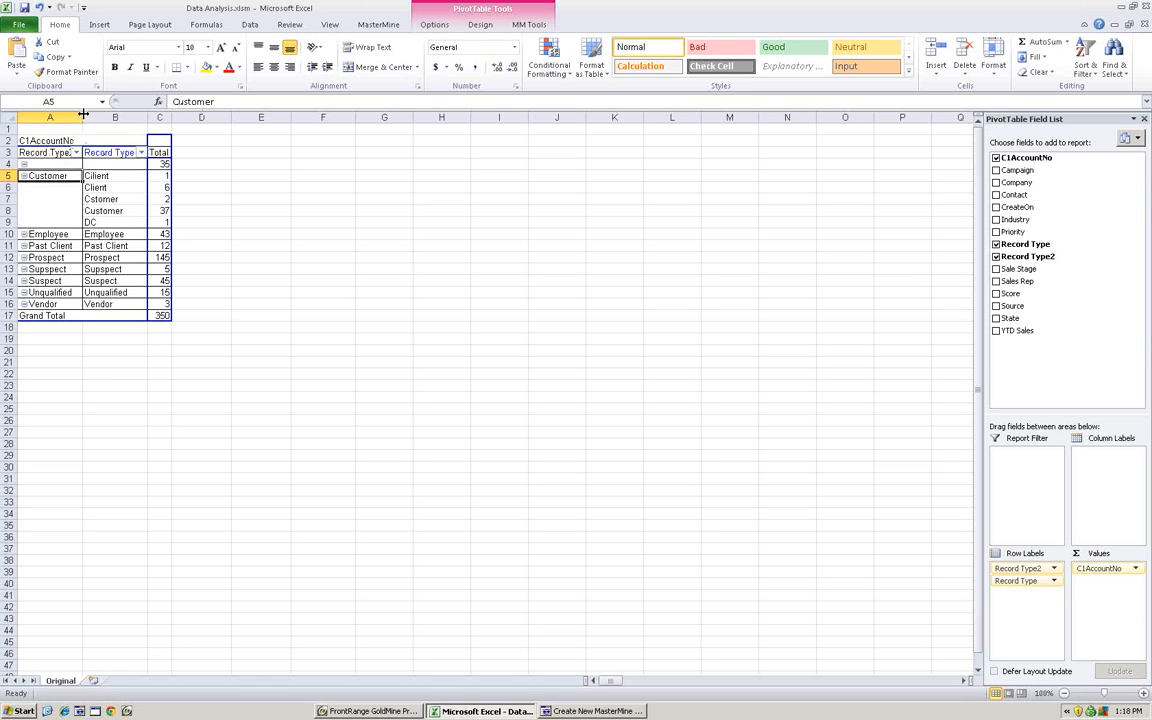
drag(88, 116, 96, 116)
drag(116, 176, 133, 222)
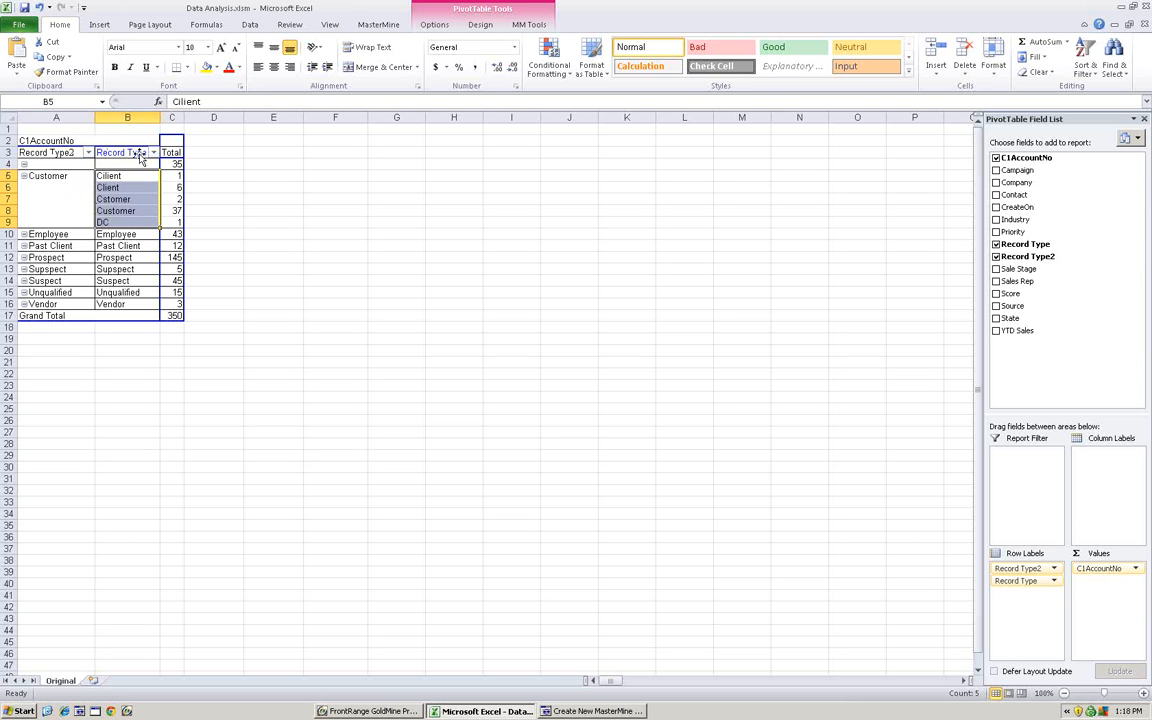
click(88, 153)
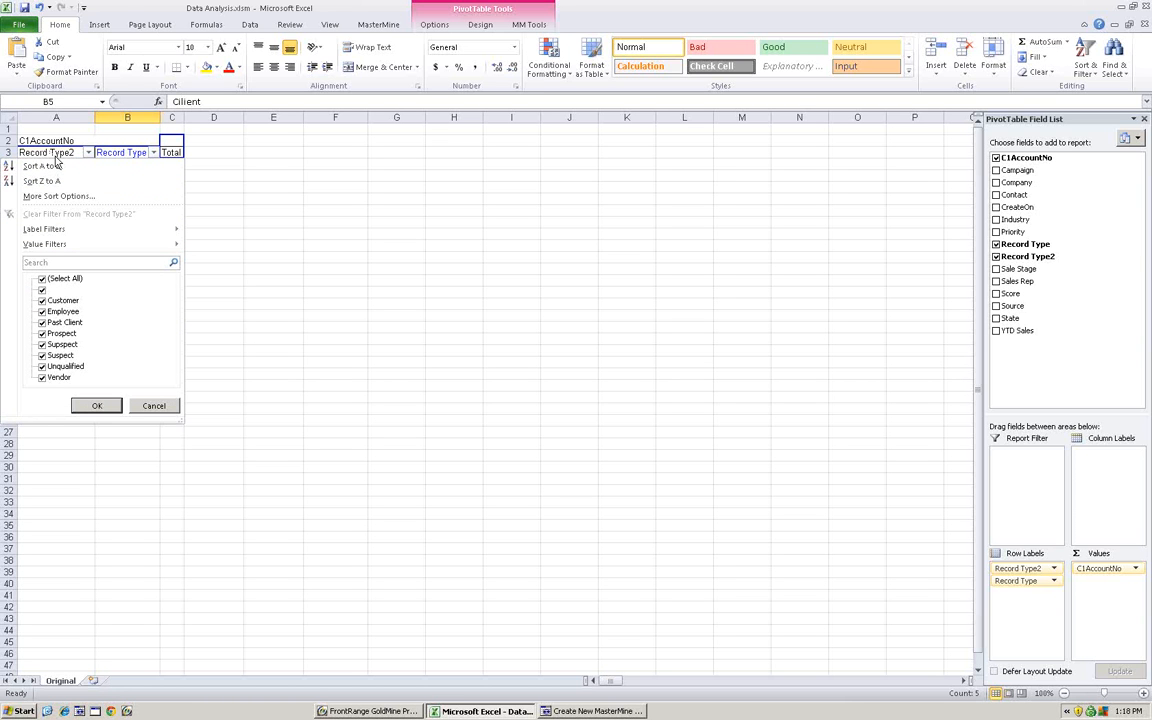
click(154, 405)
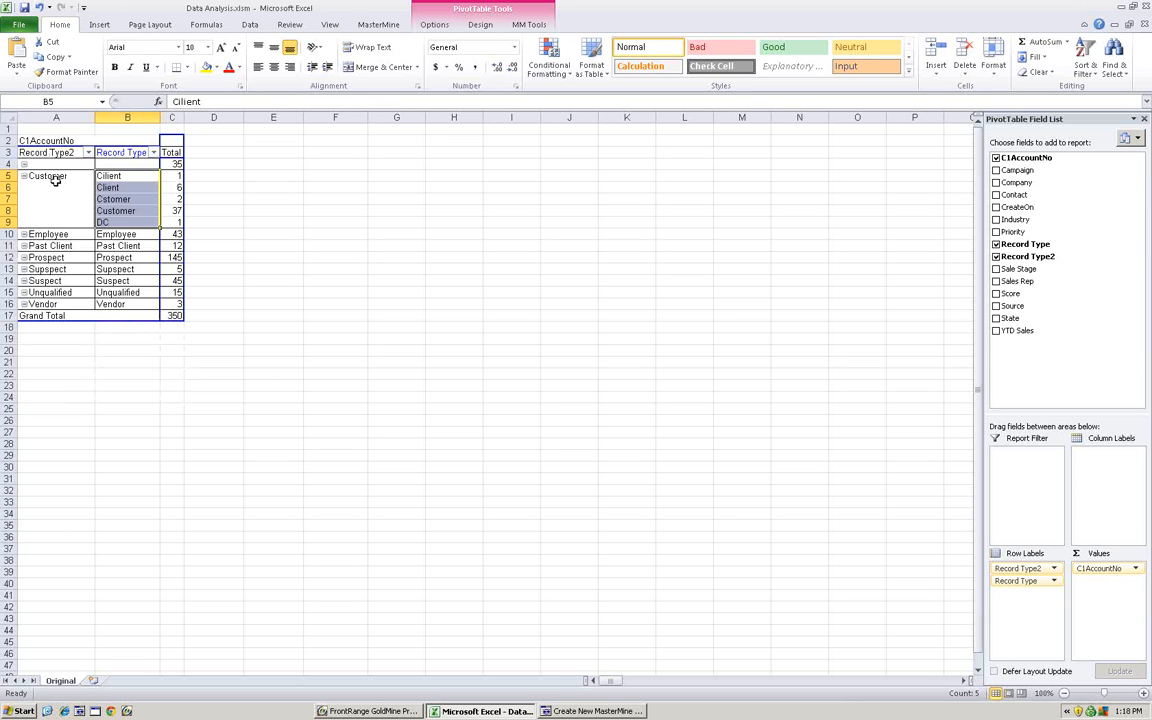
- Group the Record Type items Prospect, Supspect and Suspect across all similar pivot tables and name the group Prospects
click(126, 257)
drag(128, 270, 125, 282)
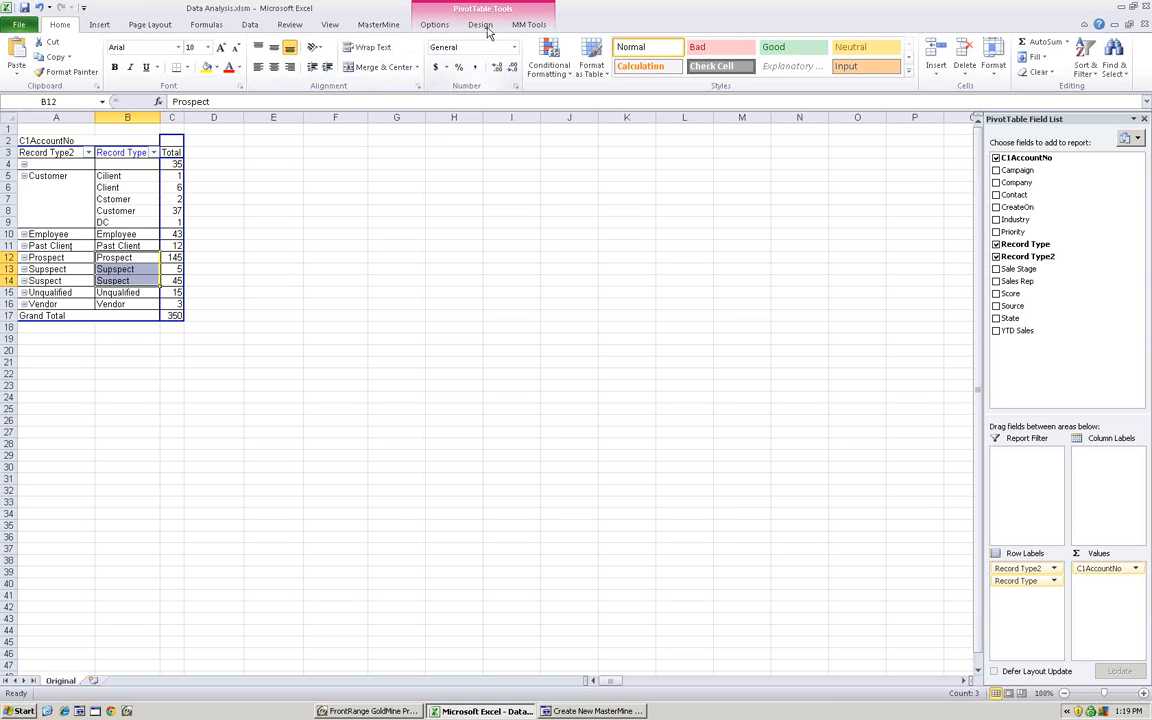
click(528, 26)
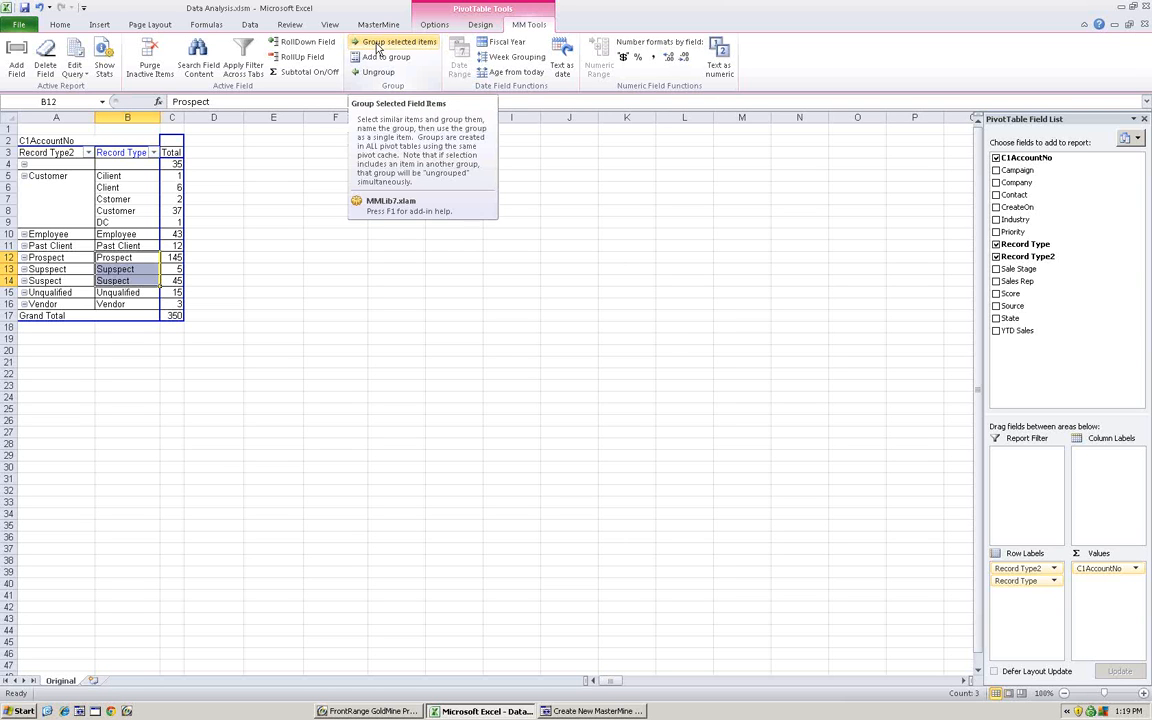
click(376, 43)
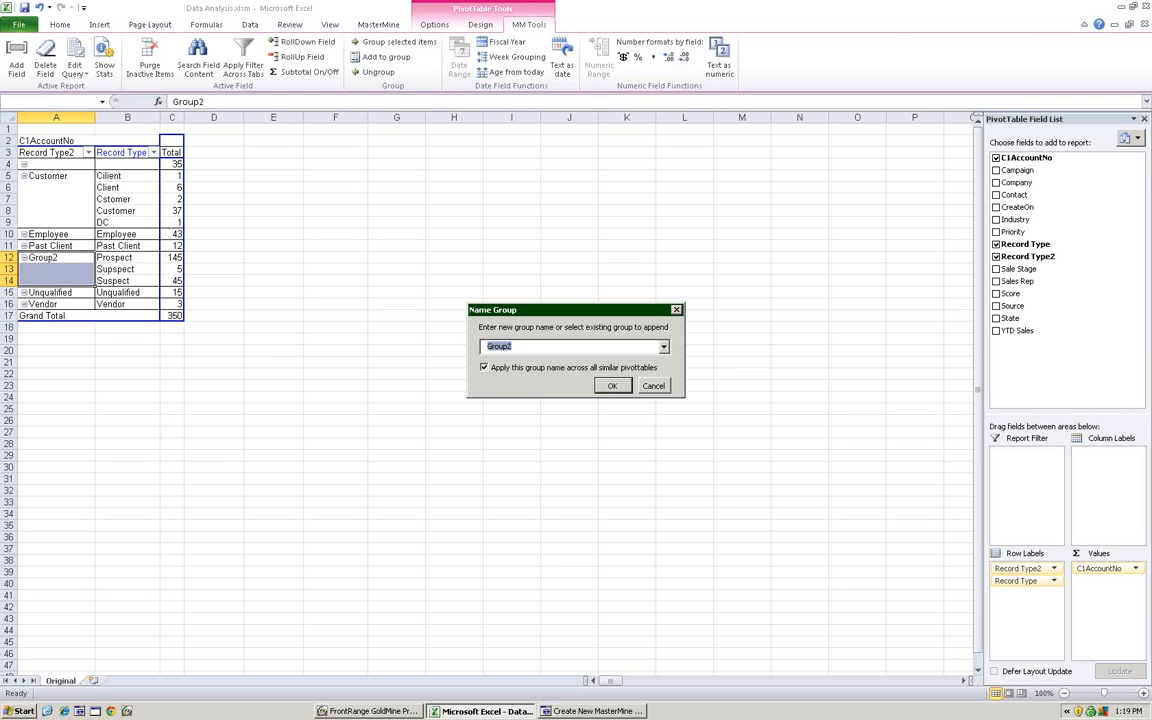
text(Prospects)
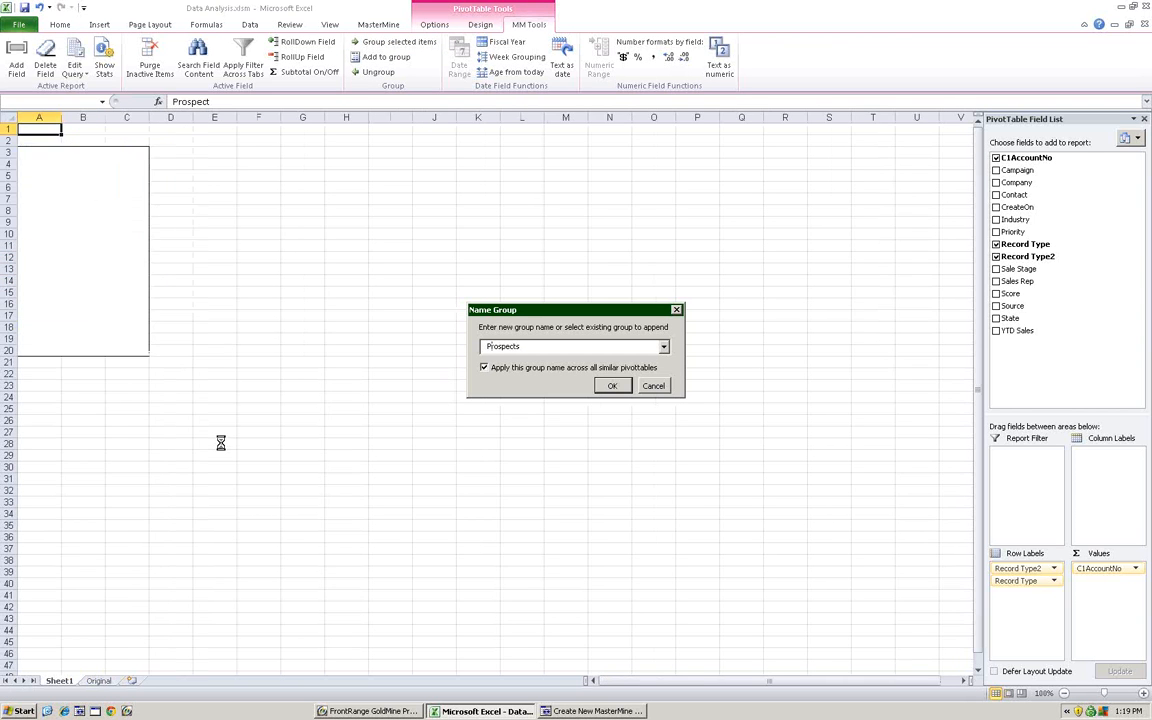
- Rename the Prospects group in cell A12 as Prospect
click(62, 258)
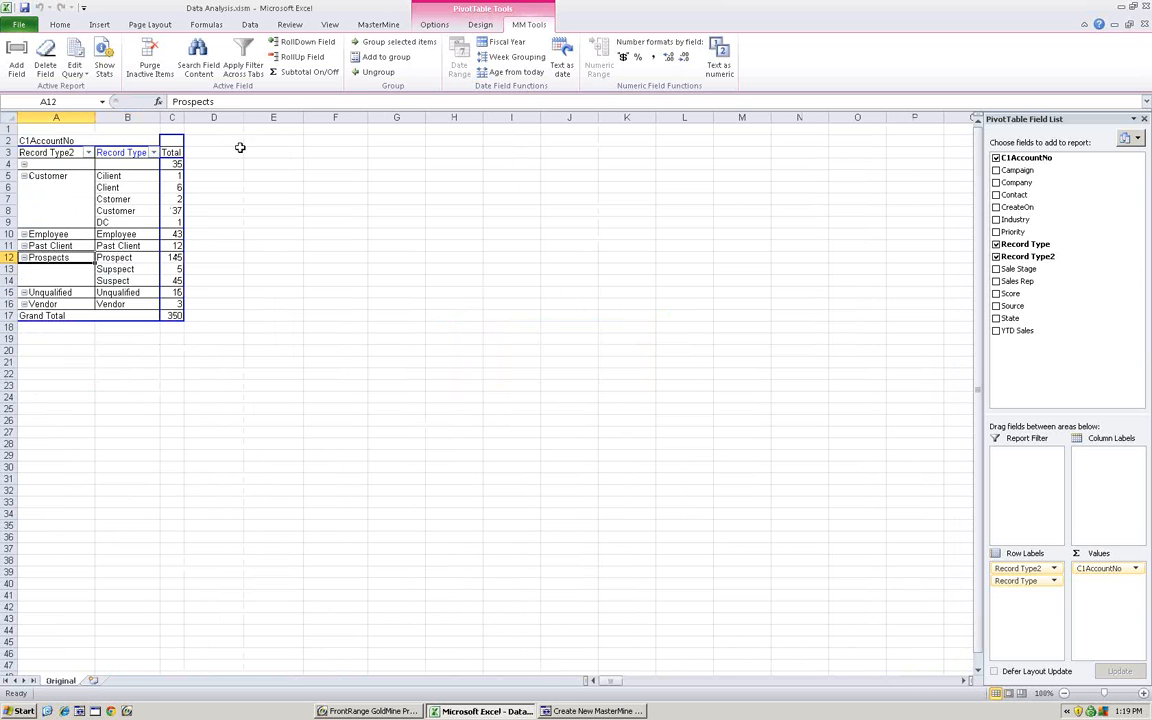
click(232, 101)
key(BackSpace)
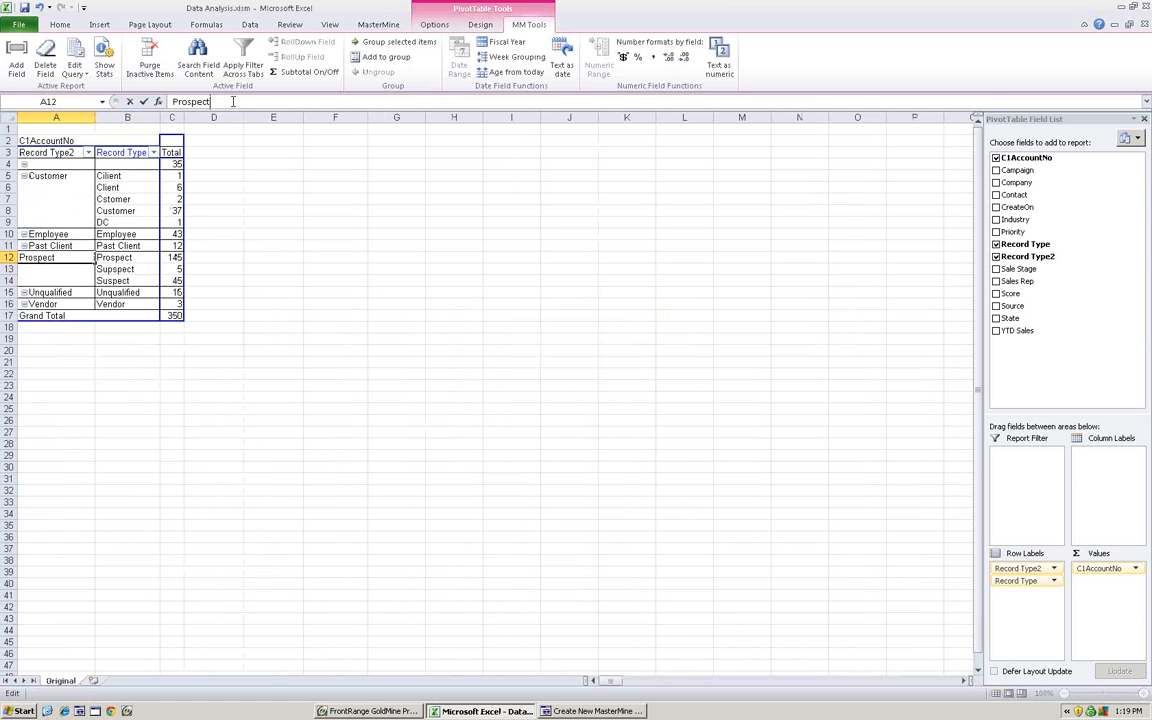
key(Return)
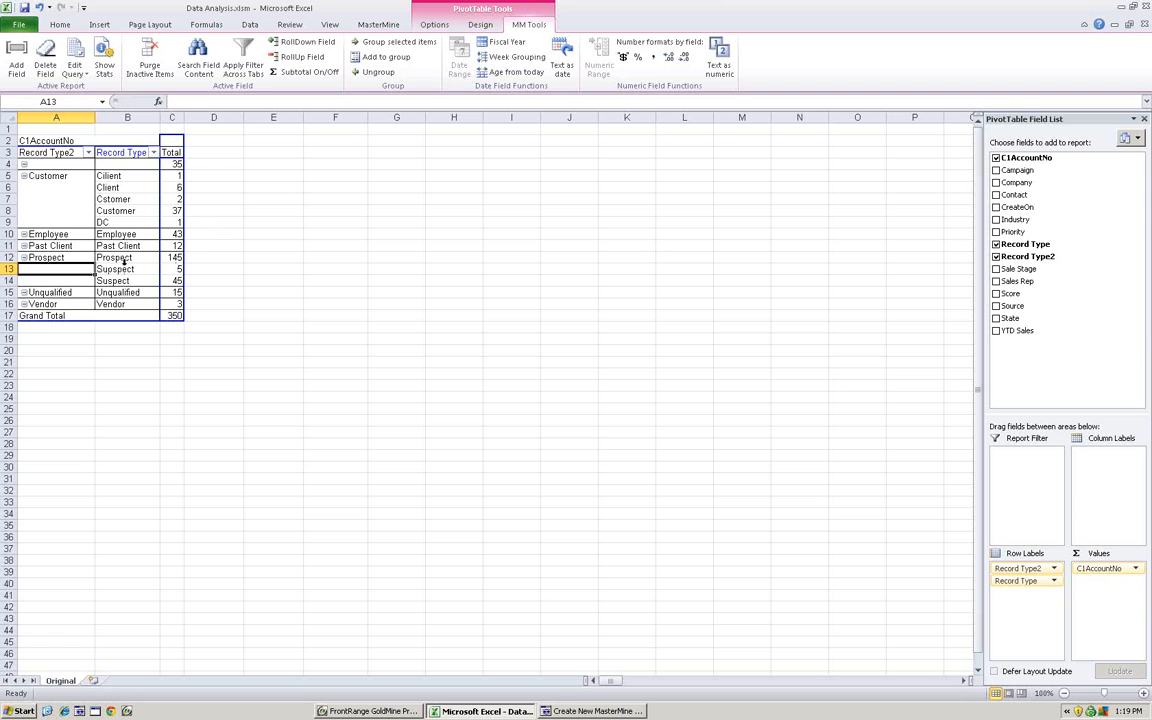
drag(68, 257, 76, 290)
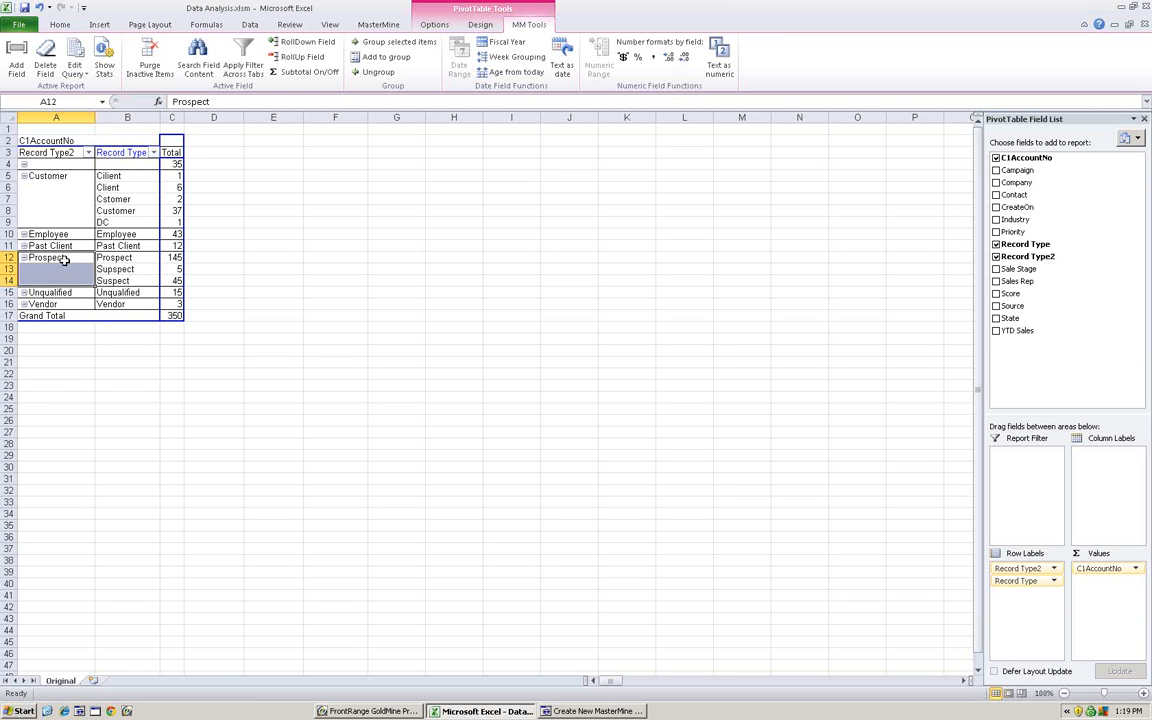
click(64, 258)
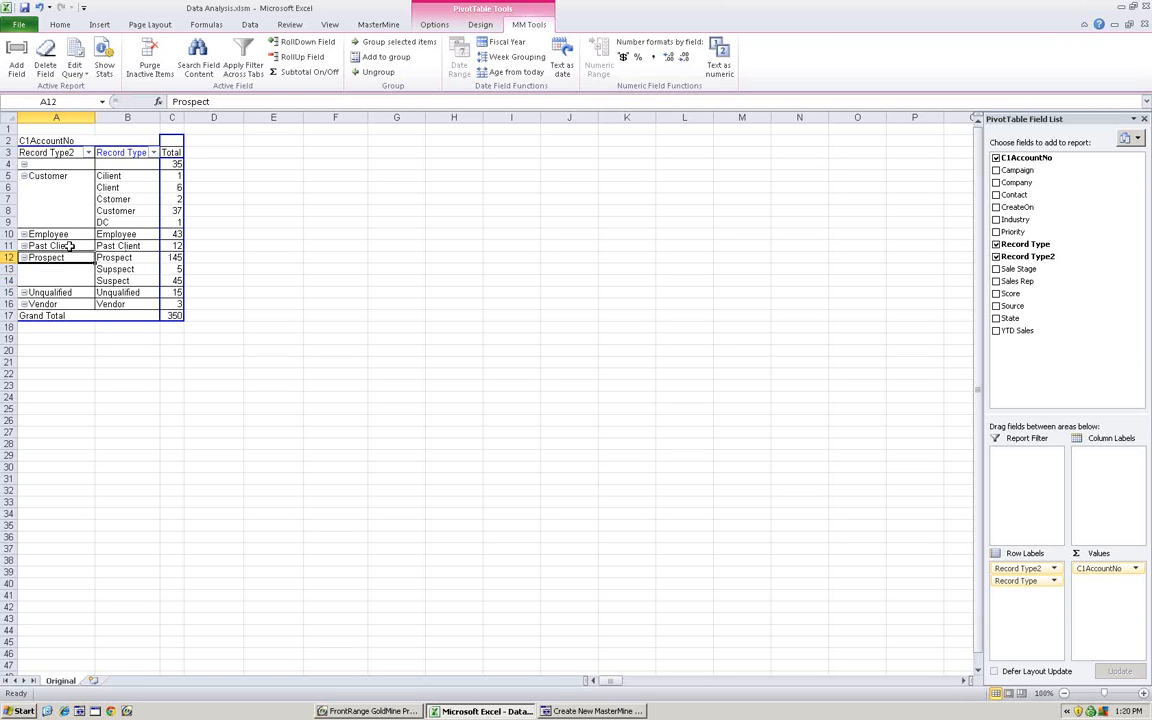
drag(64, 246, 64, 281)
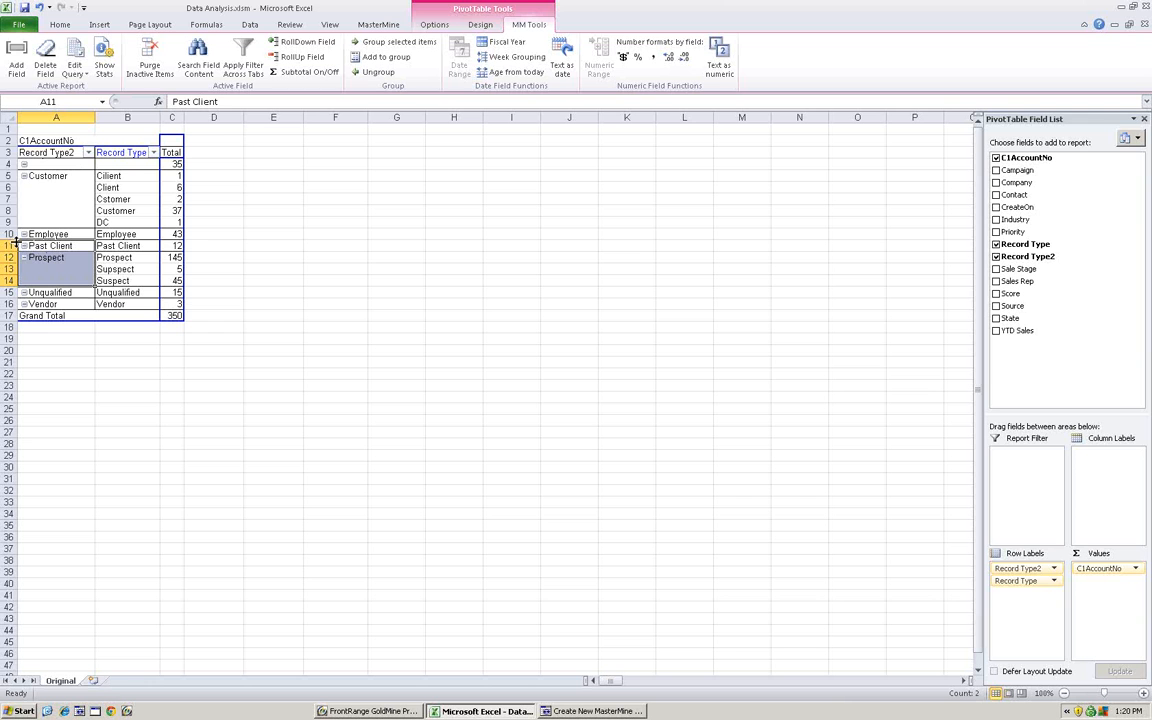
click(60, 257)
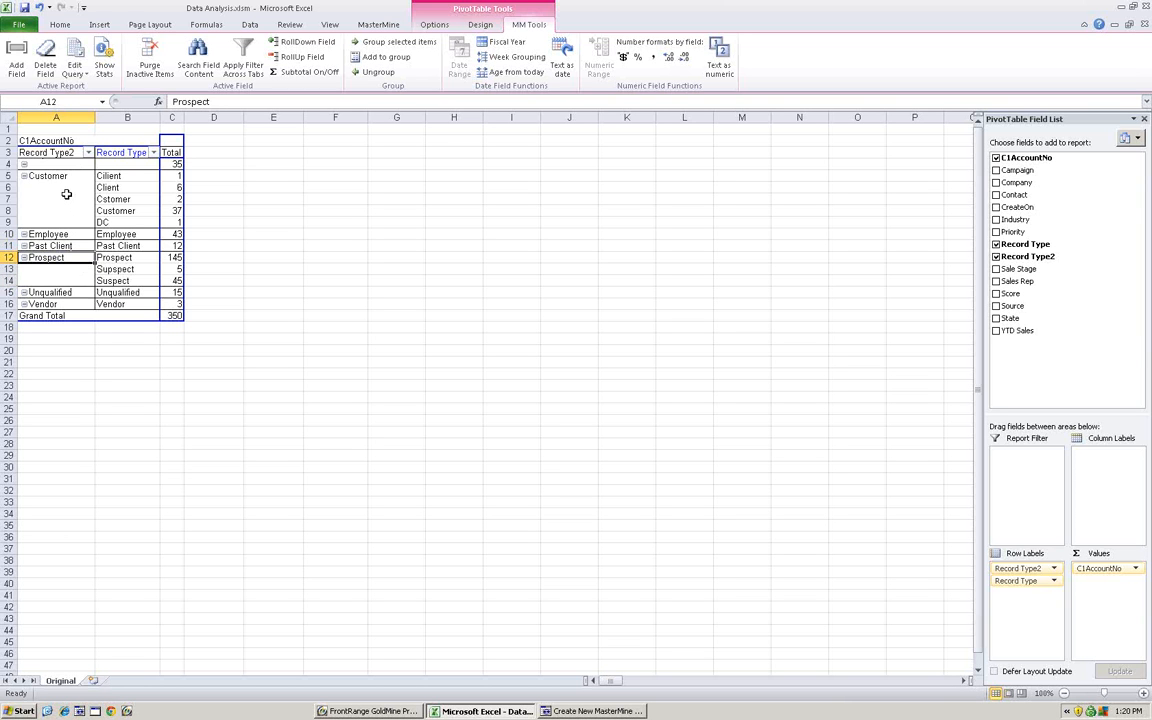
click(56, 153)
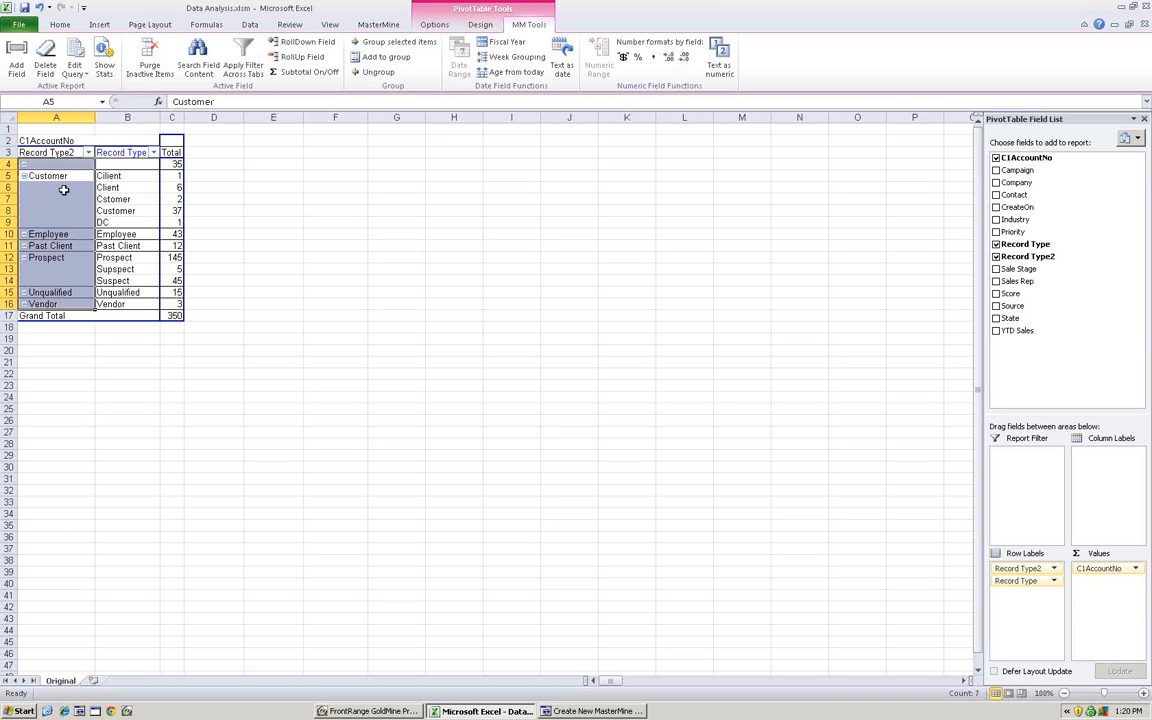
- Group the Record Type2 items Customer and Past Client one level higher and name the group Clients
click(55, 177)
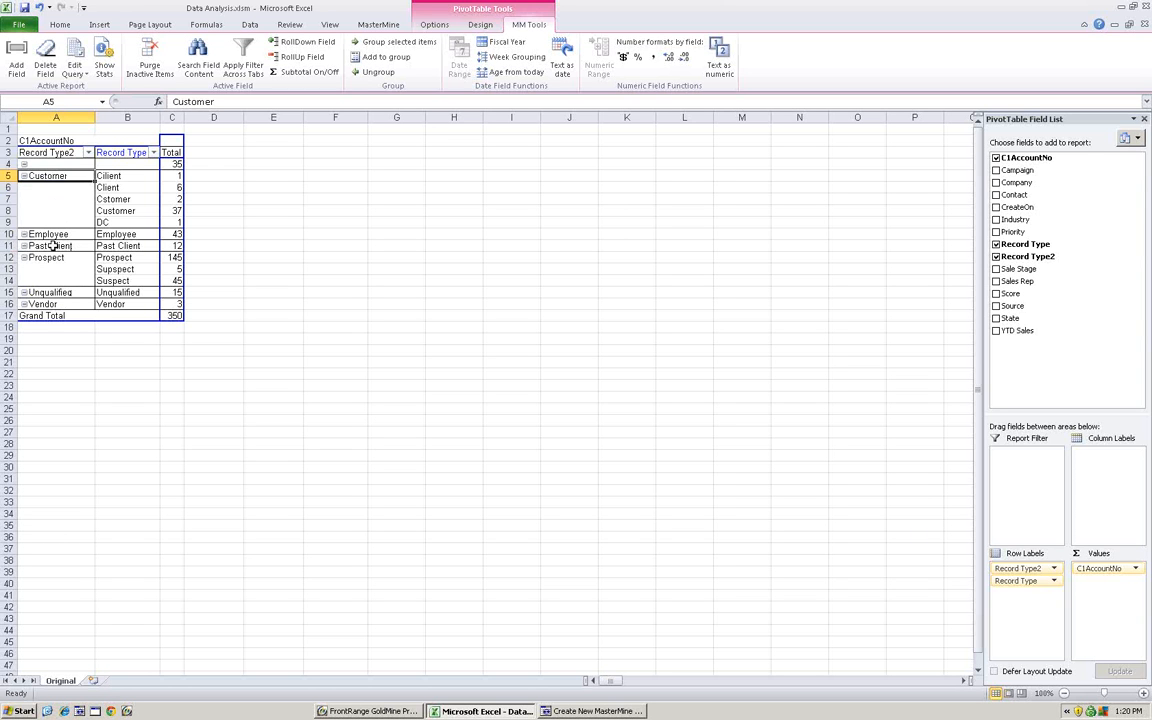
ctrl+click(52, 245)
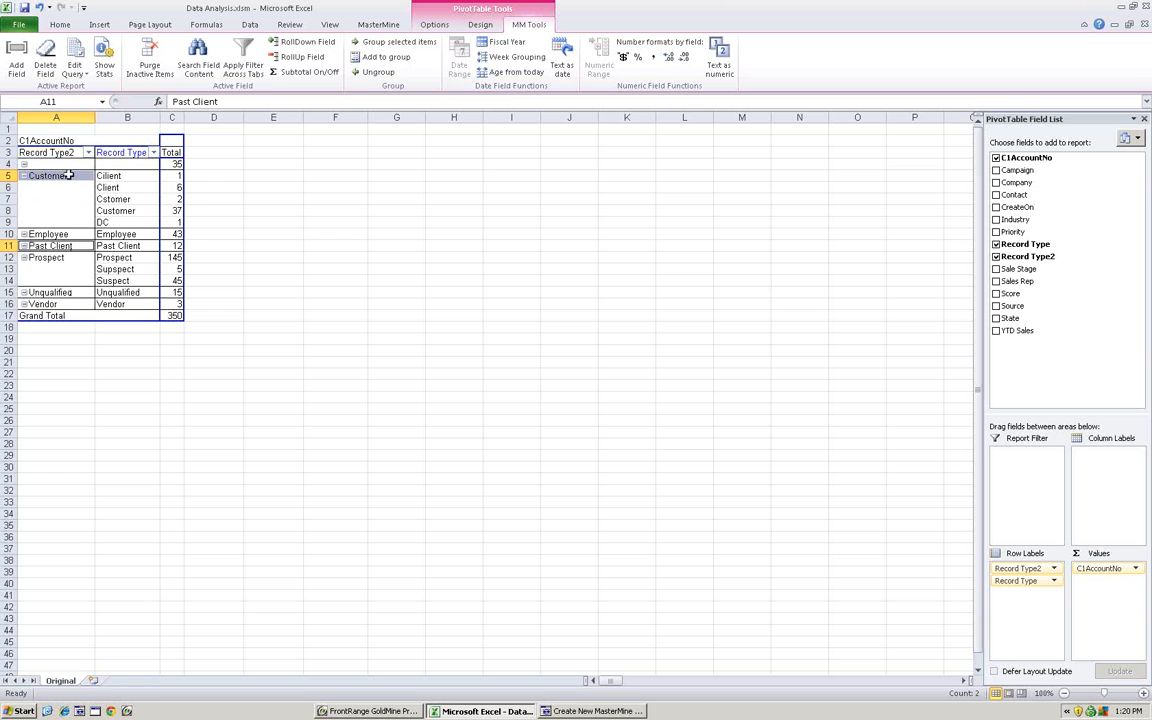
click(394, 45)
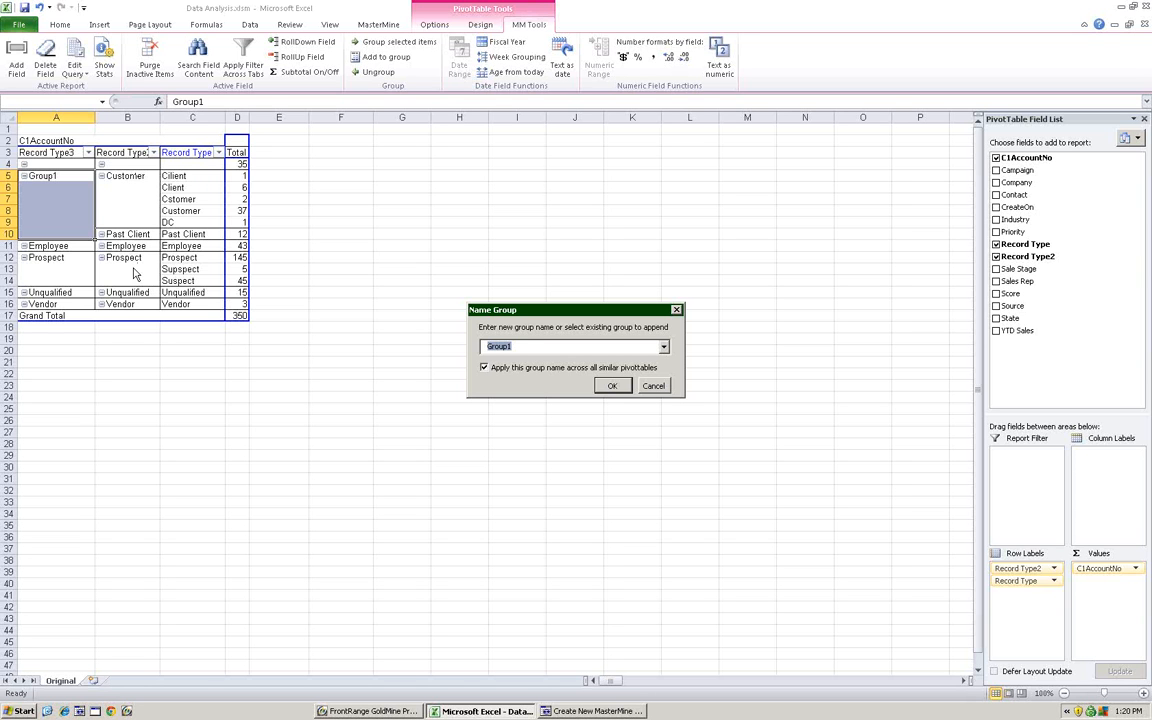
text(Clients)
key(Return)
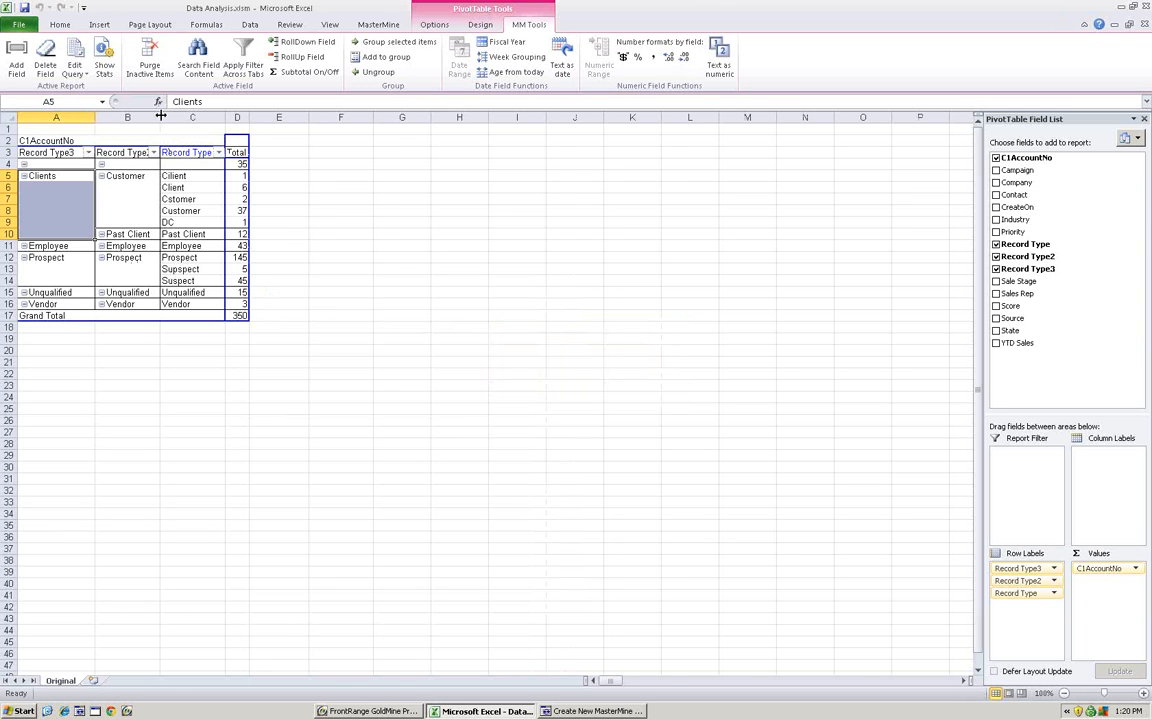
- Fit column B to its contents and rename the Record Type2 field heading in cell B3 as Contact Type
double_click(160, 117)
click(185, 150)
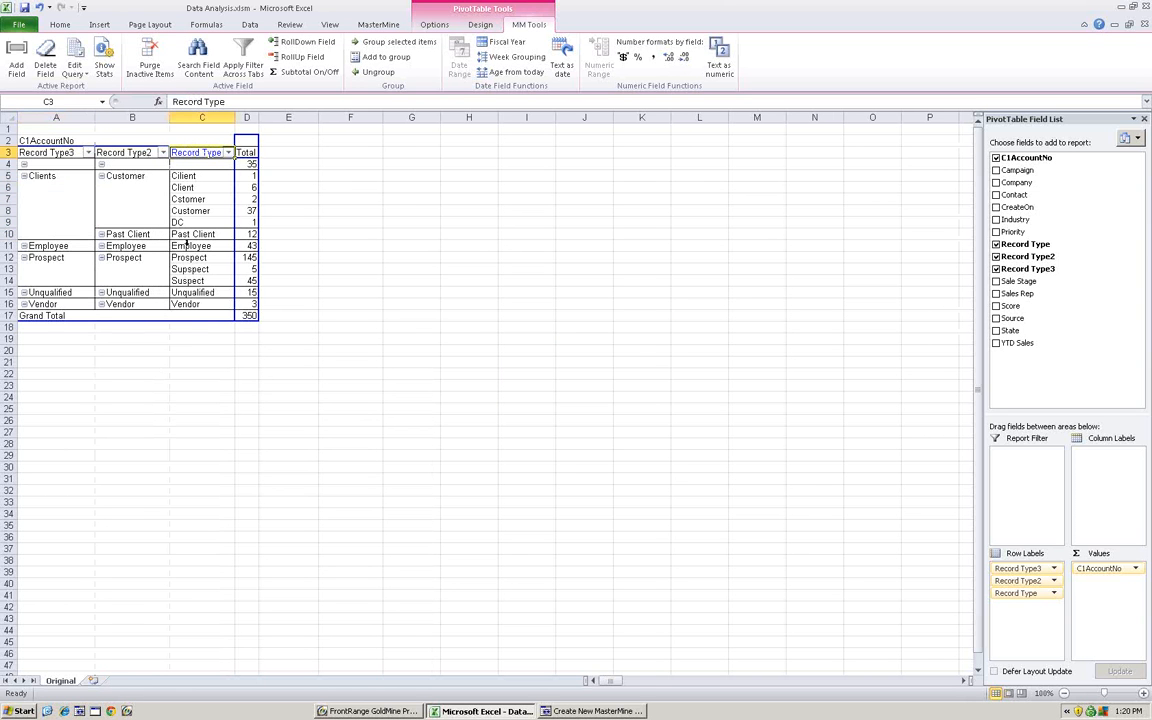
click(128, 155)
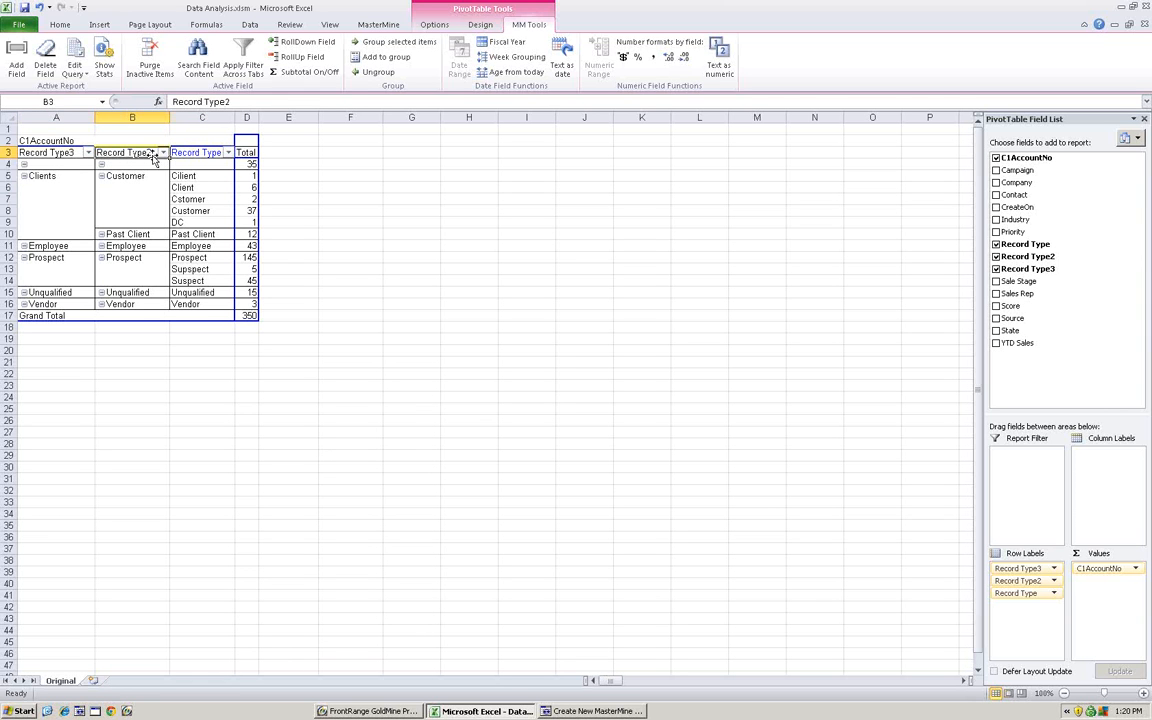
text(Contact Type)
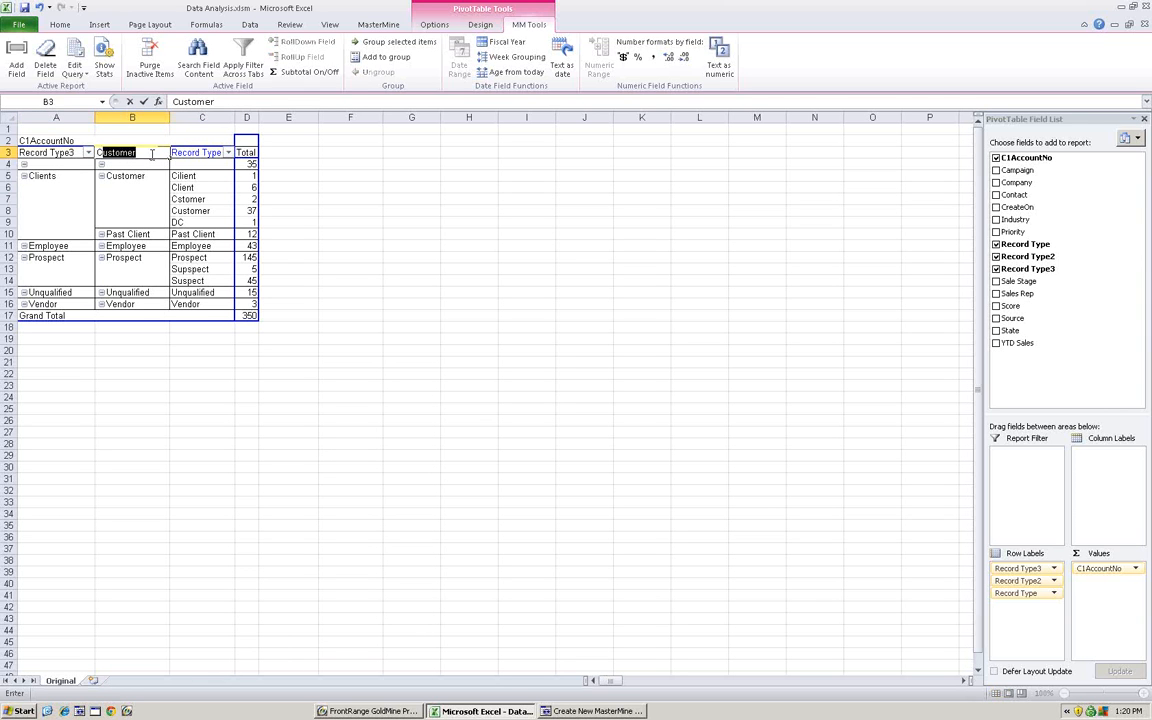
key(Return)
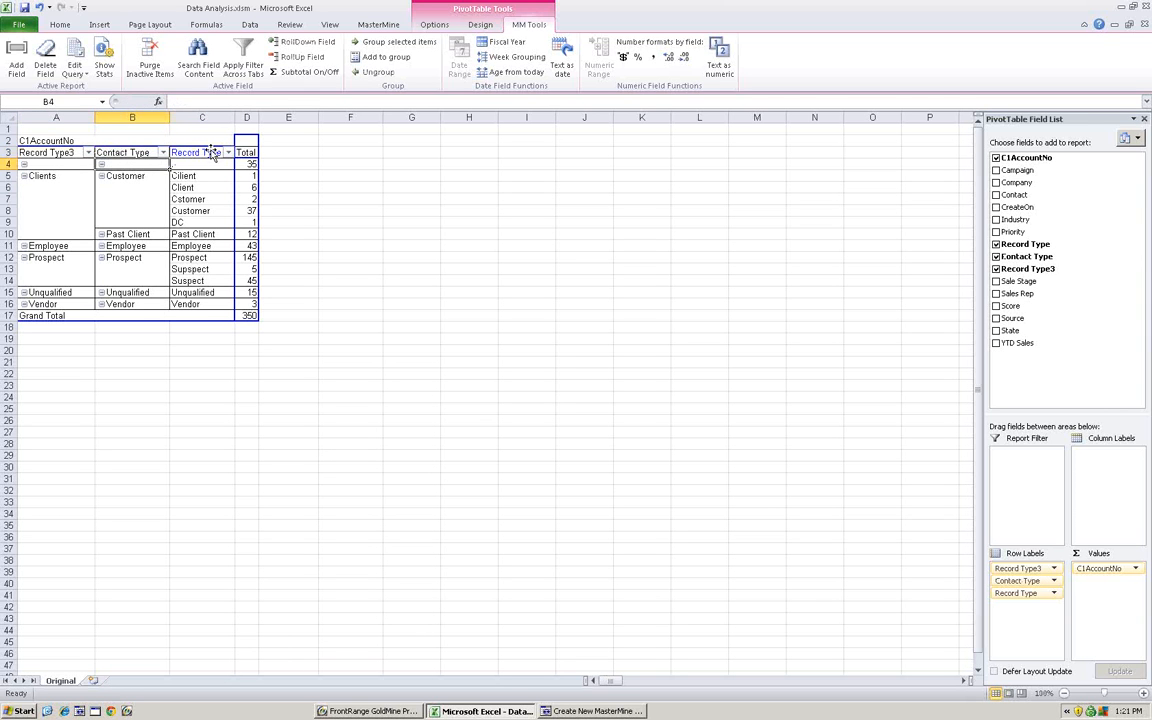
click(120, 145)
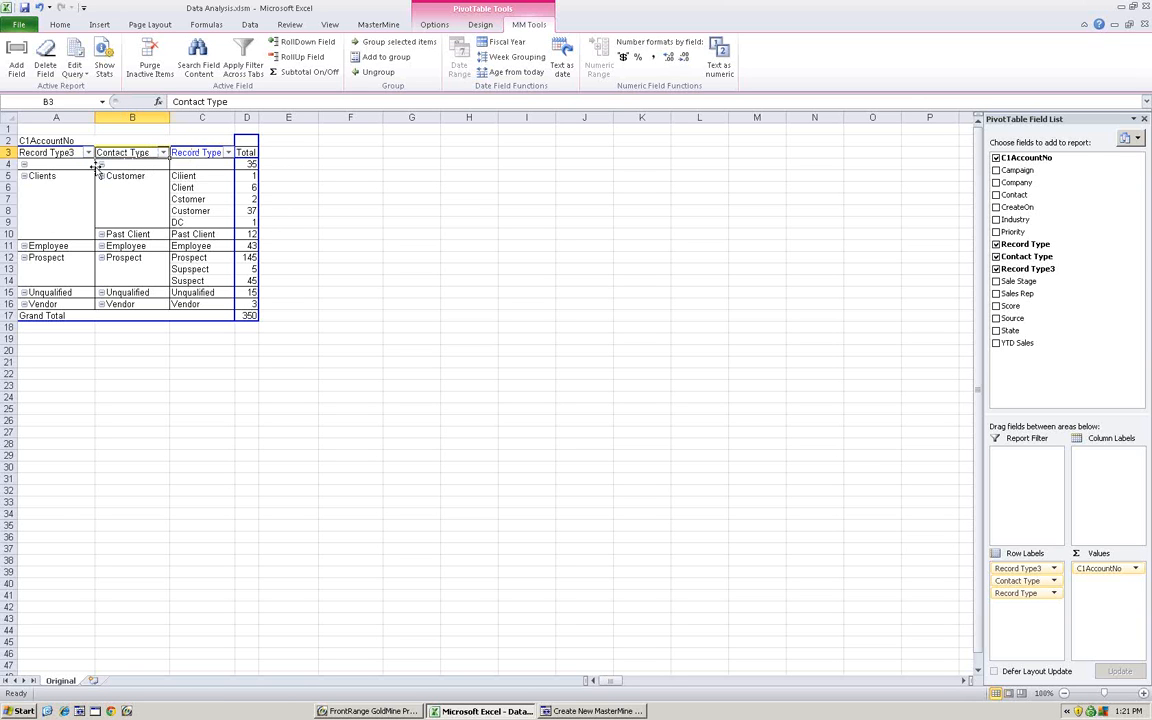
- Take Record Type3 out of the pivot table, put it back as the outermost row field, and ungroup its Clients group
click(60, 156)
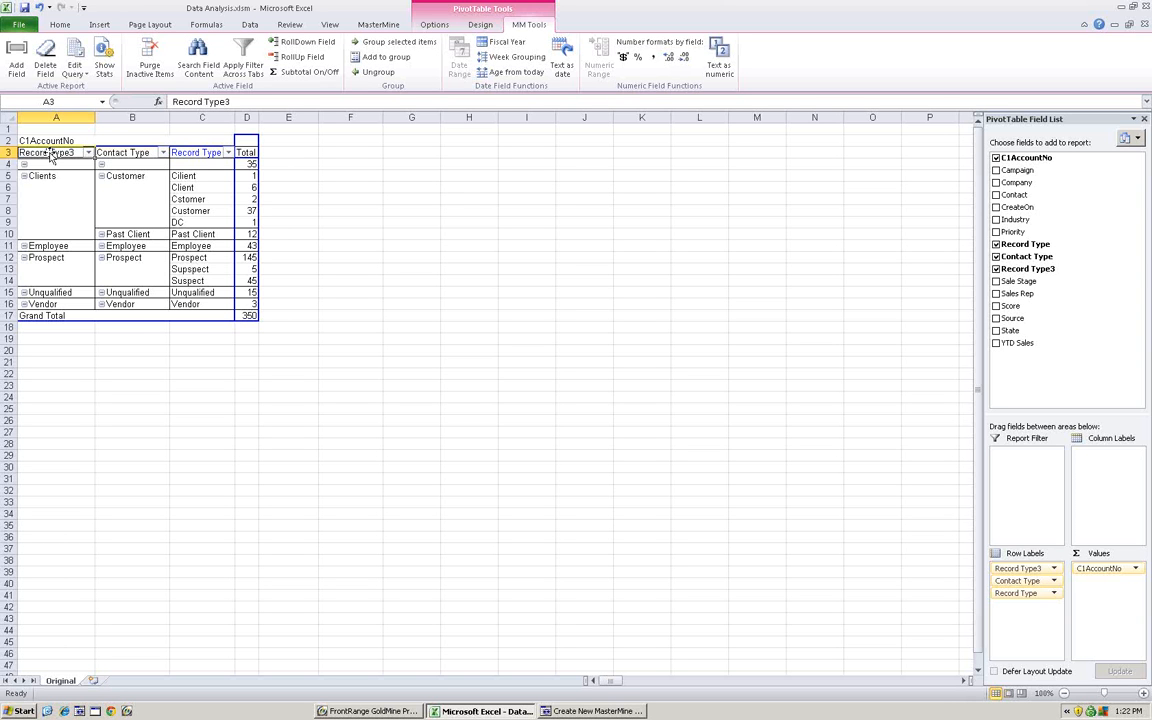
drag(50, 156, 410, 183)
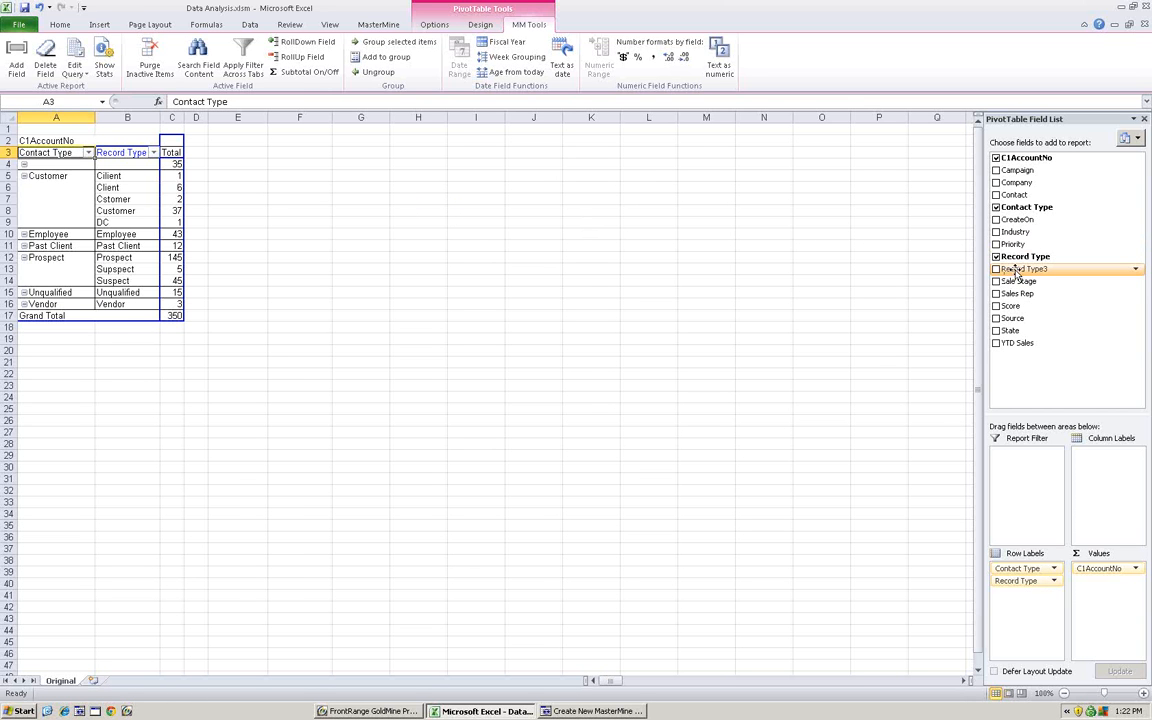
drag(716, 250, 36, 175)
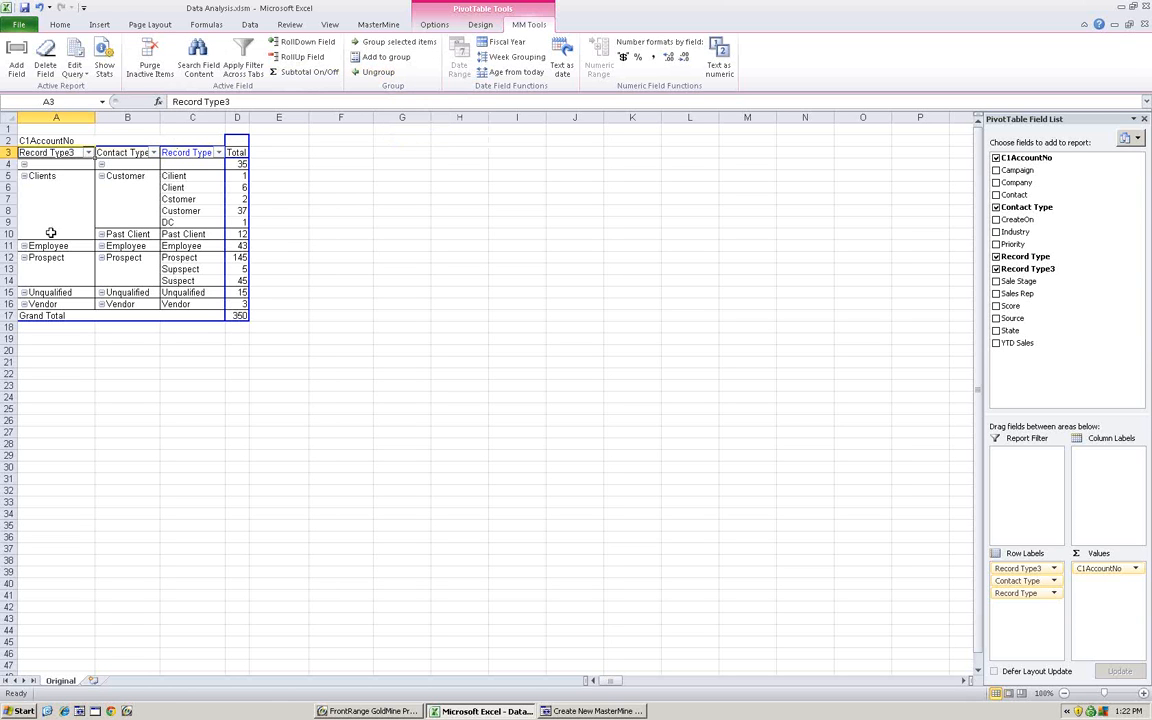
click(45, 176)
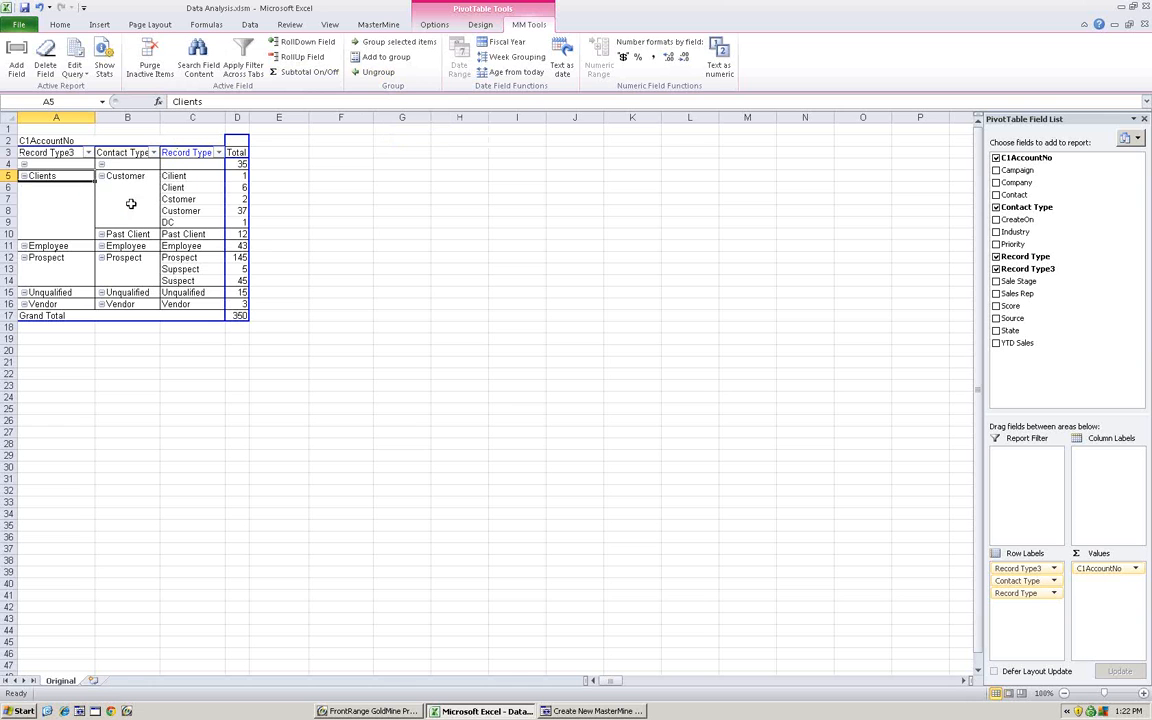
click(376, 74)
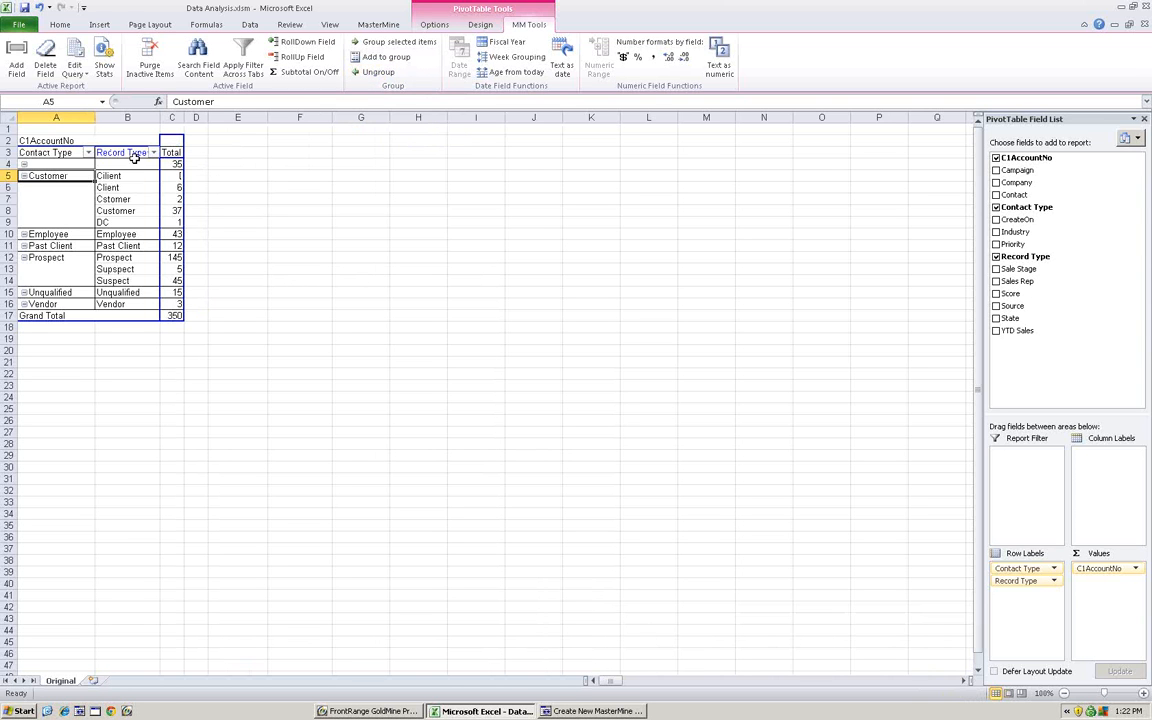
- Move Record Type to the report filter and break the contact types down by Sales Rep across the columns
drag(122, 148, 62, 127)
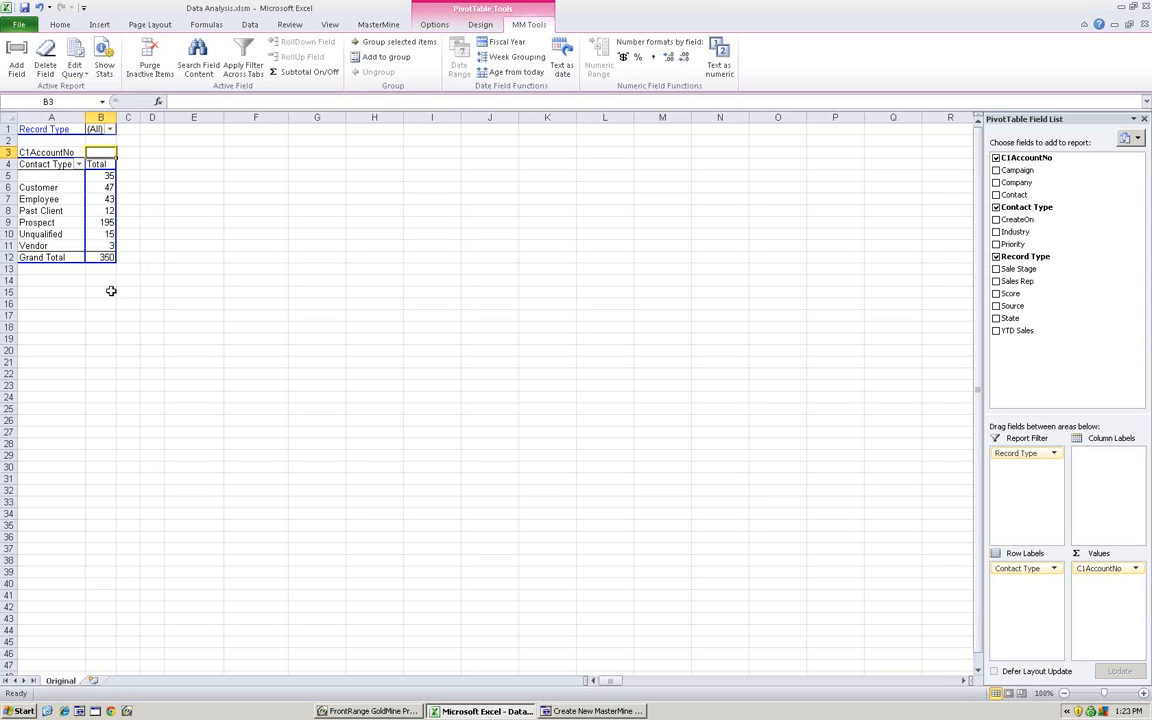
click(53, 187)
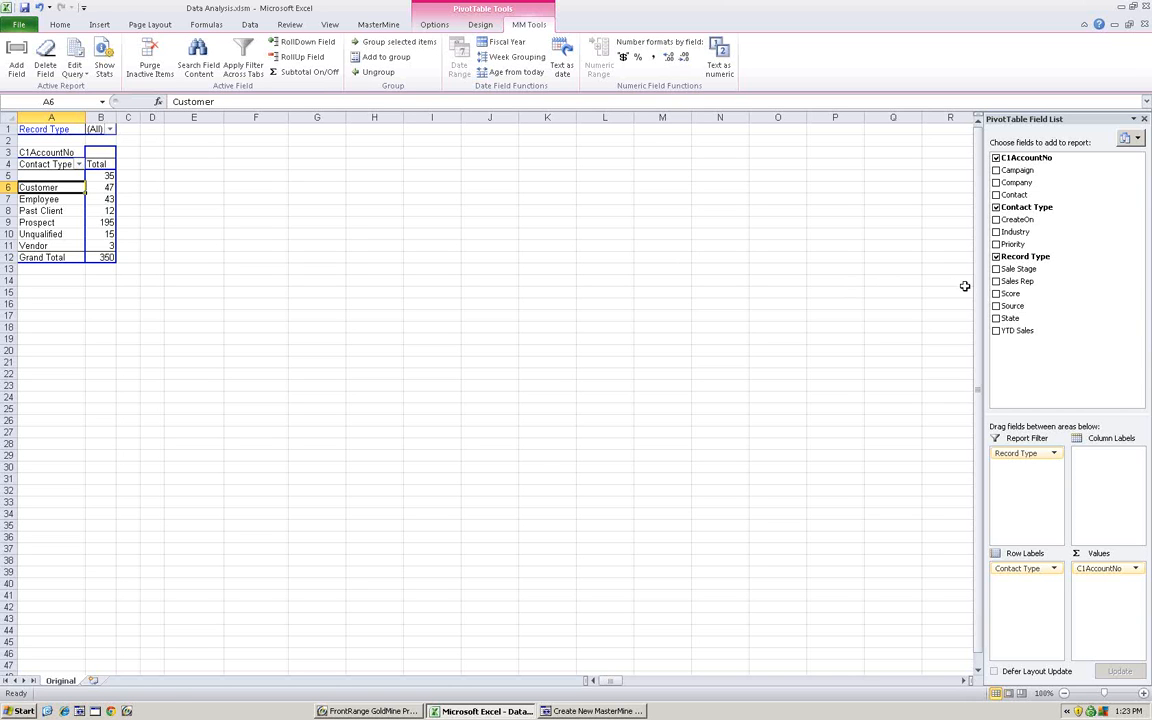
drag(1018, 281, 104, 155)
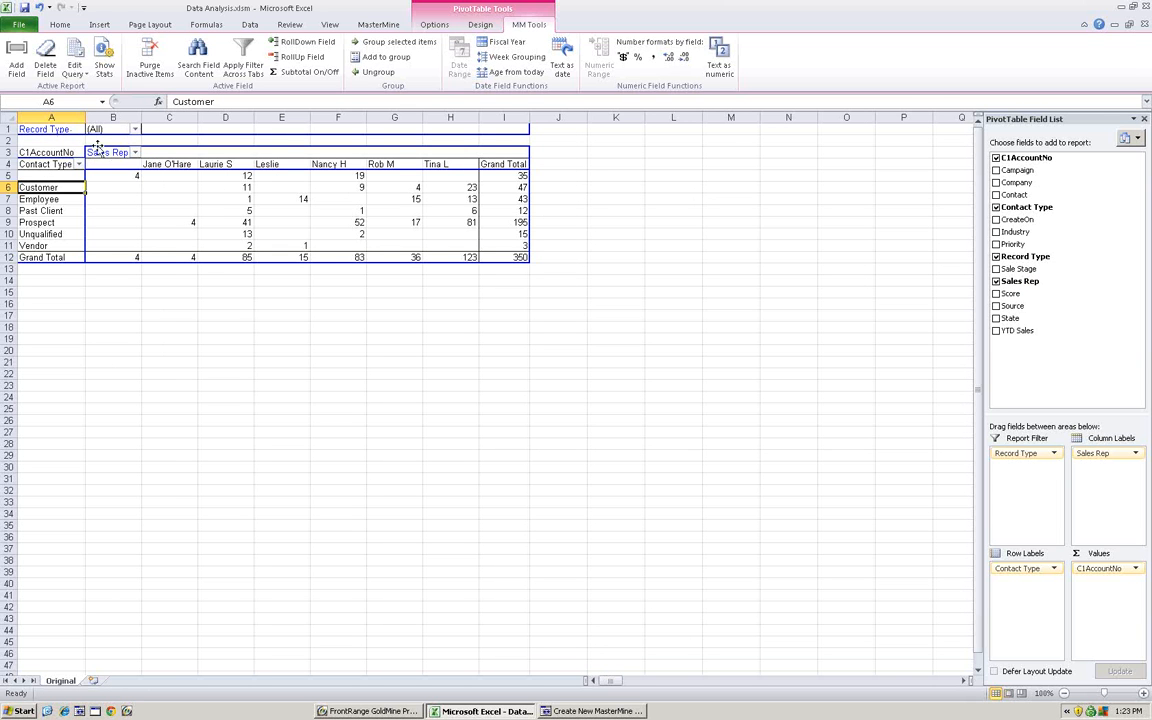
- Remove Sales Rep from the pivot table and move Record Type back into the rows after Contact Type
drag(113, 152, 942, 248)
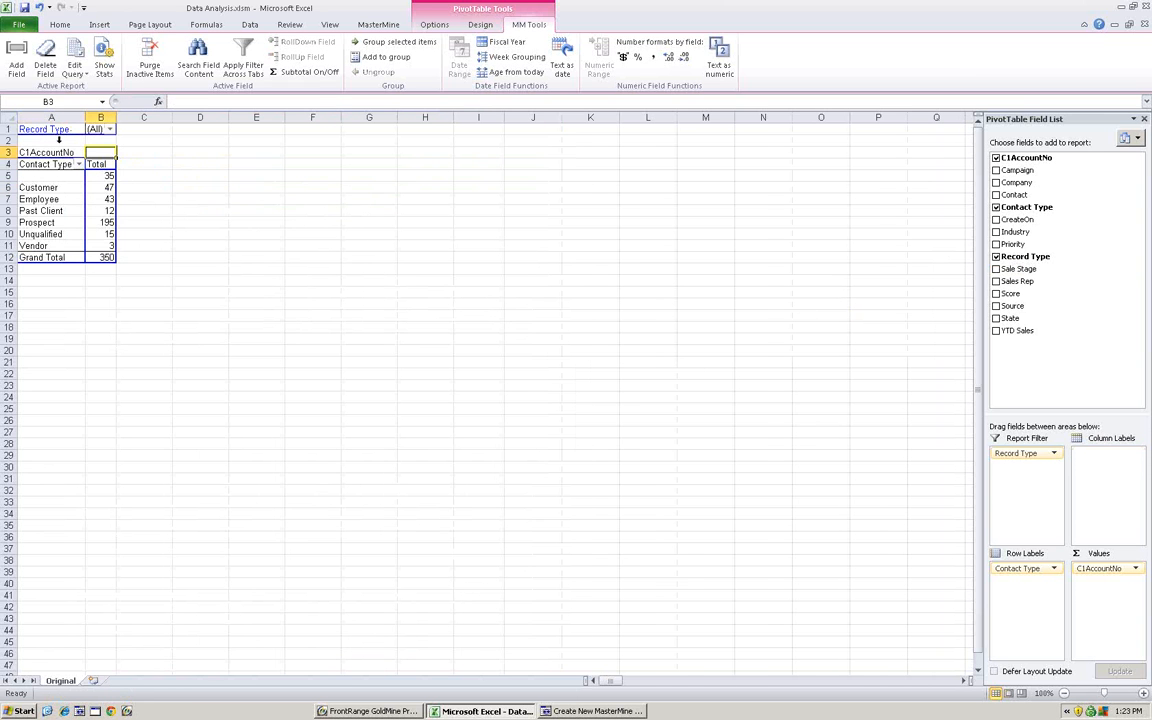
click(54, 130)
drag(62, 150, 82, 198)
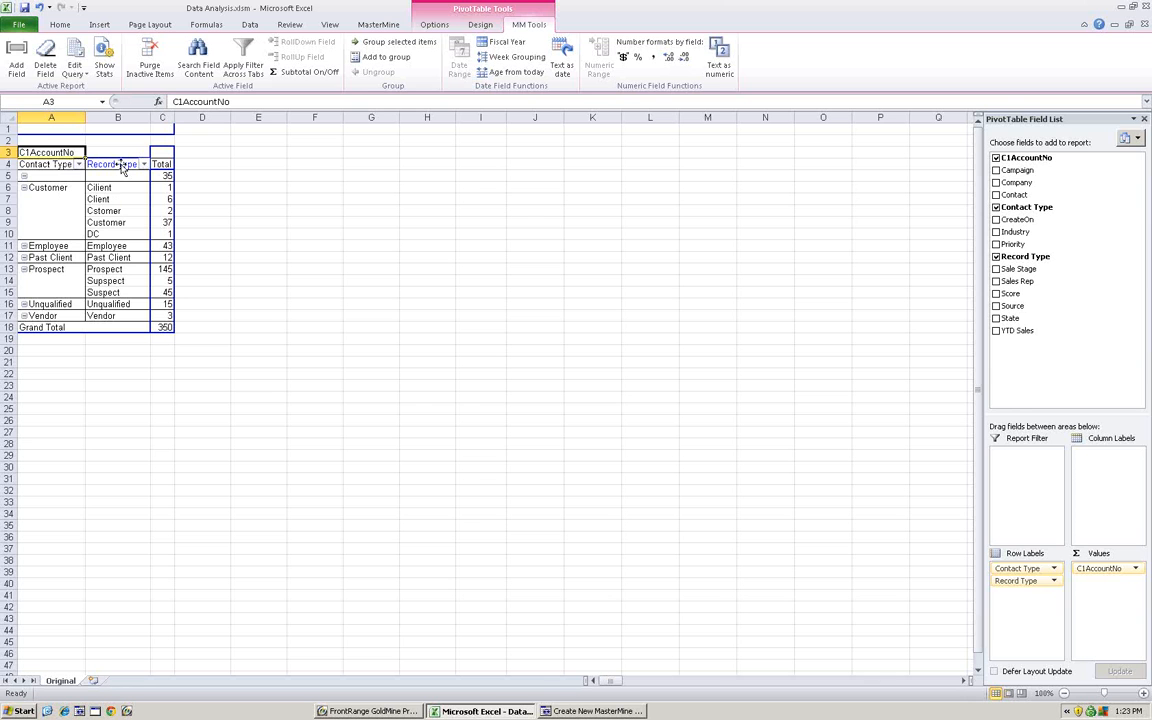
- Move Contact Type and Record Type to the report filter and list Contact in the rows
mouse_move(49, 165)
mouse_down()
mouse_move(46, 121)
mouse_move(49, 162)
mouse_move(50, 124)
mouse_move(231, 193)
mouse_up()
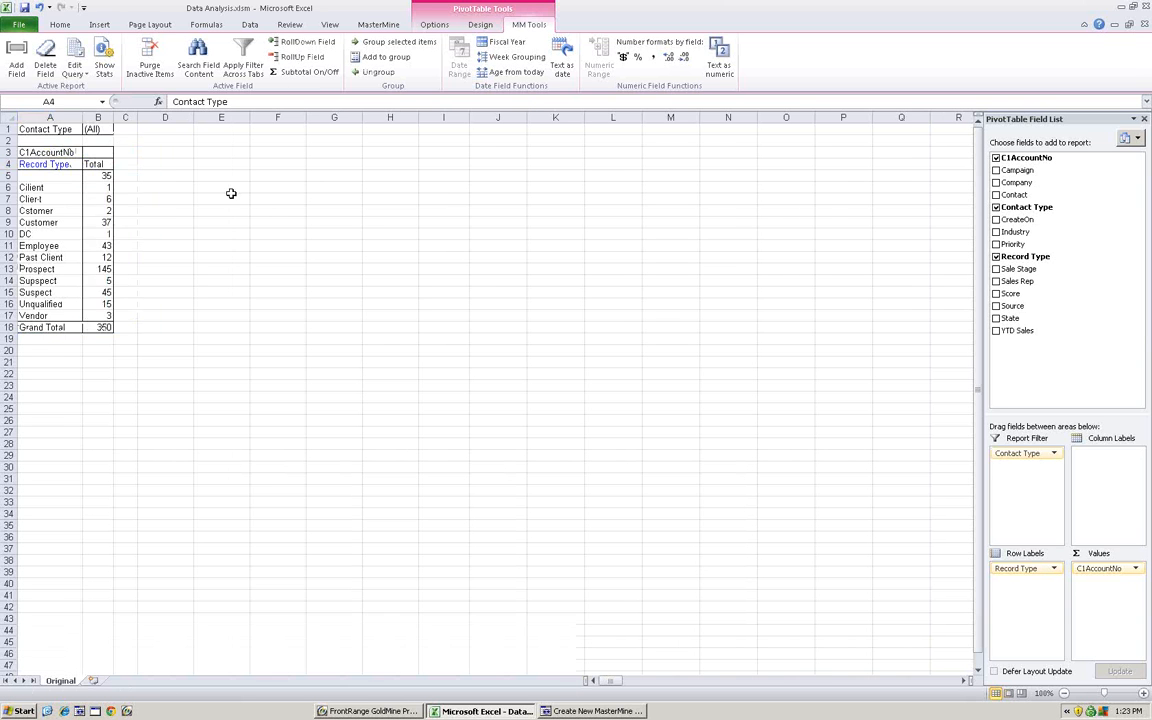
click(50, 163)
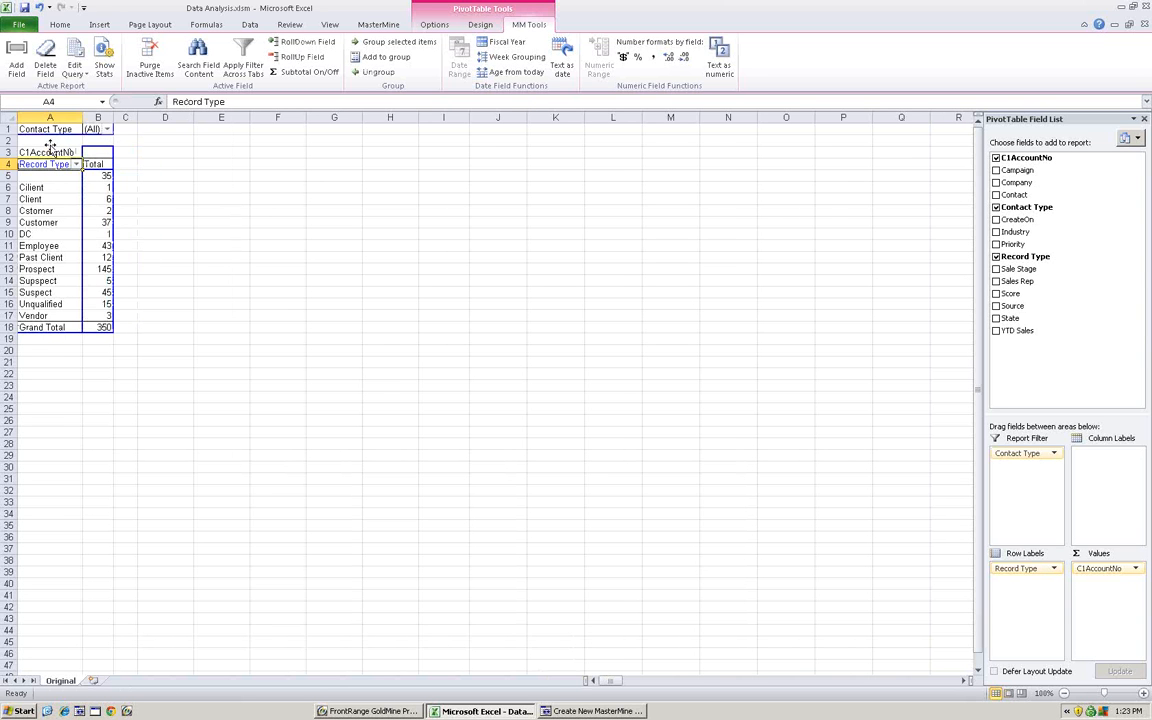
drag(49, 150, 50, 138)
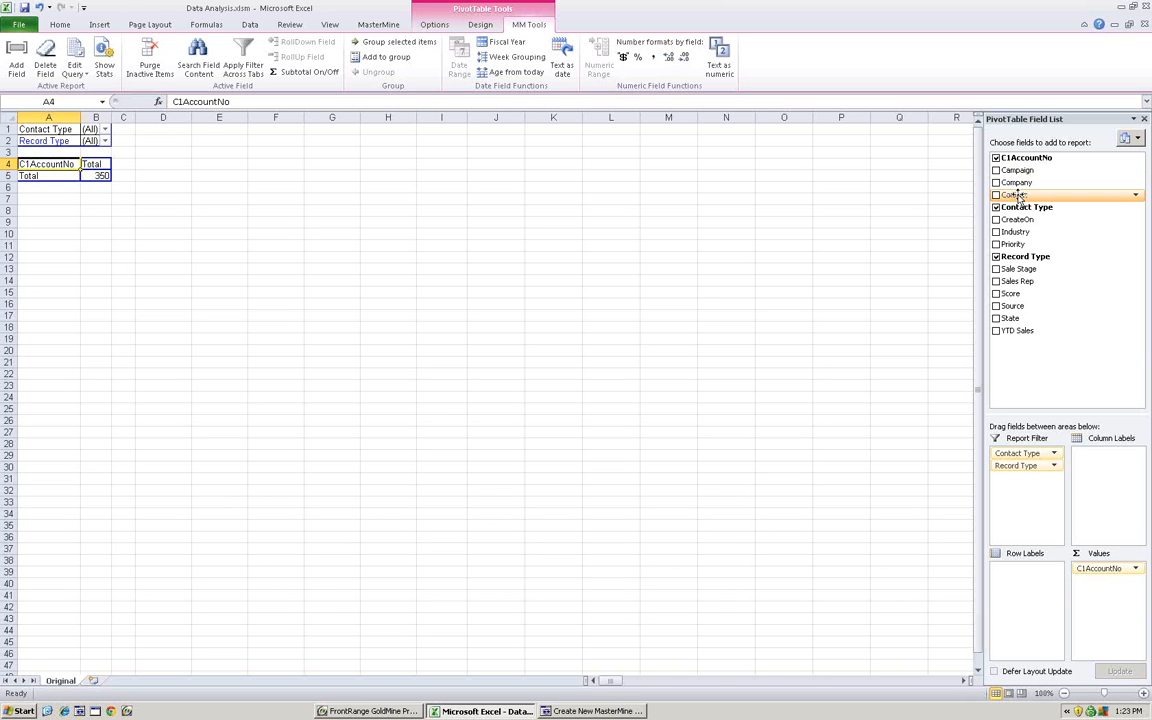
drag(1015, 194, 55, 184)
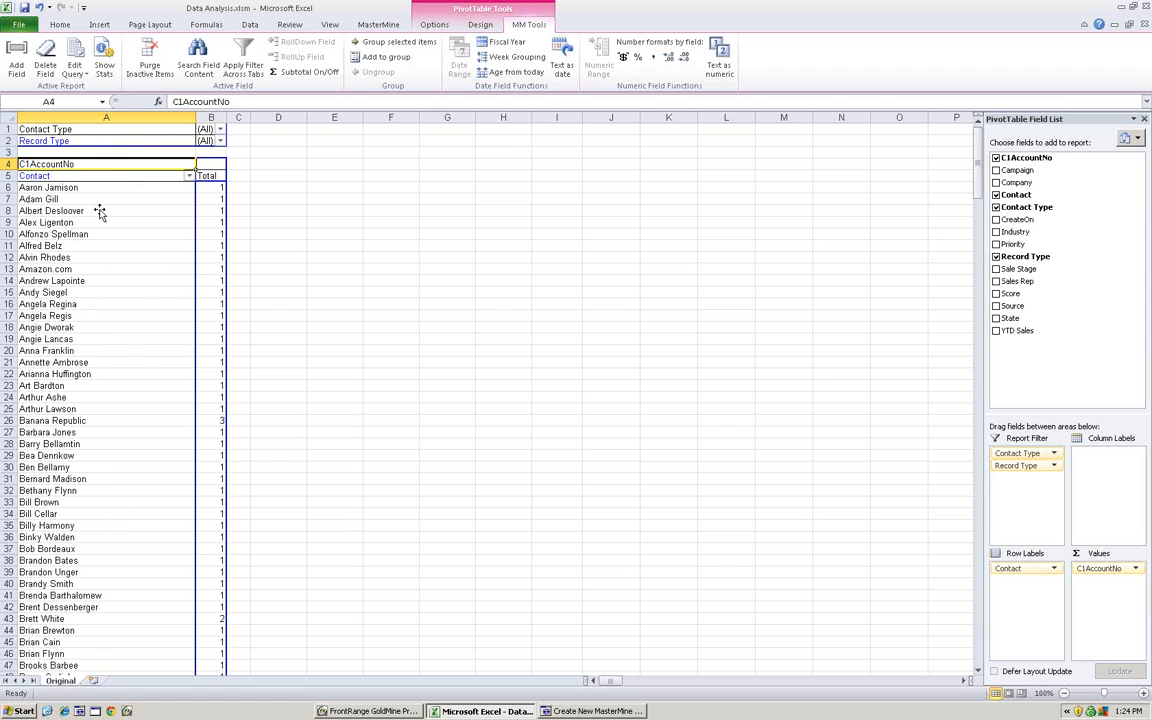
- Add the Title field from the C1 (Contact1) table to the report as a text field after State
click(72, 236)
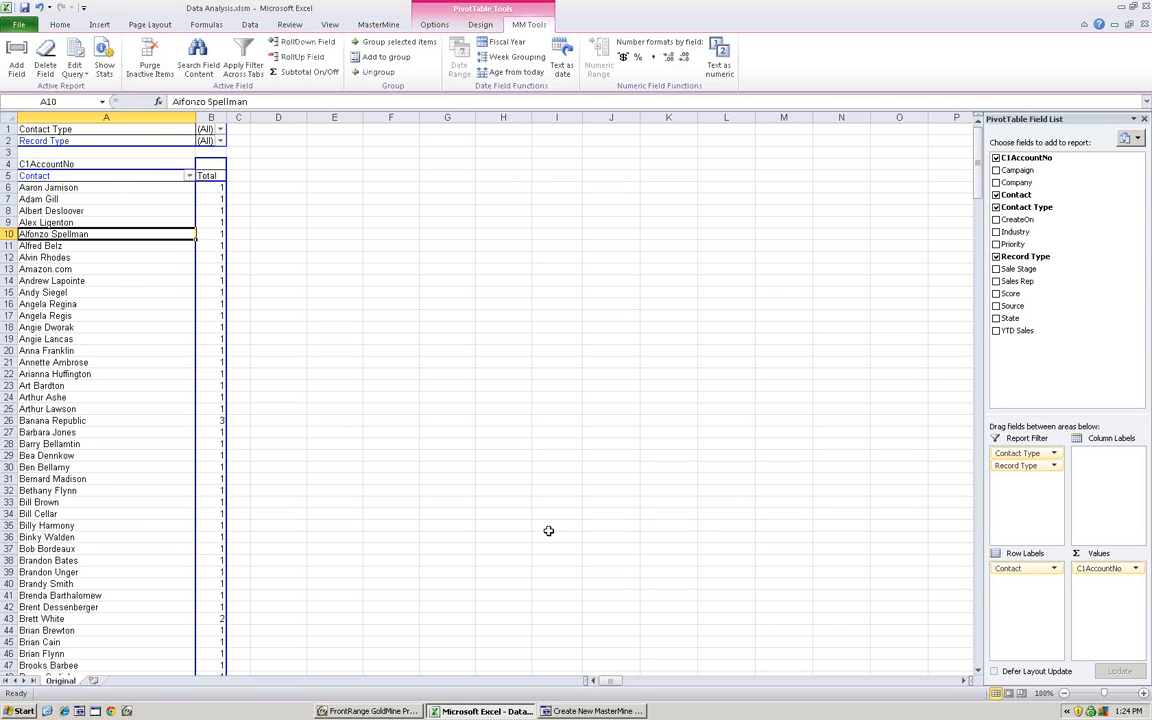
click(16, 58)
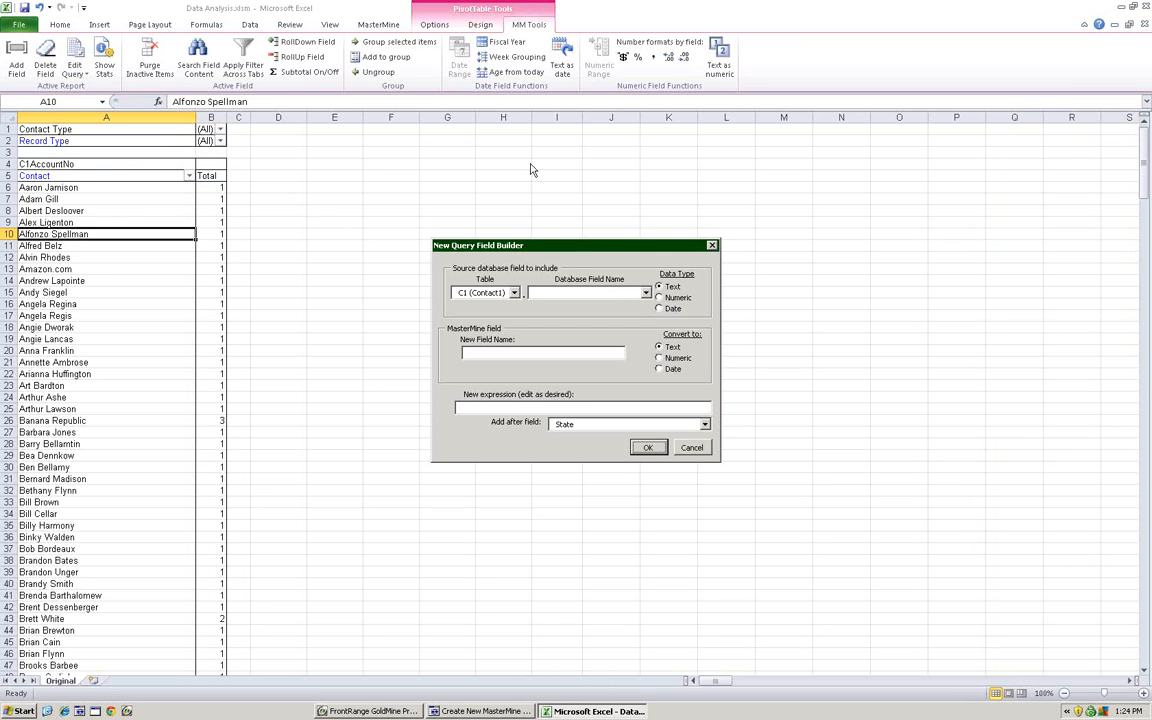
click(646, 293)
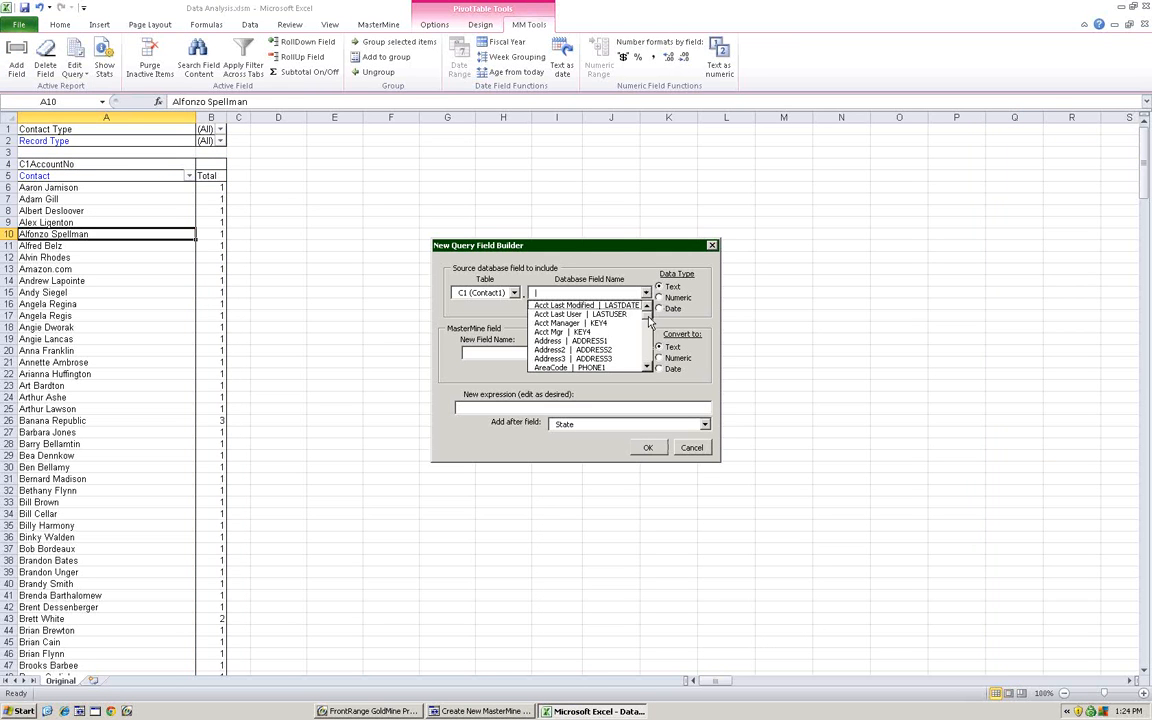
drag(647, 316, 656, 358)
click(590, 358)
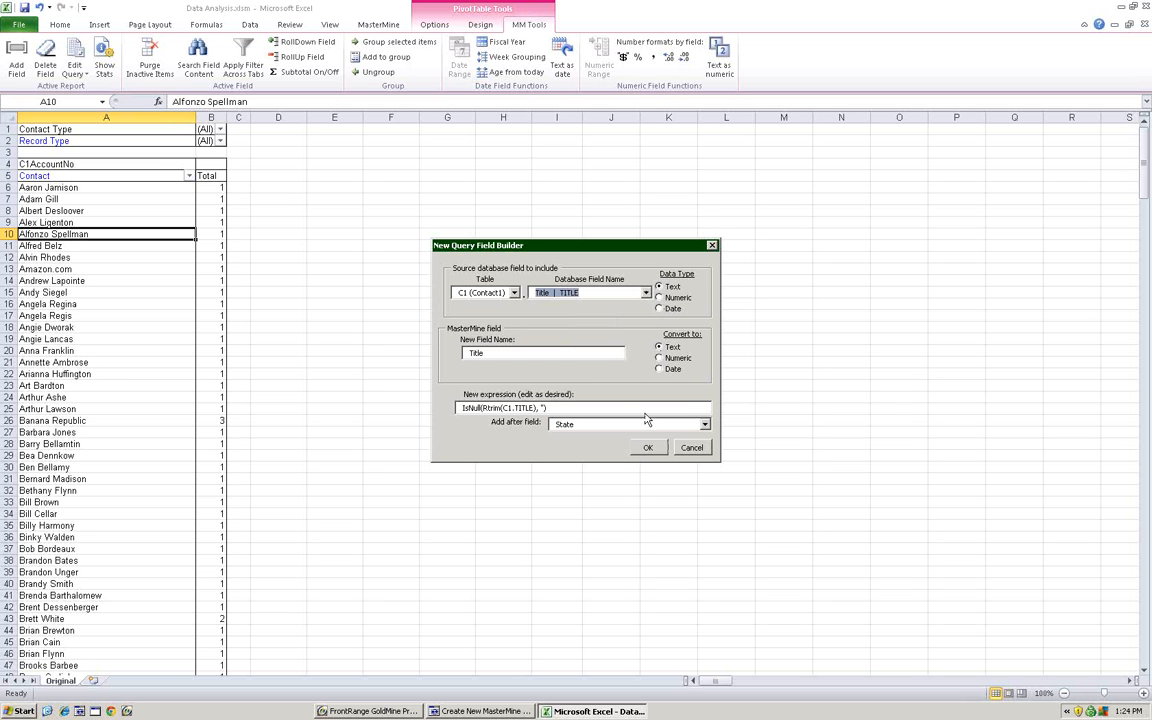
click(649, 449)
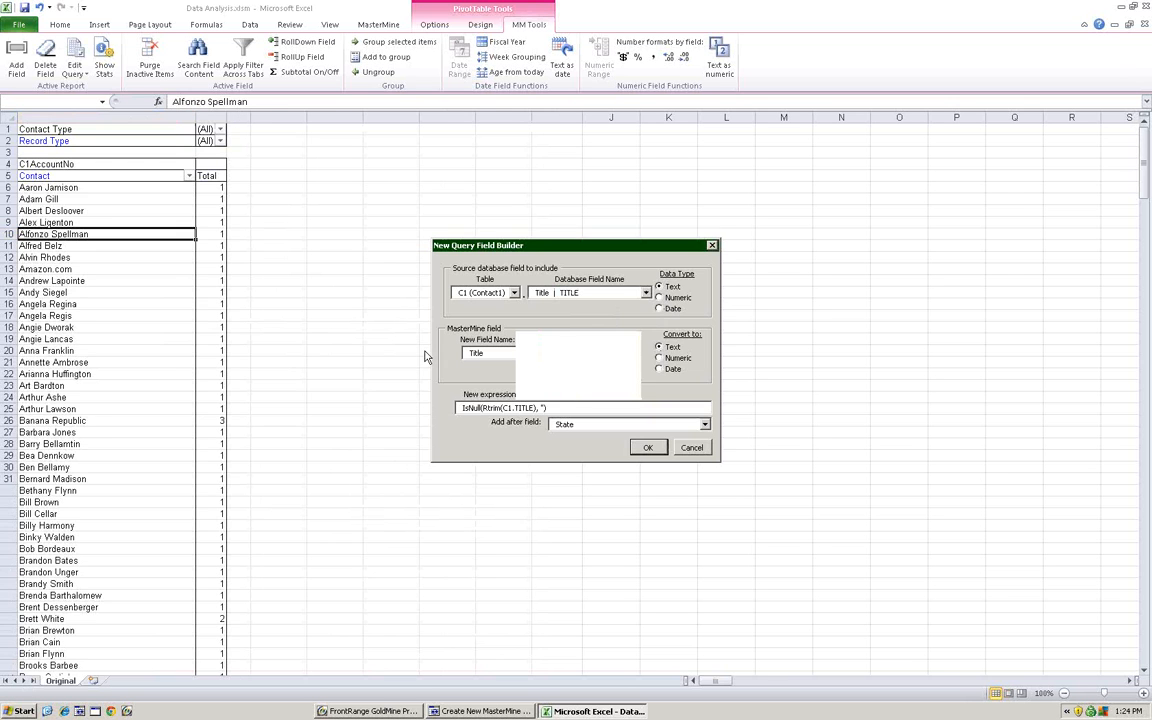
- Move Contact to the report filter, leaving Title as the only row field, and look through the job titles
drag(116, 188, 62, 202)
drag(133, 234, 124, 208)
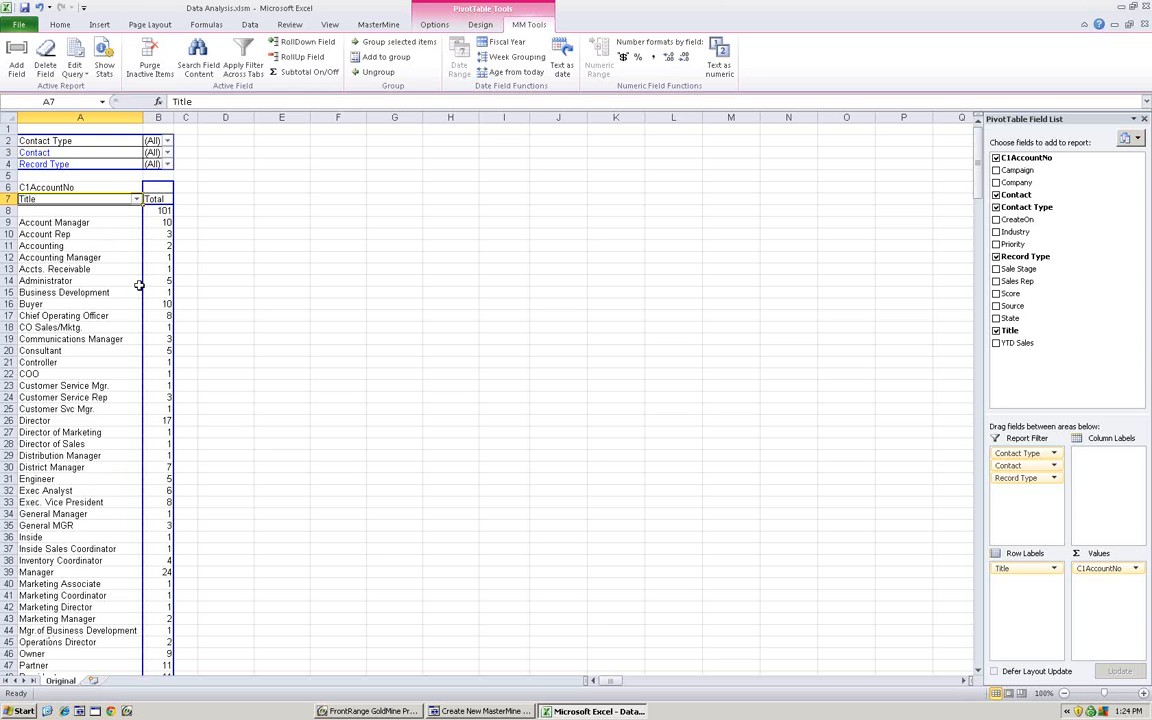
scroll(126, 285, down, 2)
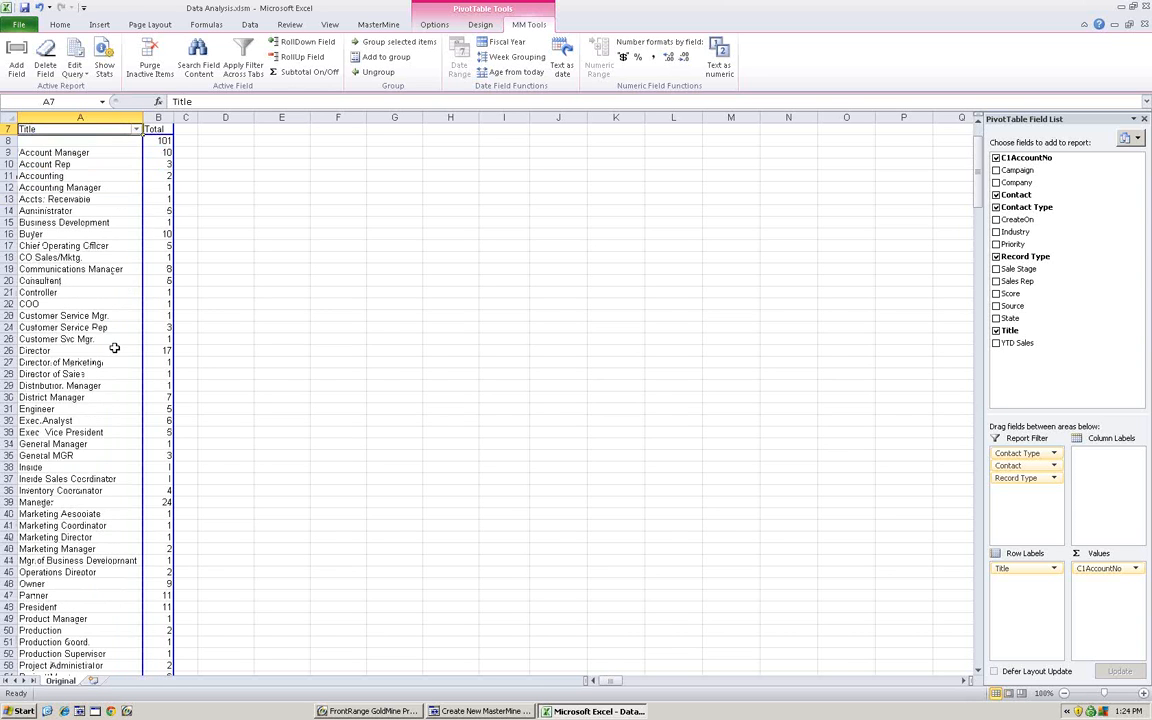
scroll(115, 347, up, 2)
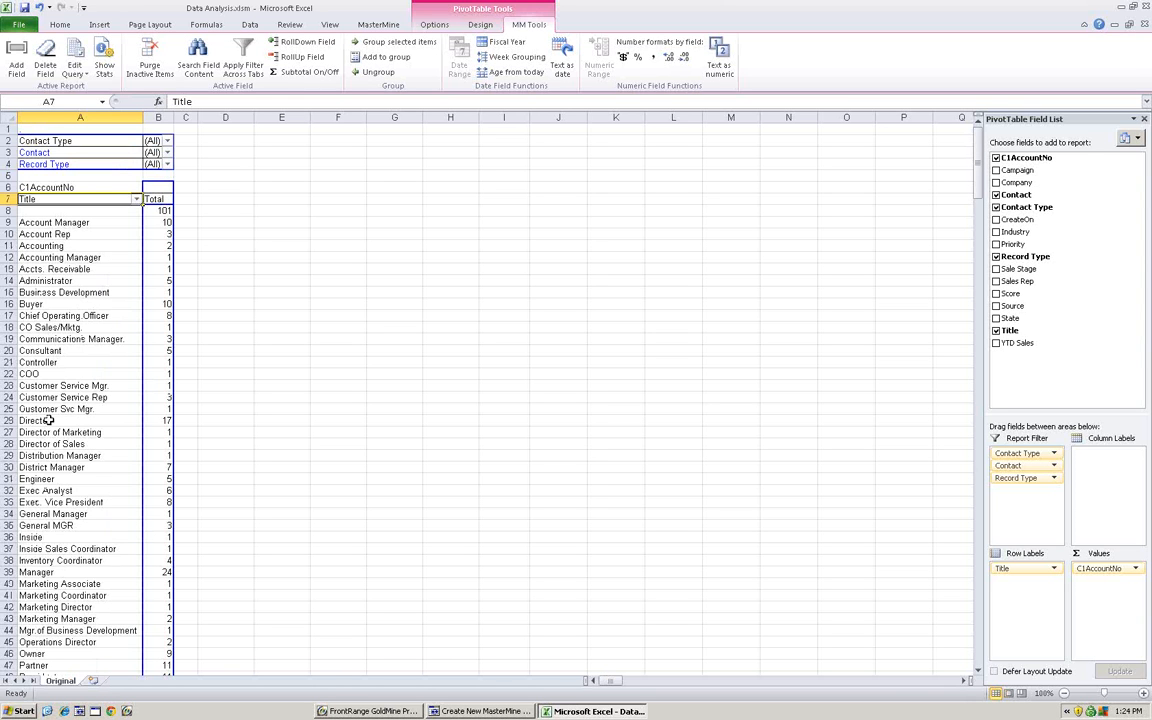
- Group Chief Operating Officer, CO Sales/Mktg., COO, Owner, Vice President, VP and VP Finance & Admin. under the name C-Level
click(53, 374)
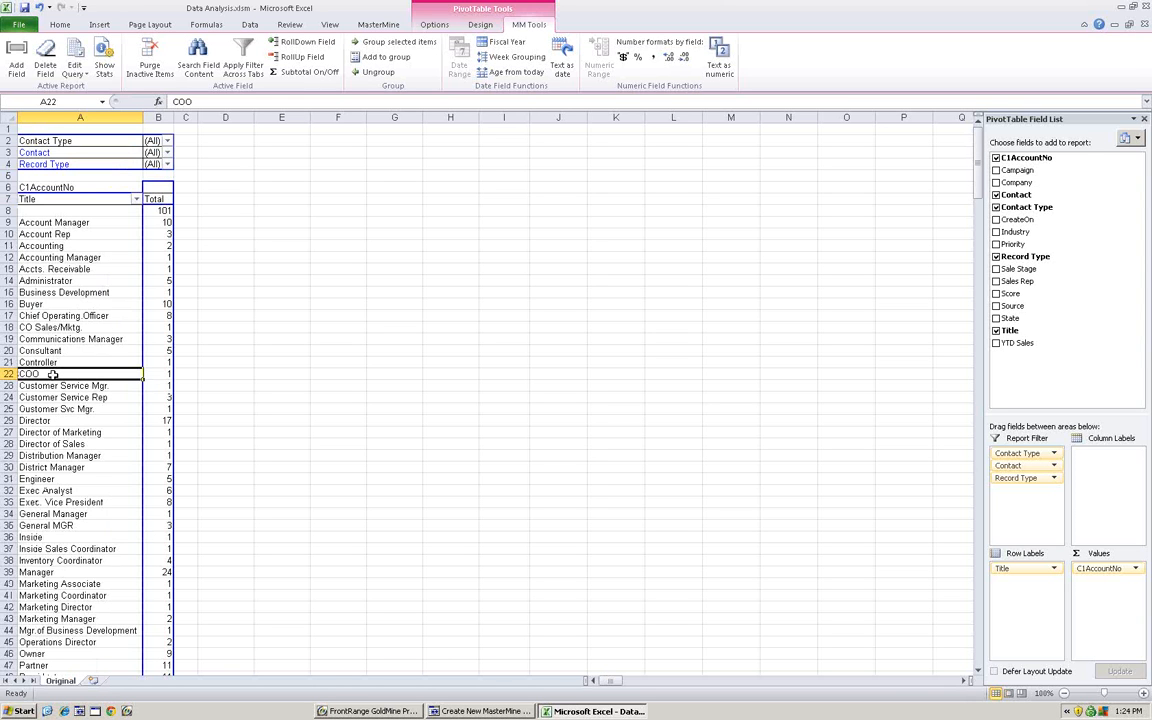
ctrl+click(75, 327)
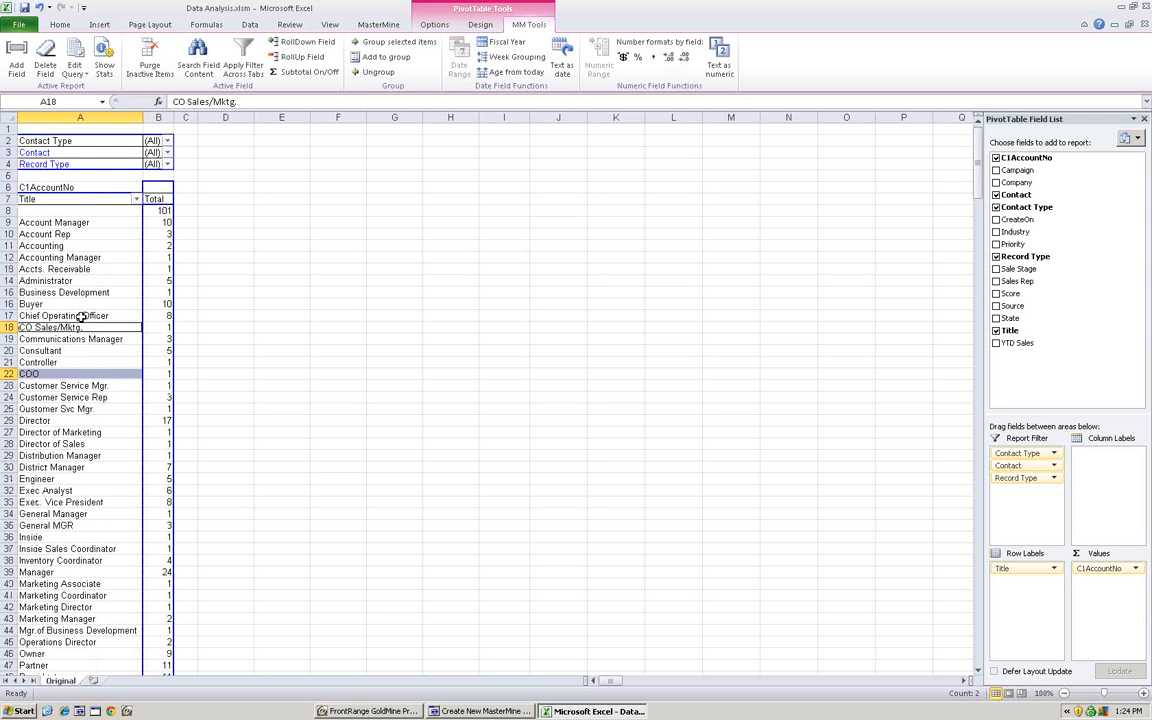
ctrl+click(81, 316)
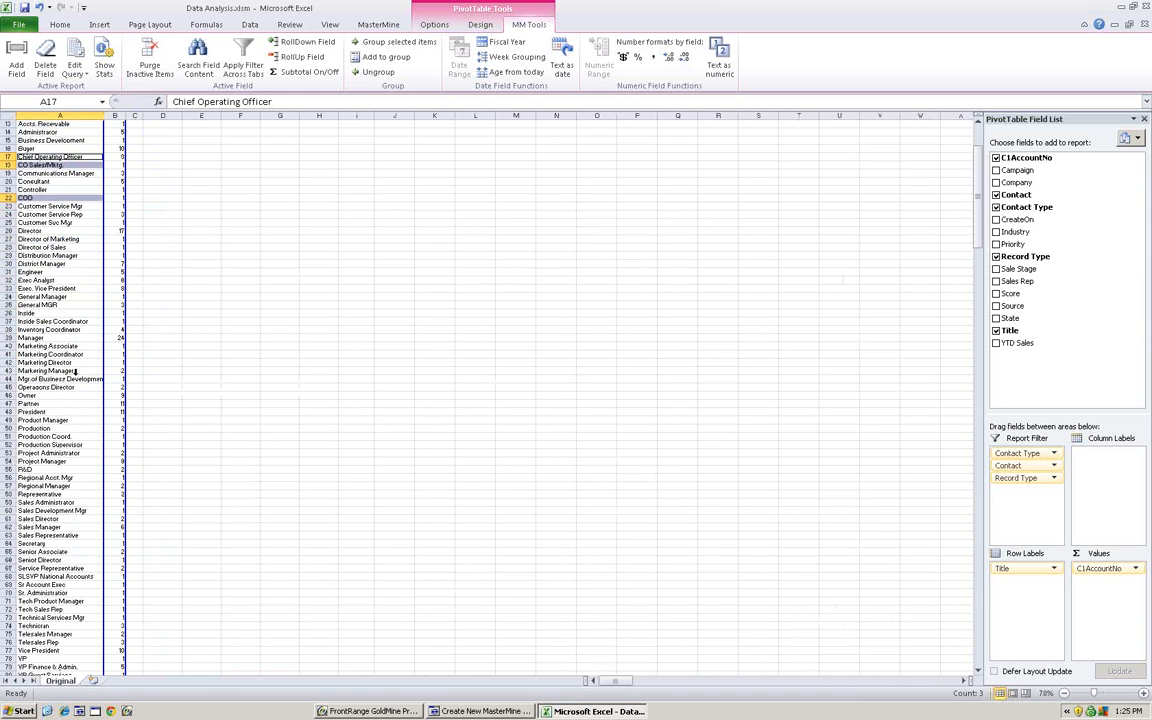
scroll(75, 375, up, 2)
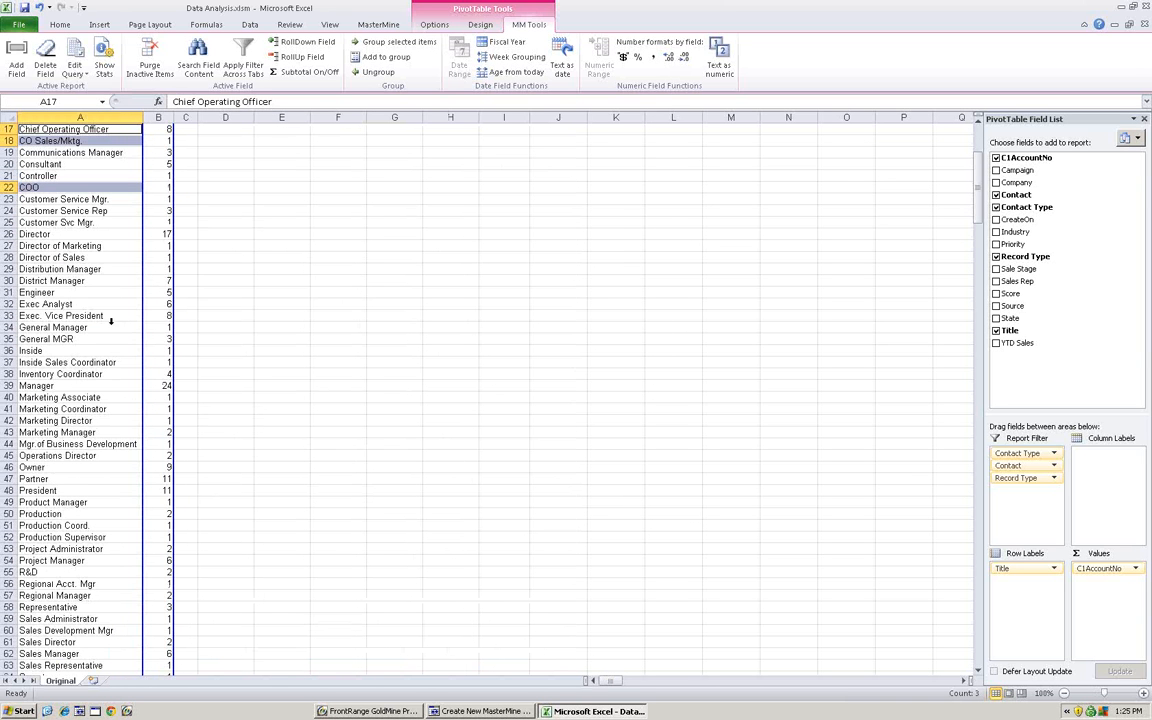
ctrl+click(60, 469)
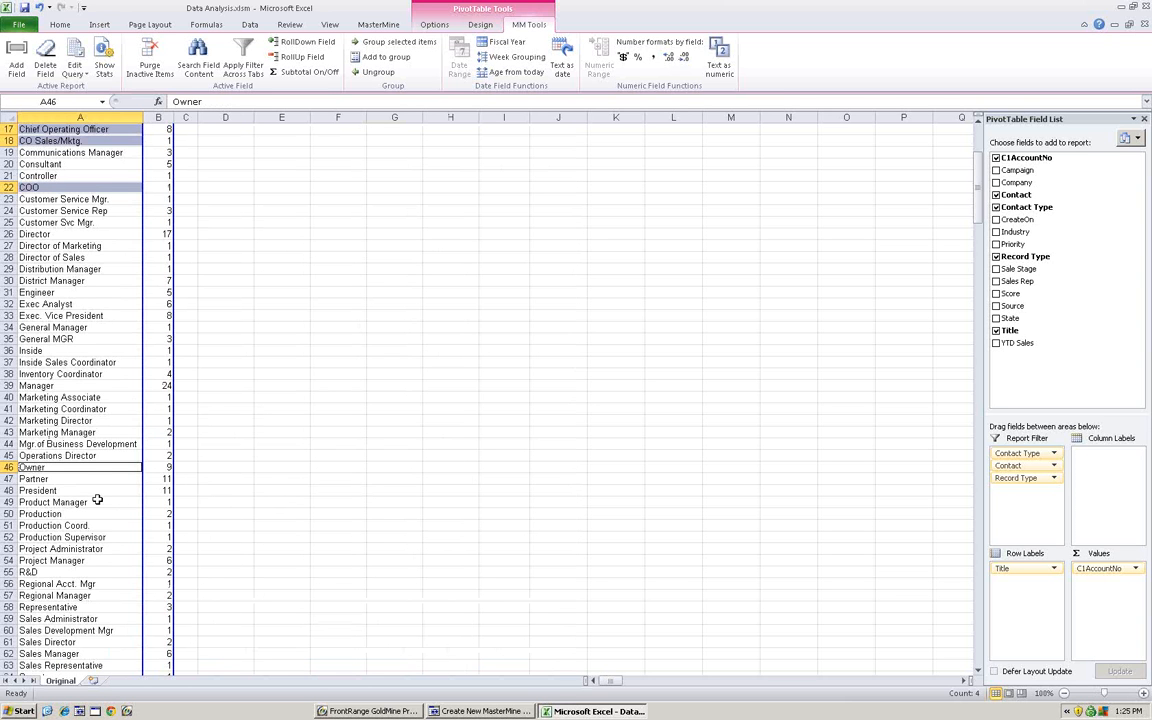
scroll(95, 613, down, 5)
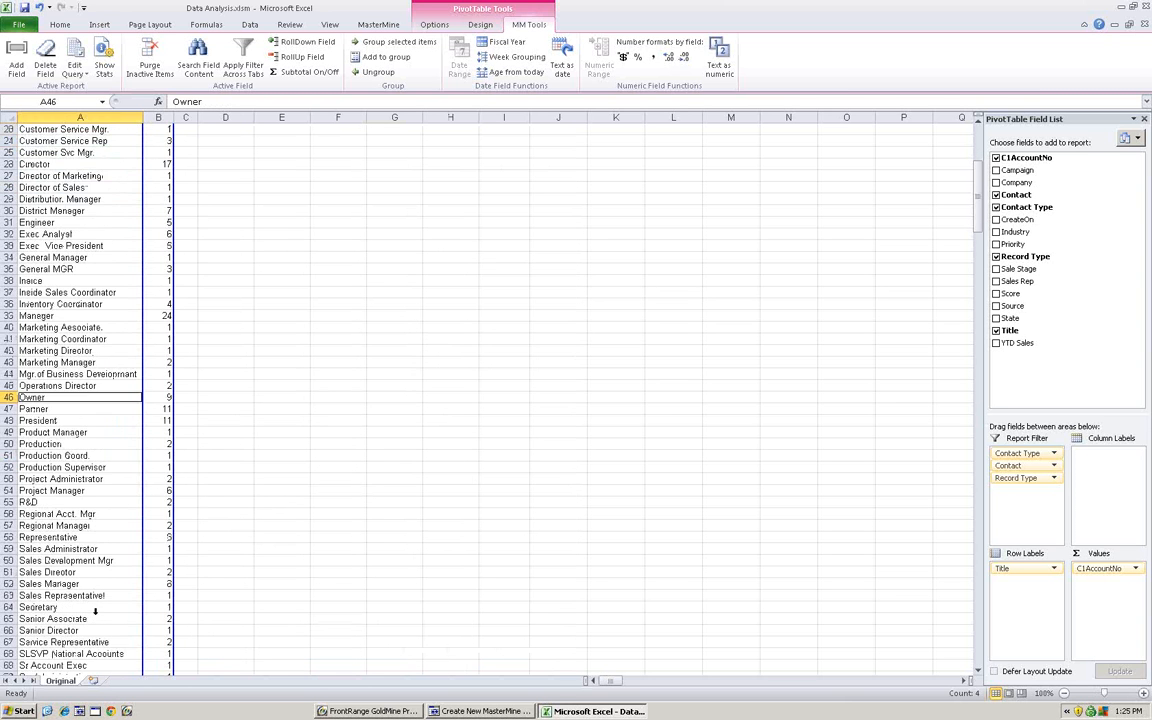
scroll(95, 607, down, 3)
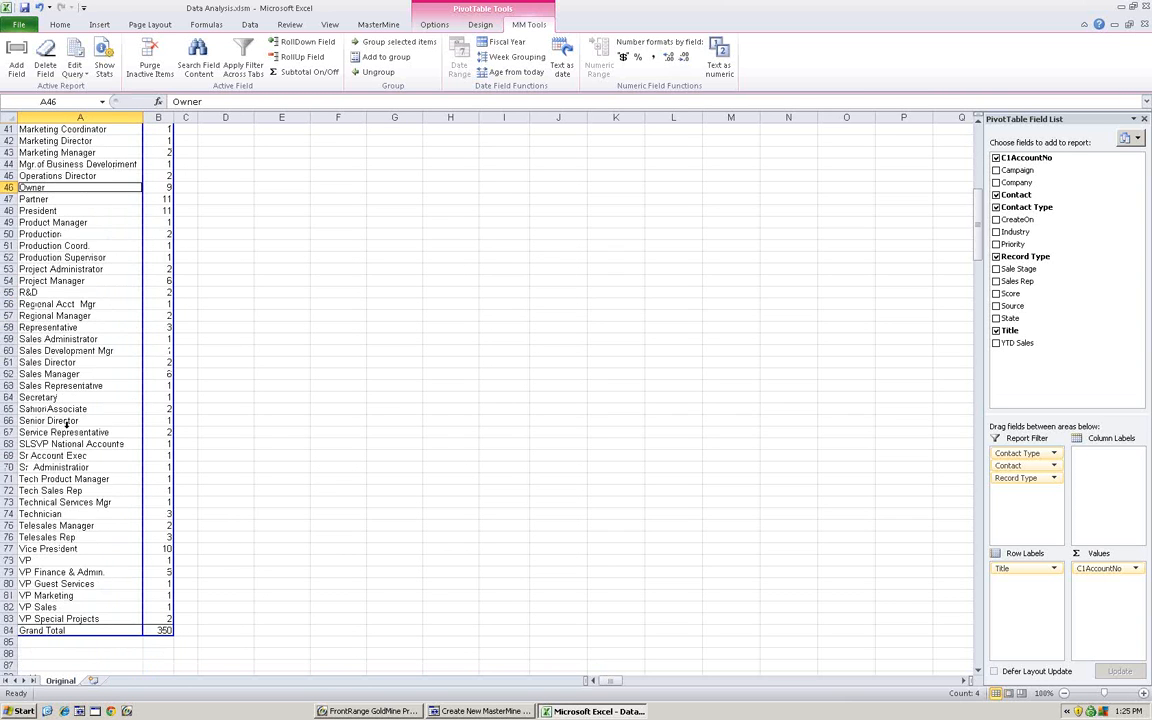
ctrl+click(60, 549)
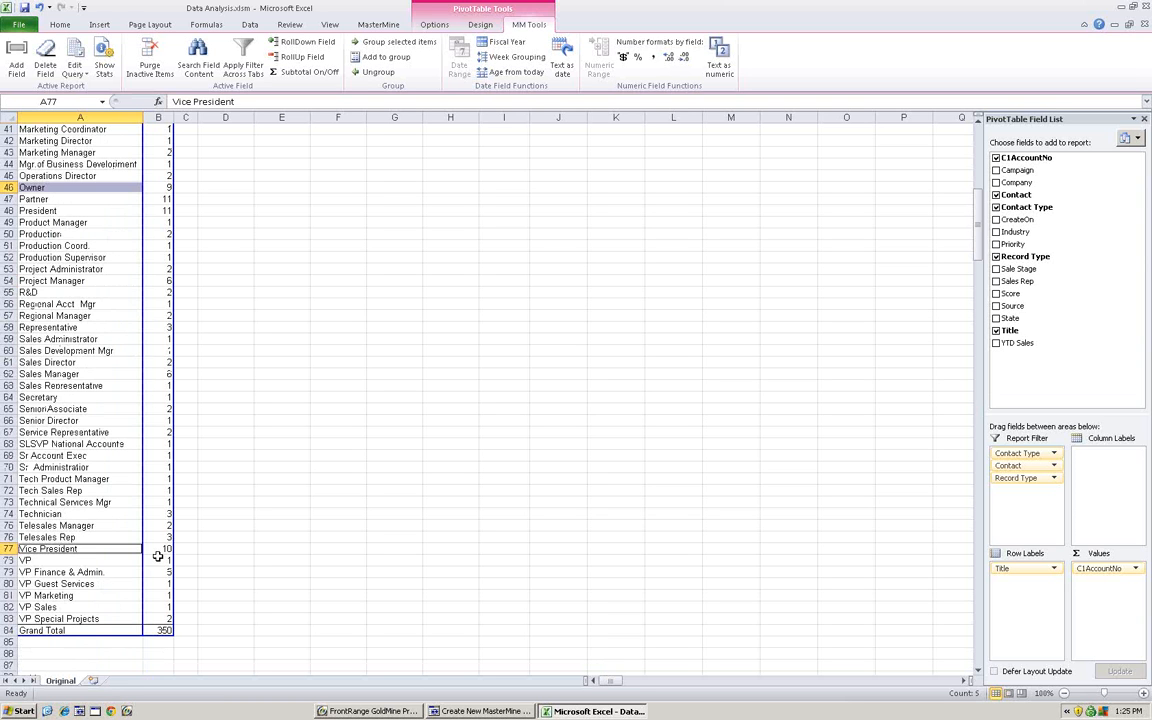
ctrl+click(78, 560)
ctrl+click(85, 572)
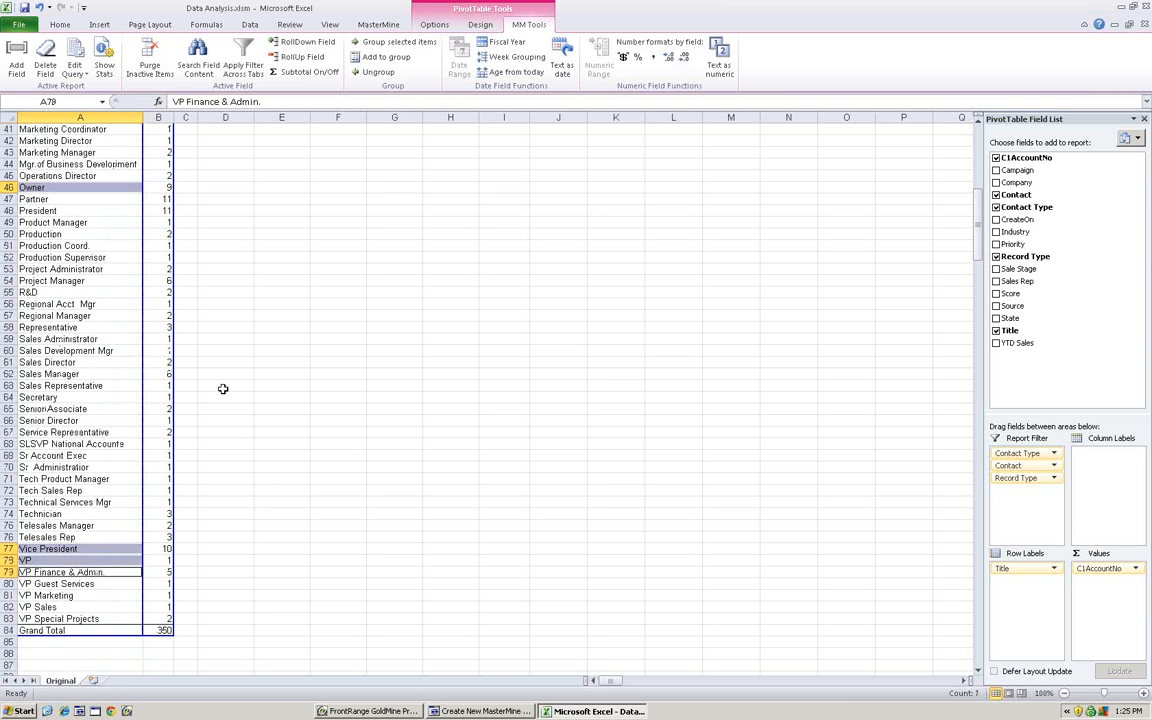
scroll(144, 409, up, 8)
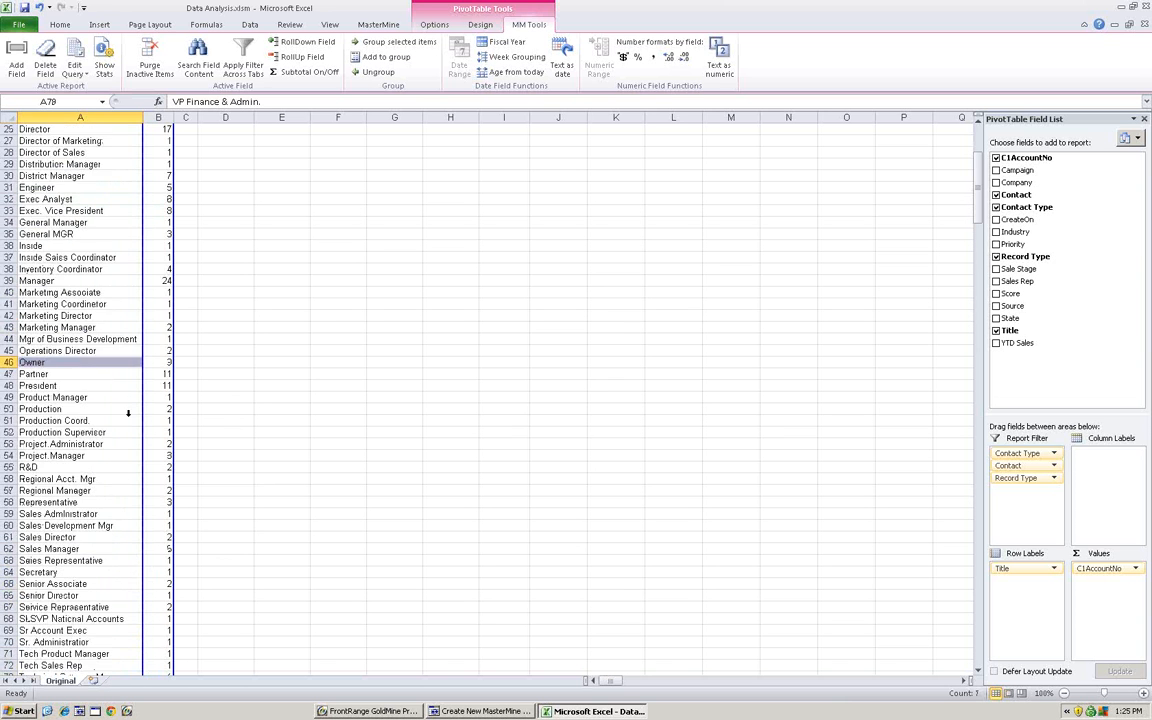
scroll(128, 413, up, 6)
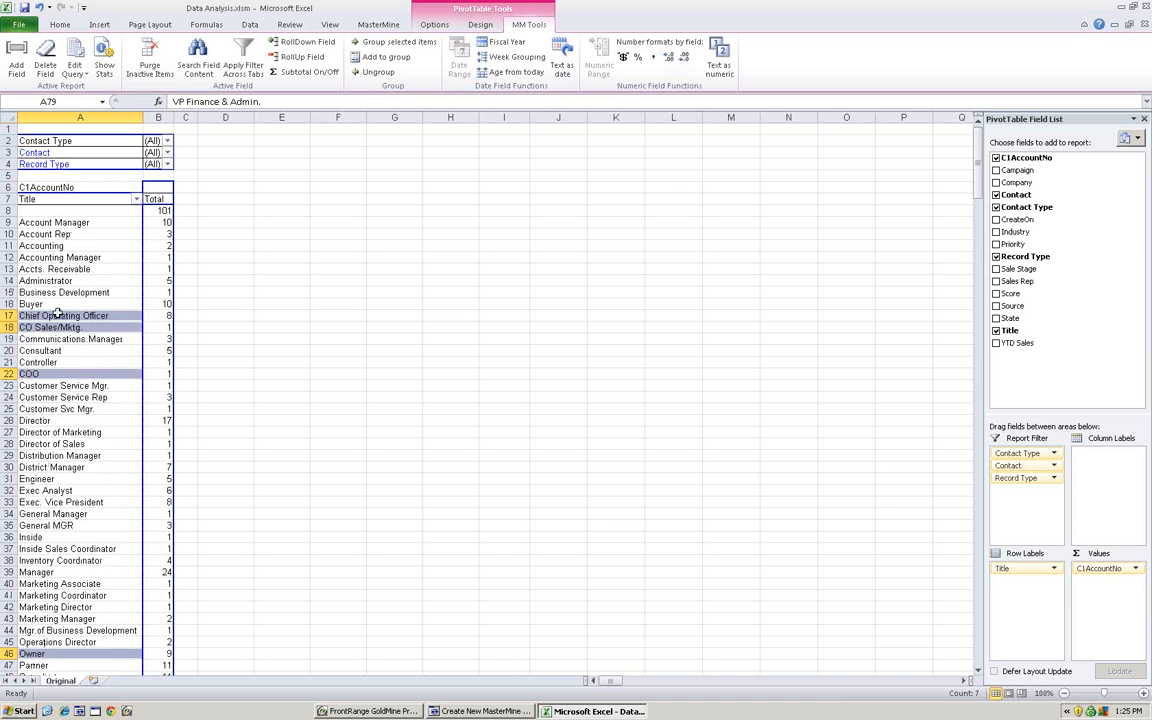
click(384, 47)
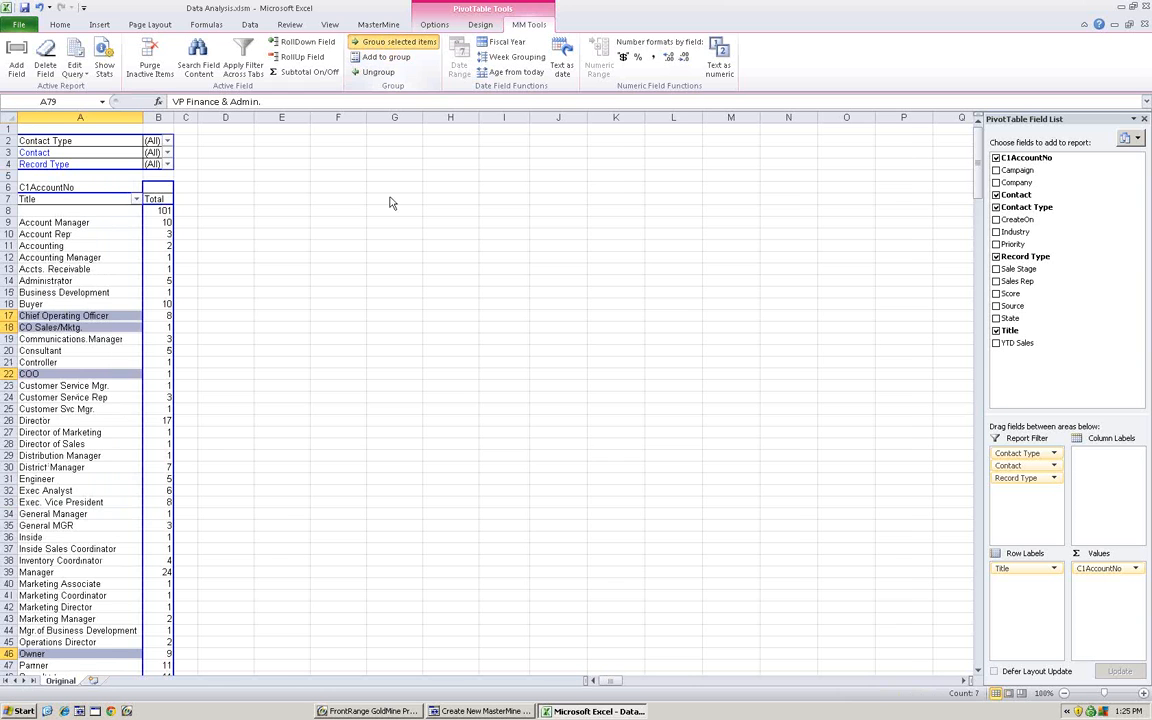
text(Ca)
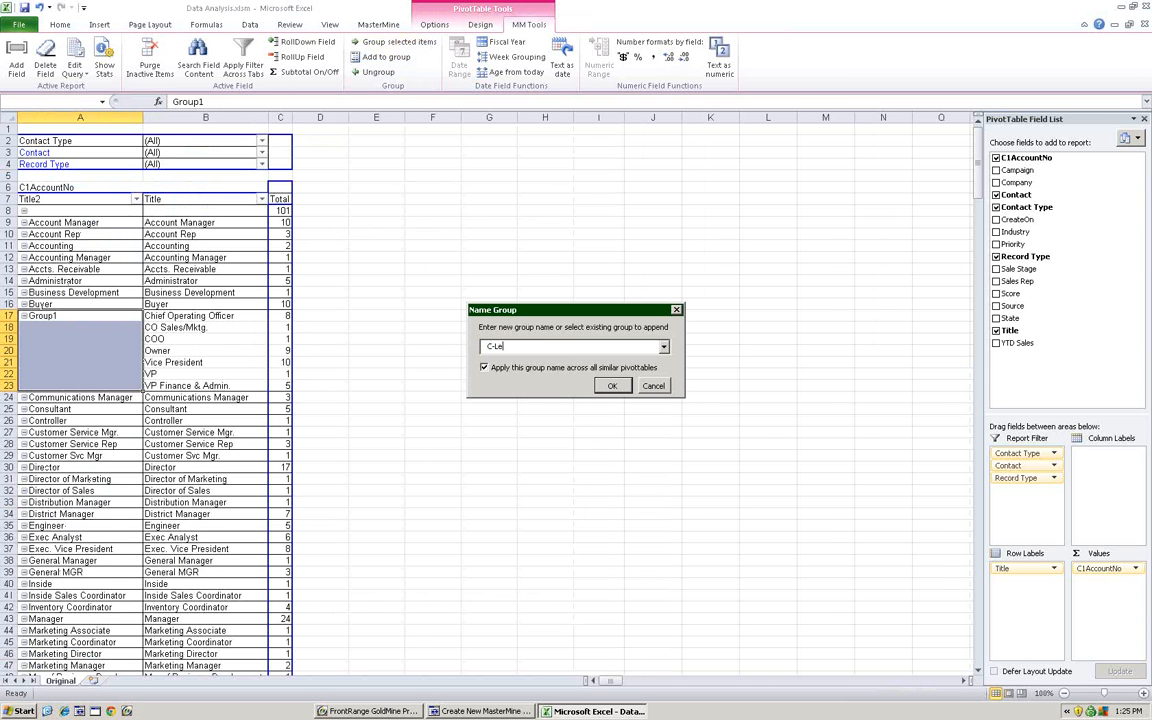
text(Level)
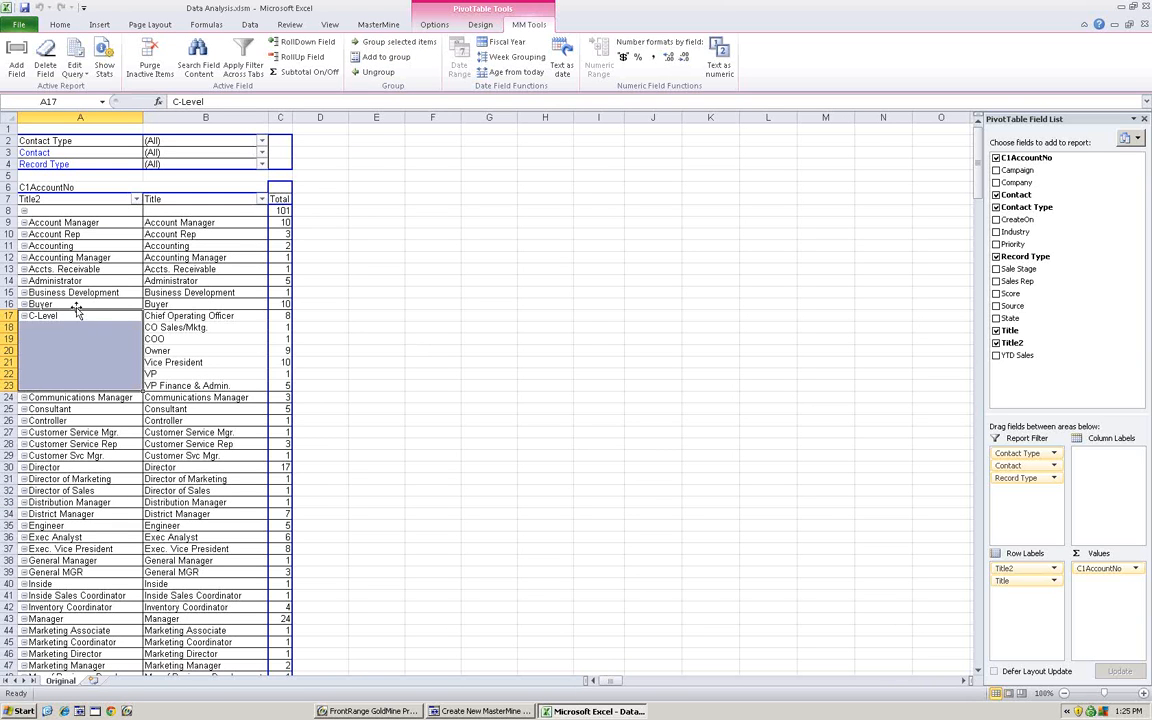
- Move the C-Level group to the head of the Title2 items and collapse it
mouse_move(77, 313)
mouse_down()
mouse_move(73, 209)
mouse_move(81, 315)
mouse_up()
click(262, 200)
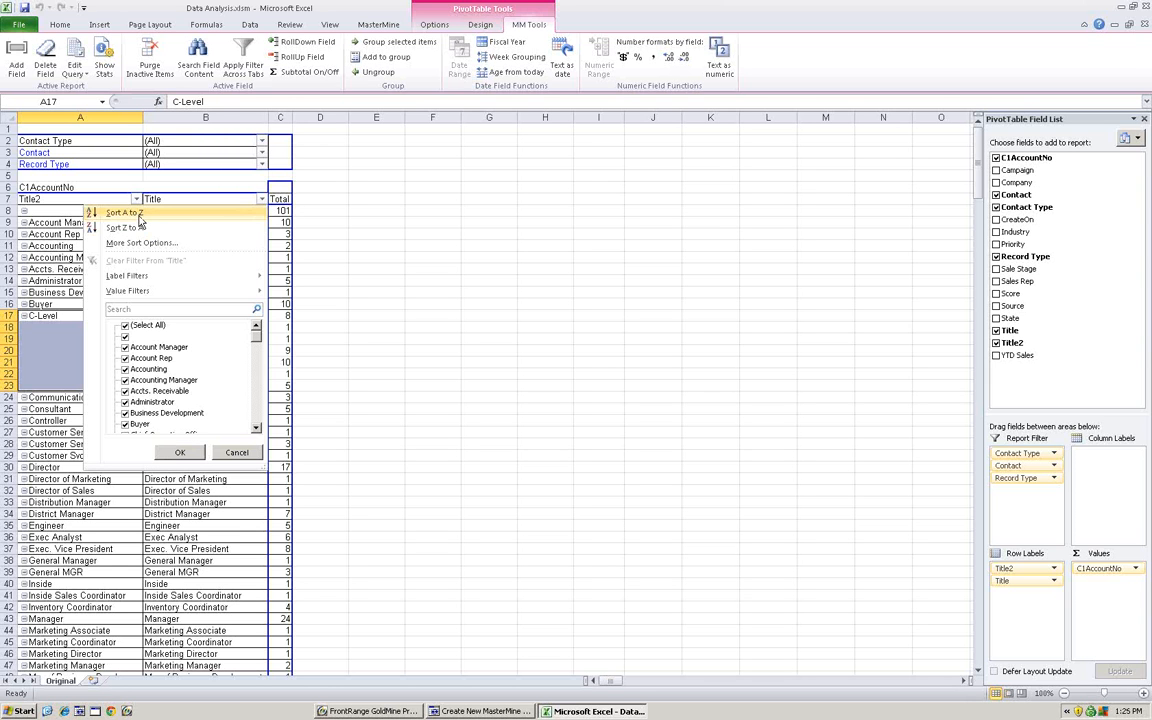
key(Escape)
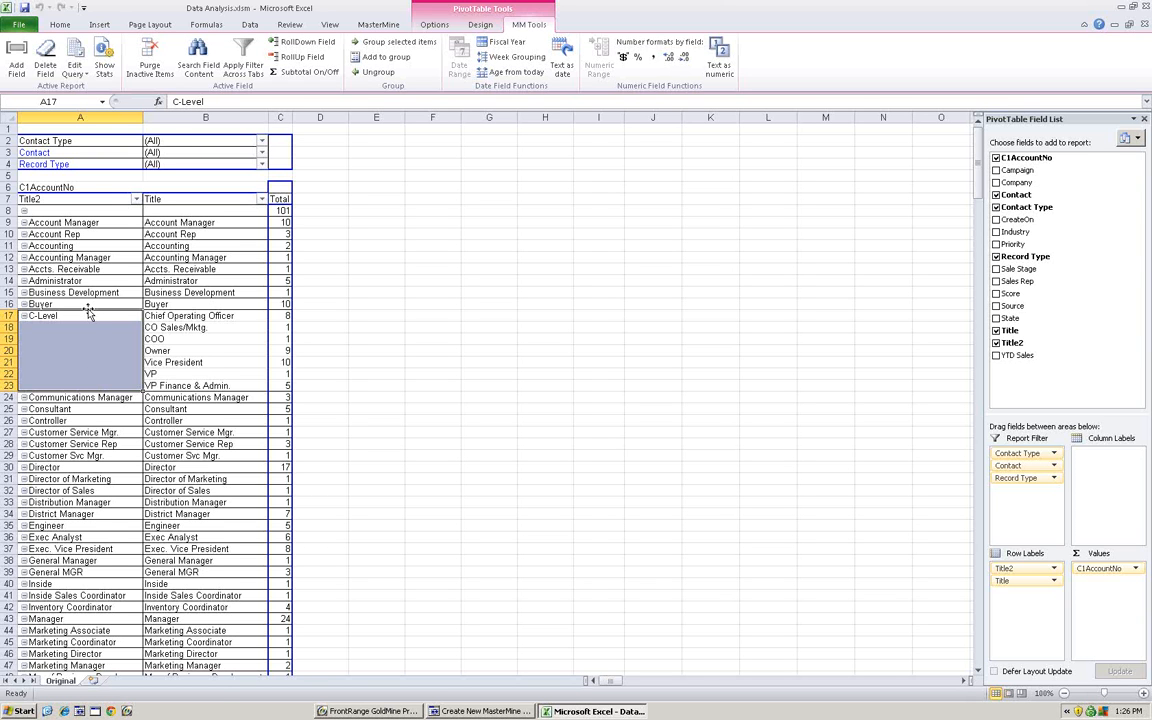
drag(88, 312, 92, 206)
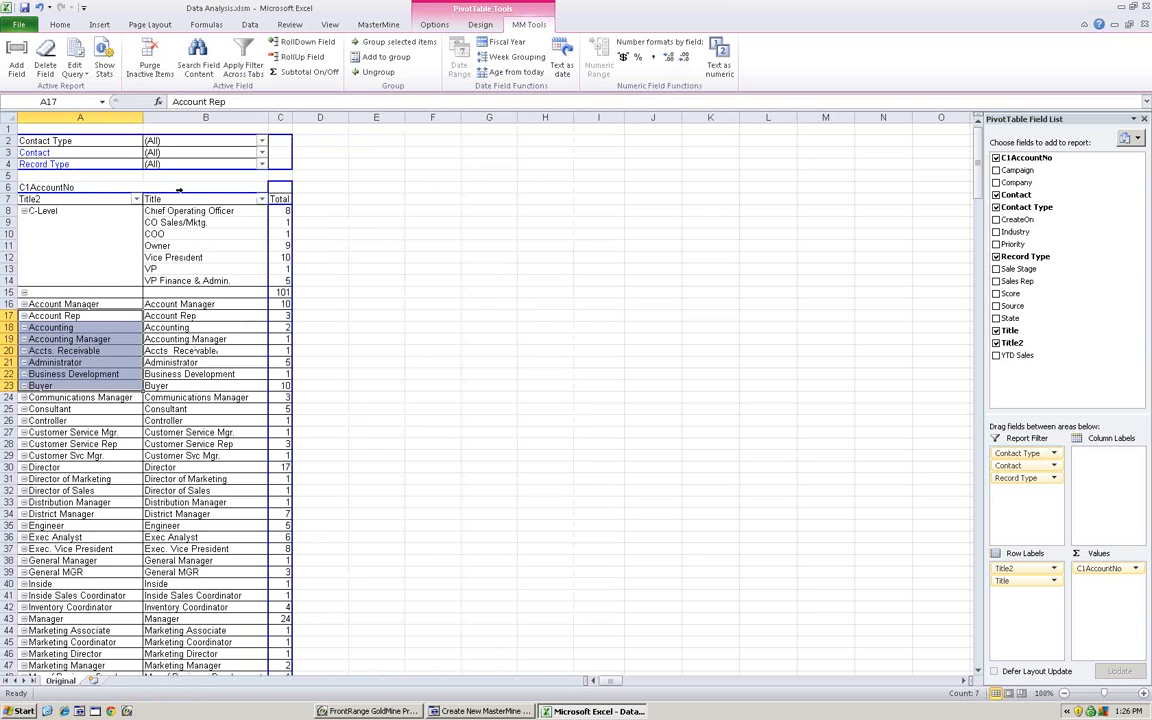
click(187, 223)
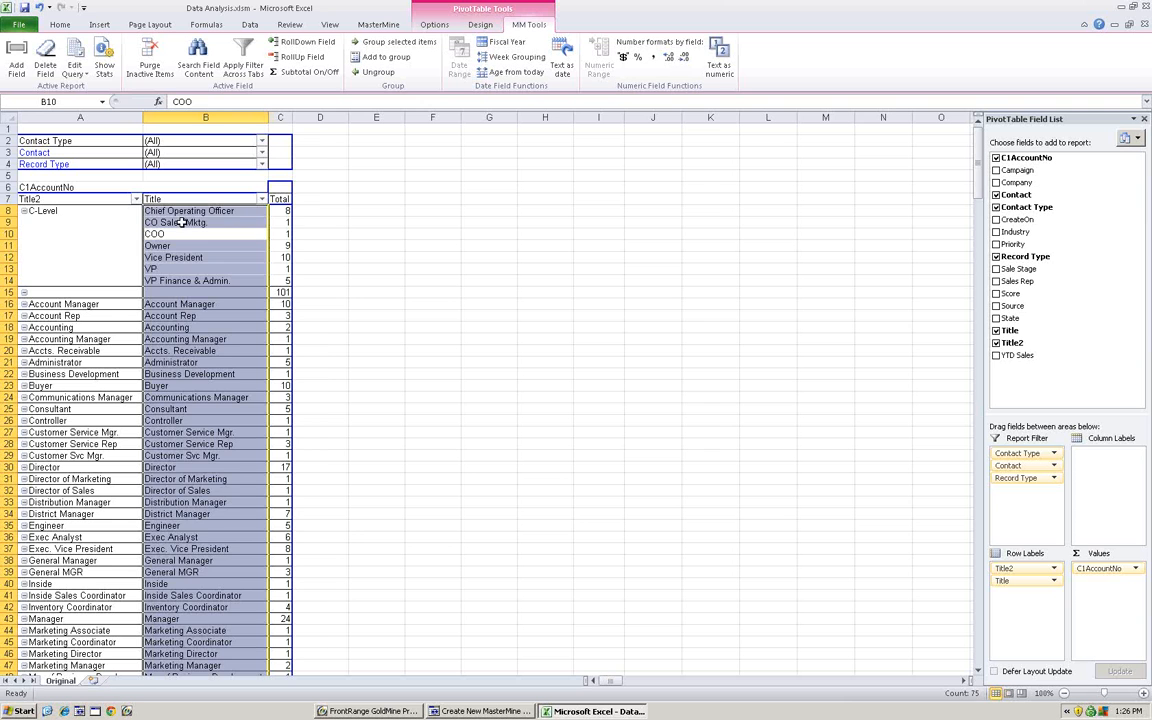
click(25, 211)
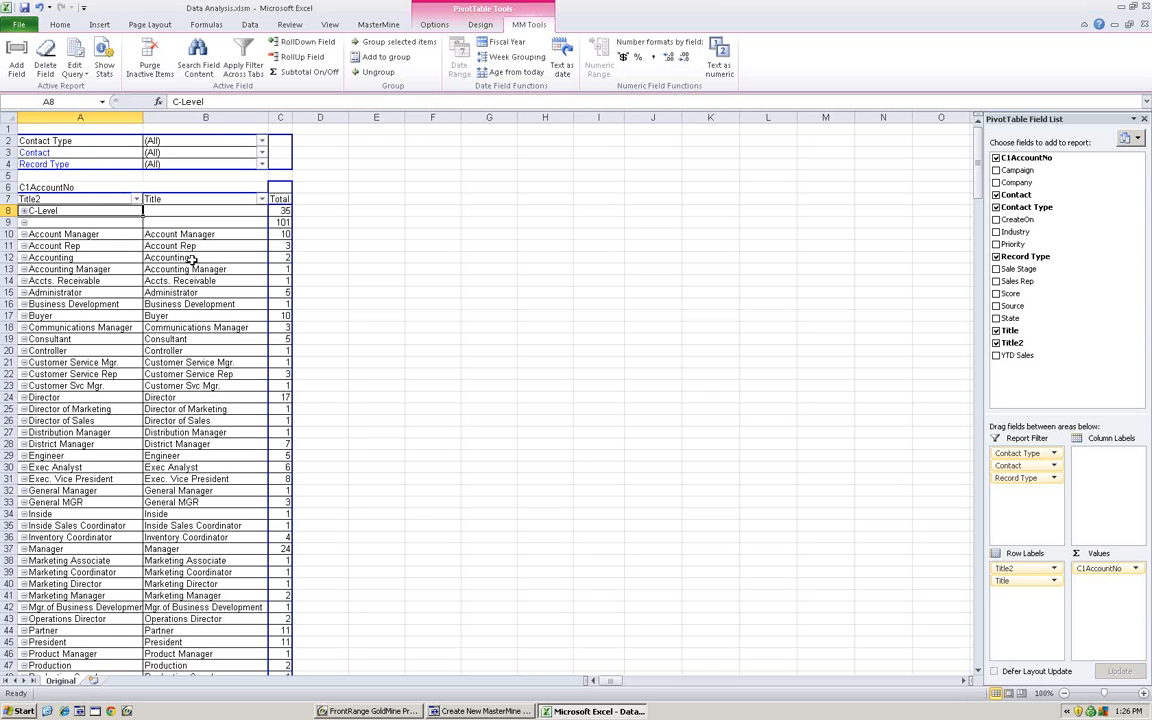
- Search the Title field's content in Or mode for service, customer, CSM, svc and group the matching titles
click(195, 201)
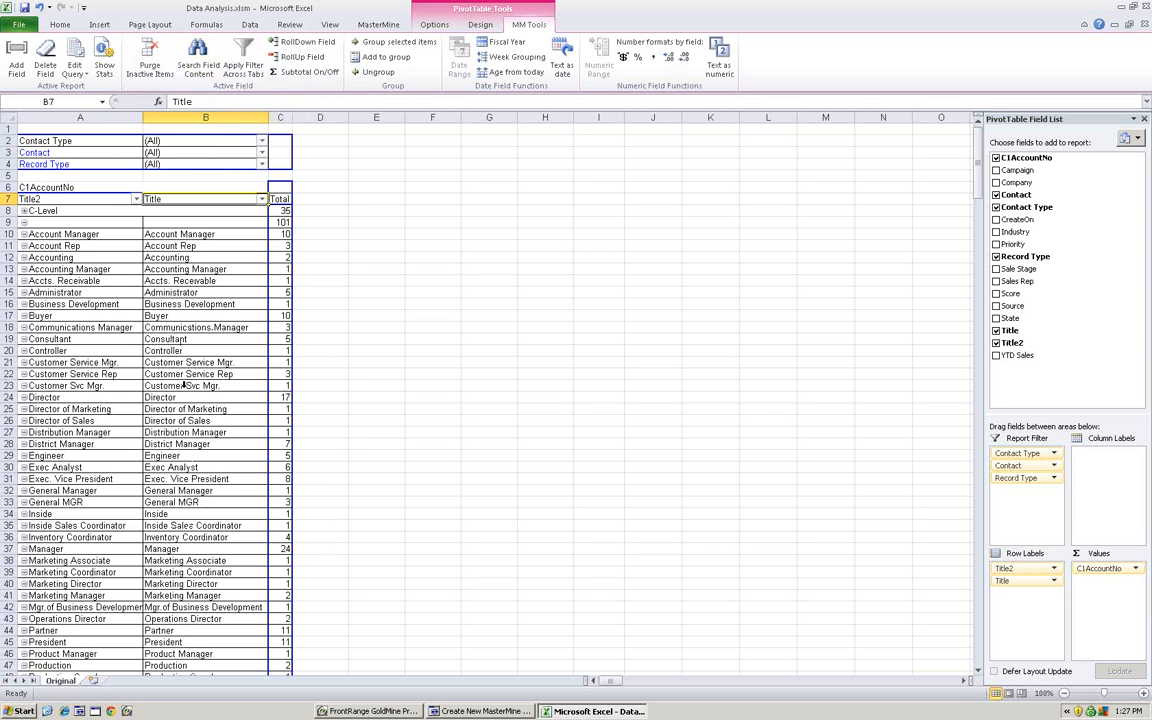
click(197, 58)
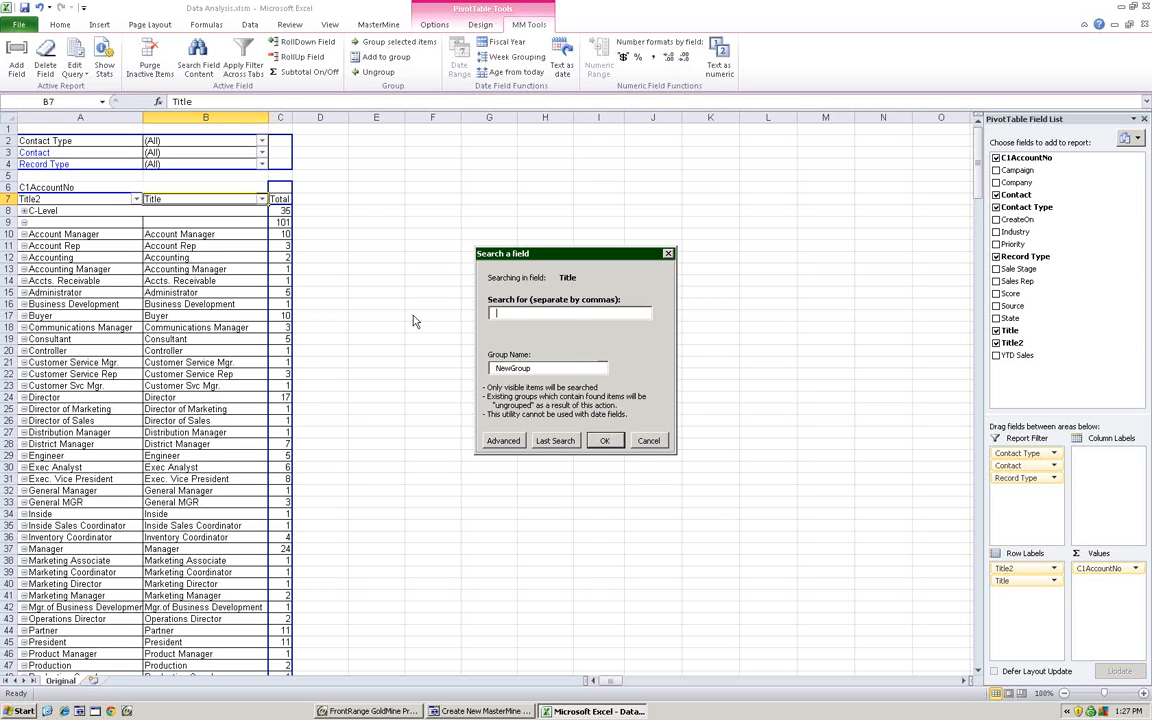
text(search,)
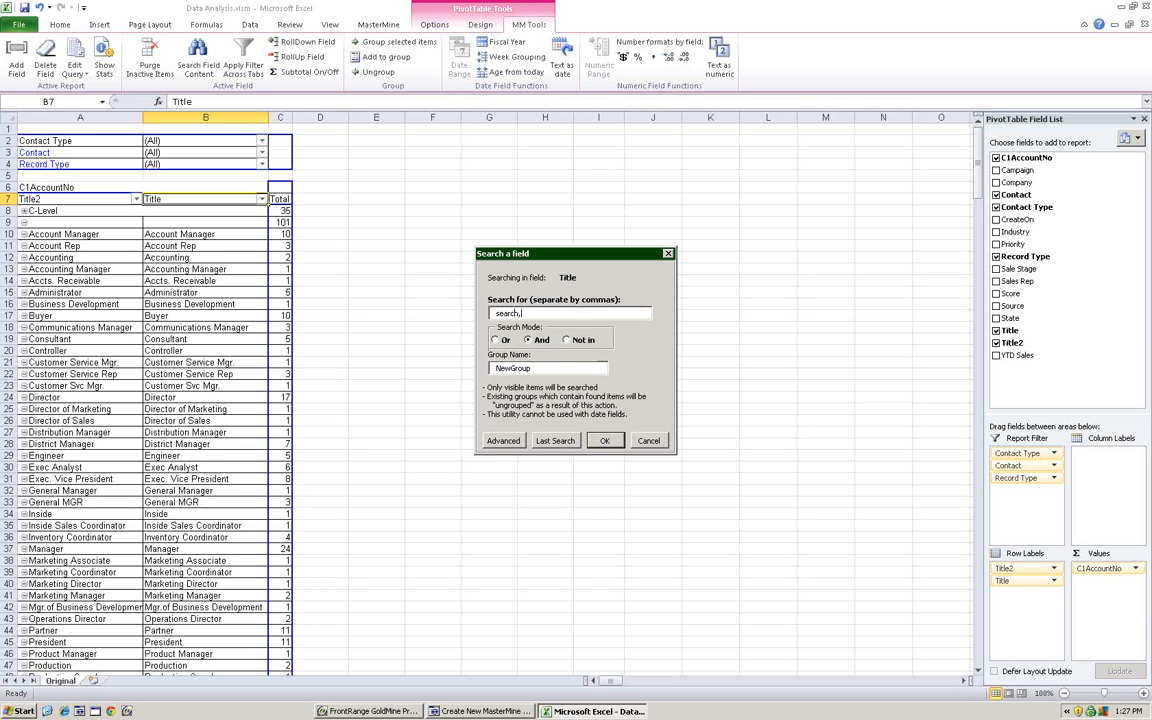
click(495, 341)
click(520, 317)
text(customer, CSM,)
double_click(500, 313)
text(service)
key(Delete)
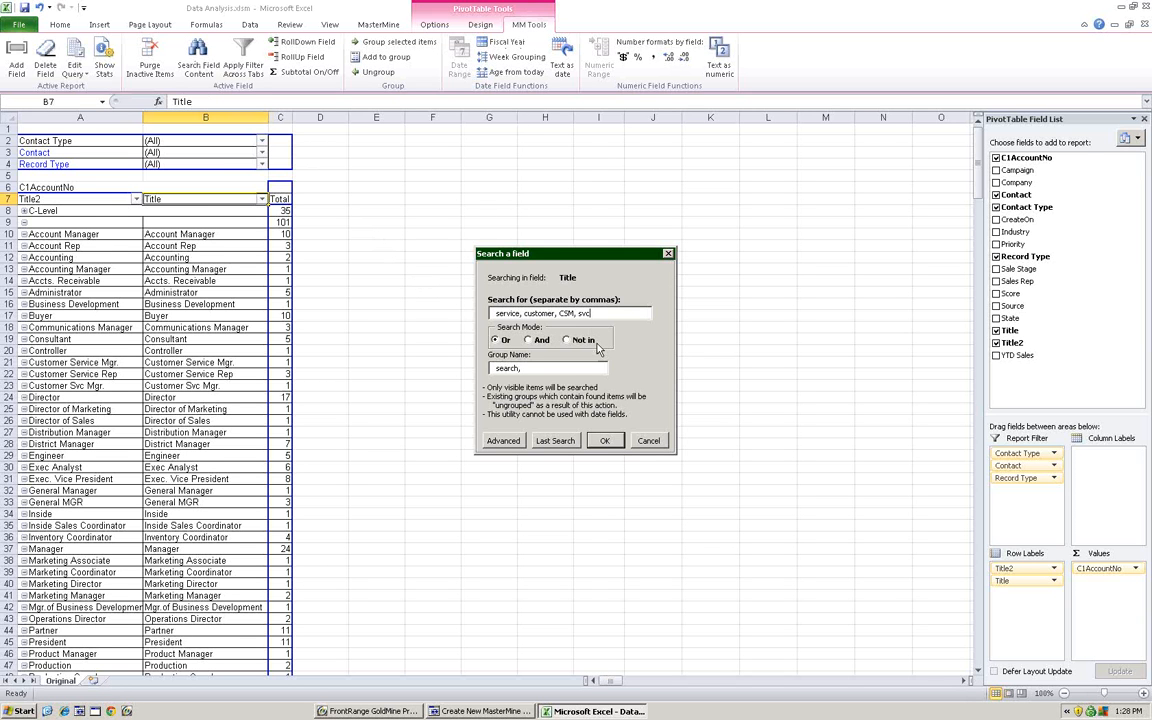
click(604, 445)
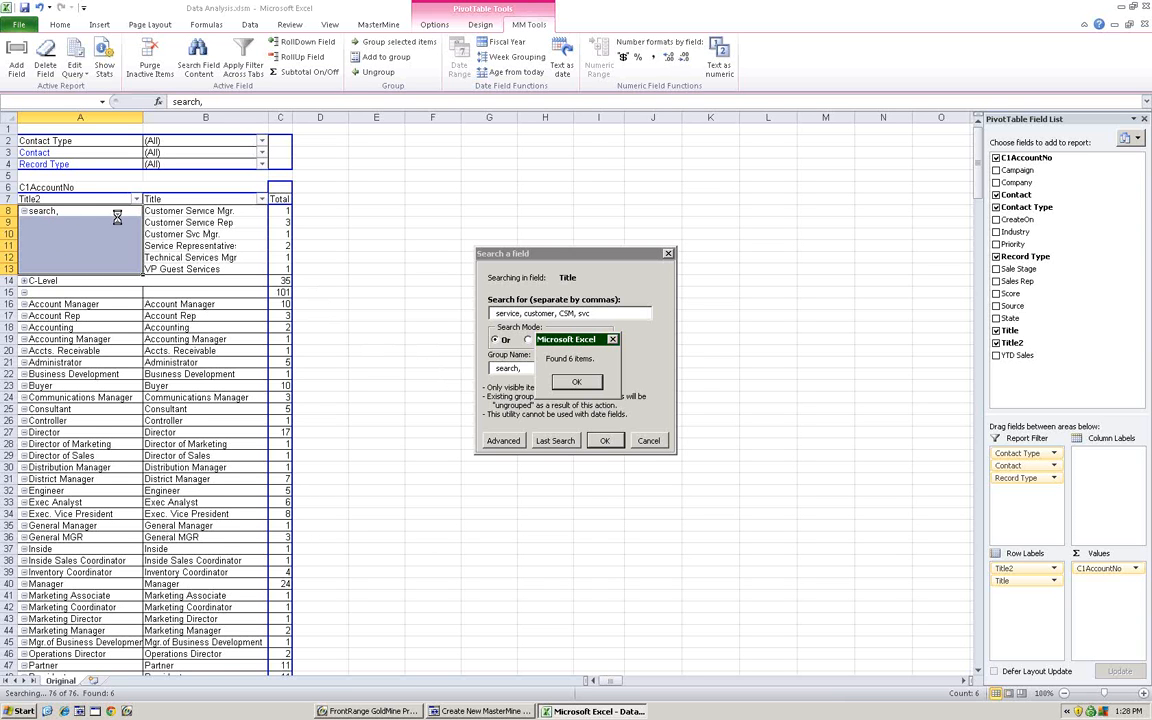
click(575, 383)
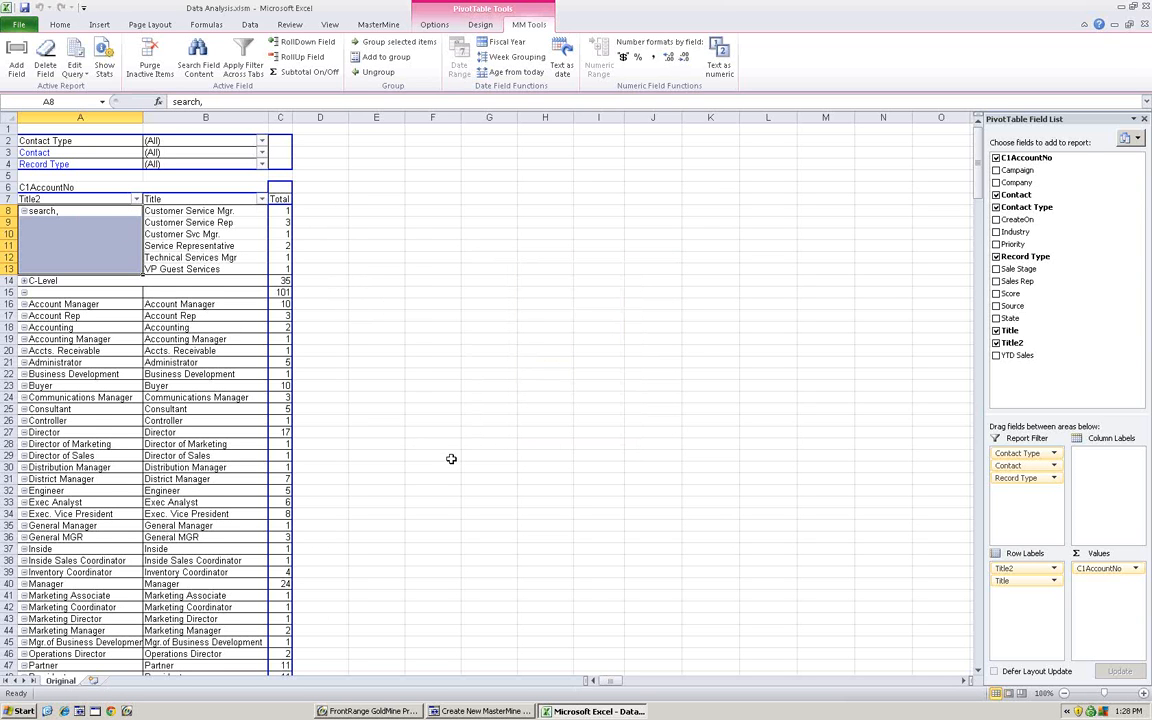
- Rename the new group of service titles as Customer Service and collapse it
click(55, 208)
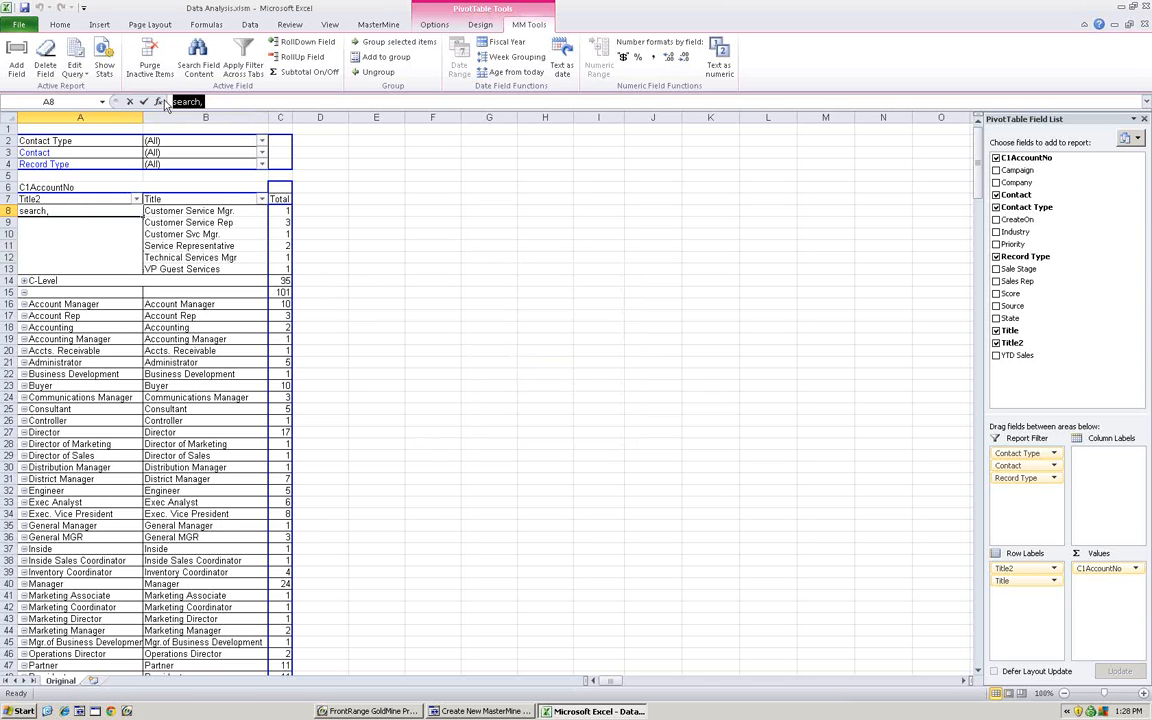
text(Customer Service)
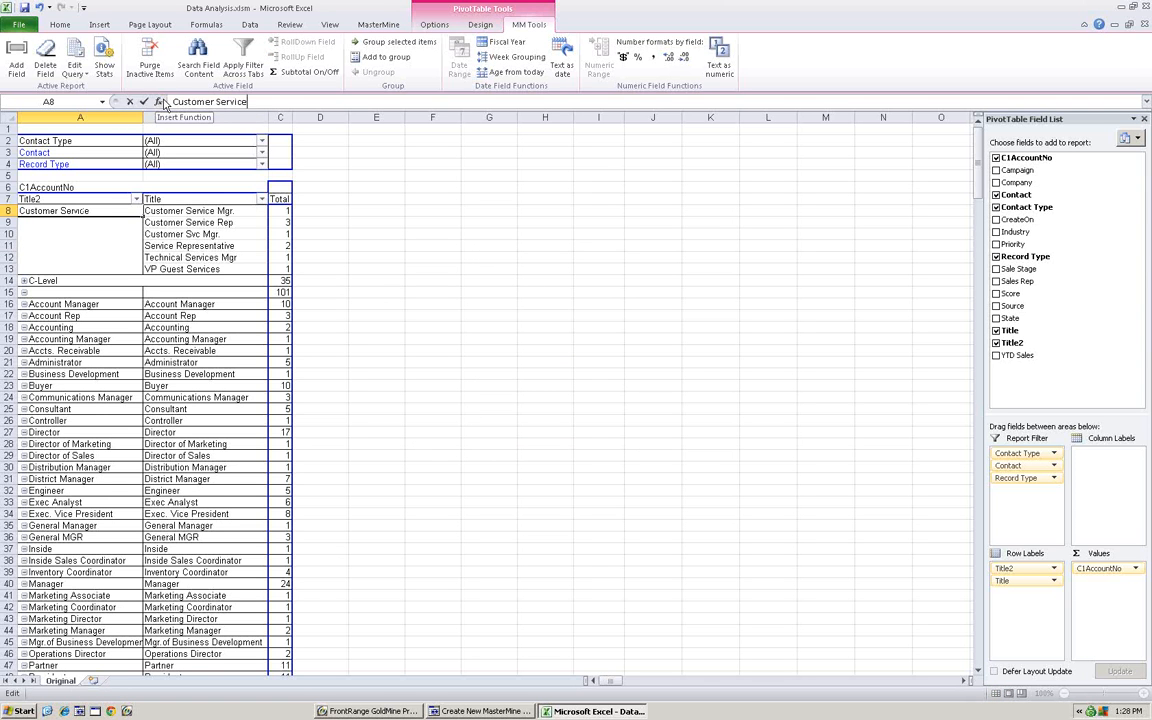
key(Return)
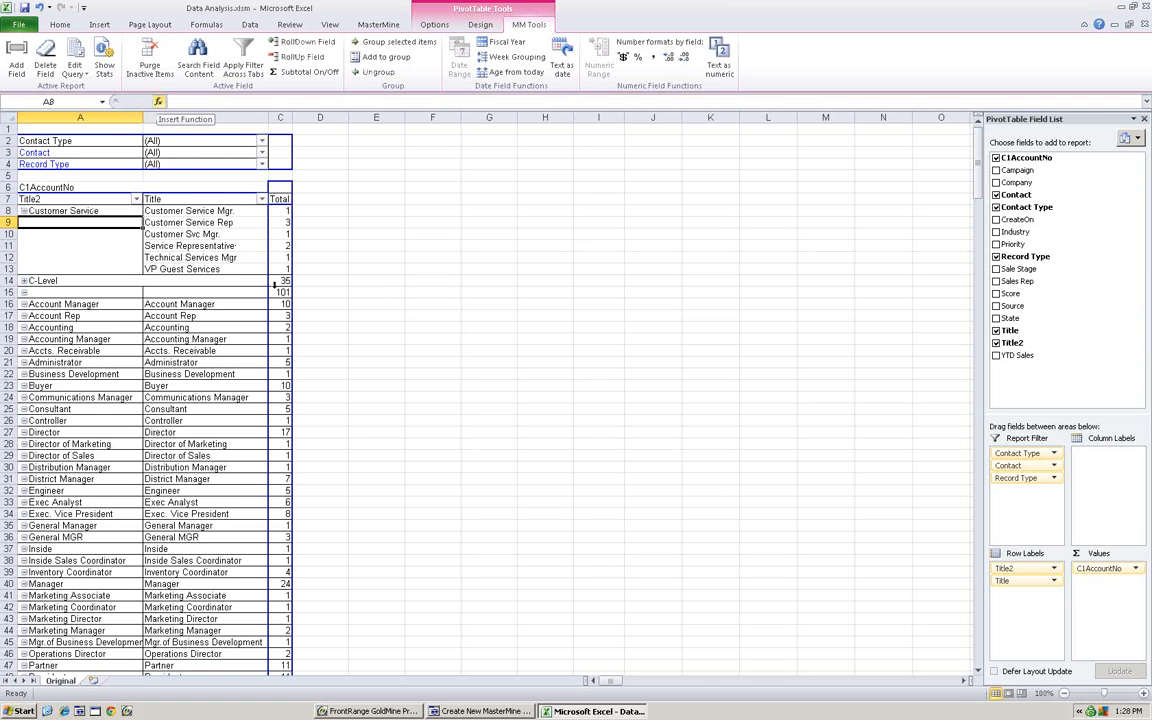
click(24, 211)
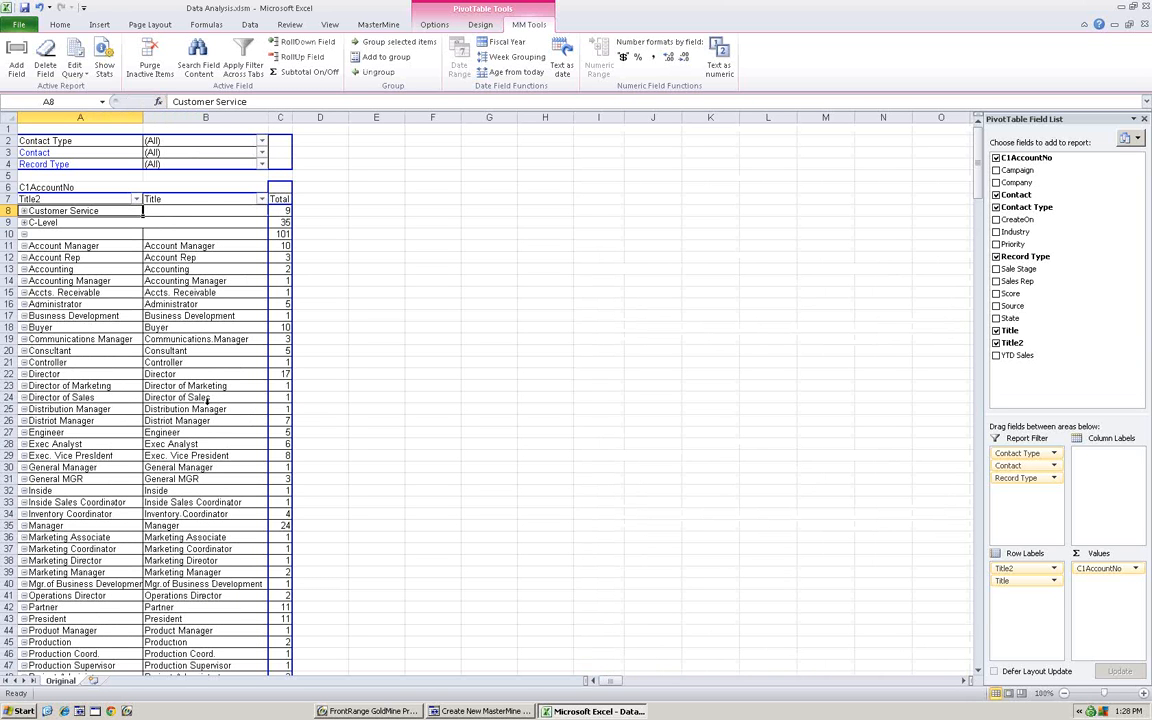
- Search the Title field's content for manager, group the matching titles under the name manager and collapse the group
scroll(206, 405, down, 10)
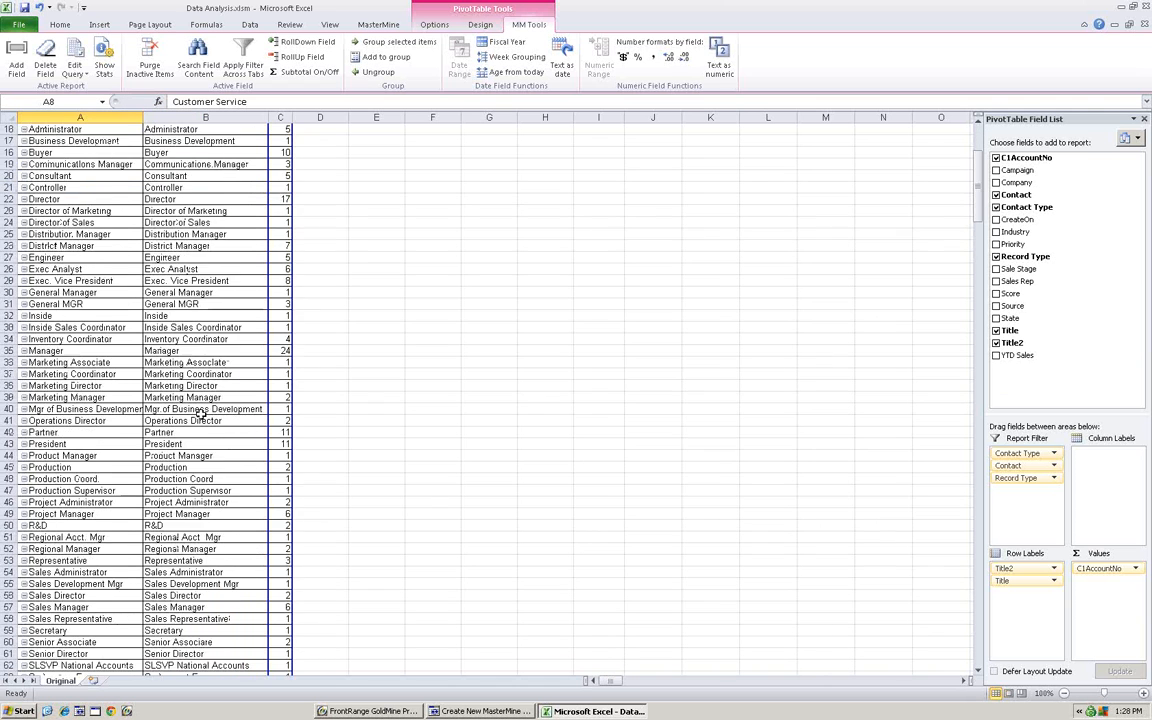
scroll(200, 421, down, 3)
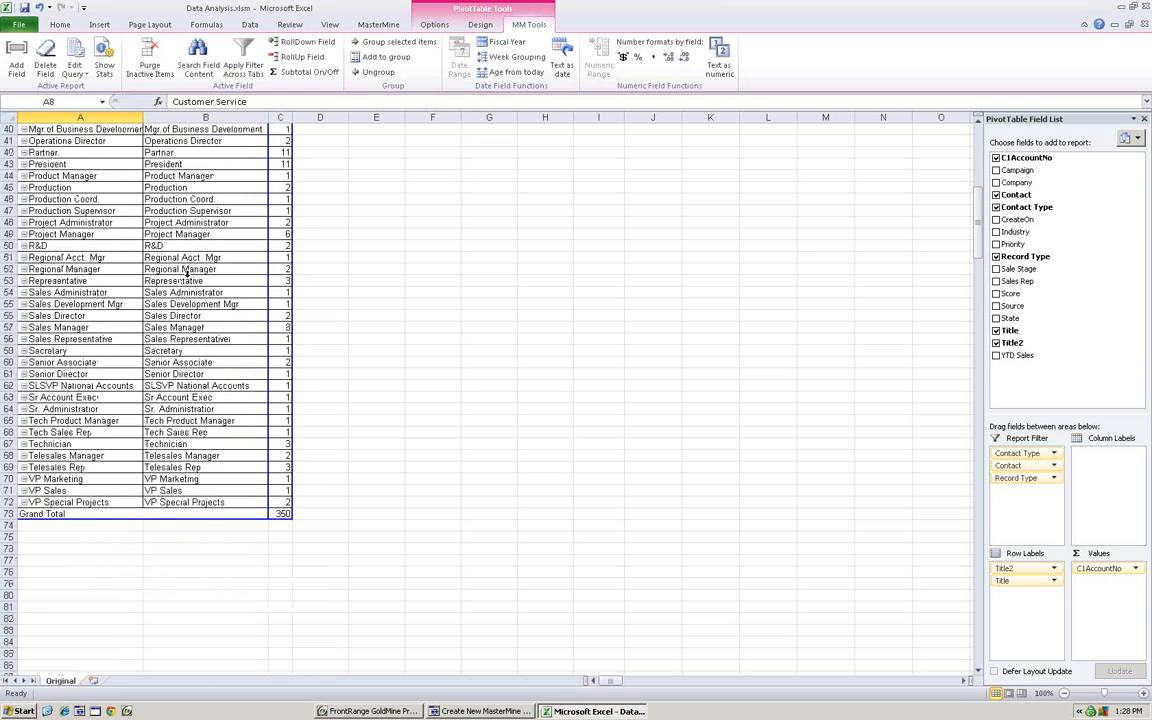
scroll(200, 205, up, 5)
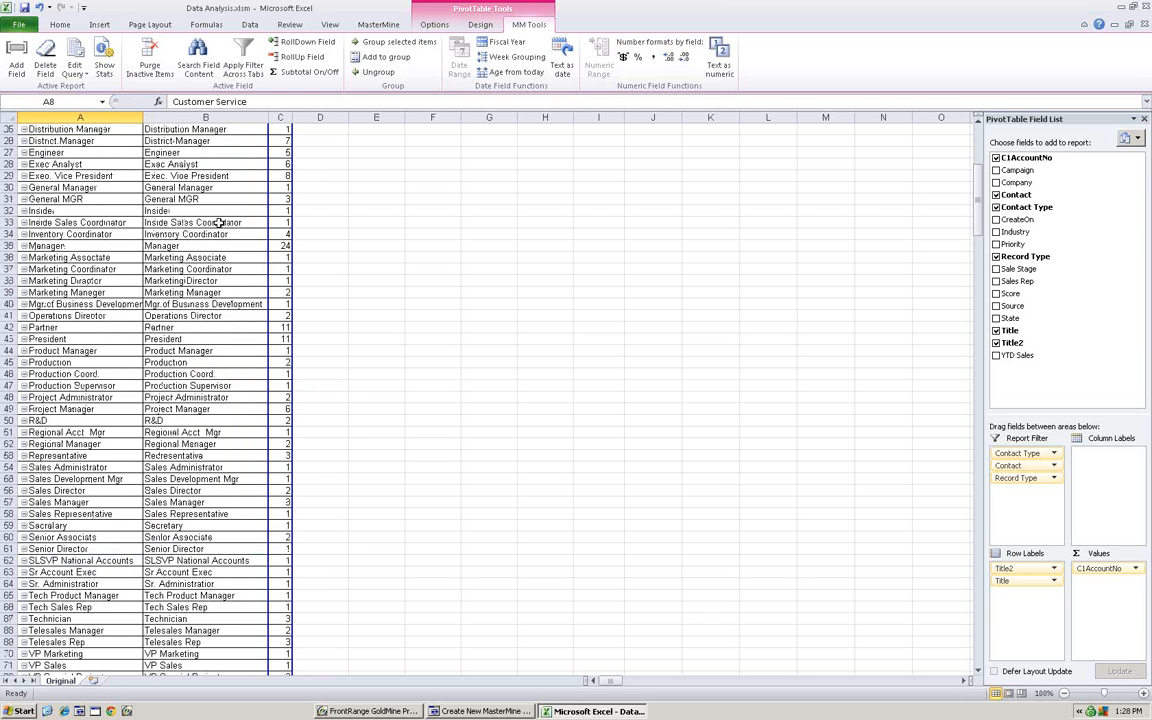
scroll(218, 222, up, 1)
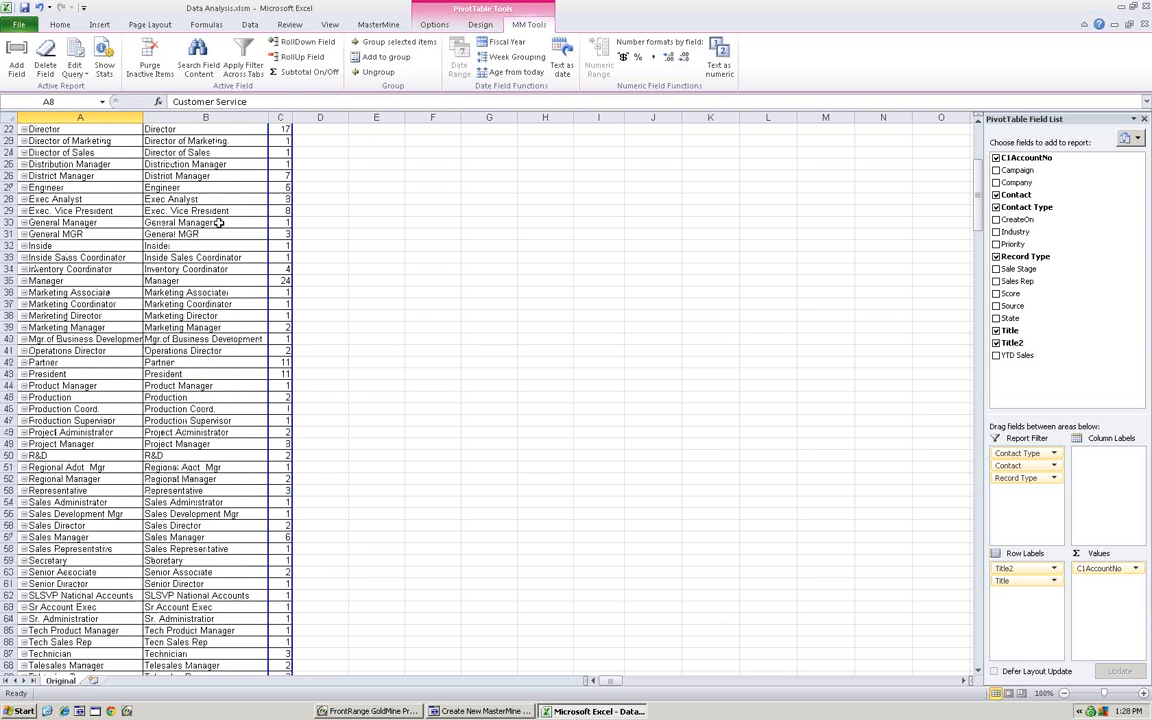
scroll(218, 222, up, 7)
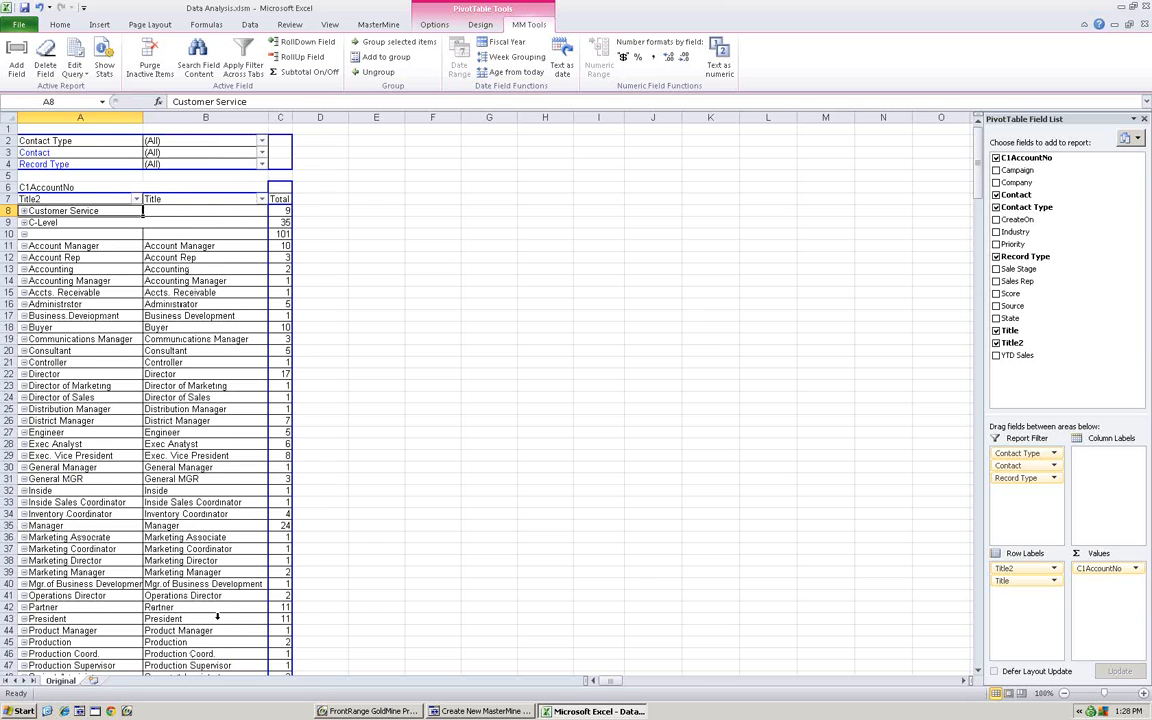
click(185, 198)
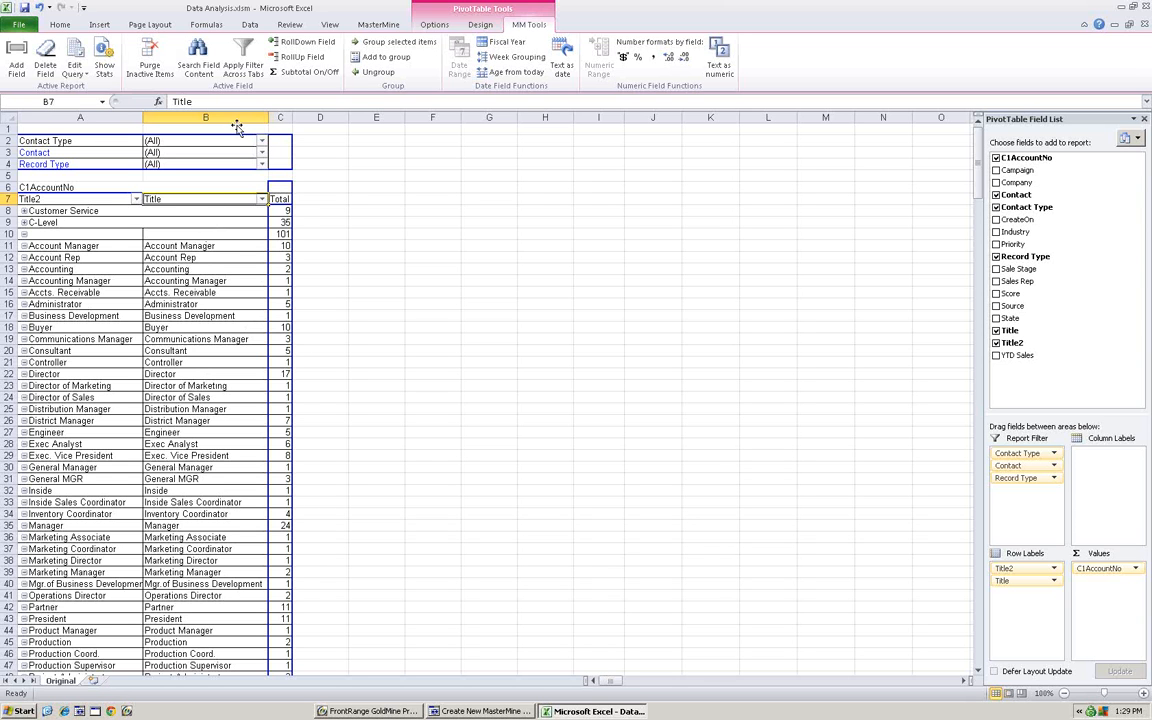
click(205, 57)
text(ma)
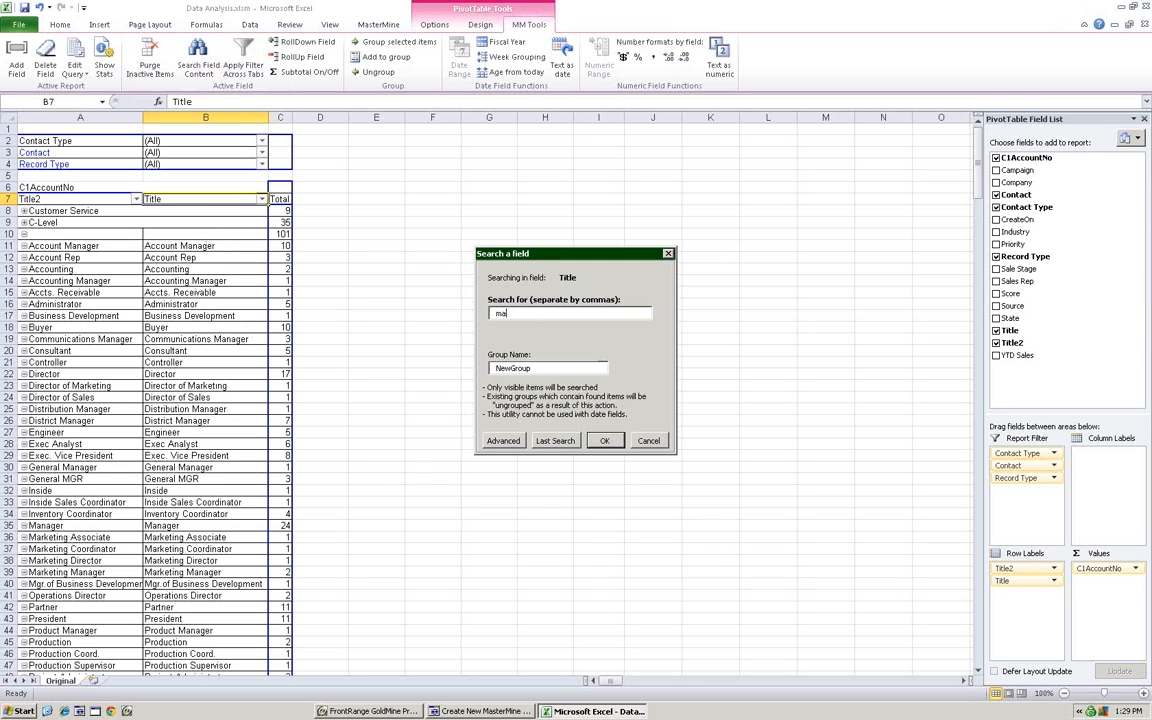
text(nager)
key(Tab)
click(601, 442)
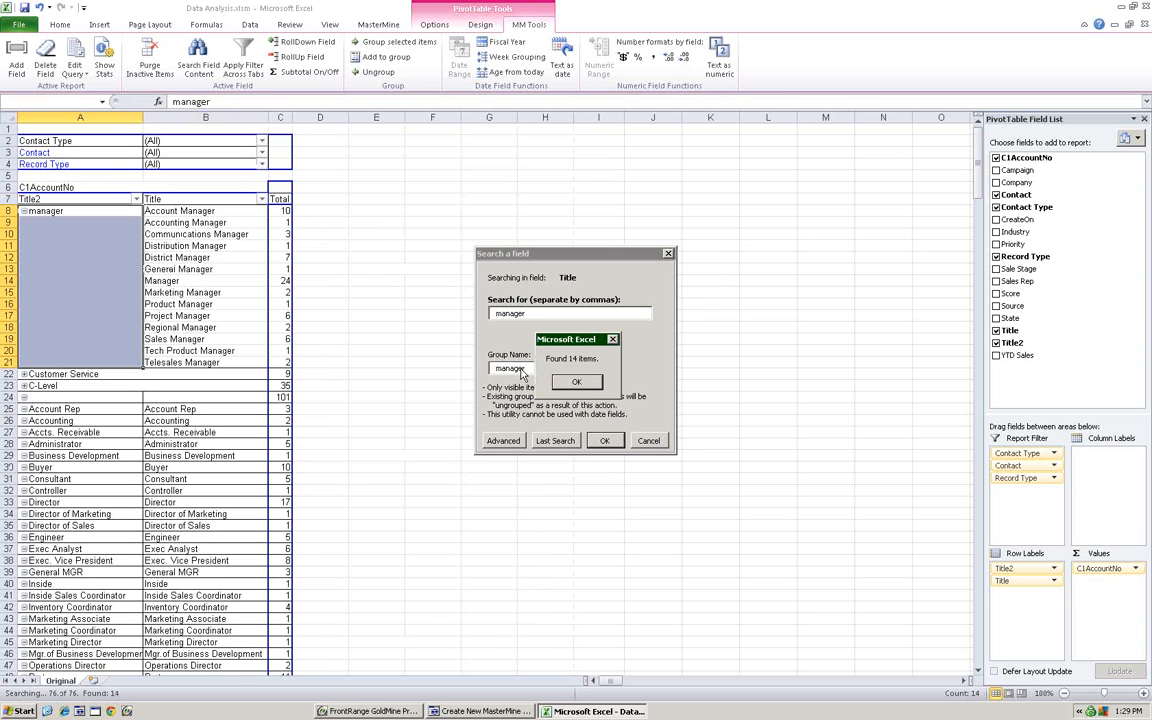
click(576, 382)
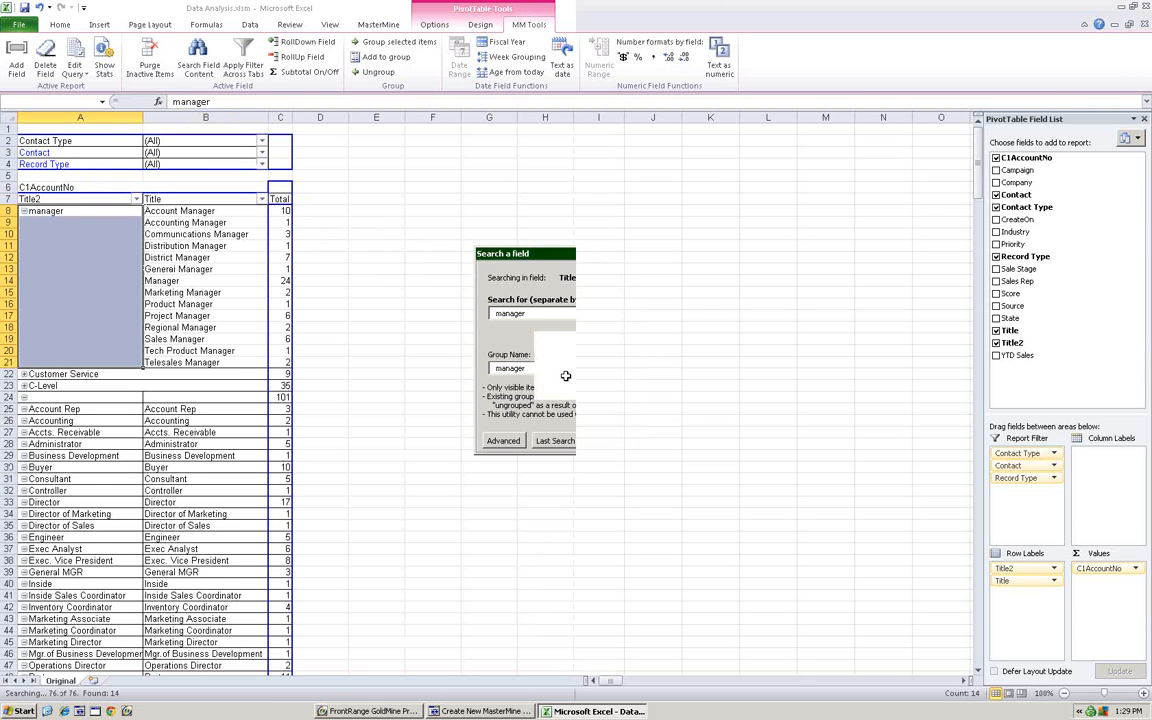
click(24, 212)
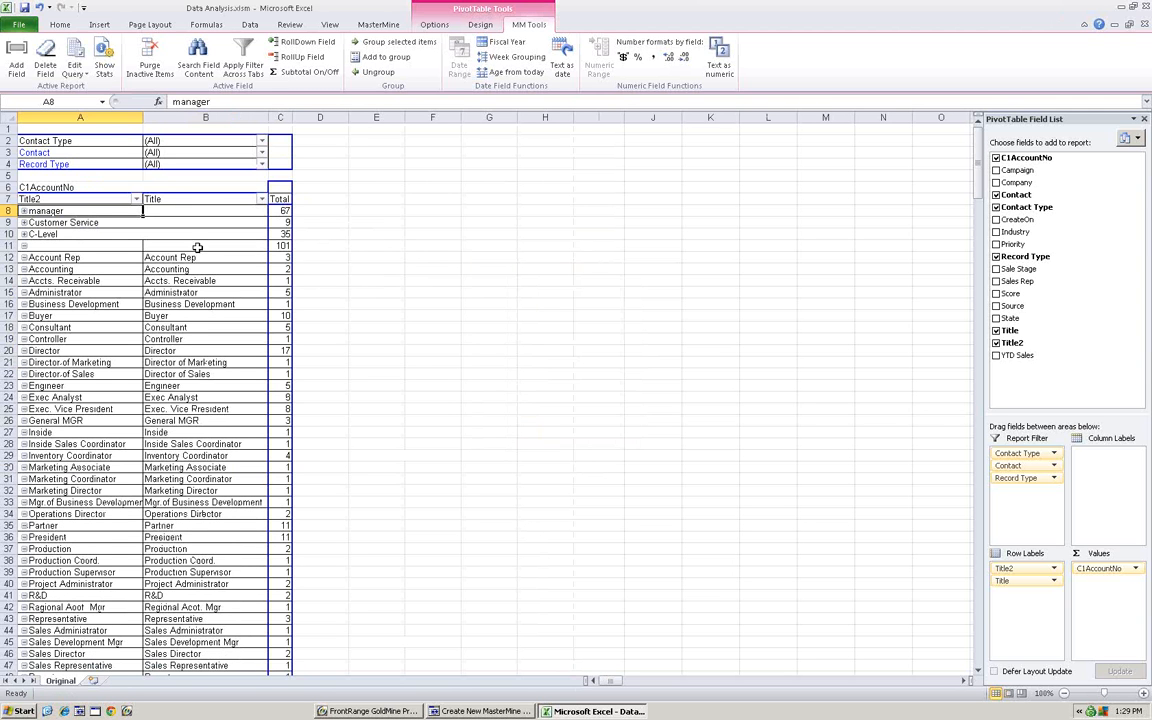
- Group all remaining ungrouped titles, from the blank item through VP Special Projects, under the name Other and collapse it
drag(192, 246, 200, 642)
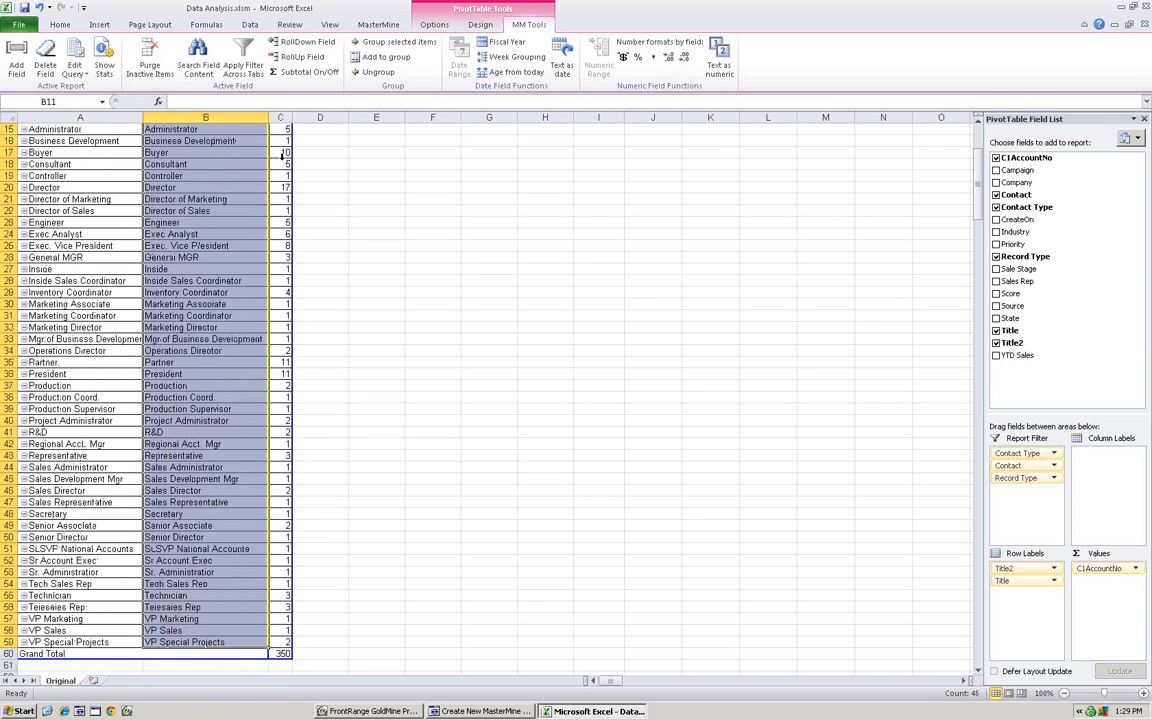
click(399, 44)
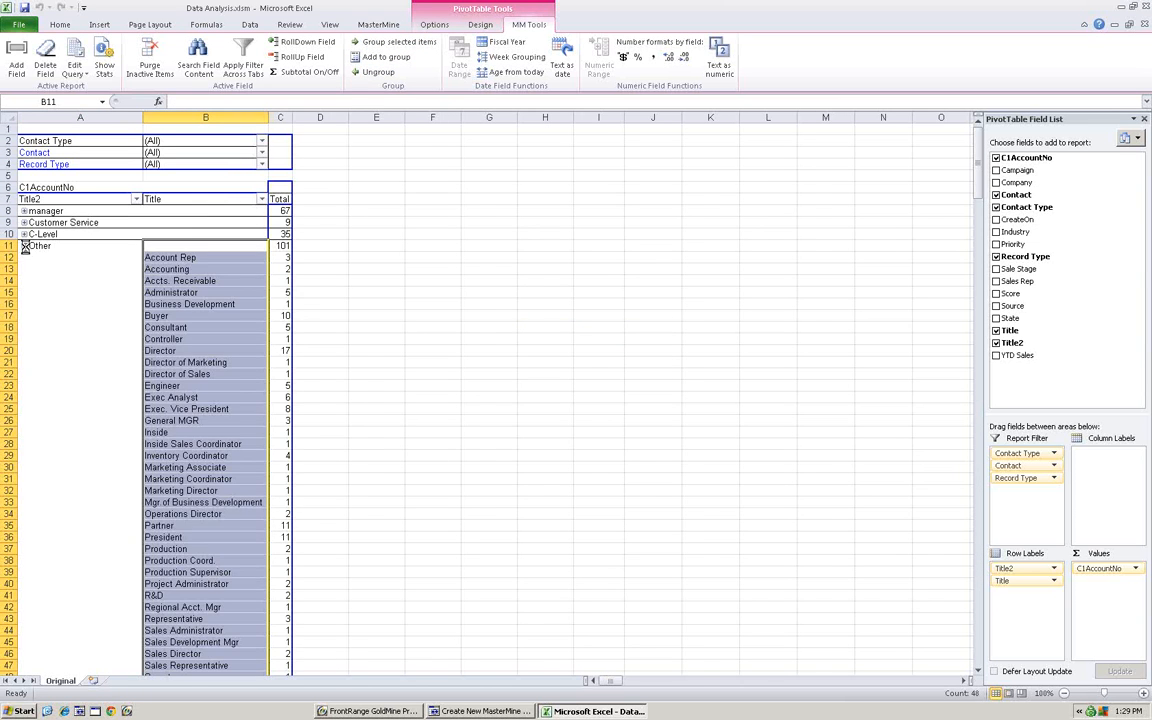
click(24, 246)
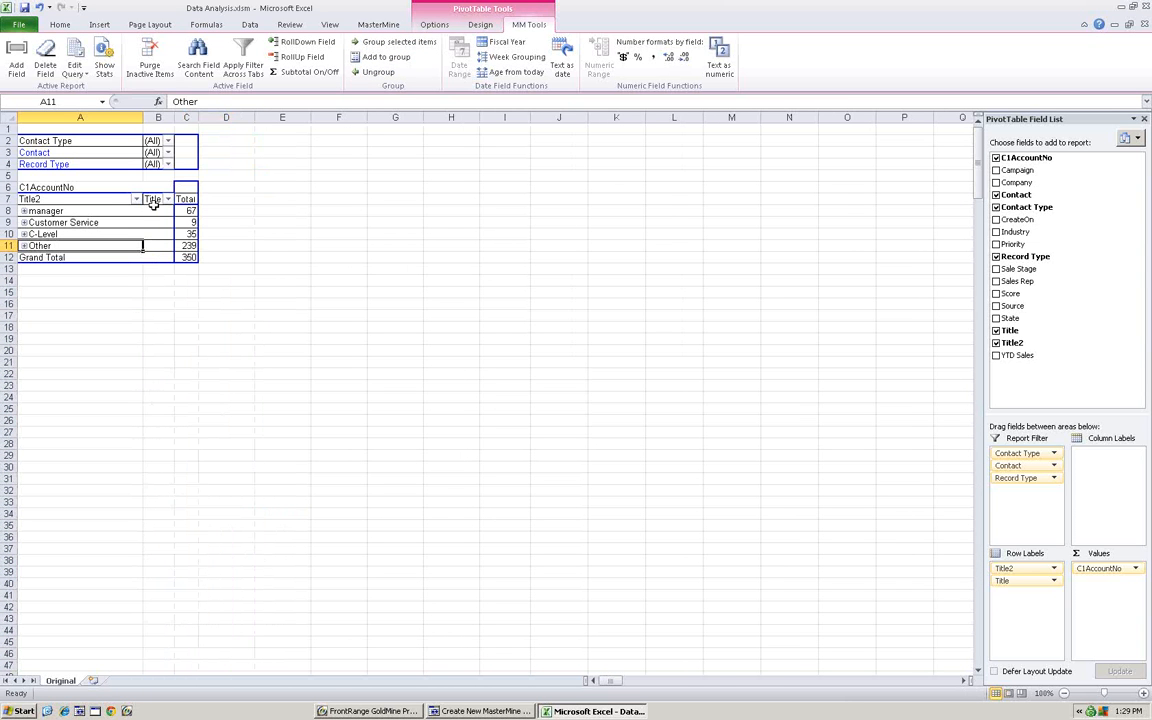
- Rename the Title2 field to Job Function Groups and move it, along with Title, to the report filter
click(53, 199)
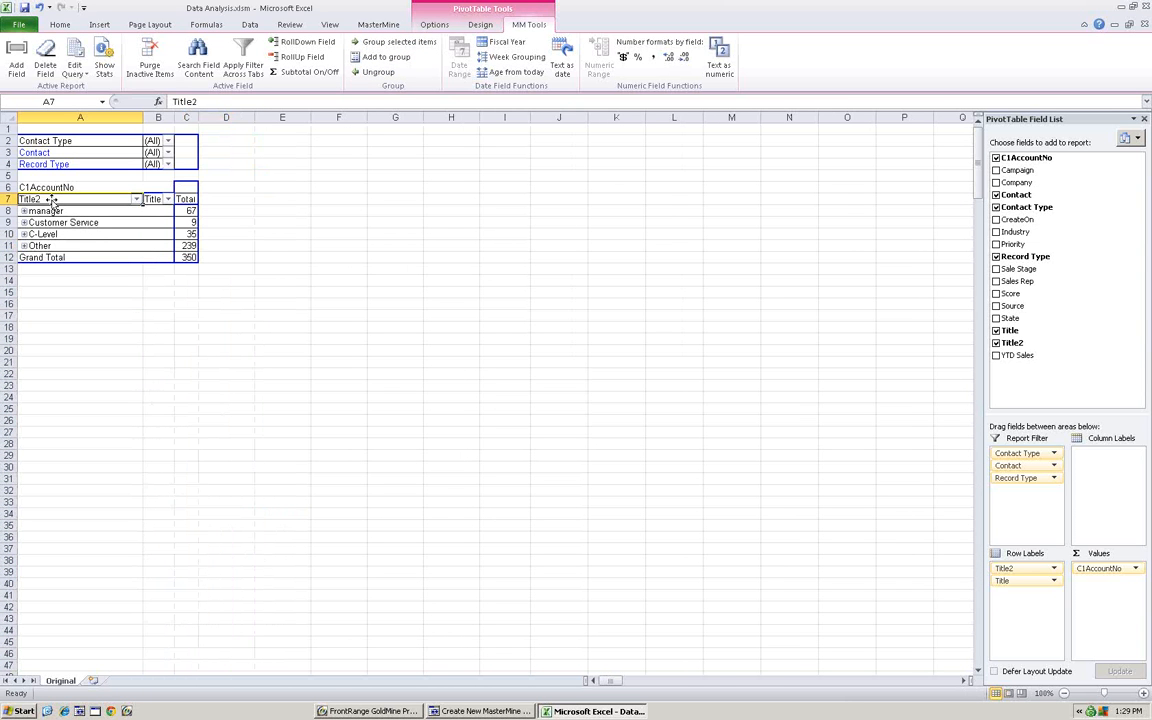
text(J)
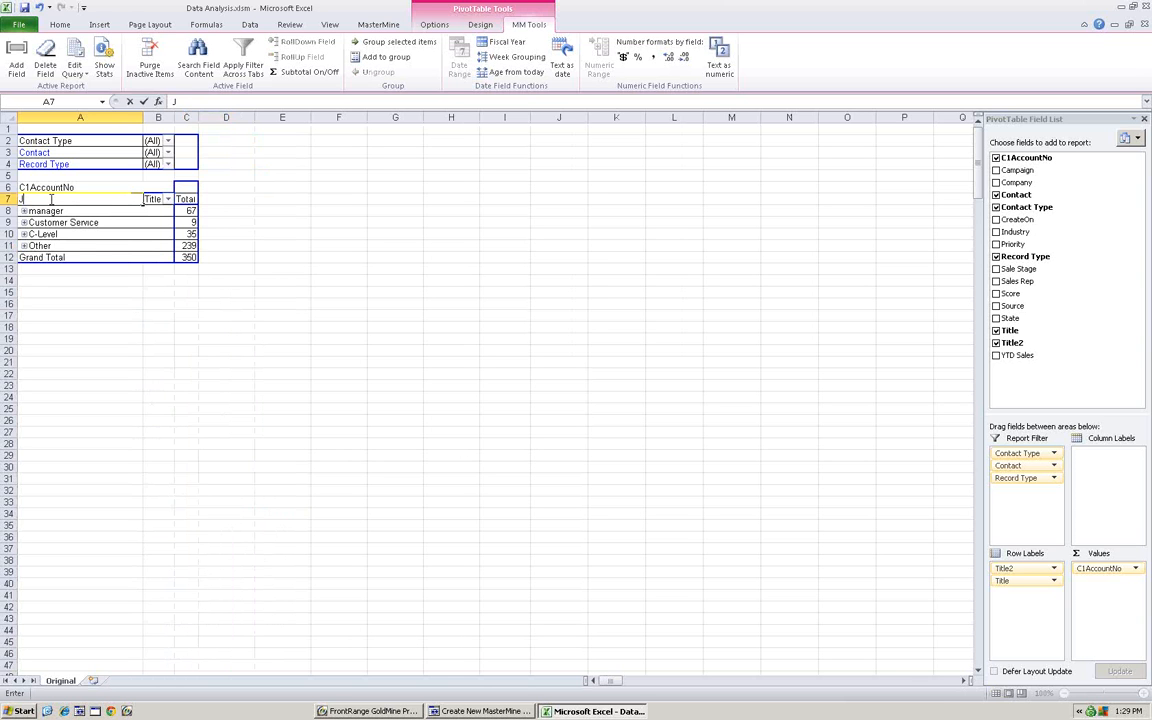
text(ob Function Groups)
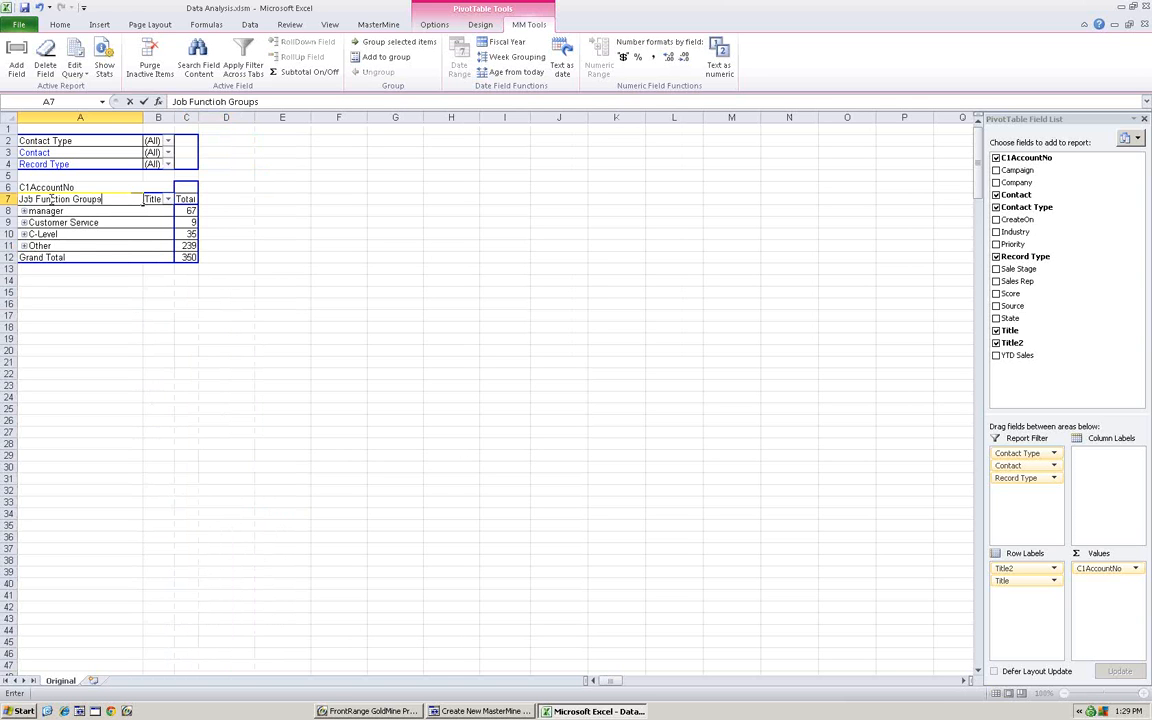
key(Return)
drag(53, 201, 115, 166)
- Filter the report by the C-Level job function group, and reset that filter to all groups
click(130, 175)
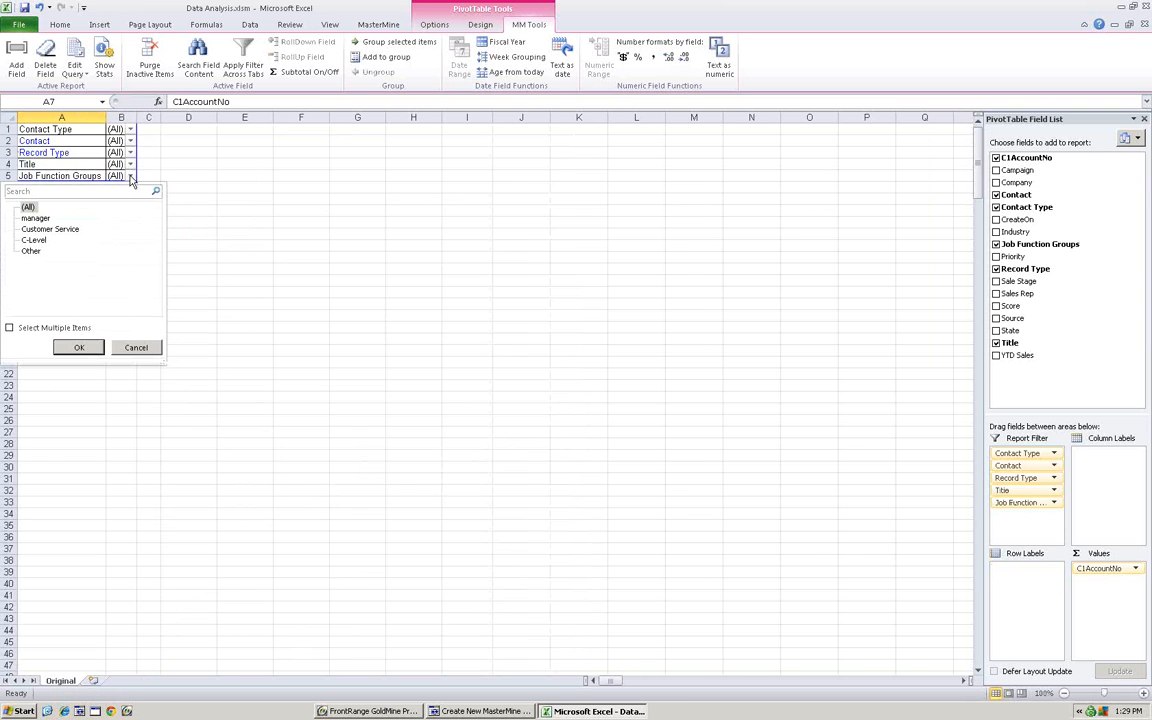
click(34, 240)
click(81, 348)
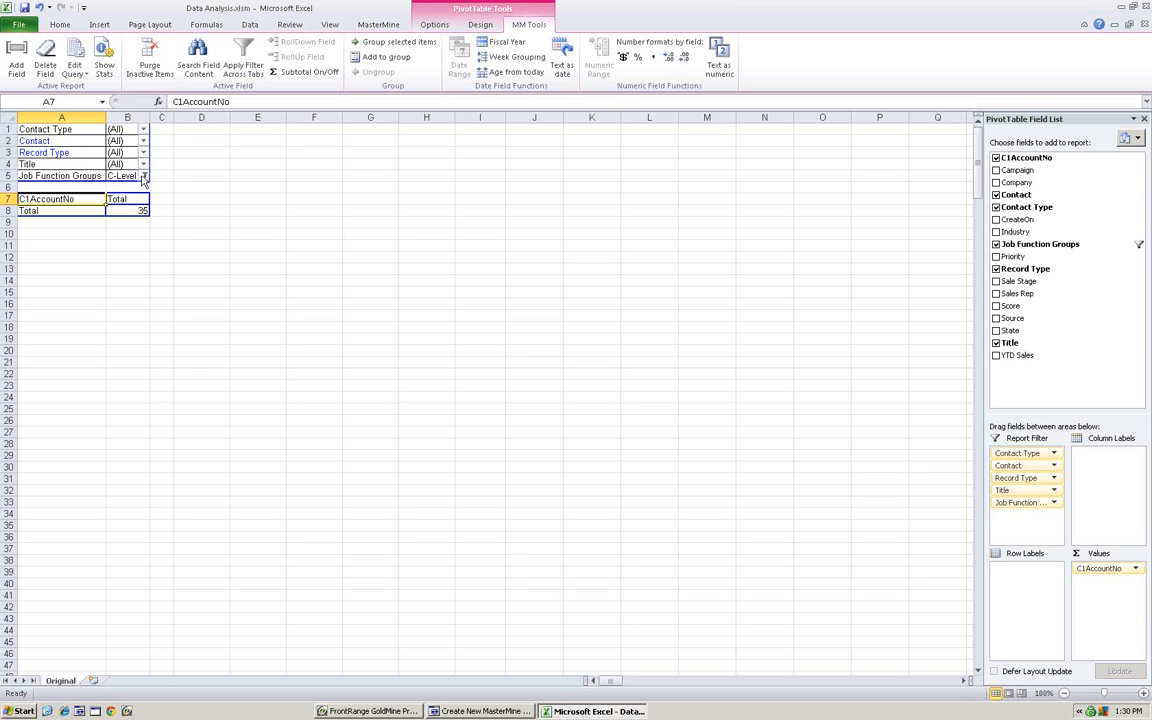
click(143, 176)
click(28, 207)
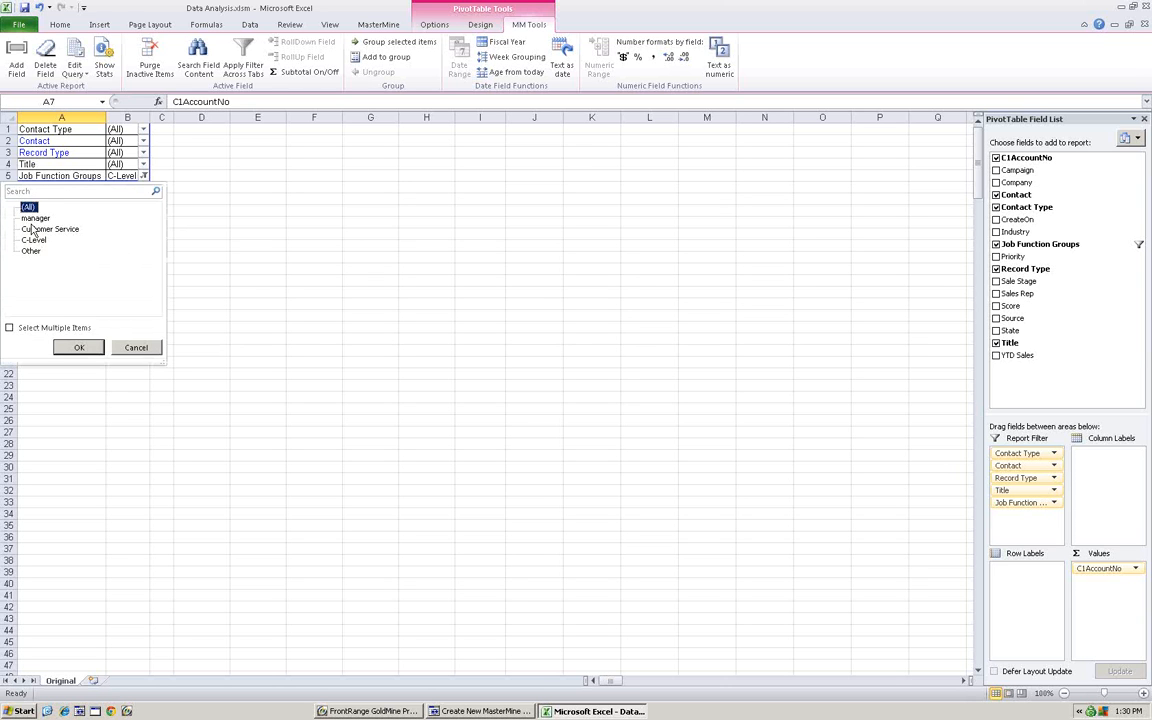
click(60, 346)
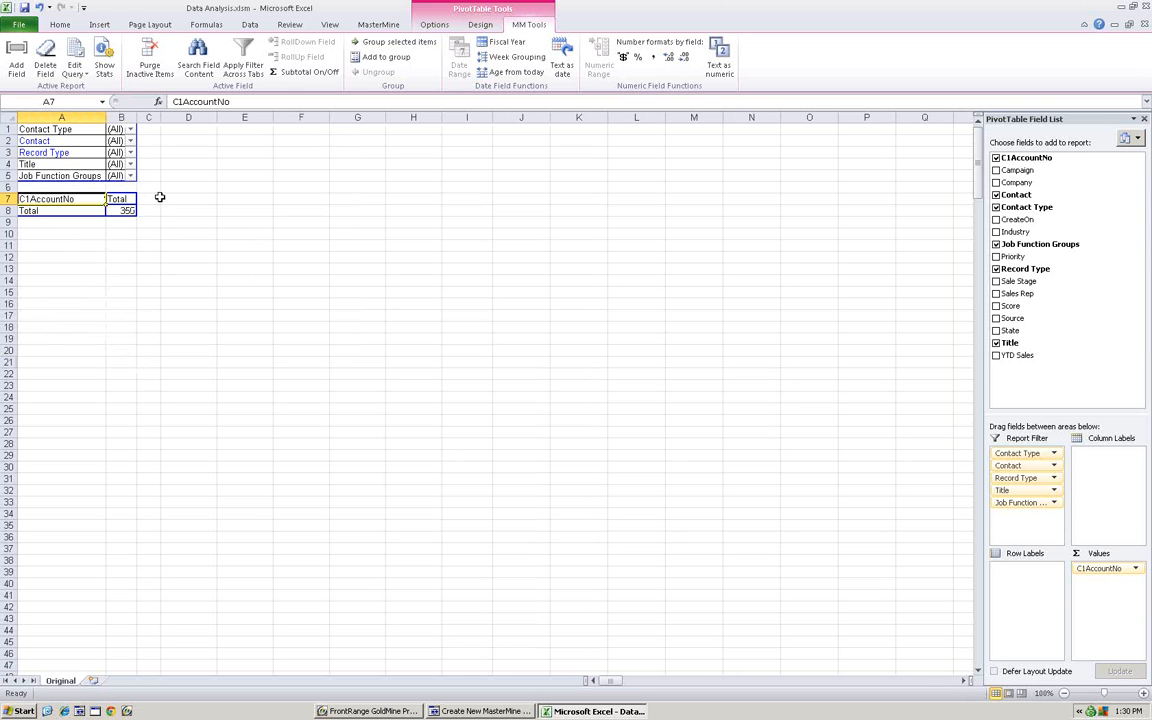
- Add the CreateOn field to the report as the only row field
click(127, 210)
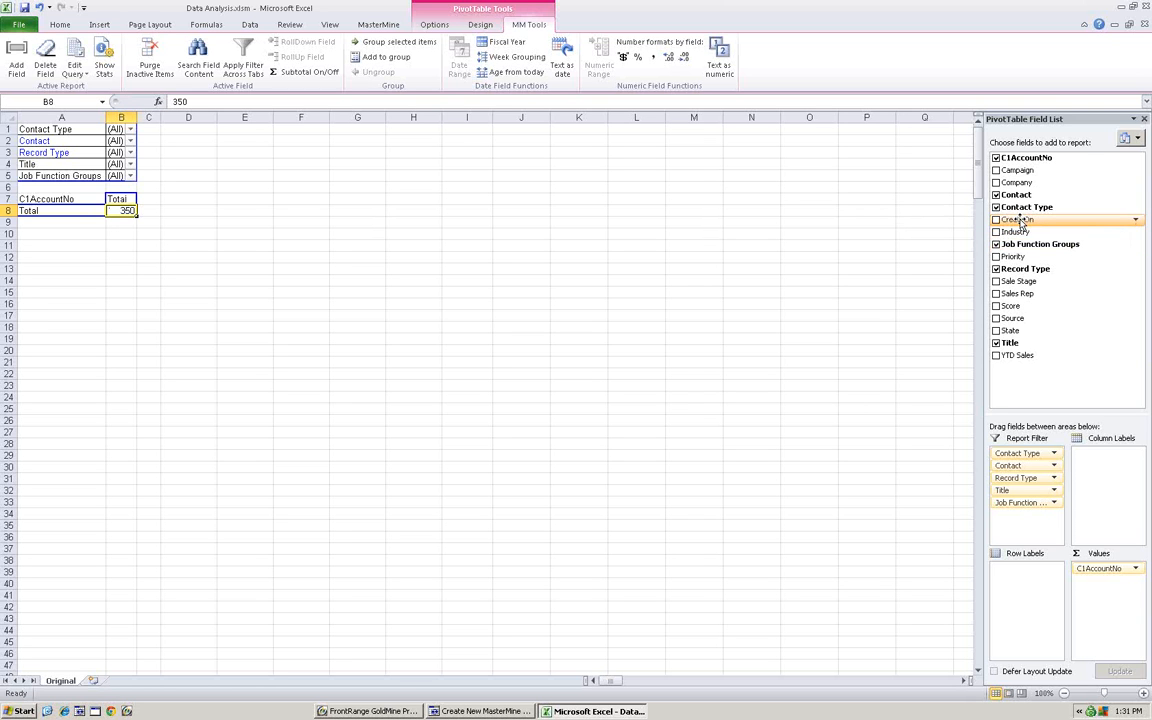
drag(1021, 222, 72, 202)
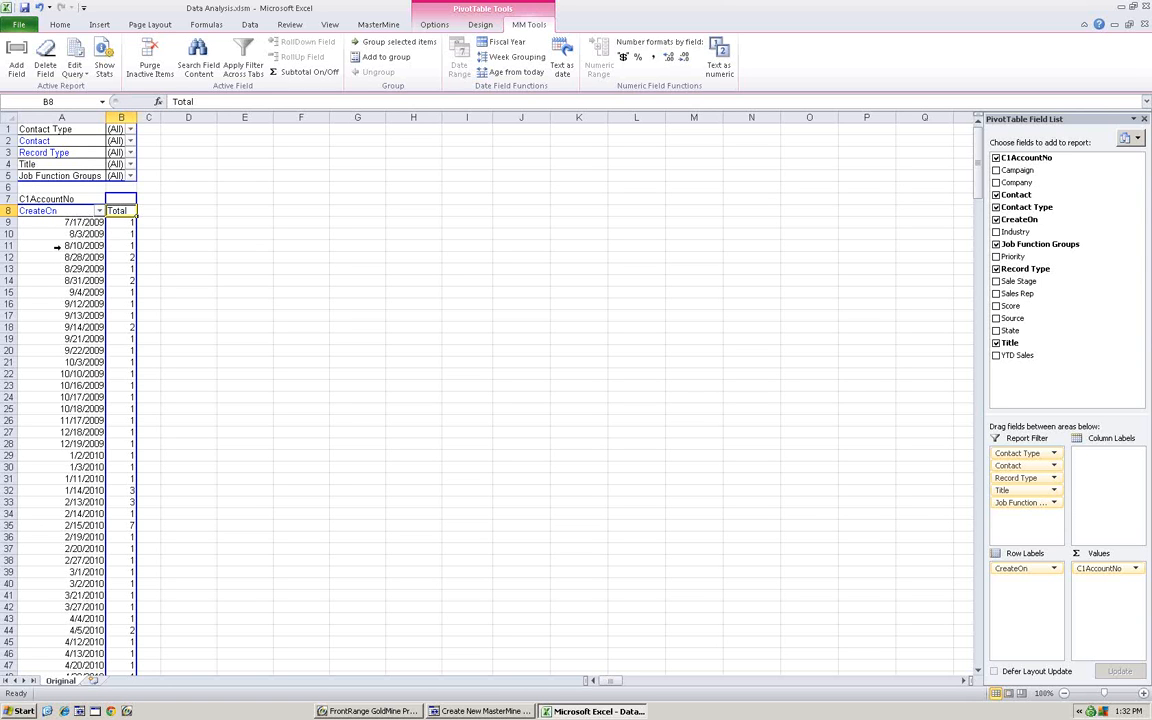
- Group the CreateOn dates from 8/3/2009 through 8/31/2009 under the name August 2009
click(80, 234)
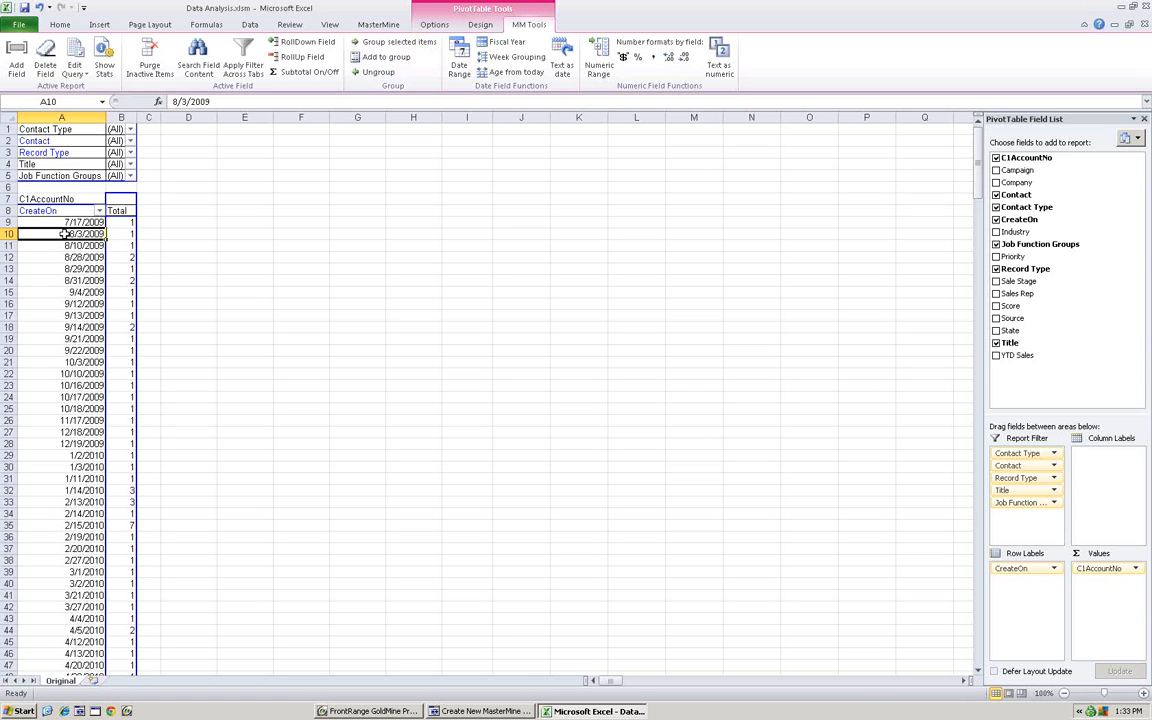
drag(64, 234, 76, 281)
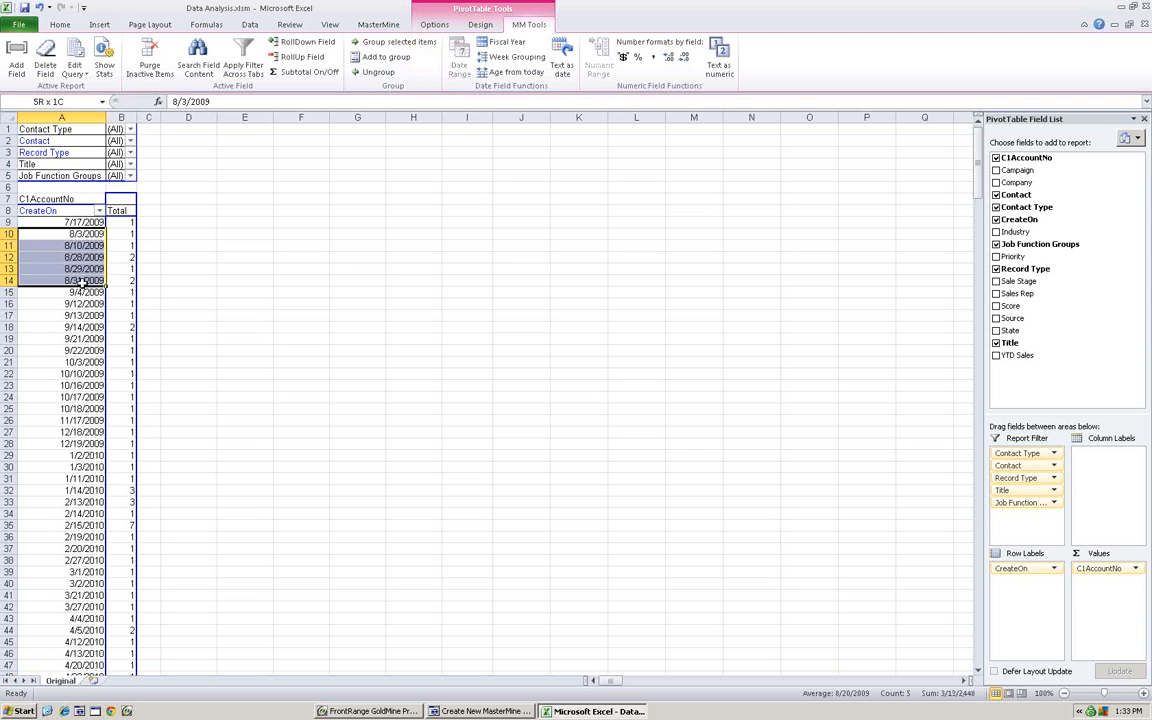
click(393, 42)
text(August 2009)
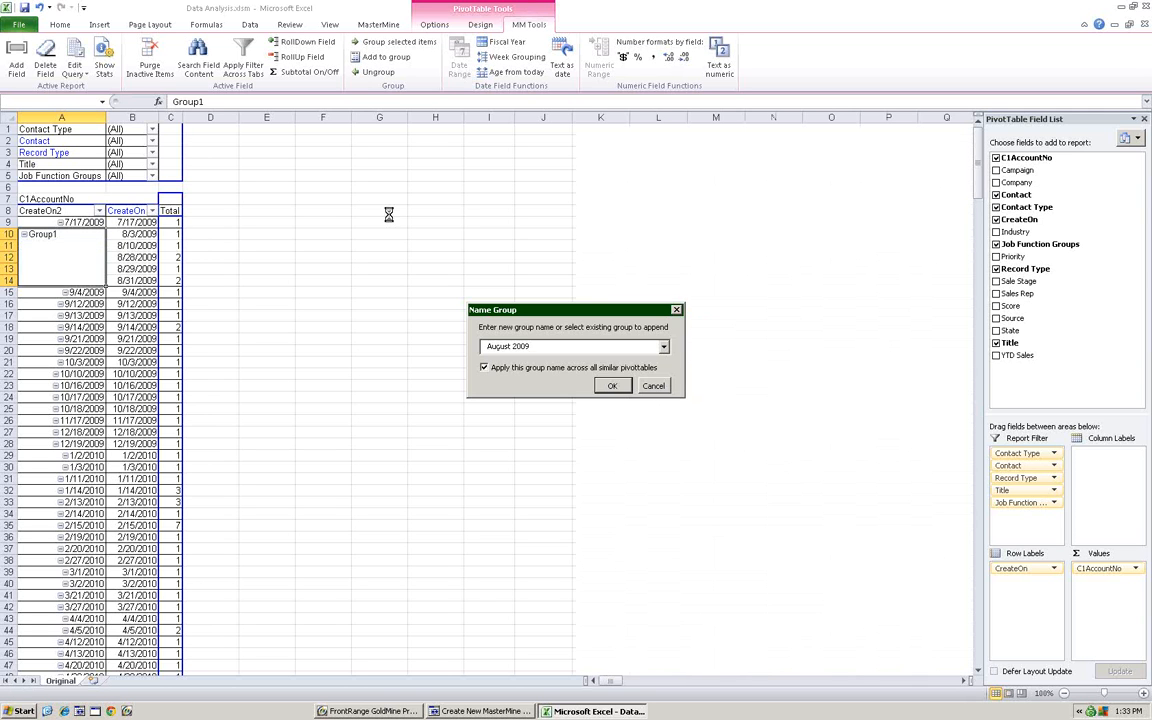
key(Return)
- Ungroup the August 2009 group of CreateOn dates
drag(135, 292, 140, 350)
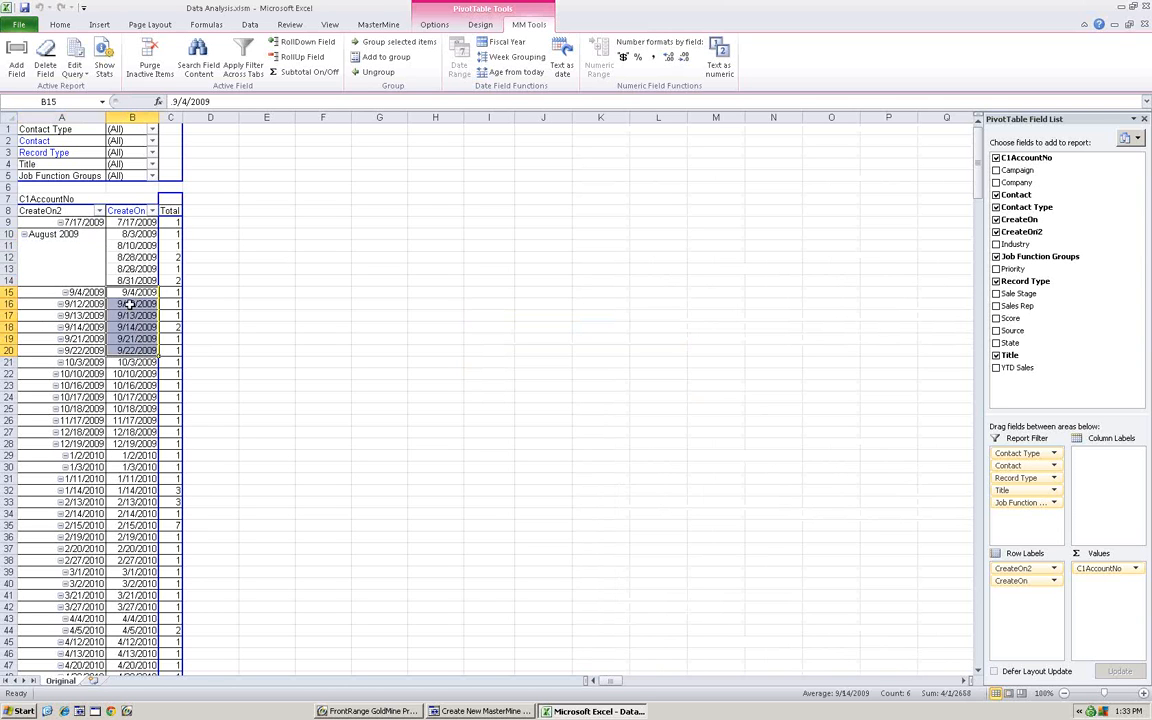
click(55, 234)
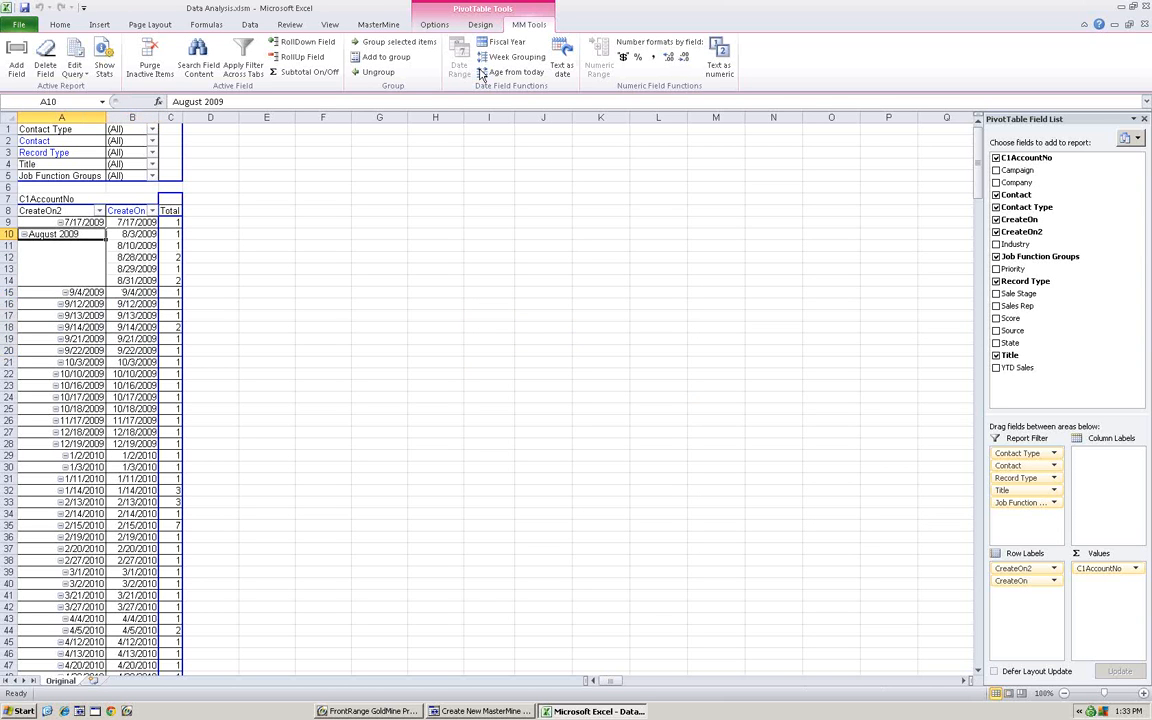
click(375, 72)
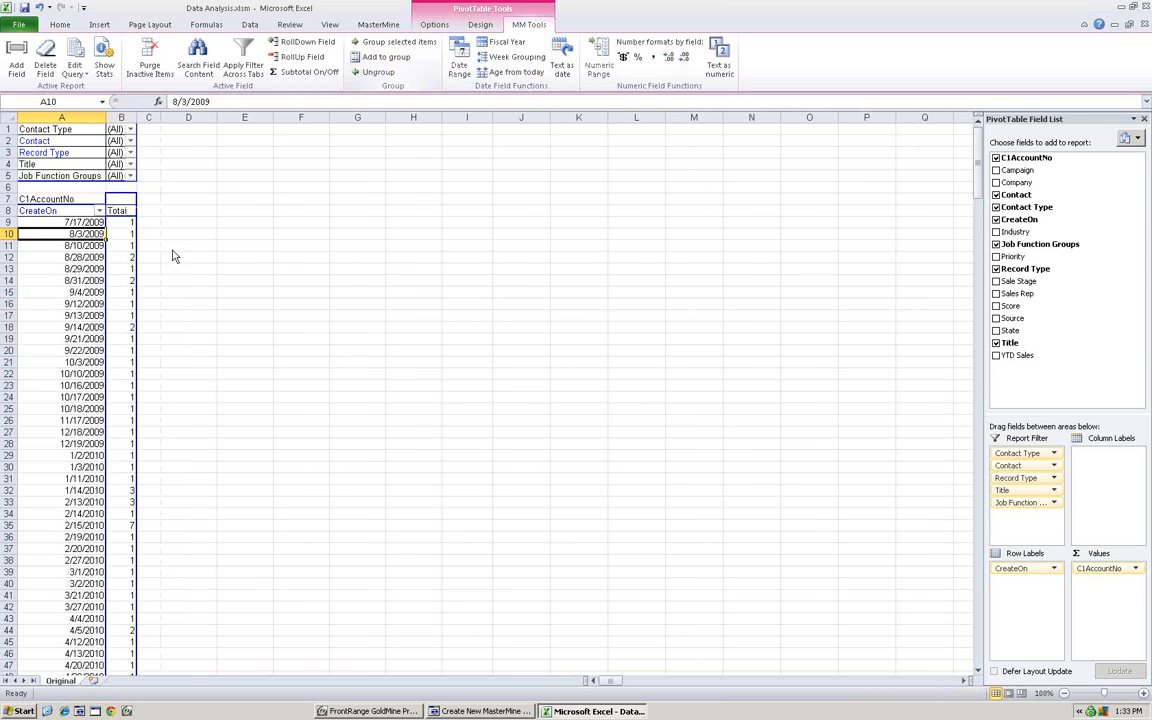
- Group the CreateOn field by days, months, quarters and years, and widen the Months column
click(62, 211)
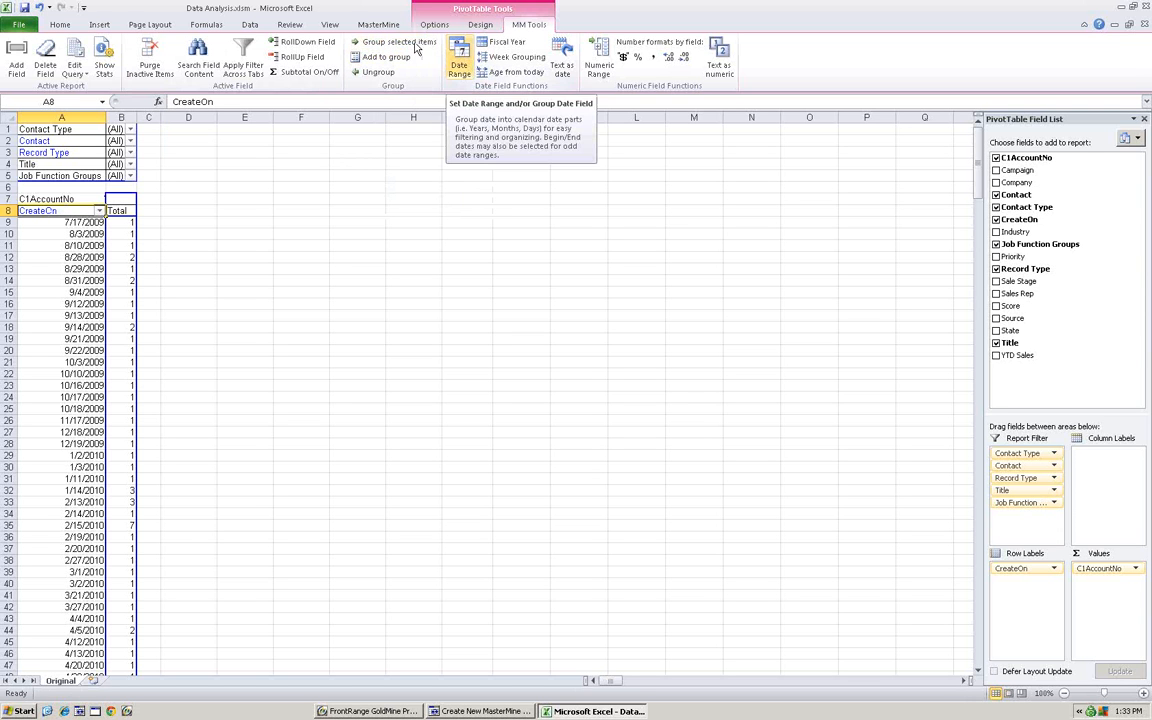
click(461, 60)
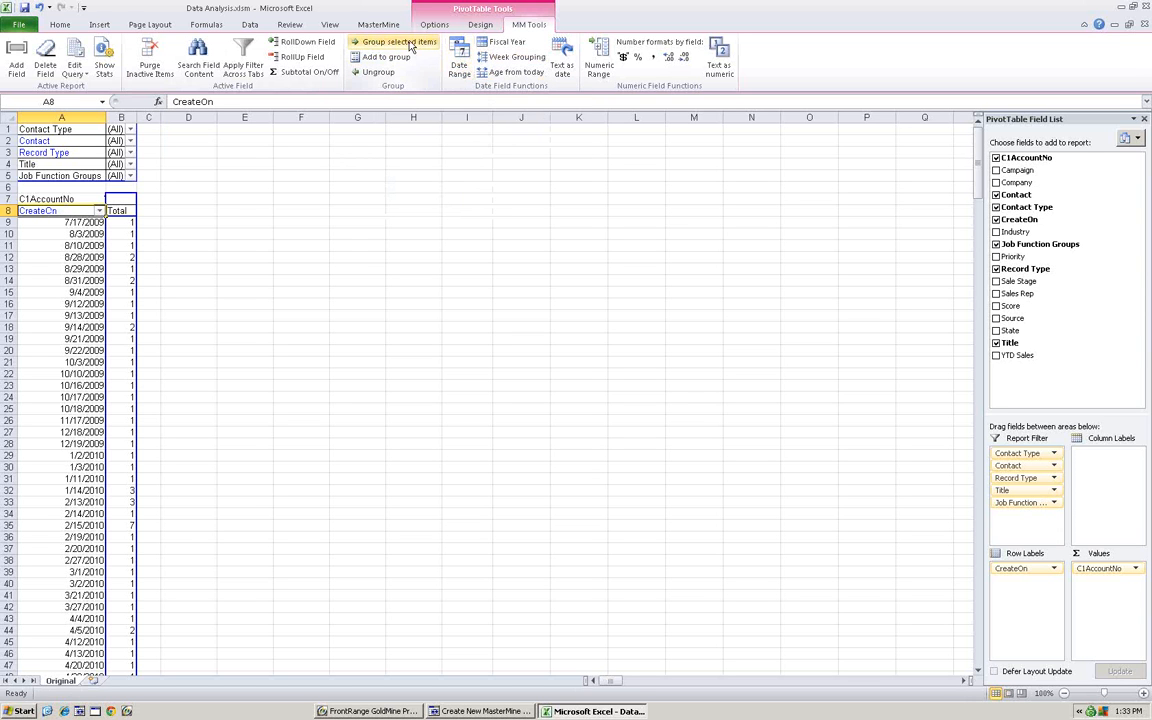
click(370, 42)
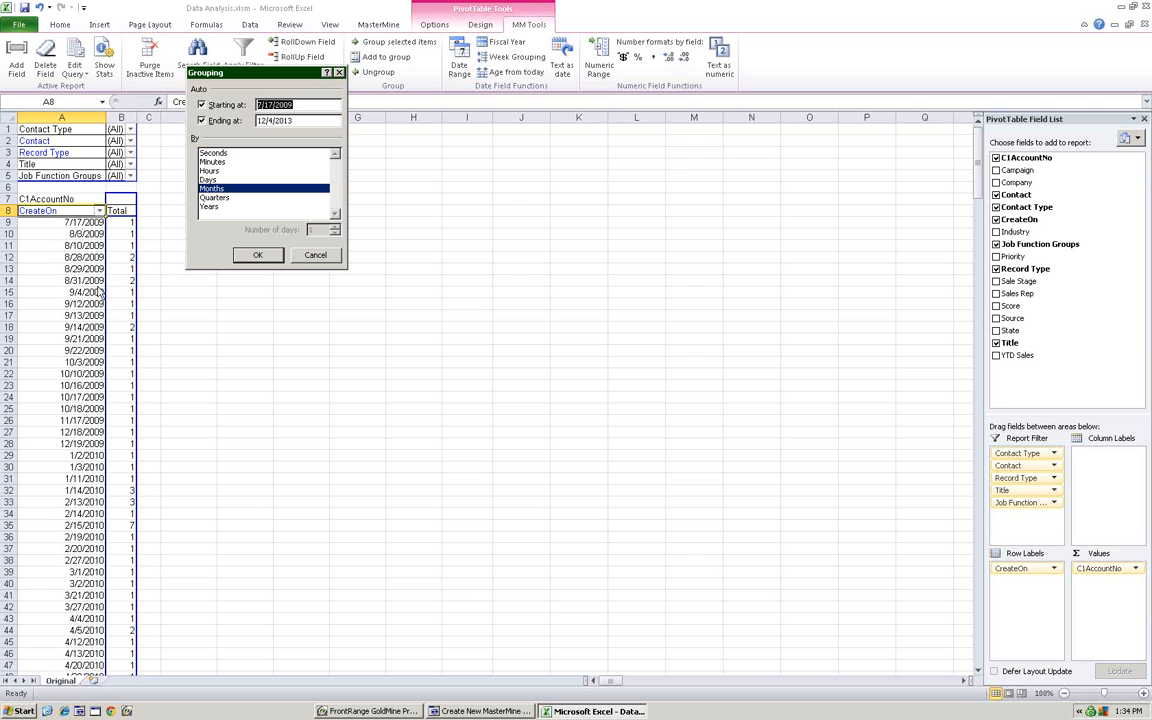
click(200, 206)
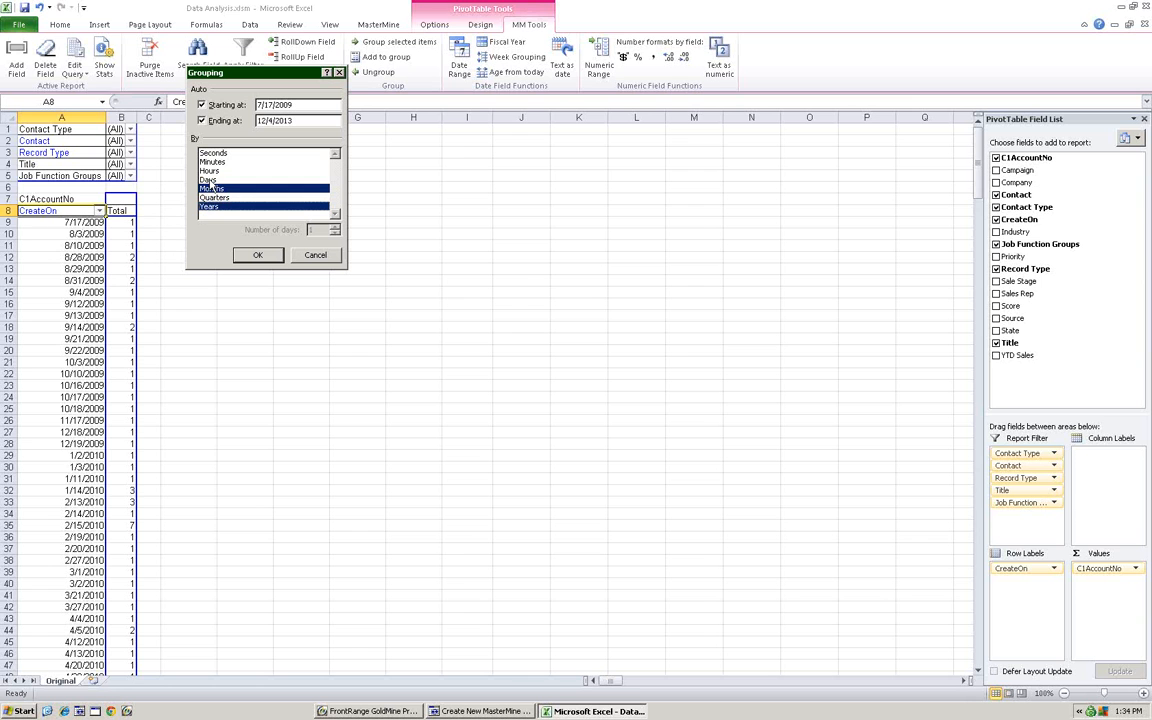
click(208, 180)
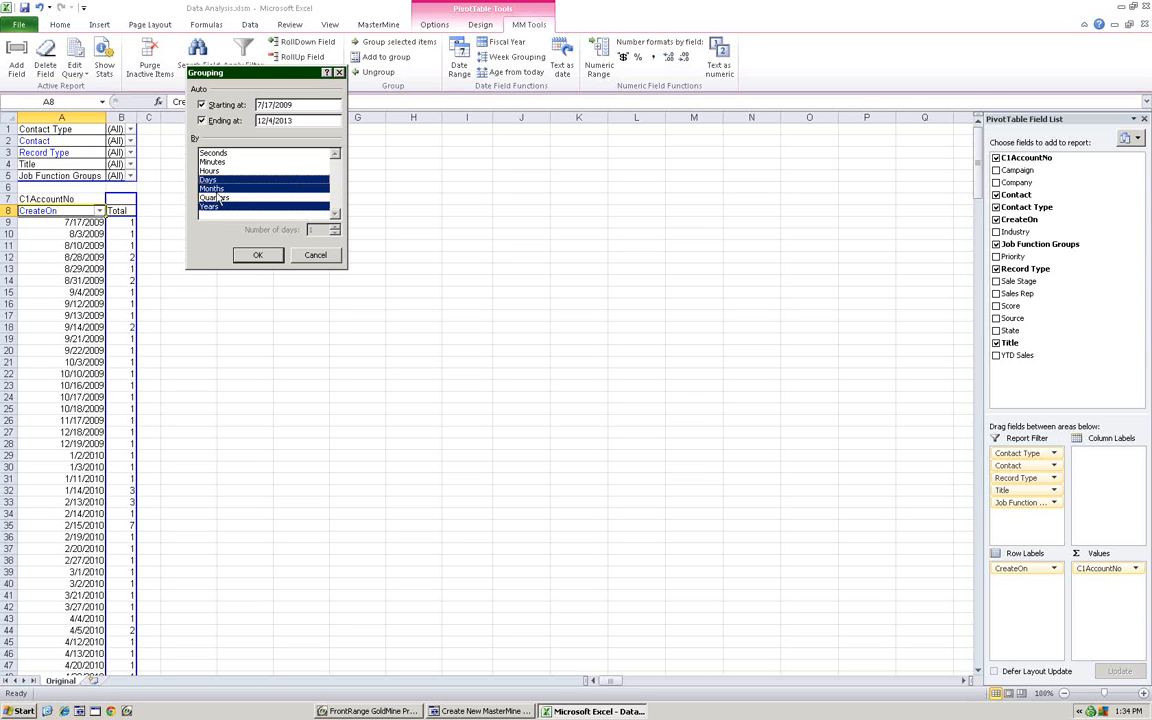
click(214, 197)
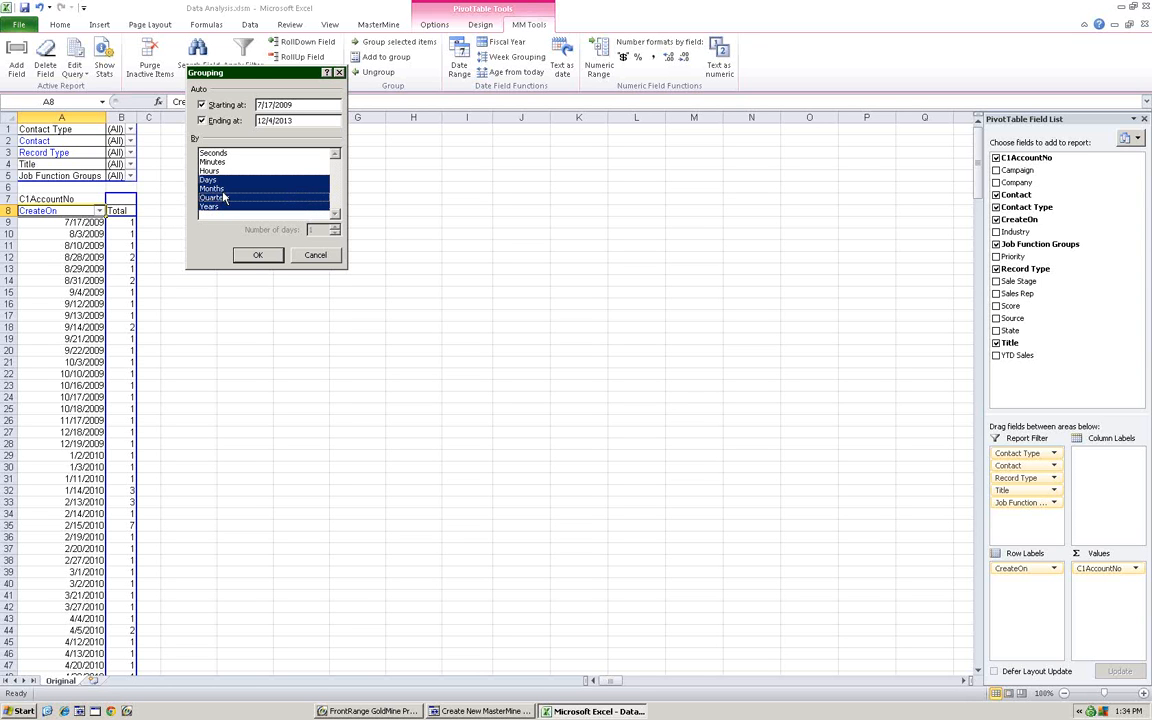
click(254, 256)
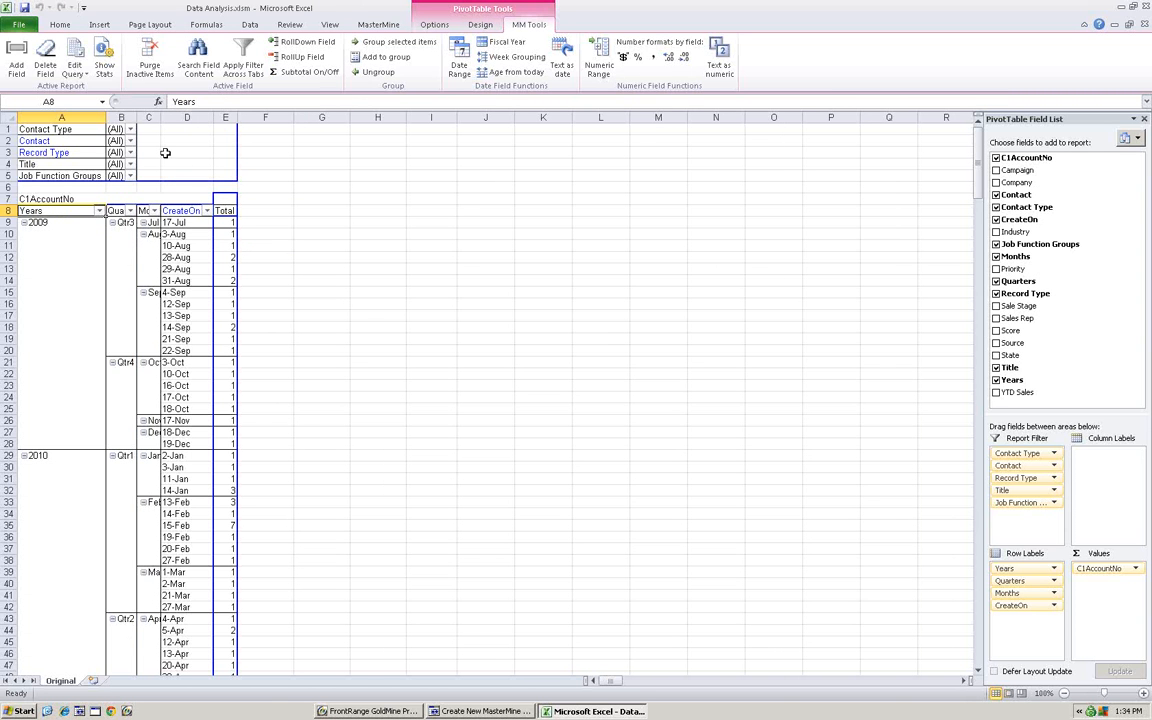
drag(164, 117, 190, 117)
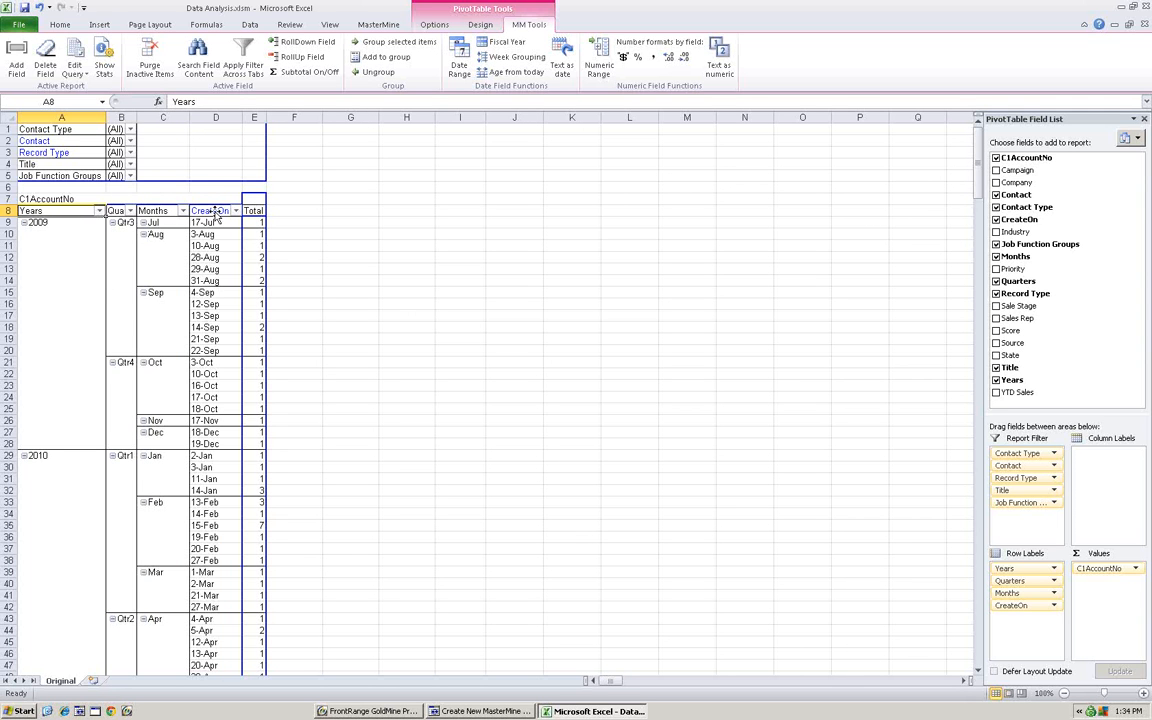
- Move the CreateOn, Months and Quarters fields to the report filter, keeping only Years as a row field
drag(215, 212, 74, 182)
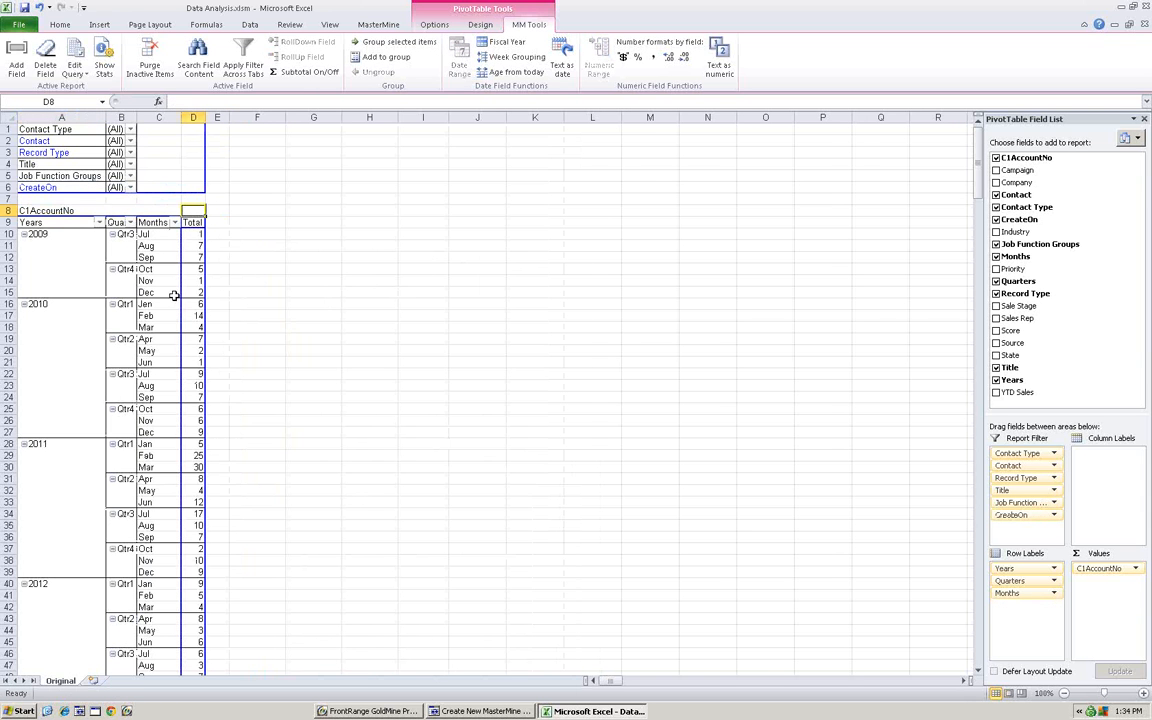
click(148, 221)
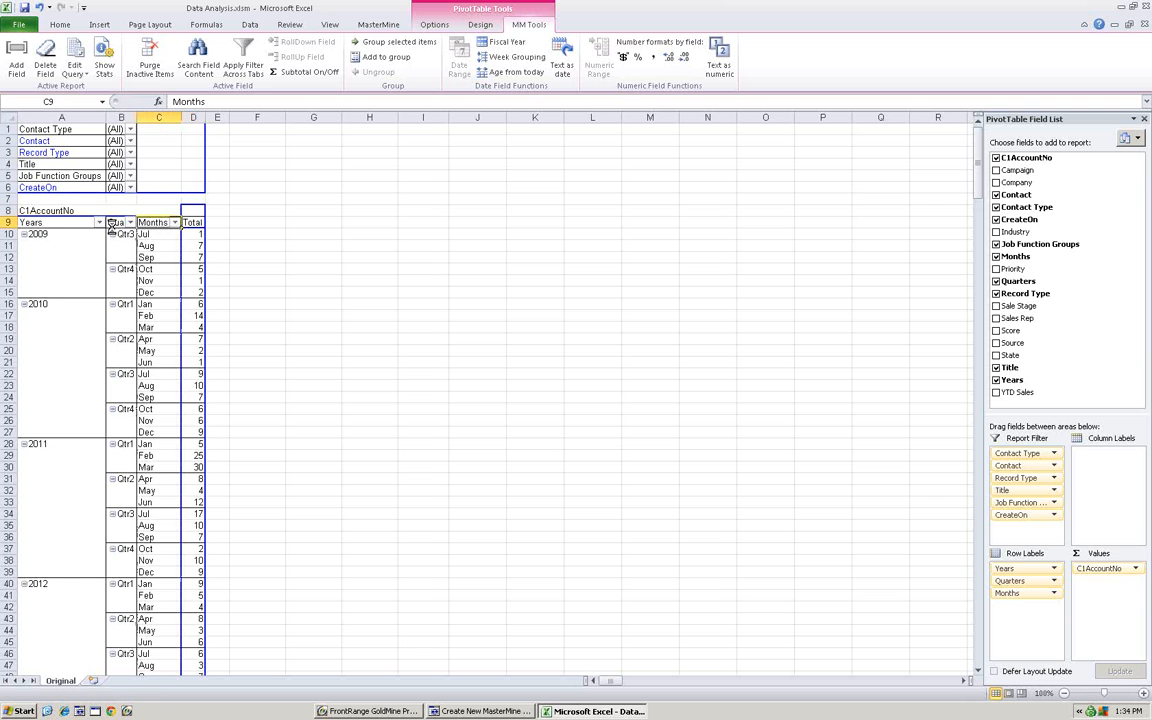
drag(111, 228, 72, 212)
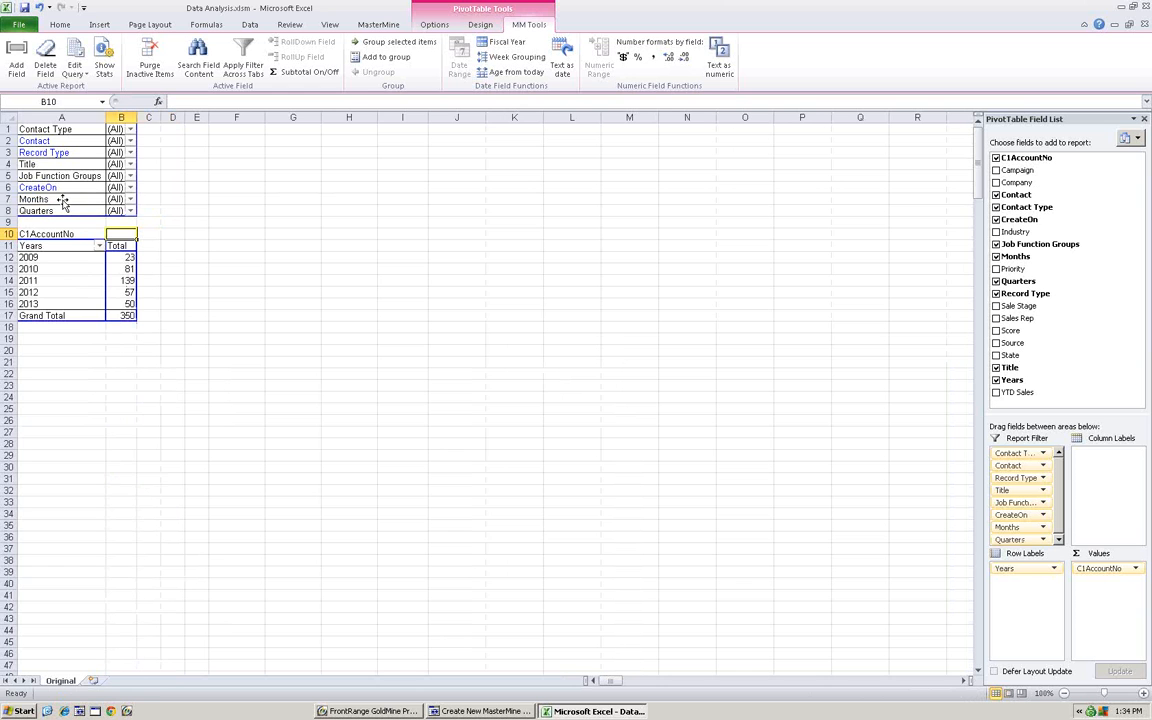
- Move the Months field from the report filter to the column labels
drag(62, 202, 102, 268)
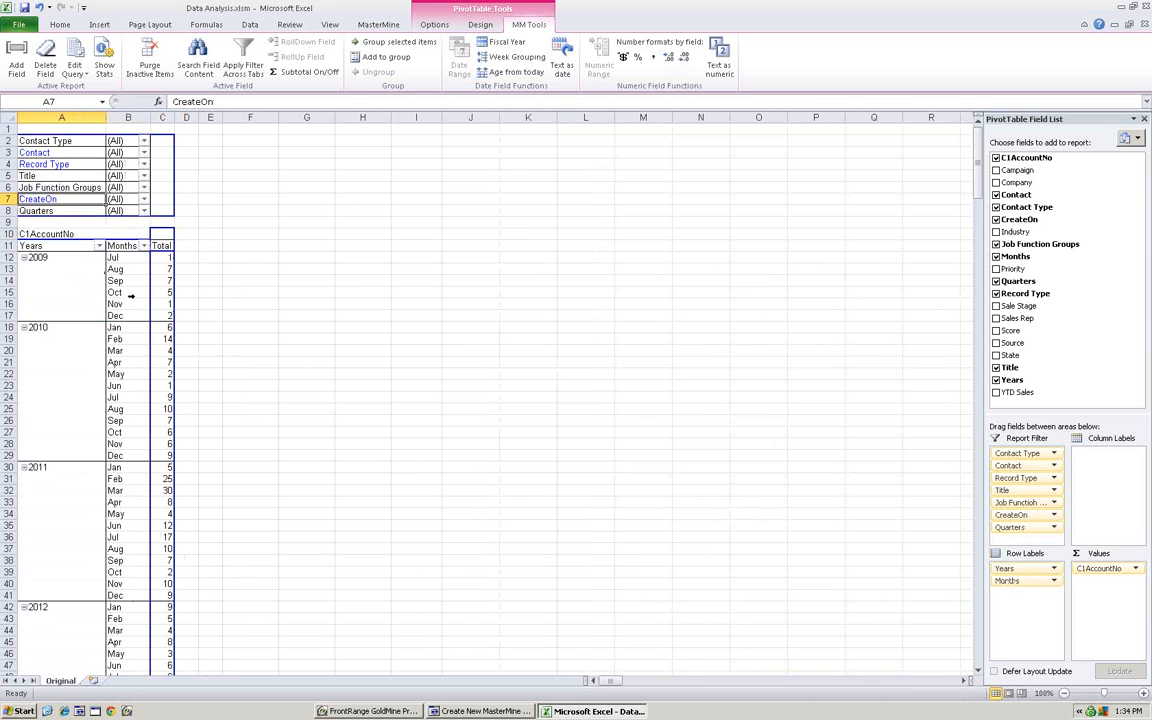
click(121, 242)
drag(121, 242, 160, 234)
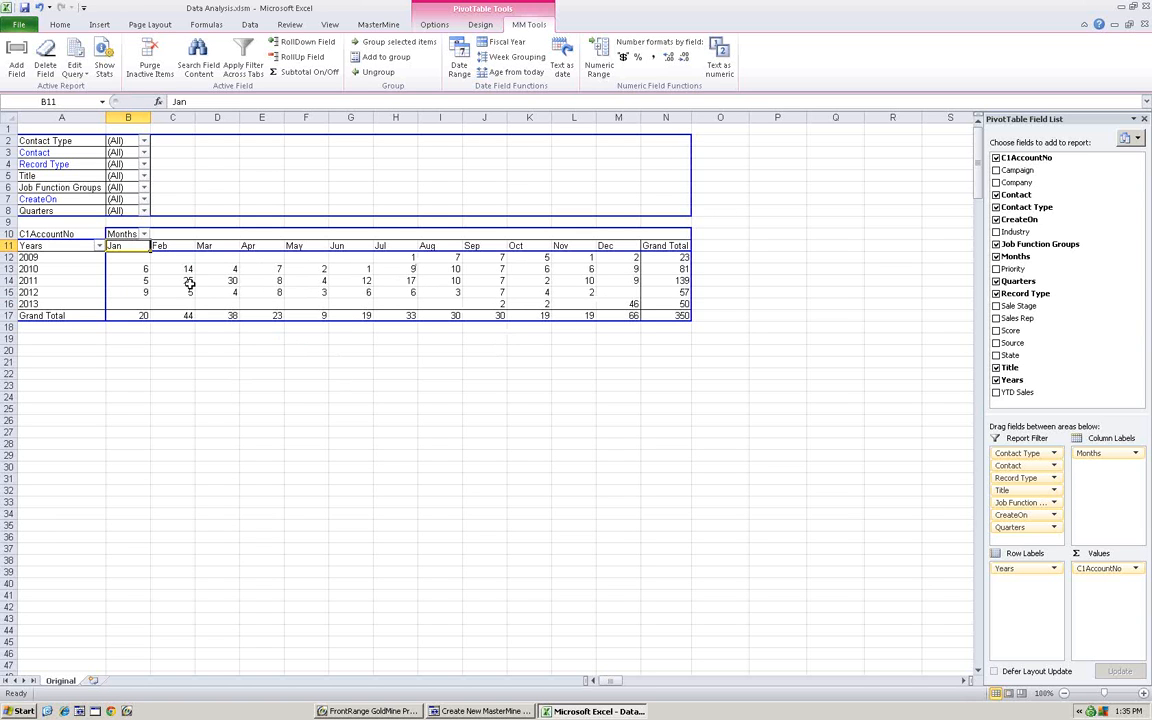
- Filter the Contact Type field to exclude the Employee and Vendor groups
click(144, 164)
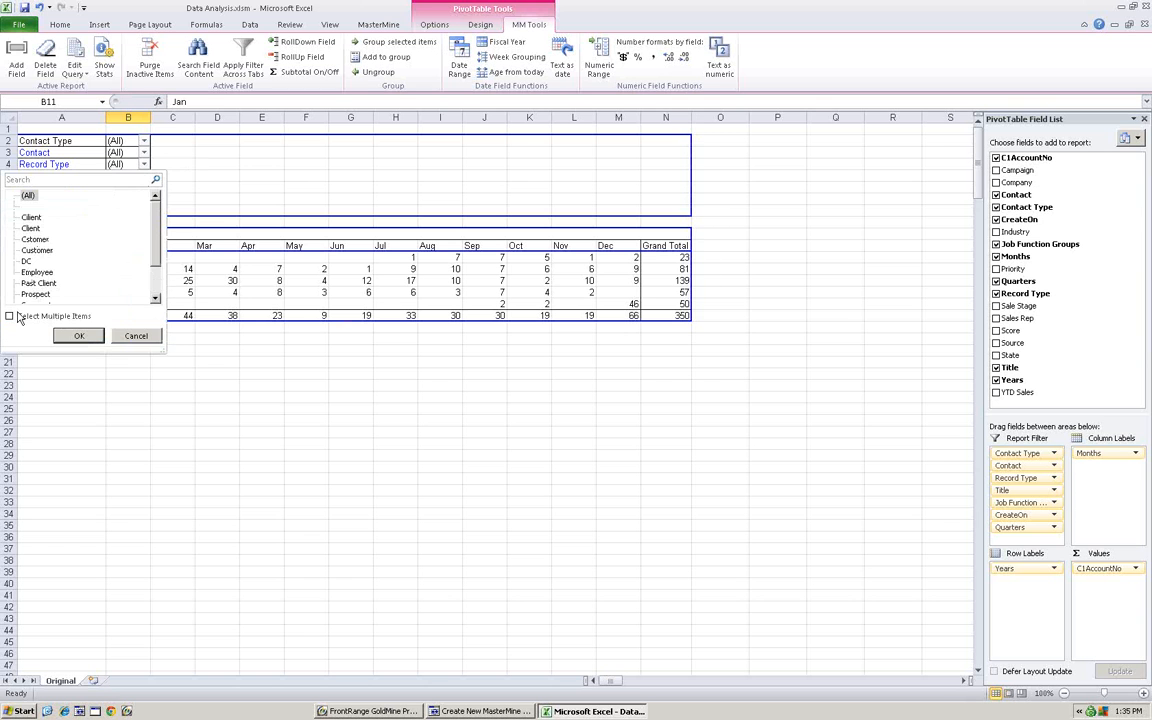
click(148, 335)
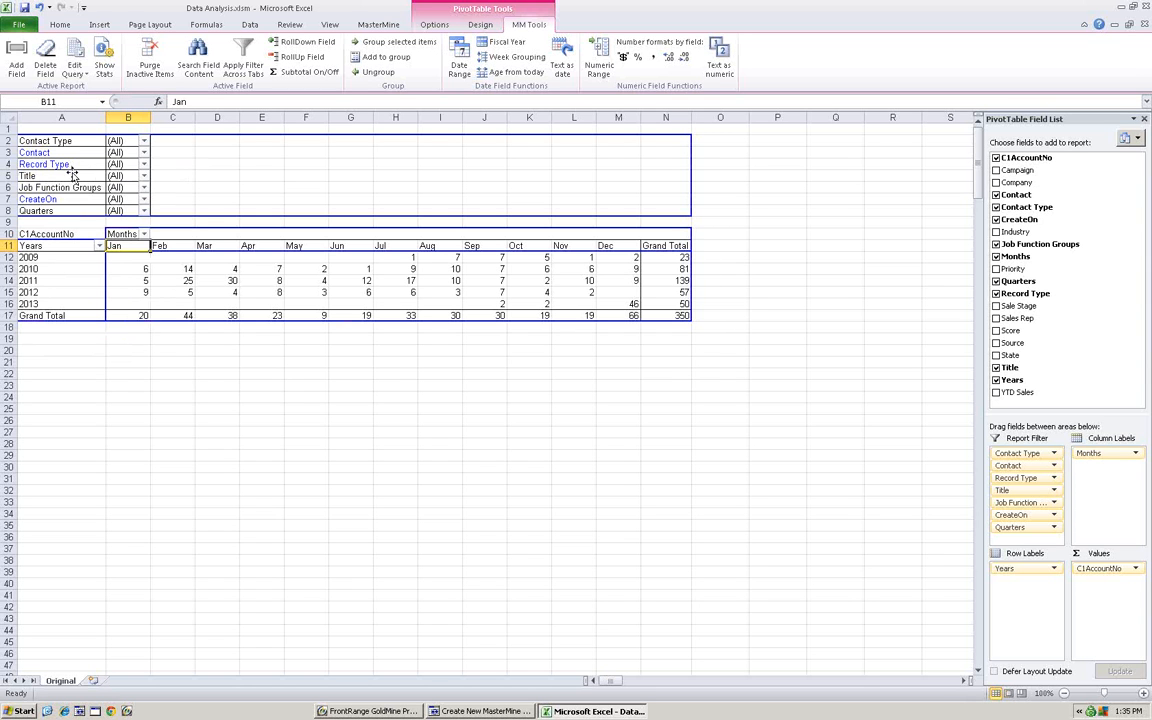
click(144, 143)
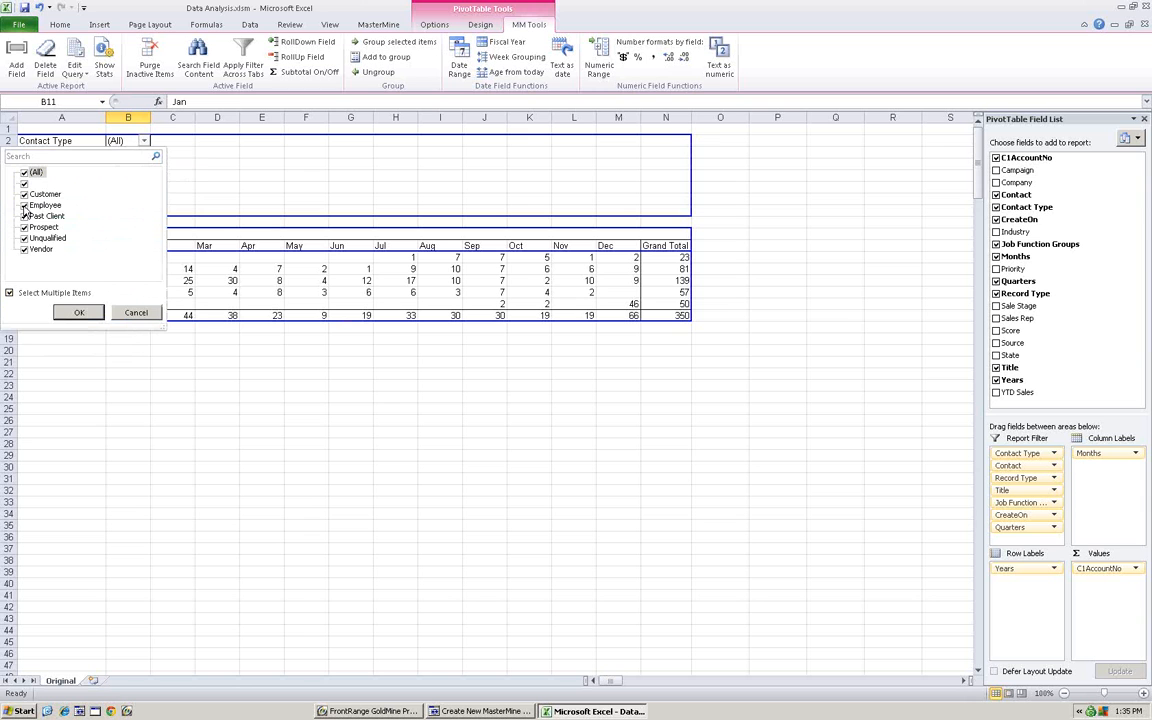
click(24, 205)
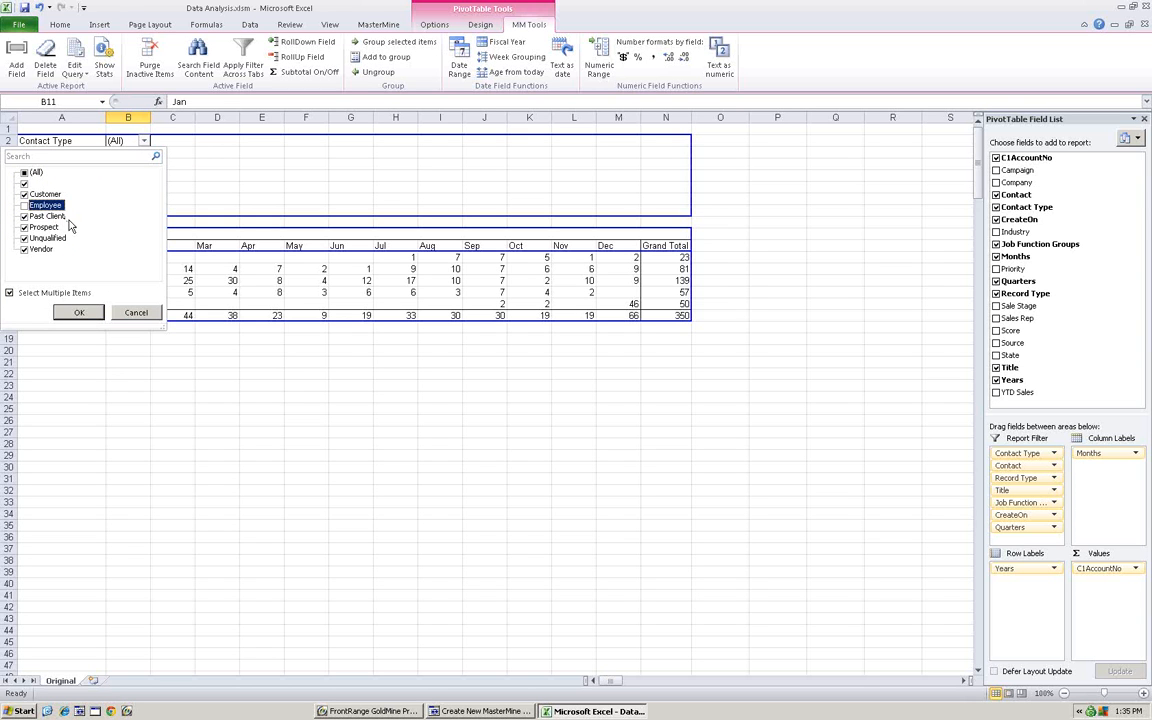
click(25, 250)
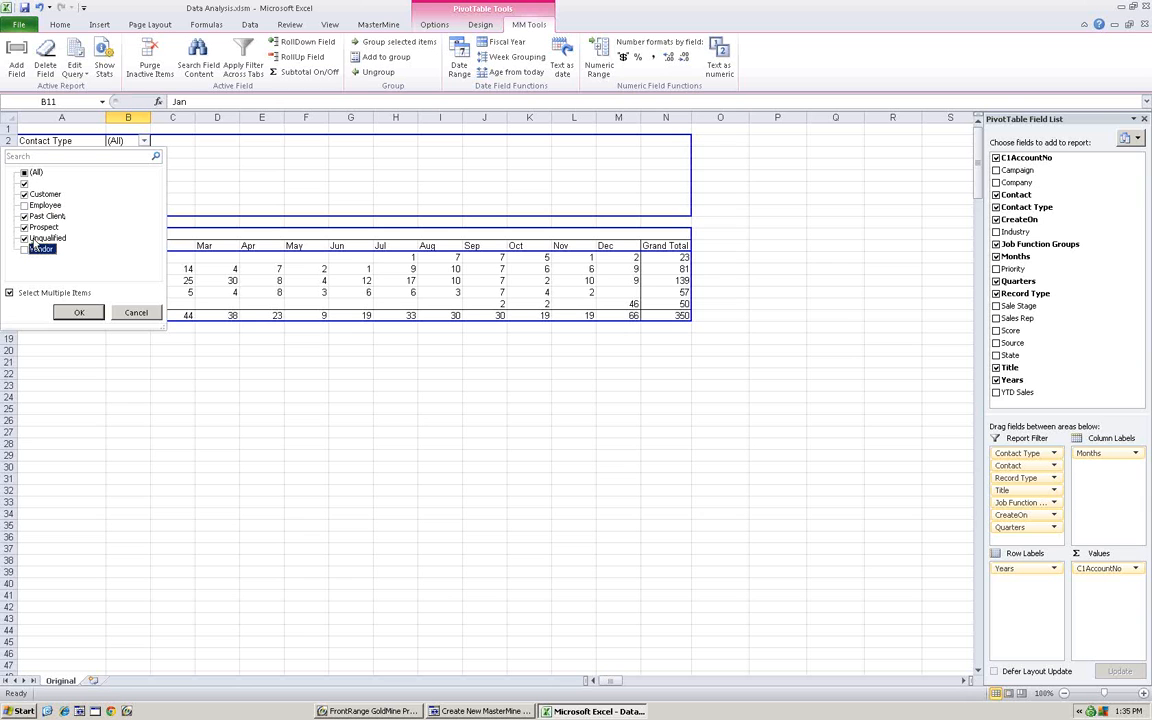
click(79, 313)
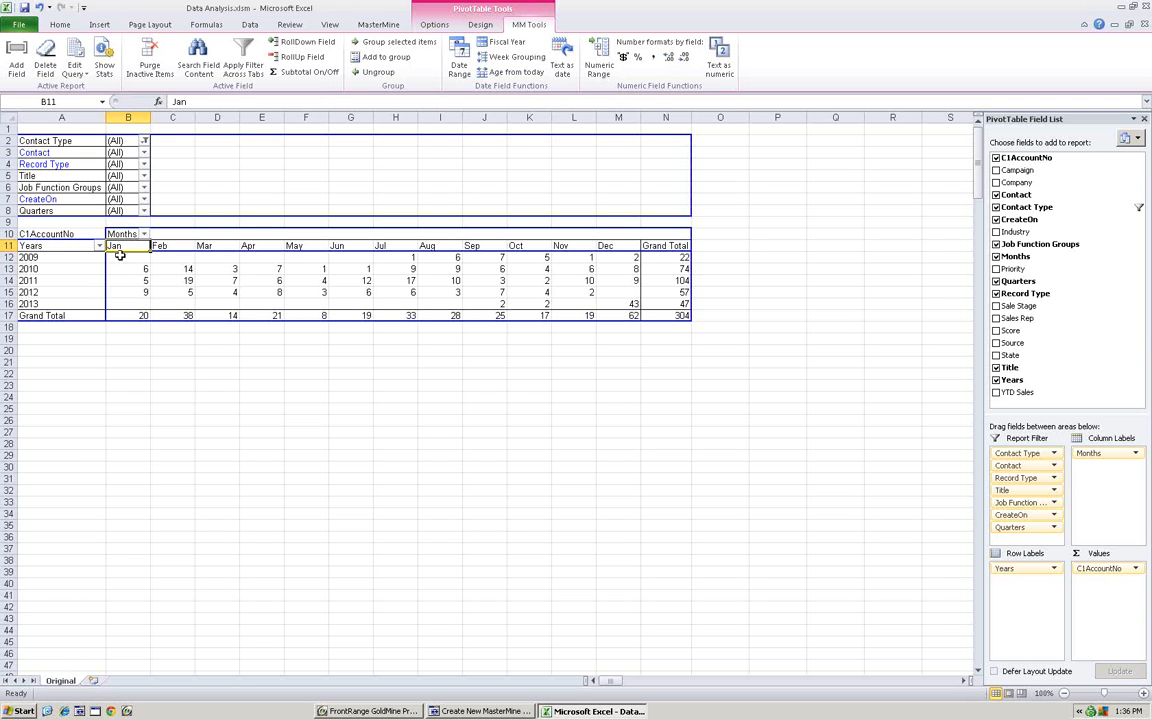
- Move Months, Quarters and CreateOn back to the row labels, in the order Years, Quarters, Months, CreateOn
drag(115, 233, 100, 262)
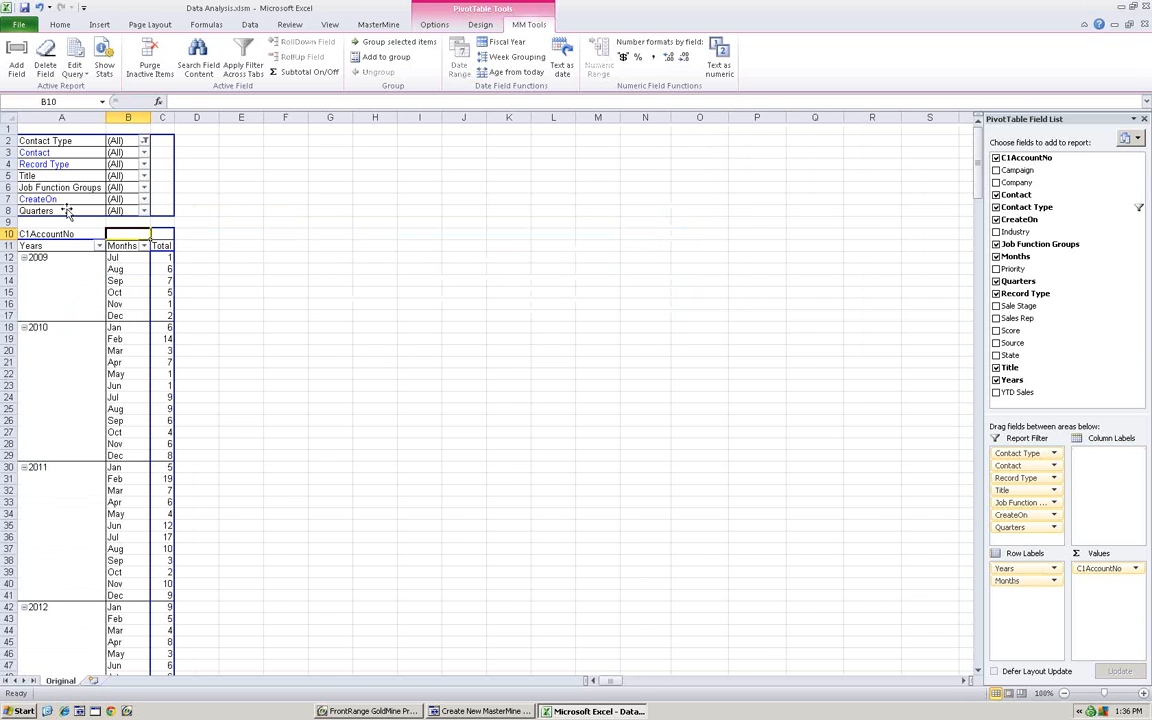
drag(67, 213, 100, 268)
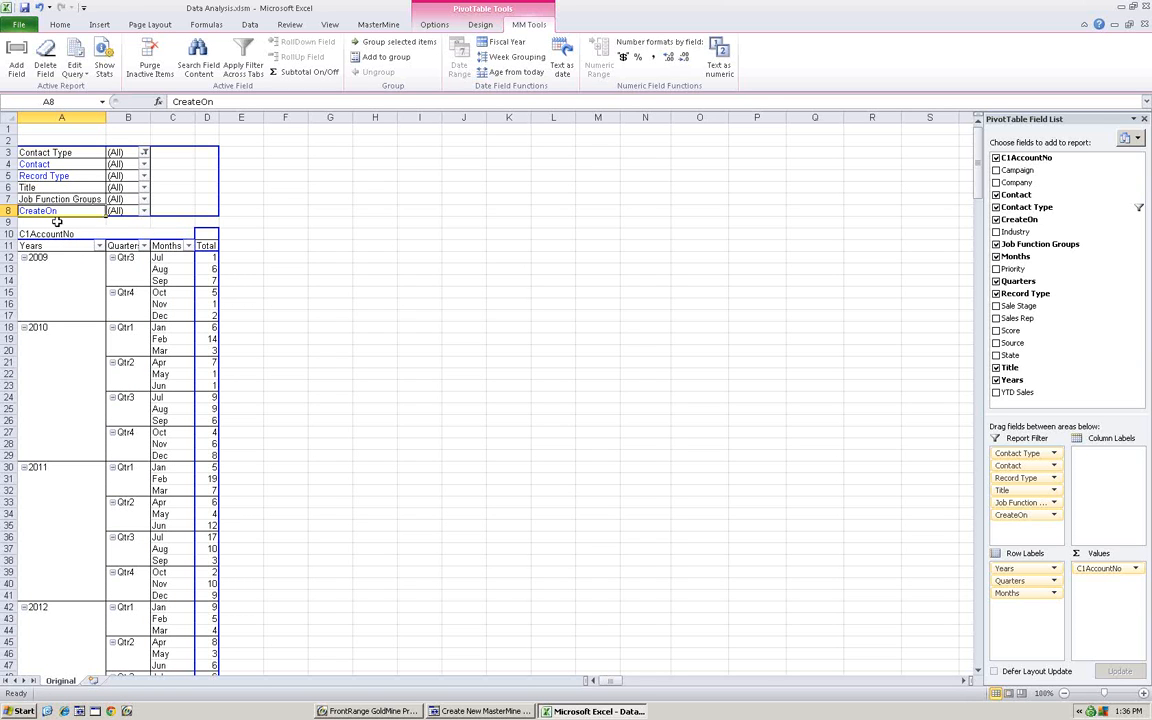
drag(58, 214, 181, 276)
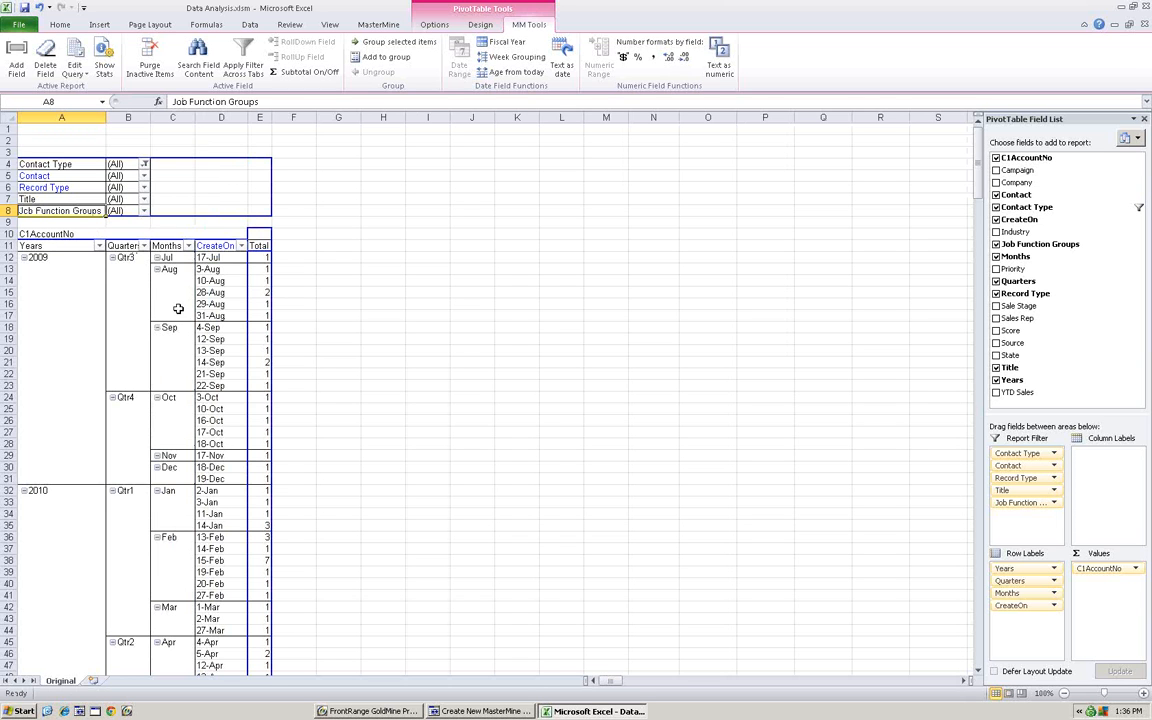
- Rename the Years, Quarters and Months fields to Year Created, Qtr Created and Month Created
click(57, 247)
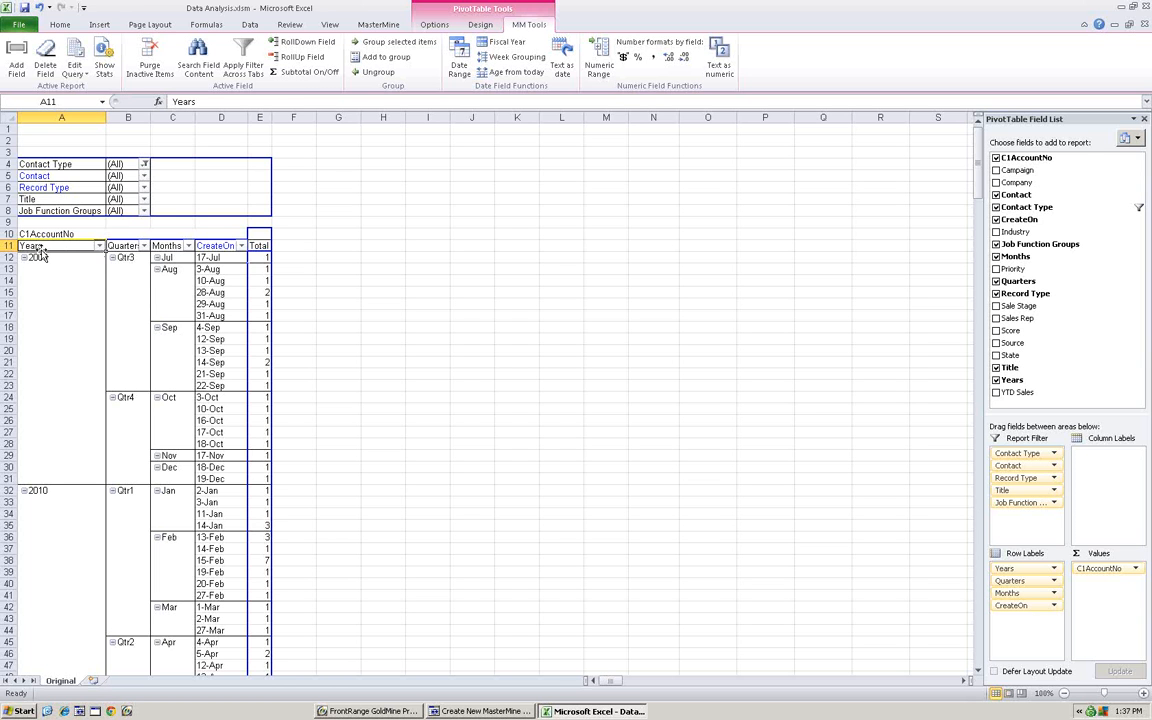
text(Year Creared)
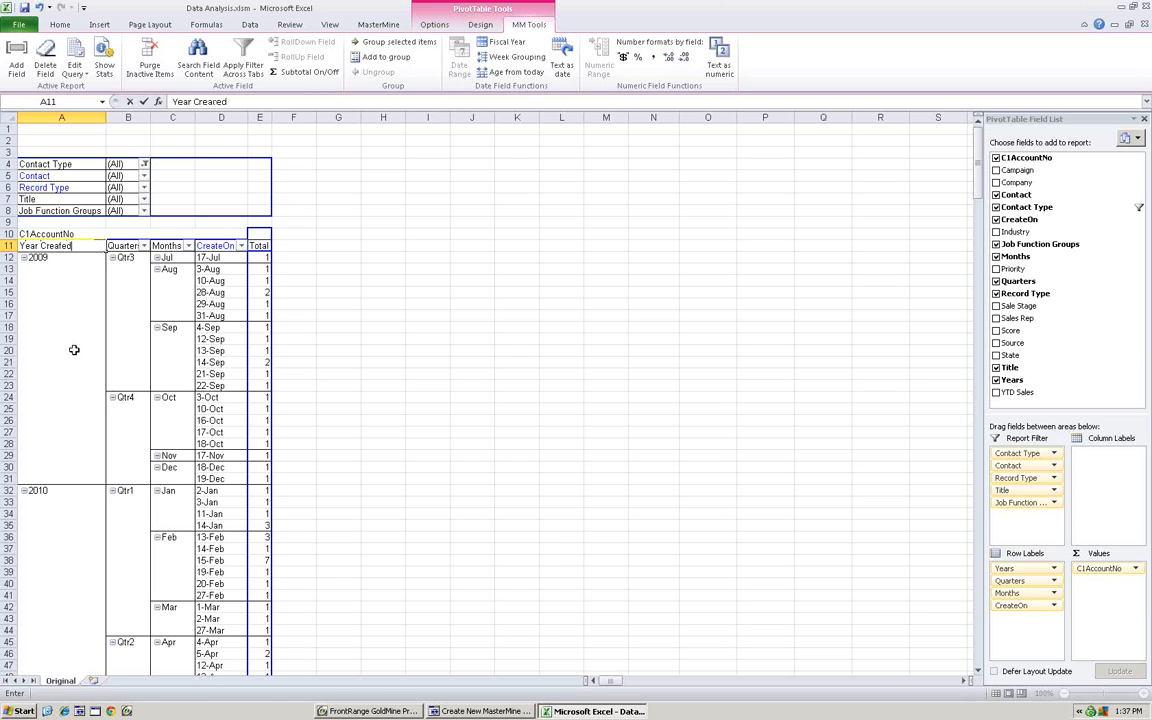
key(Return)
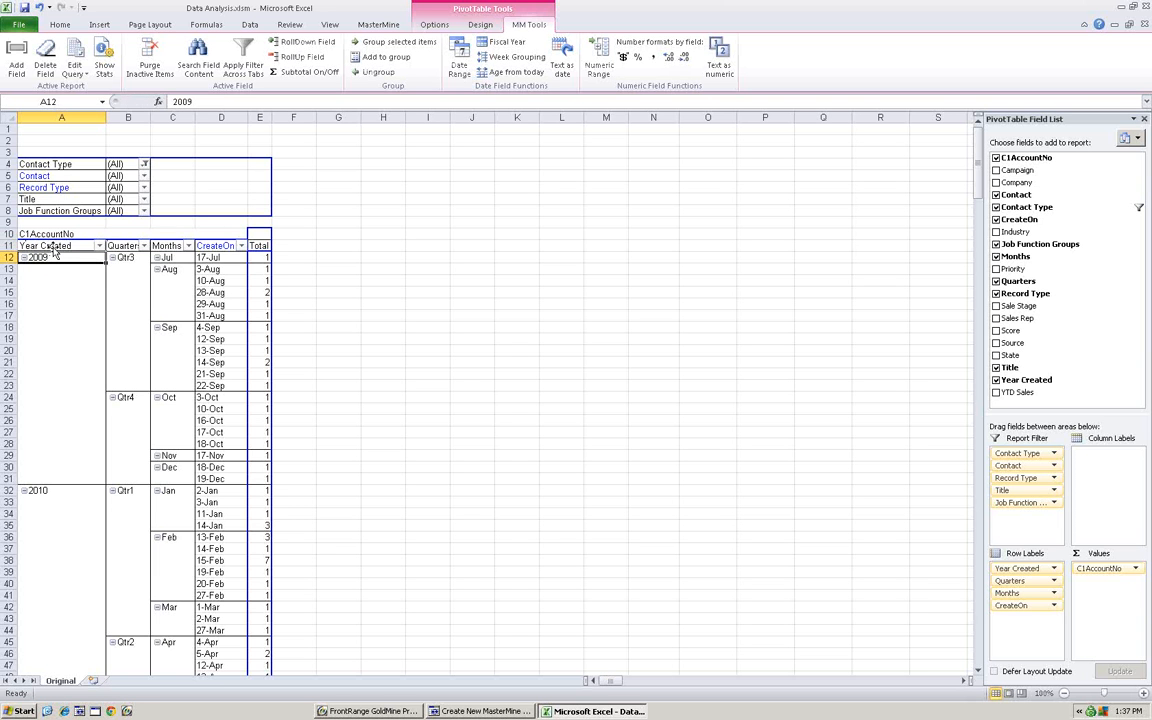
click(124, 247)
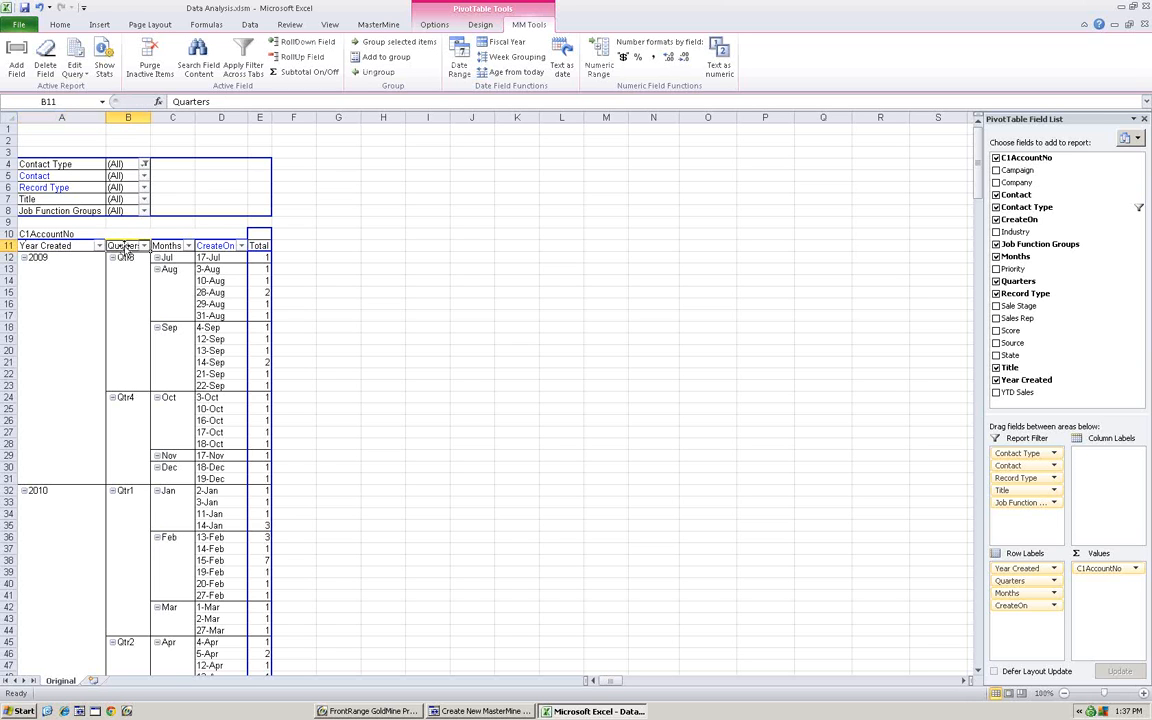
text(Qtr Created)
key(Return)
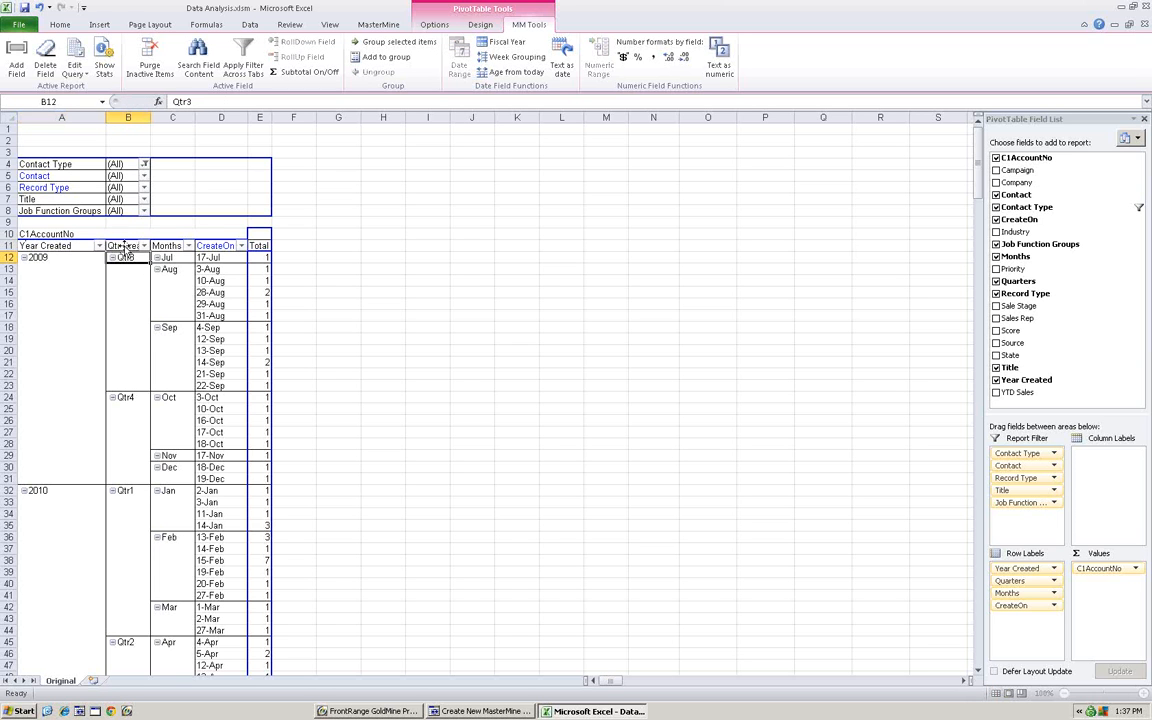
click(167, 246)
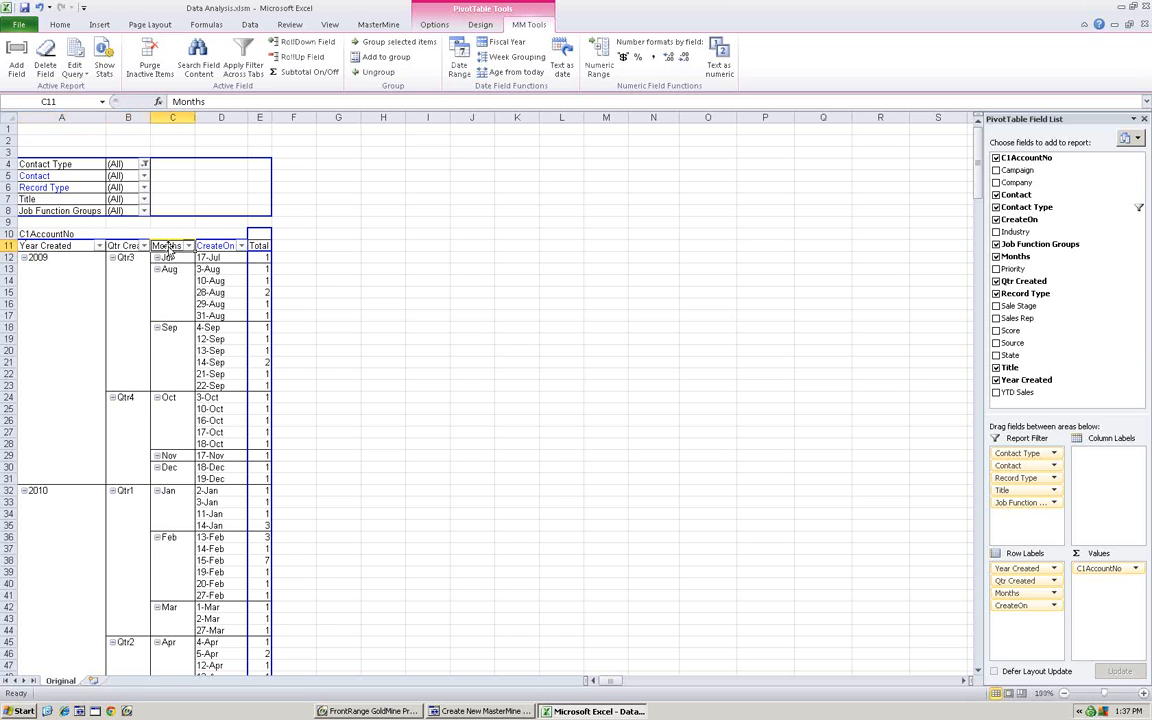
text(Month Created)
key(Return)
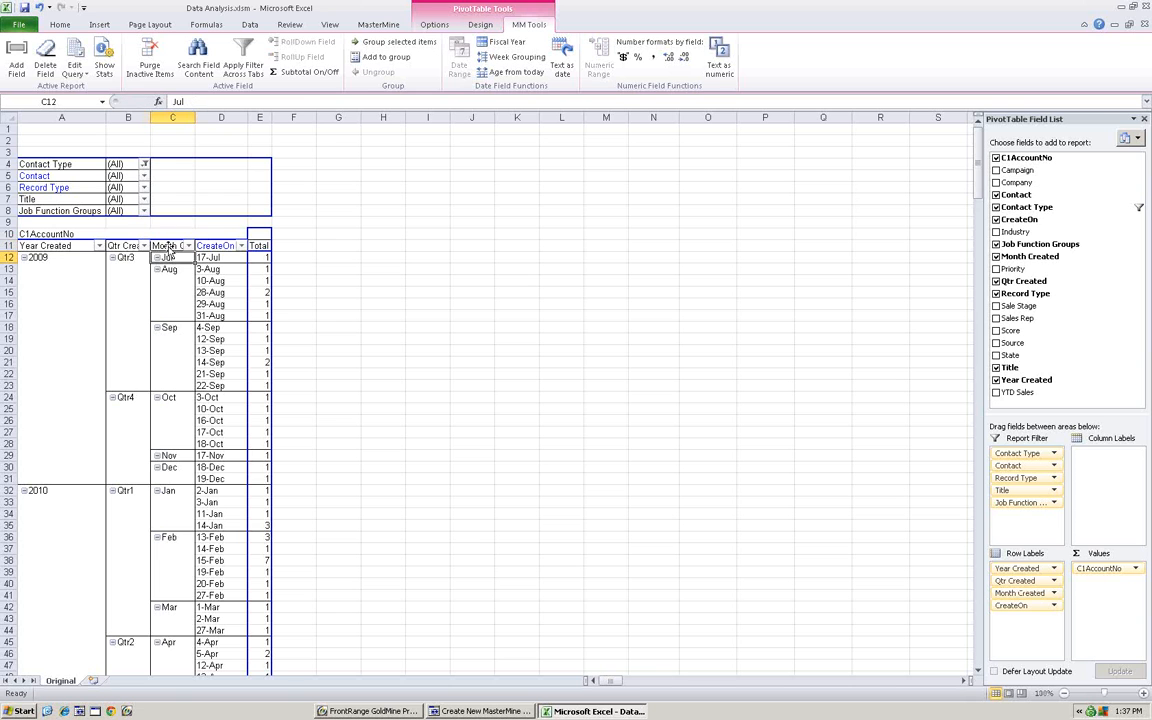
- Move Qtr Created and CreateOn to the report filter, and return CreateOn to the row labels after Month Created
drag(195, 116, 226, 132)
click(240, 246)
drag(197, 232, 72, 205)
drag(132, 248, 60, 209)
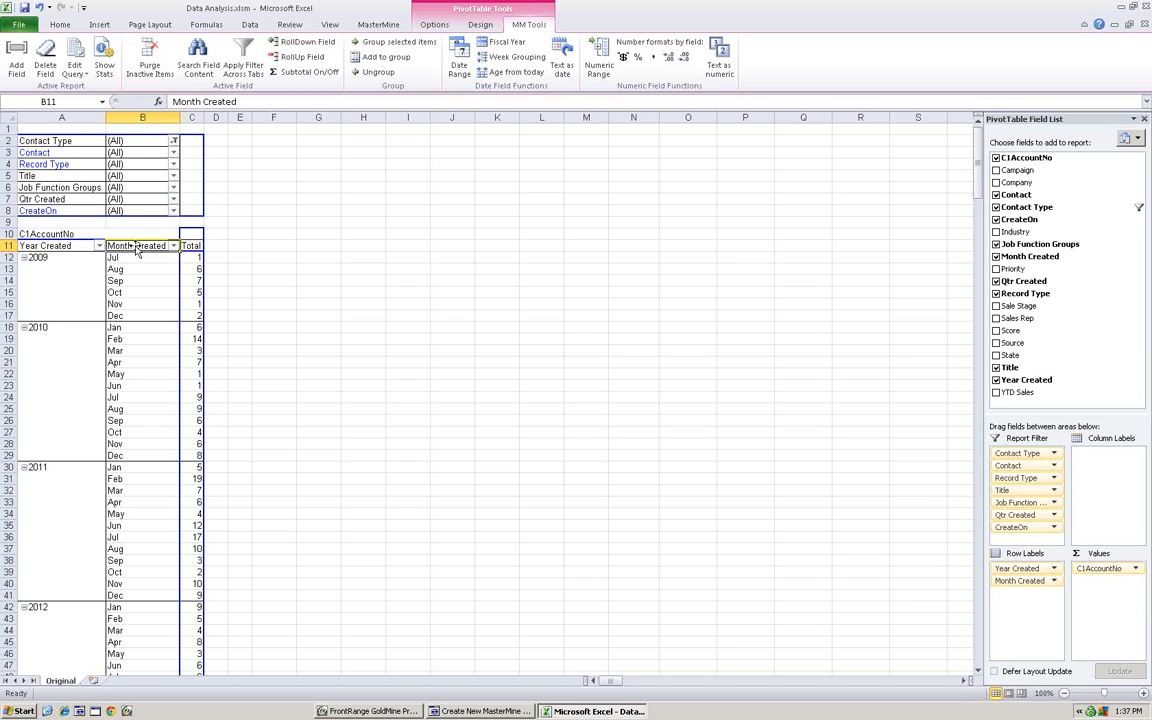
click(42, 257)
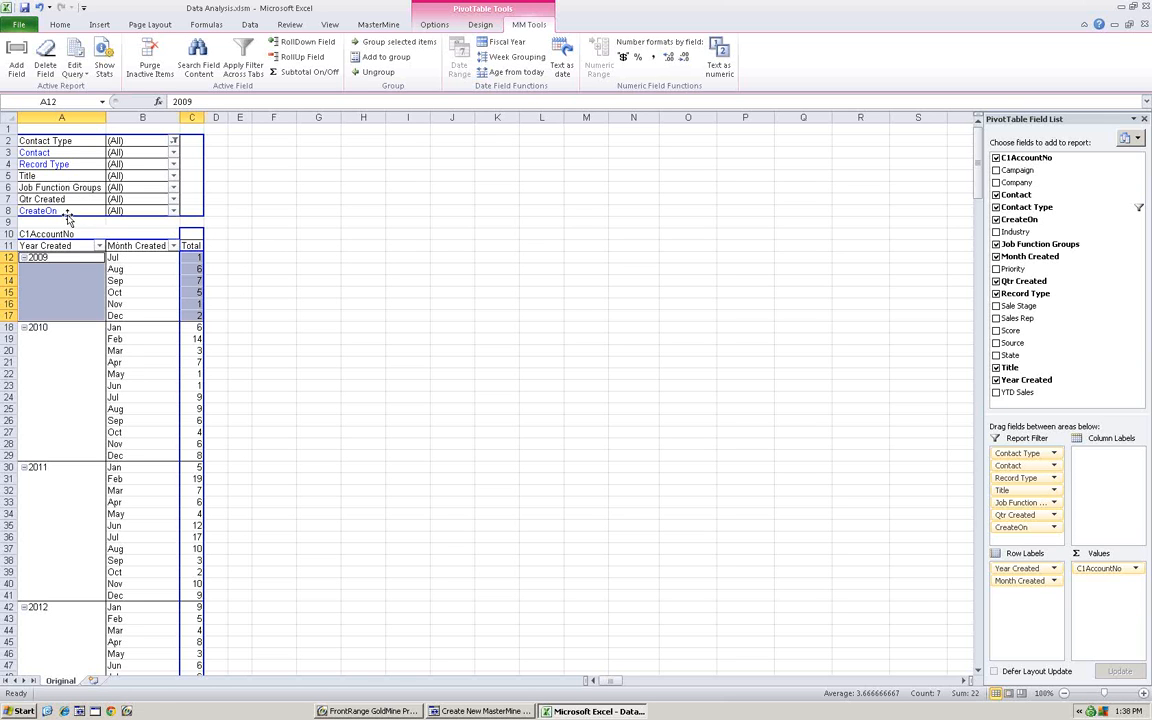
drag(62, 215, 170, 258)
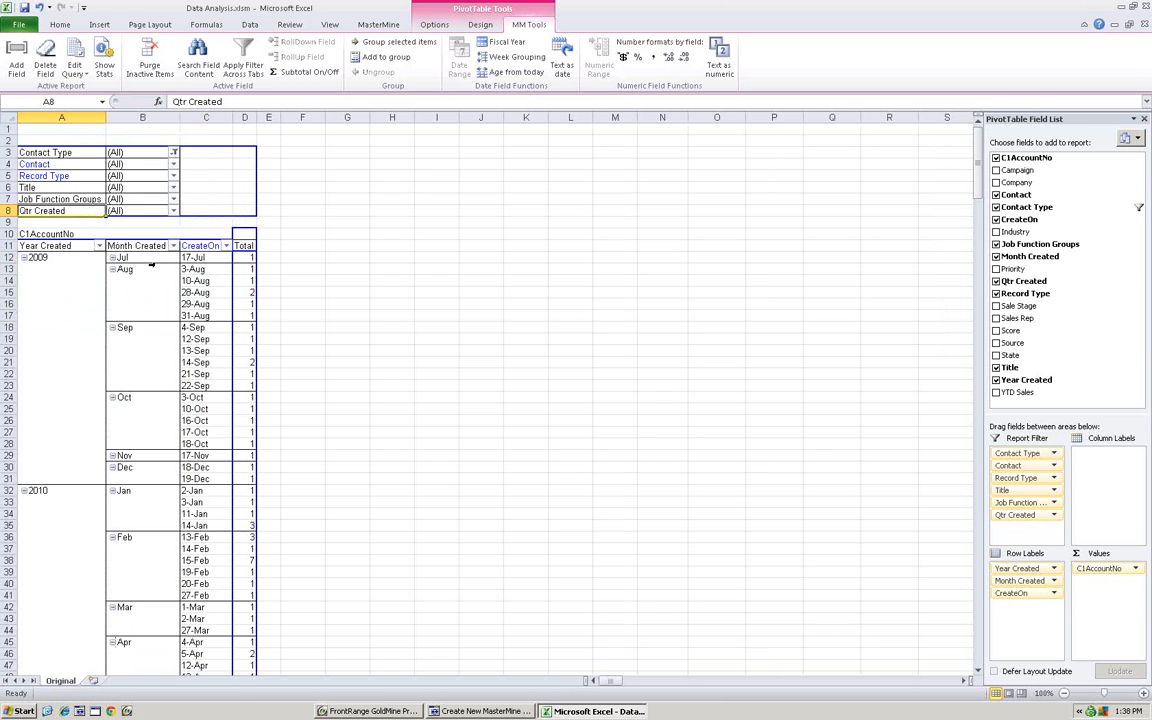
- Filter the Year Created row field to show only 2013
click(99, 246)
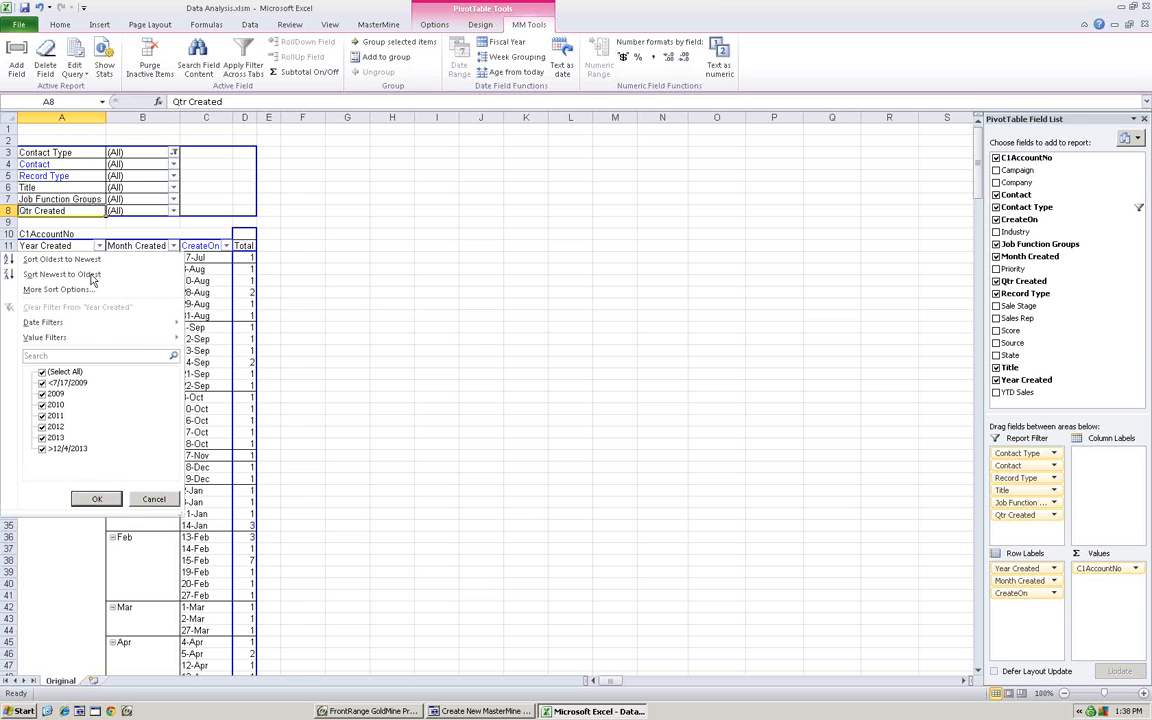
click(42, 371)
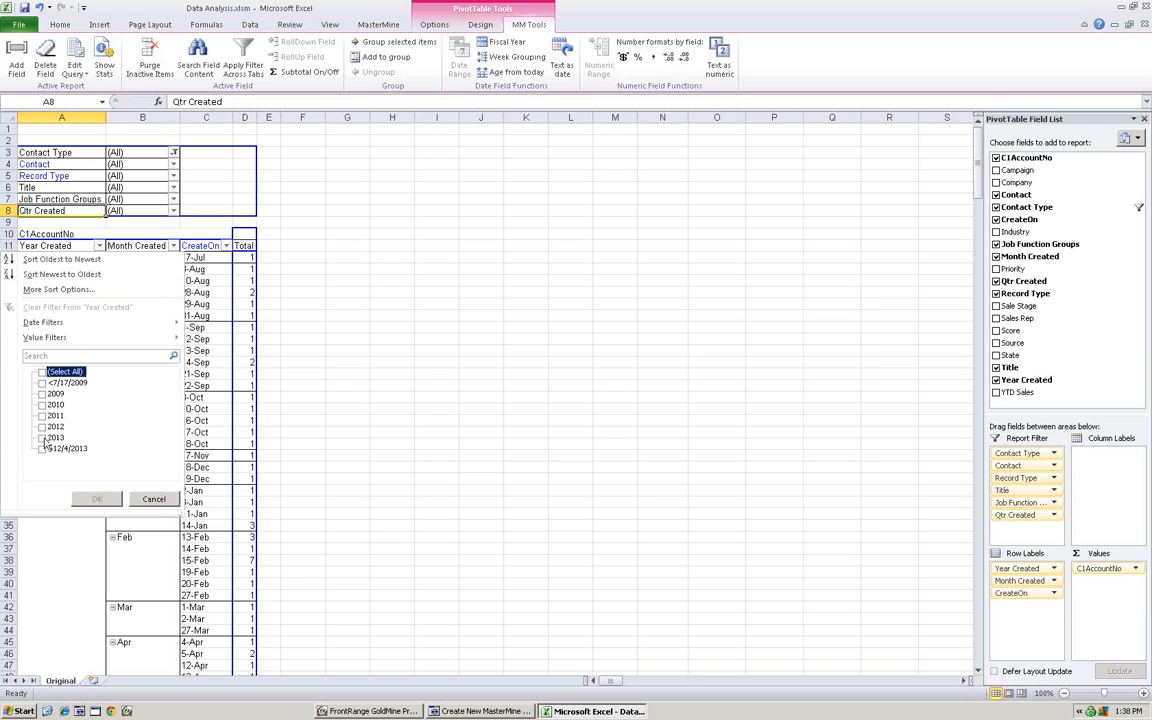
click(42, 437)
click(96, 499)
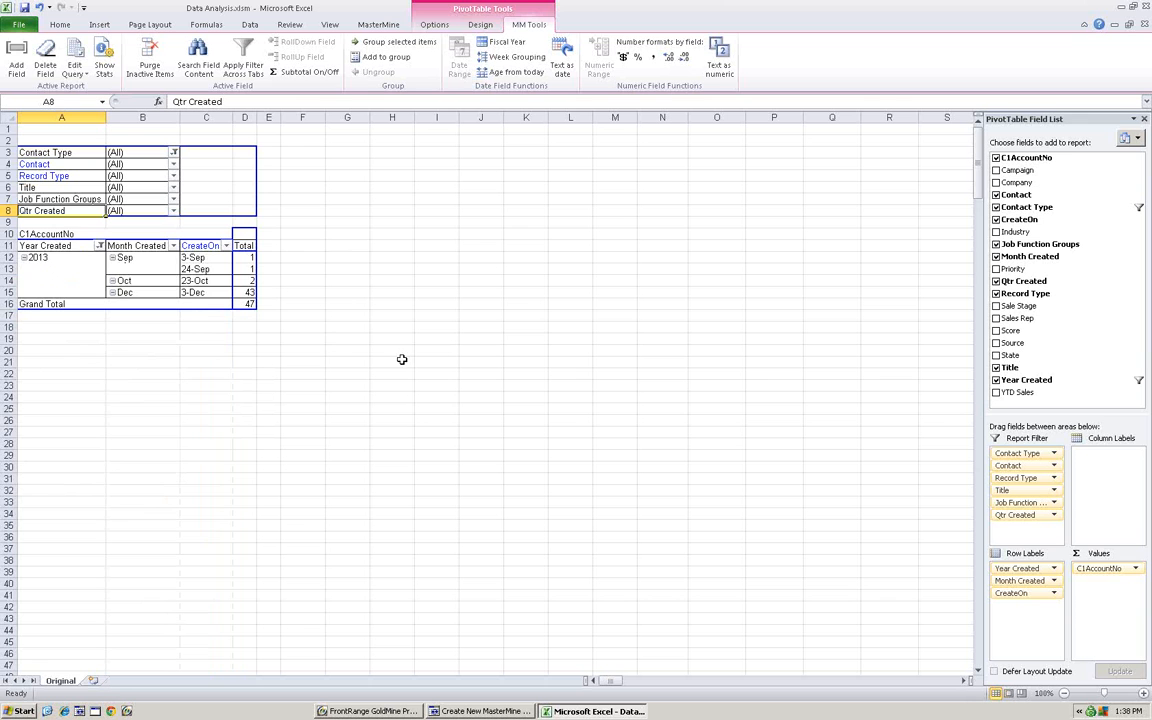
- Reselect all years in the Year Created filter
click(98, 246)
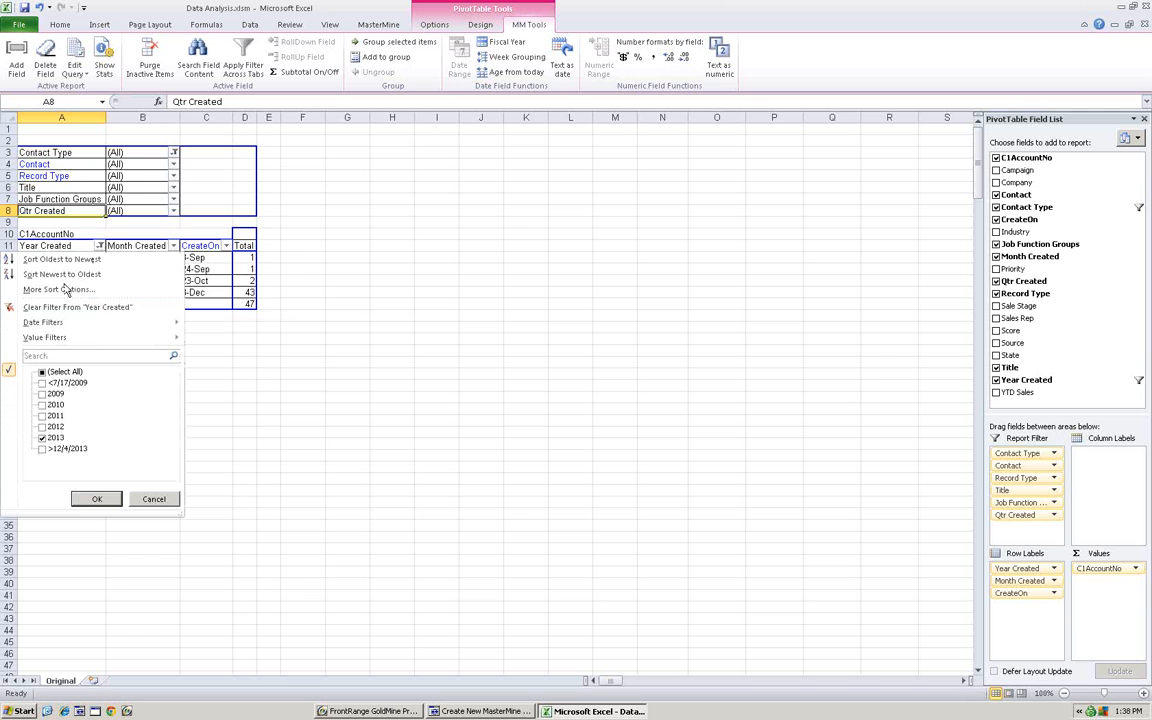
click(42, 373)
click(95, 498)
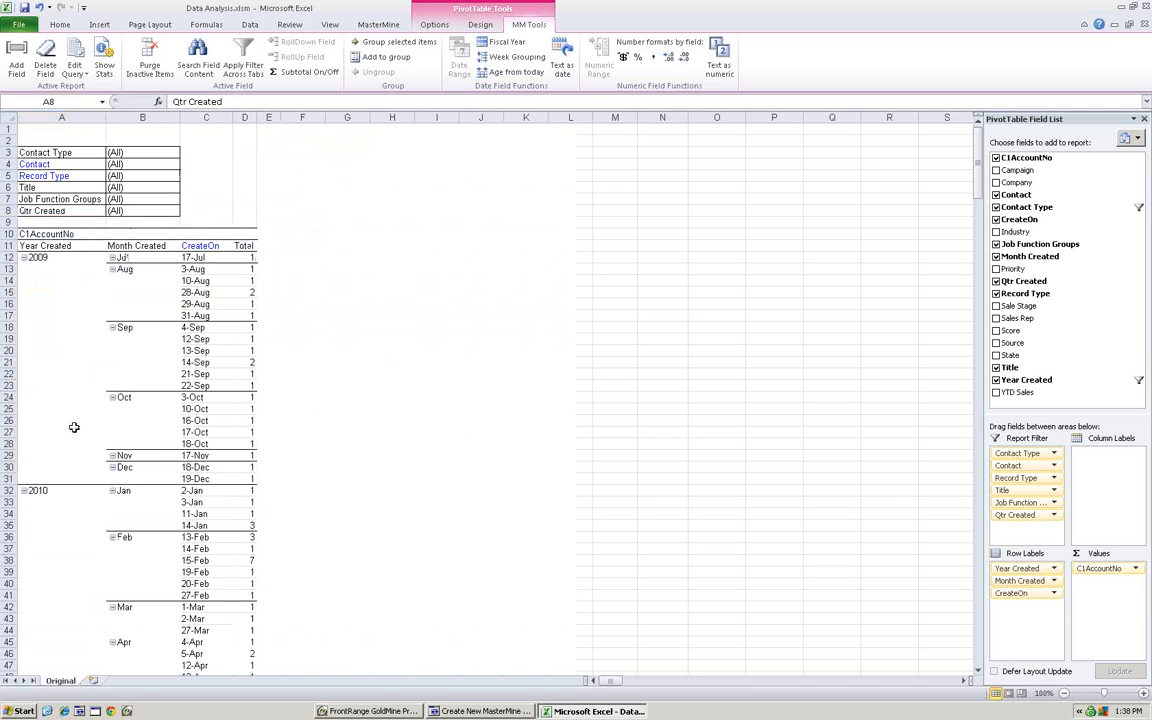
- Move Year Created from the row labels to the report filter and set it to 2013
click(60, 247)
drag(64, 240, 65, 218)
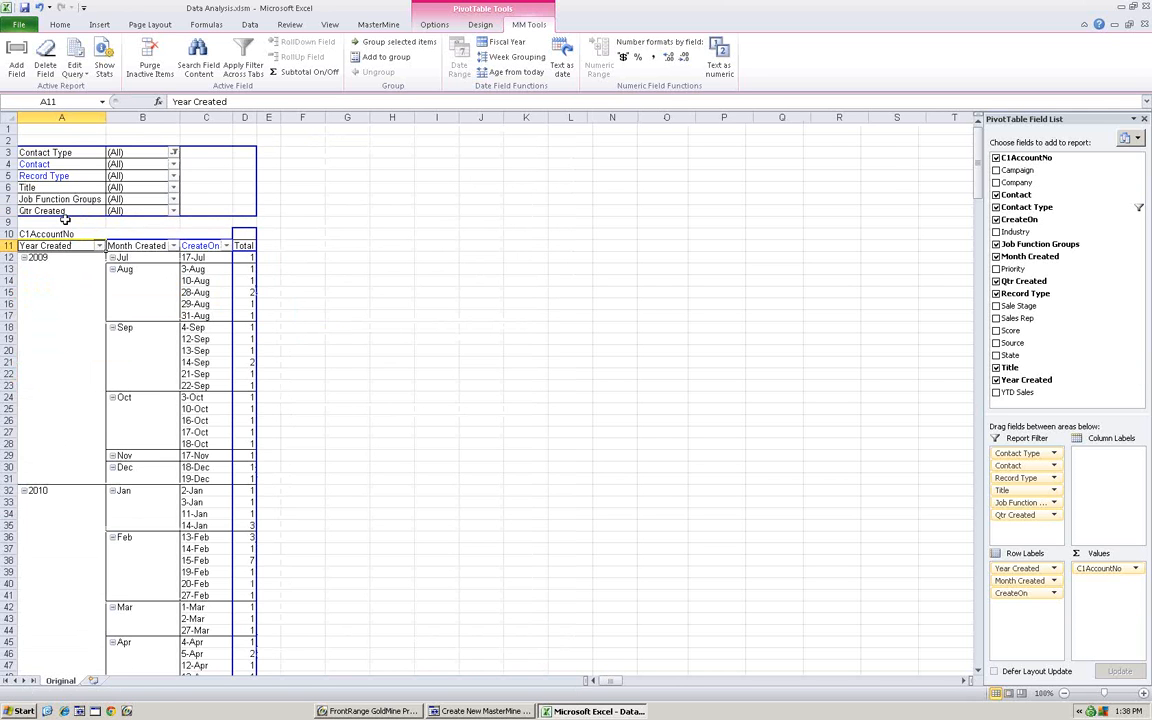
click(152, 211)
click(31, 308)
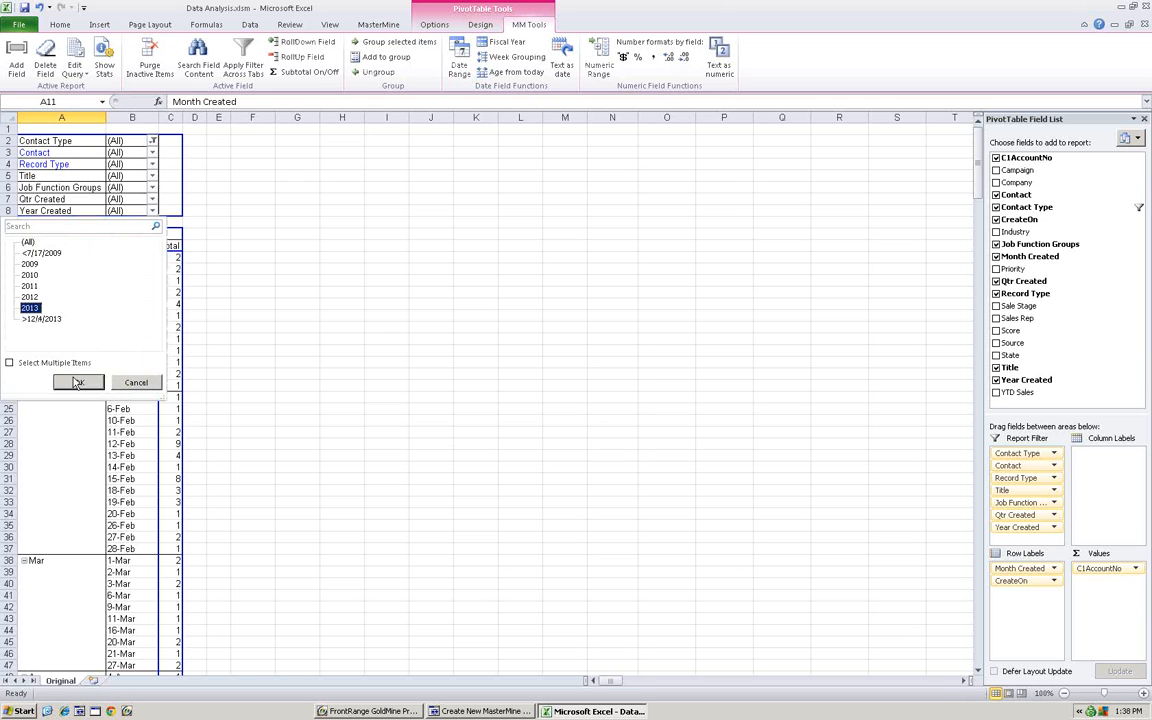
click(75, 383)
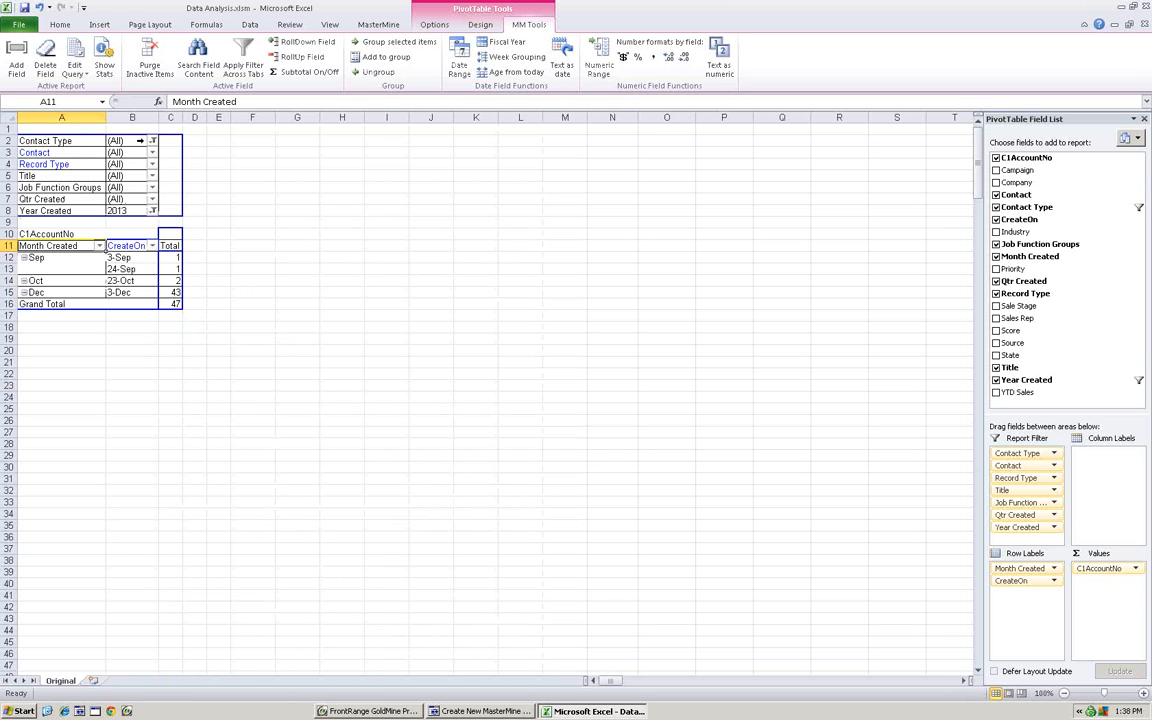
- Review the Contact Type filter selection and filter Job Function Groups to Customer Service
click(152, 141)
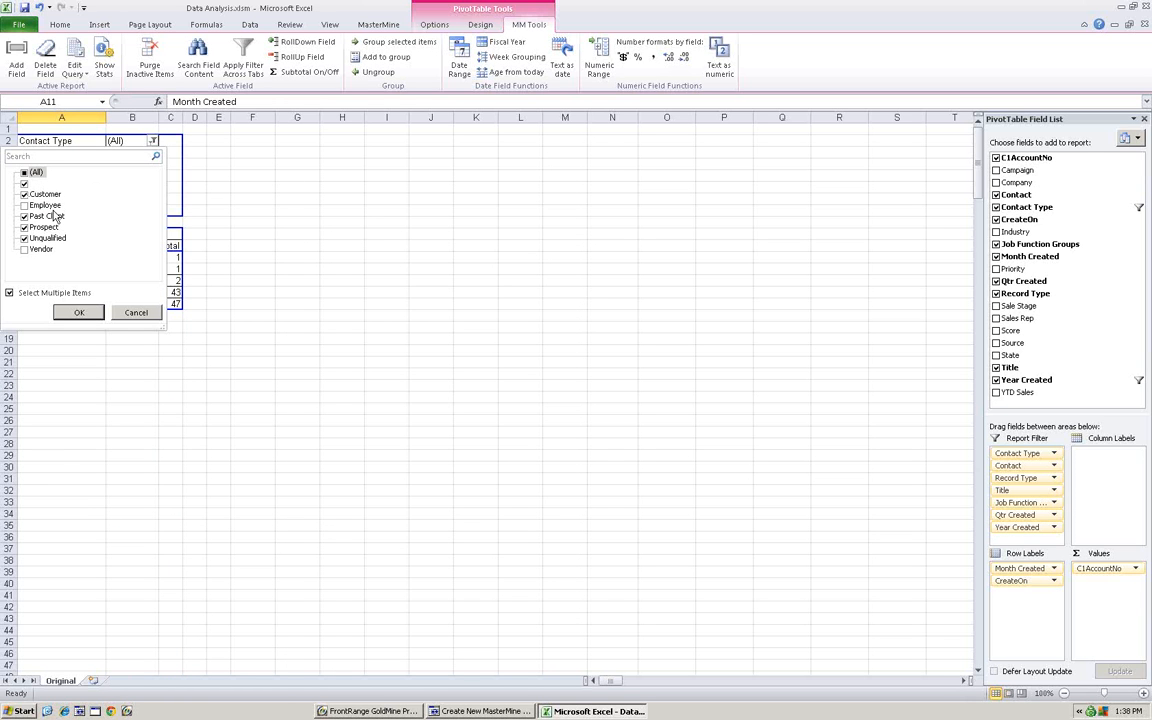
click(136, 312)
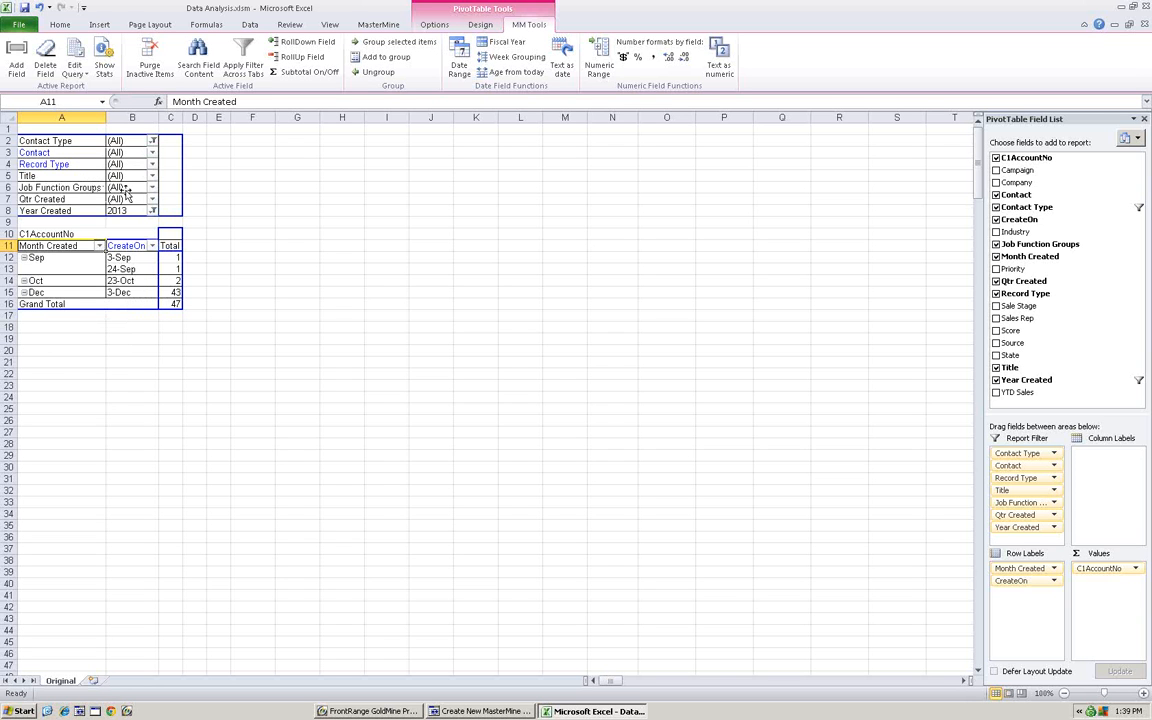
click(152, 187)
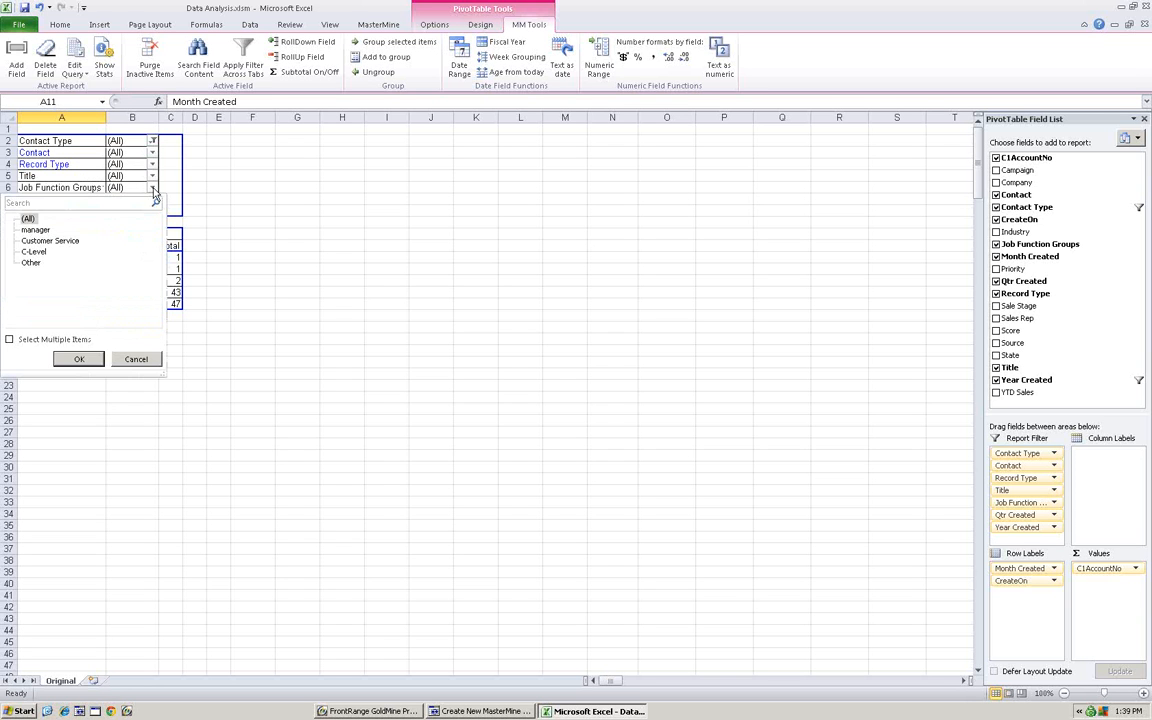
click(50, 241)
click(76, 360)
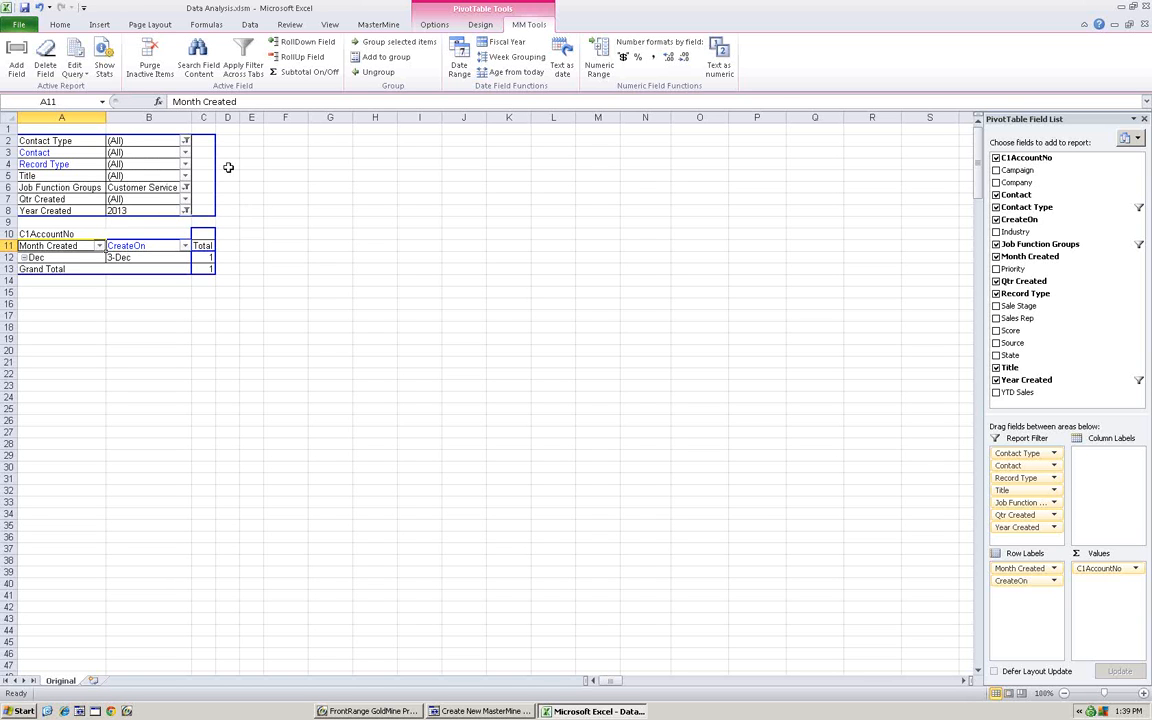
- Replace Month Created and CreateOn in the row labels with Contact, and set the Job Function Groups filter to Other
click(62, 212)
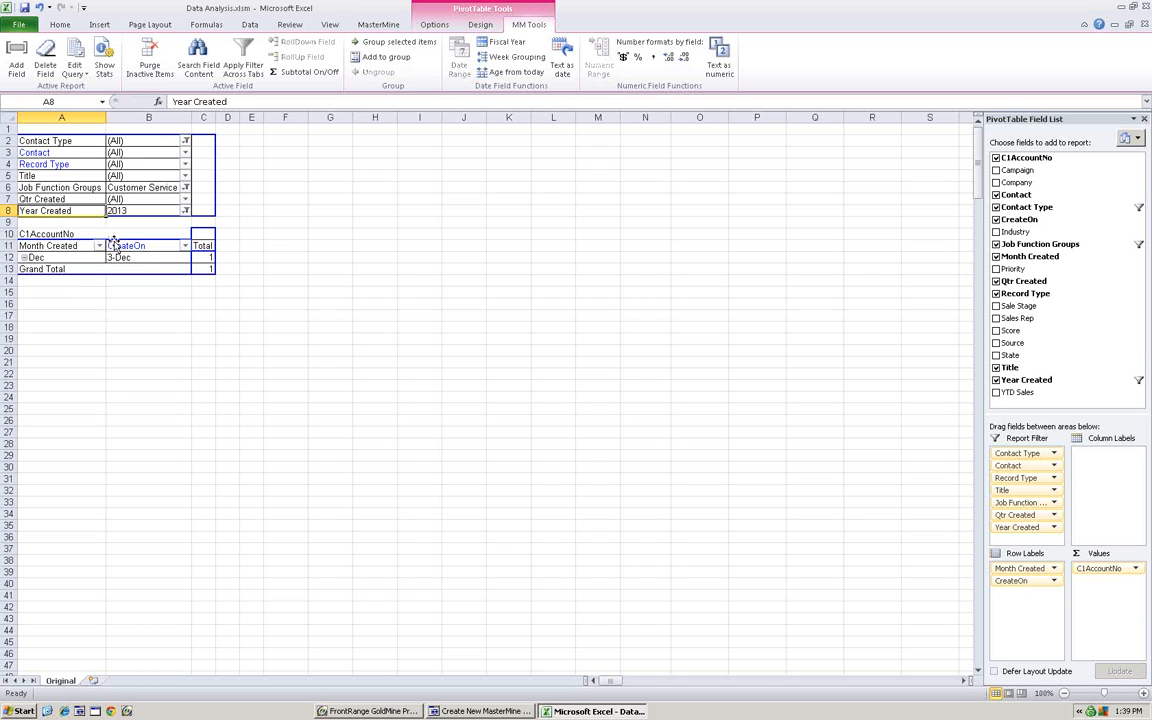
drag(118, 250, 65, 200)
mouse_move(58, 250)
mouse_down()
mouse_move(56, 202)
mouse_move(72, 250)
mouse_up()
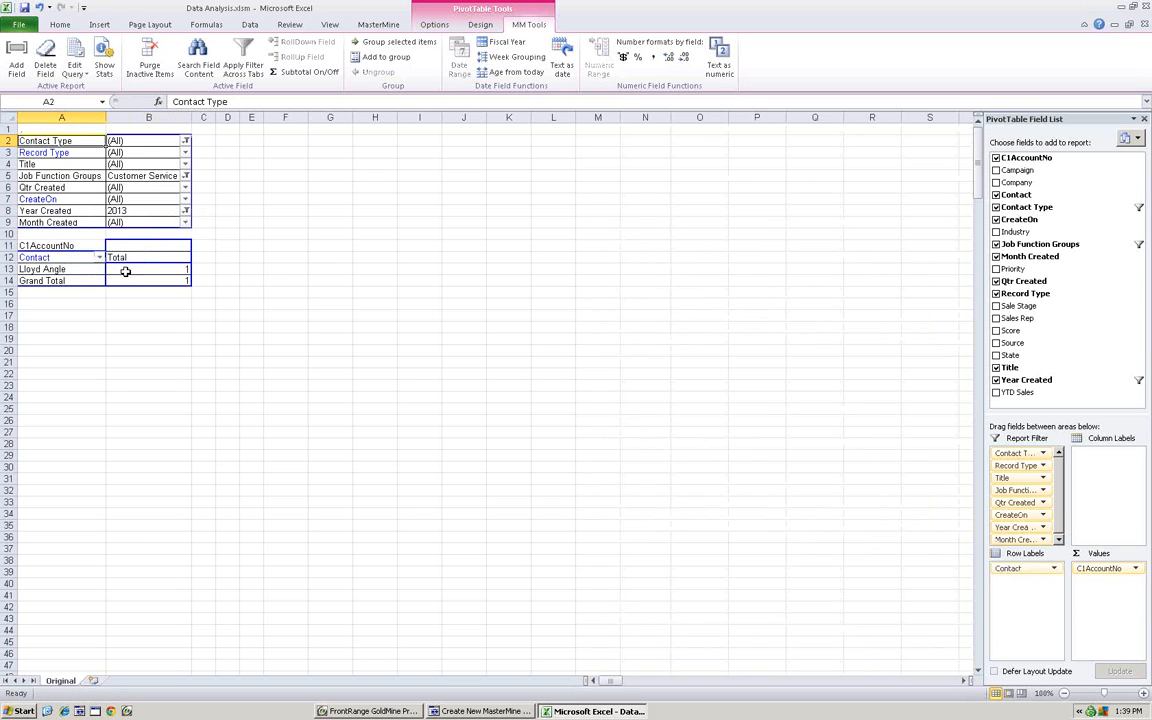
click(184, 176)
click(55, 251)
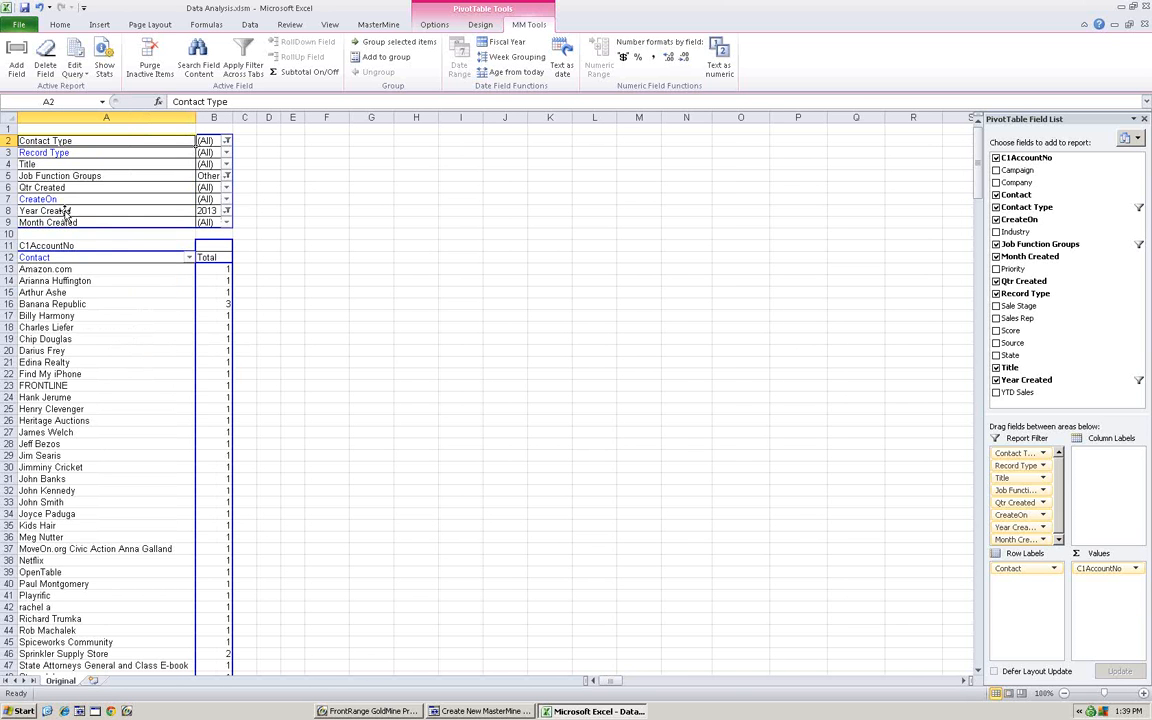
- Move Year Created to the row labels after Contact and limit it to 2013
drag(52, 211, 177, 322)
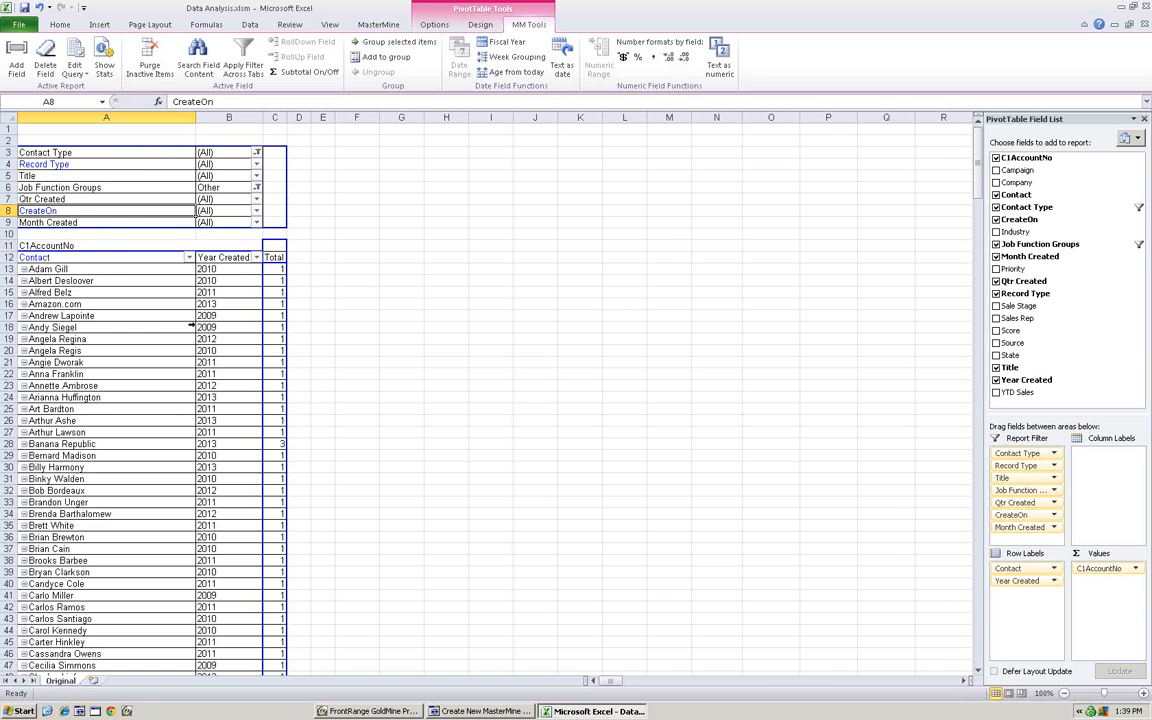
click(257, 258)
click(119, 383)
click(120, 449)
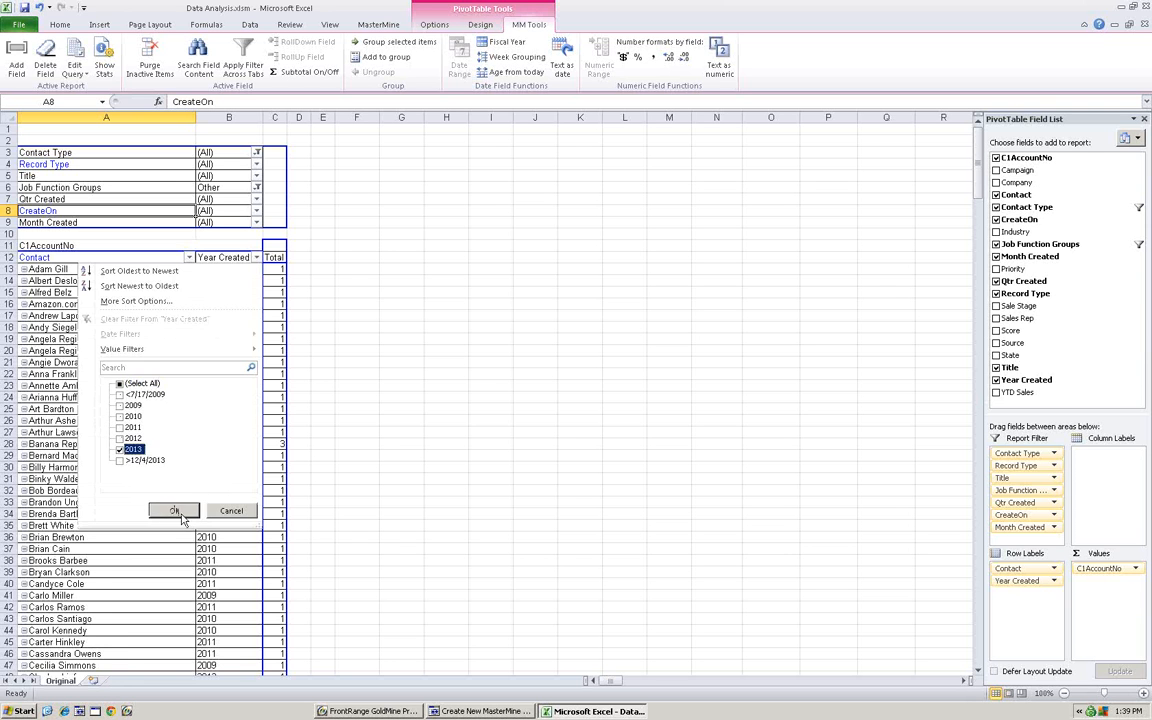
click(174, 511)
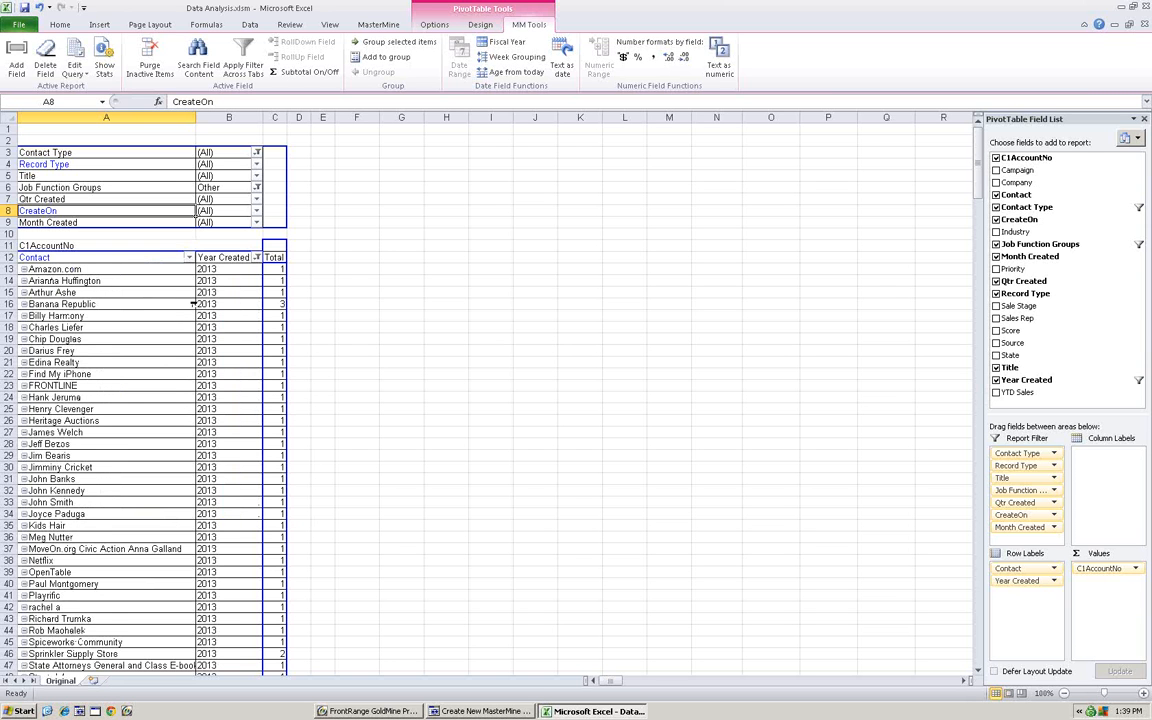
- Look through the listed contacts and move Year Created back to the report filter
scroll(200, 350, down, 4)
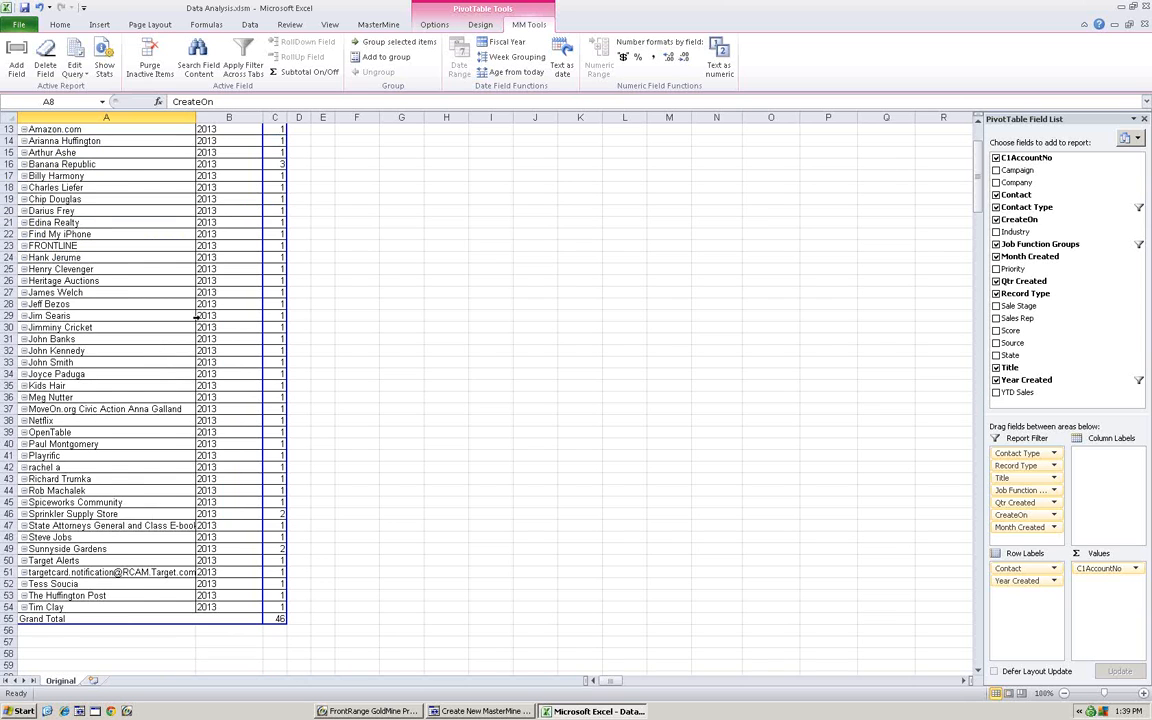
scroll(240, 203, up, 1)
scroll(240, 203, up, 1)
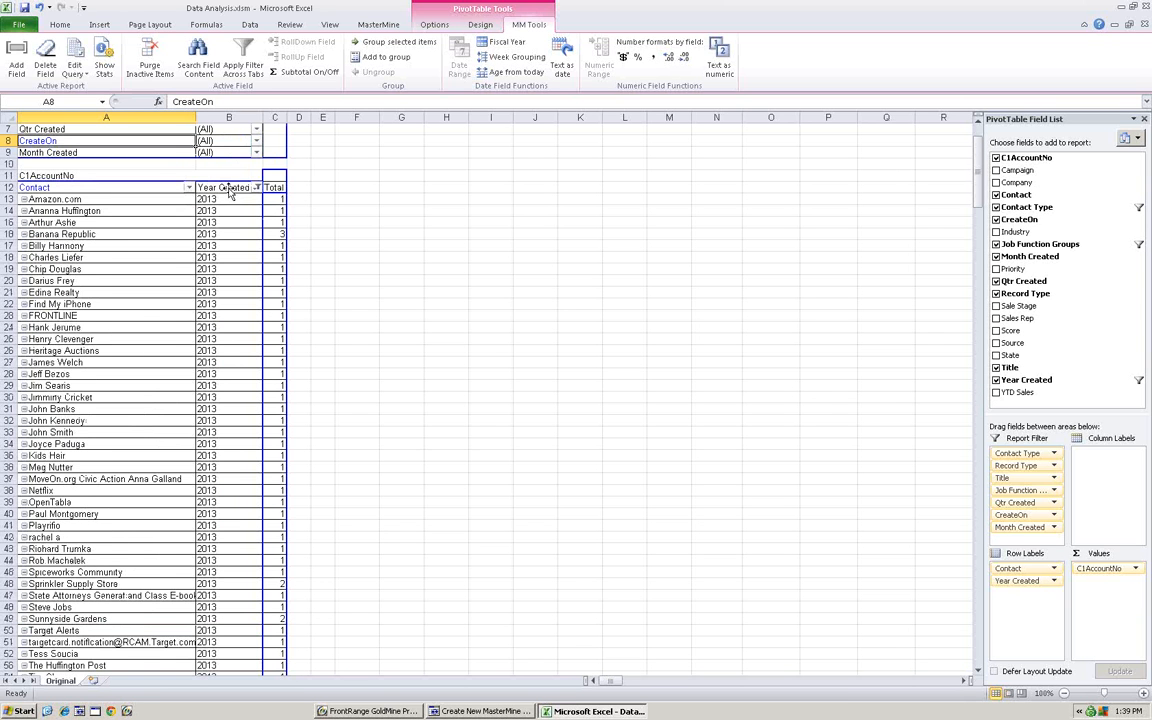
drag(229, 193, 231, 157)
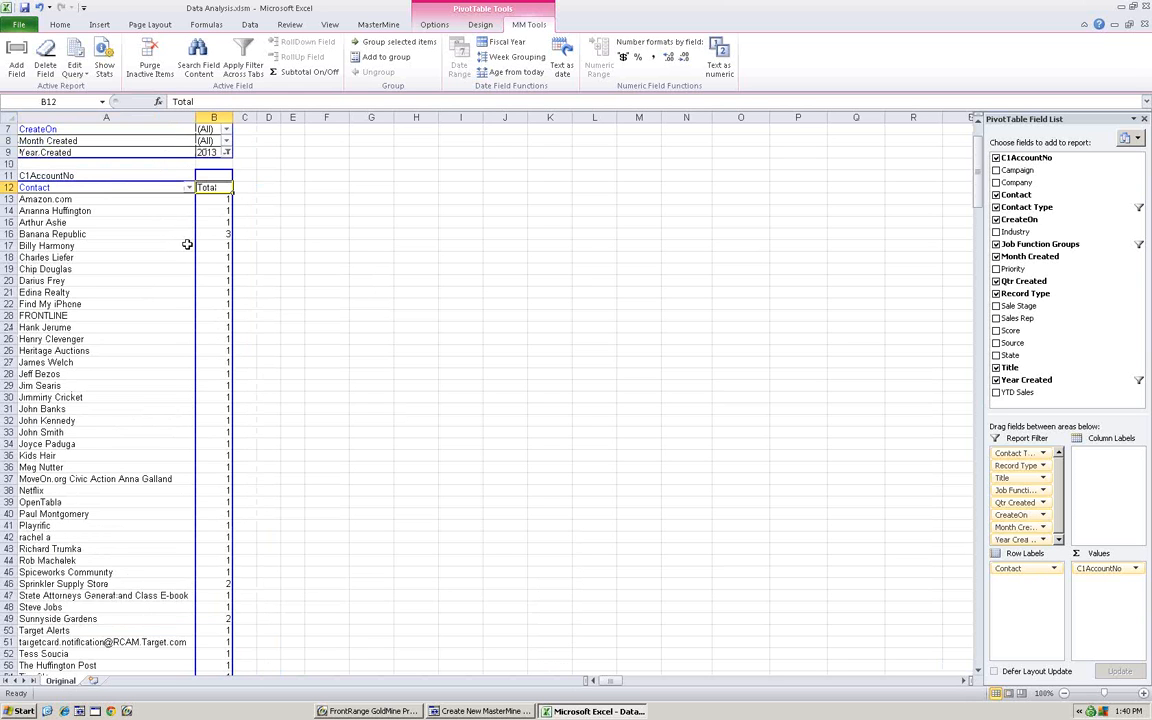
- Add the Title field to the row labels after Contact
scroll(187, 244, up, 2)
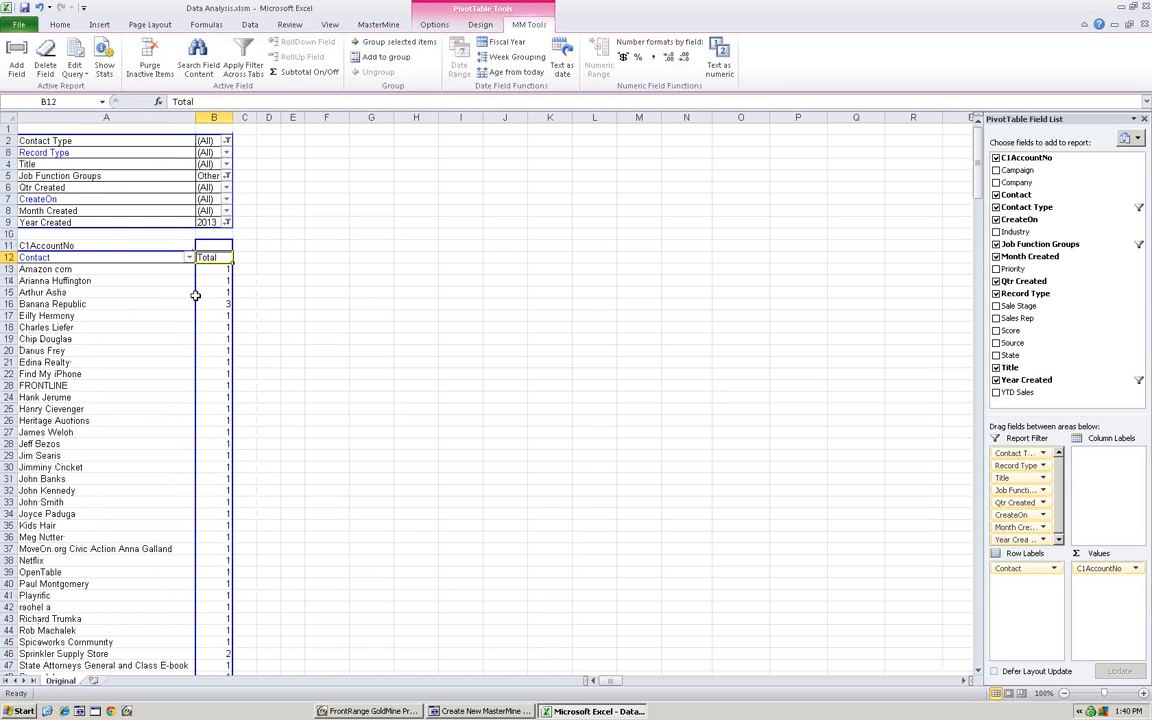
drag(88, 164, 162, 300)
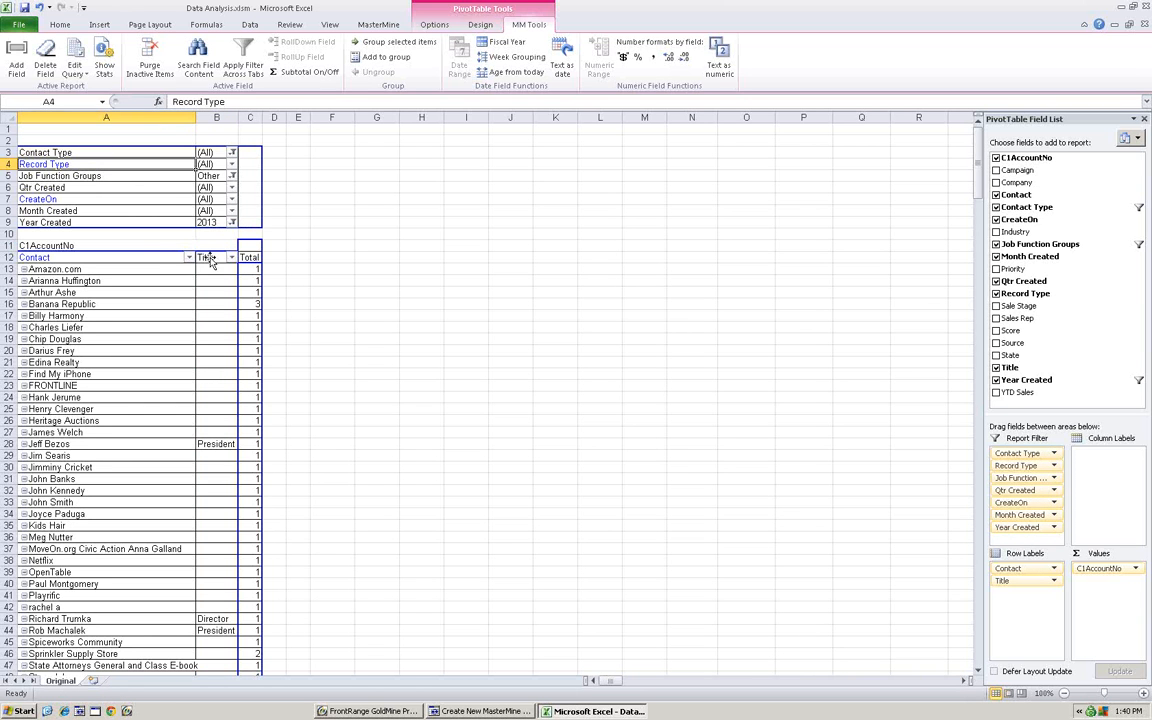
- Move Title and Contact to the report filter, and place Year Created, Month Created and CreateOn in the row labels
drag(214, 256, 55, 257)
drag(55, 200, 98, 254)
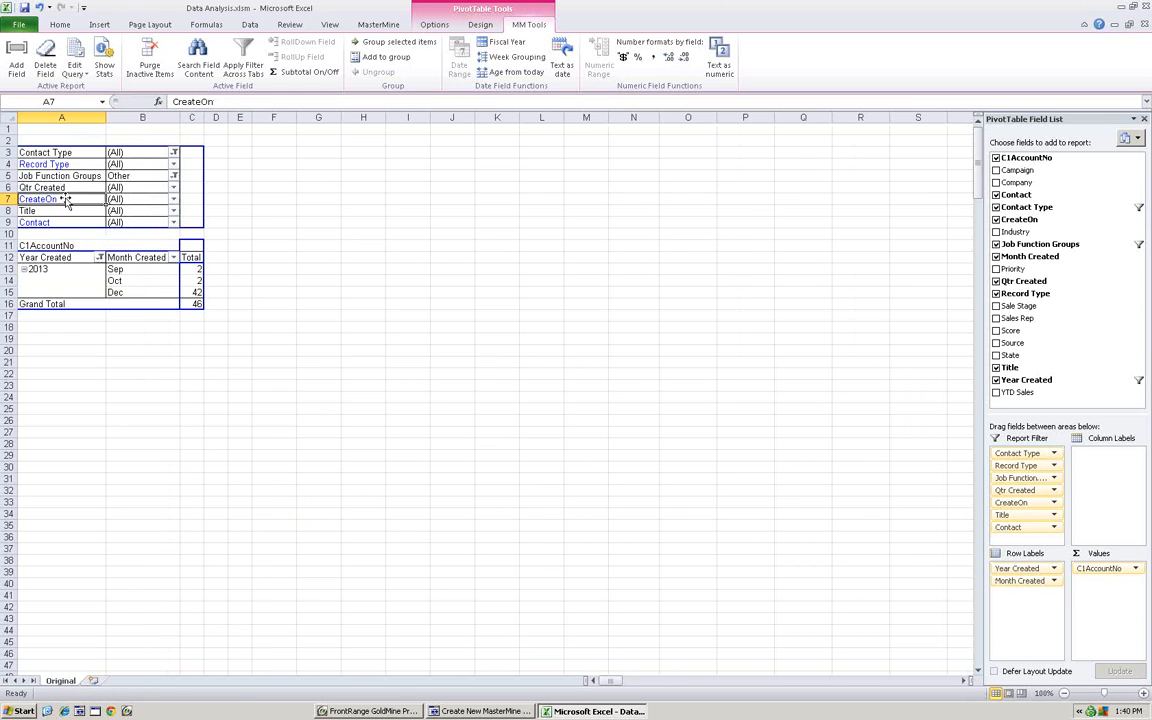
drag(62, 199, 195, 298)
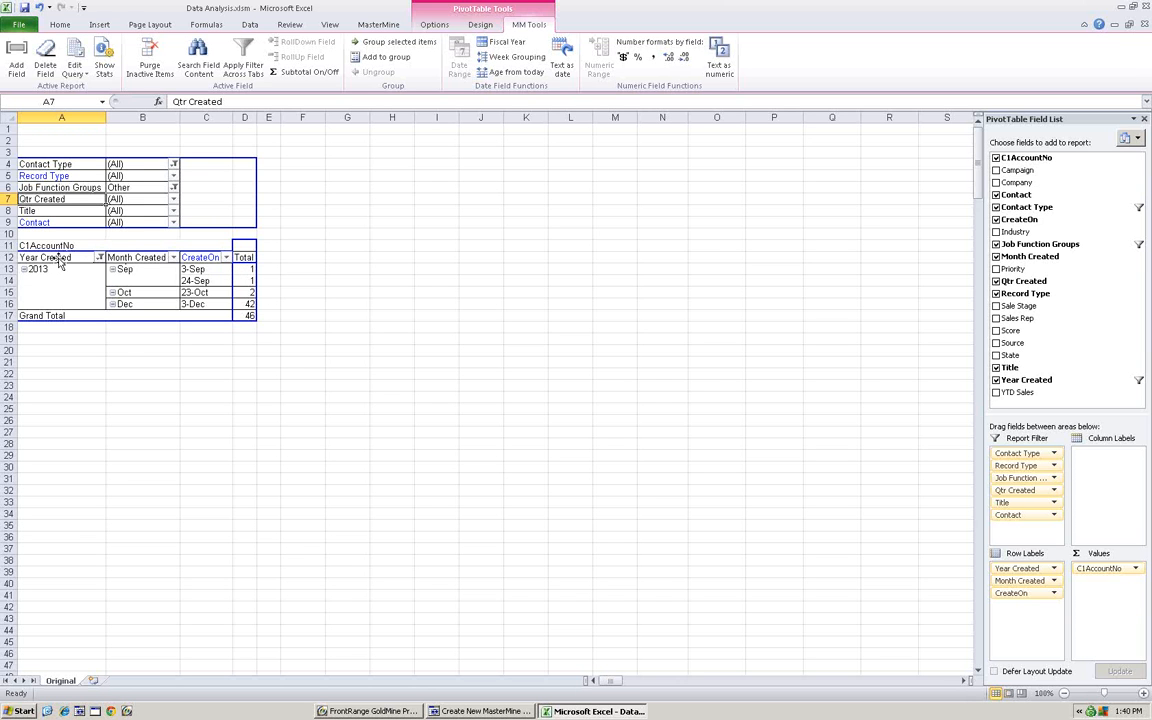
- Move Year Created after CreateOn in the row labels, and replace Month Created with Contact as the first row field
drag(86, 258, 208, 255)
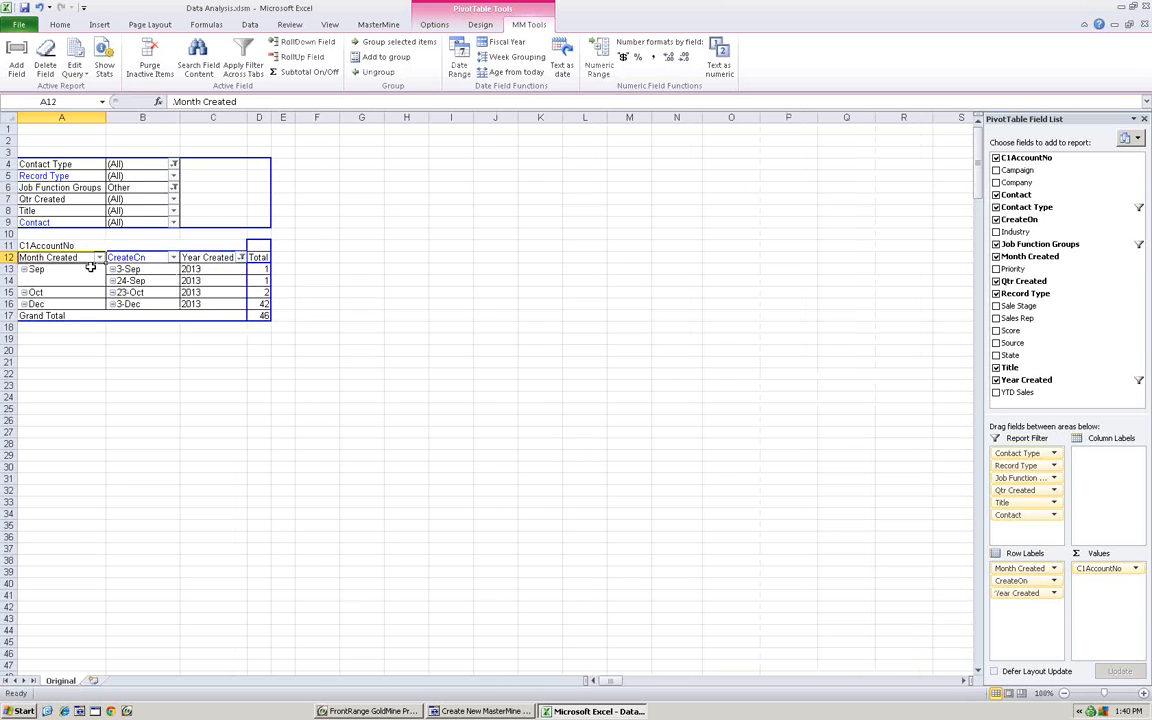
drag(63, 261, 55, 228)
click(48, 208)
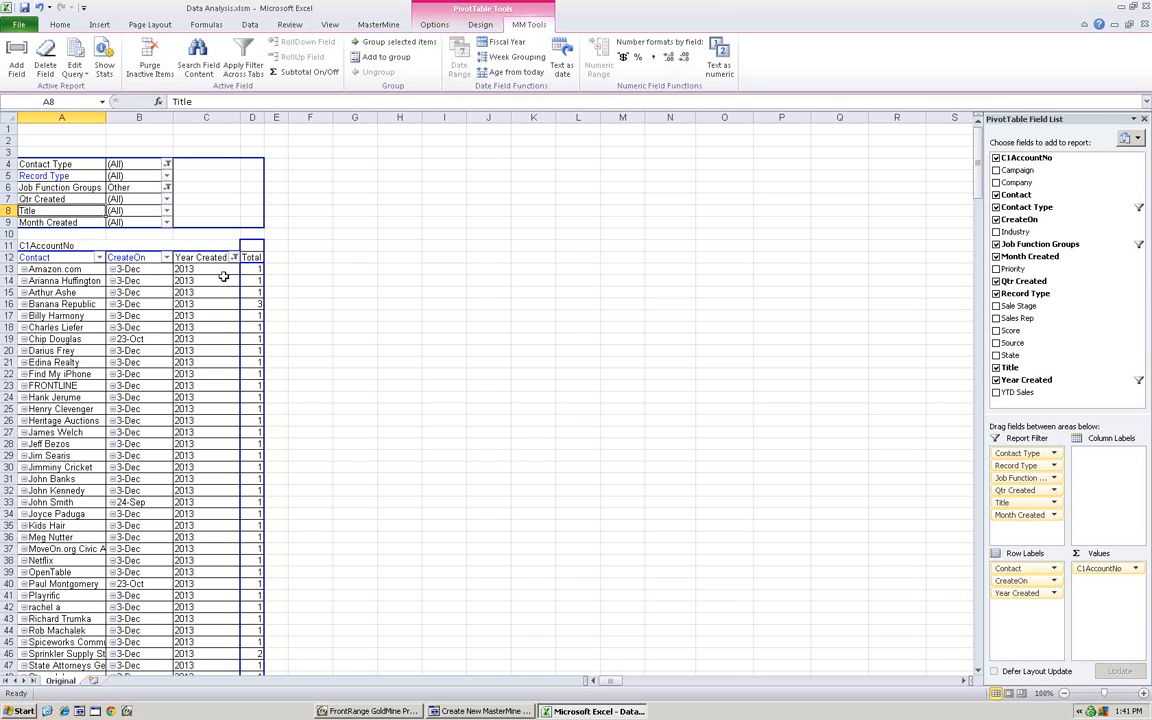
- Add a date query field based on Contact1's CREATEON to the report, named CreatedOn, after the Company field
click(134, 268)
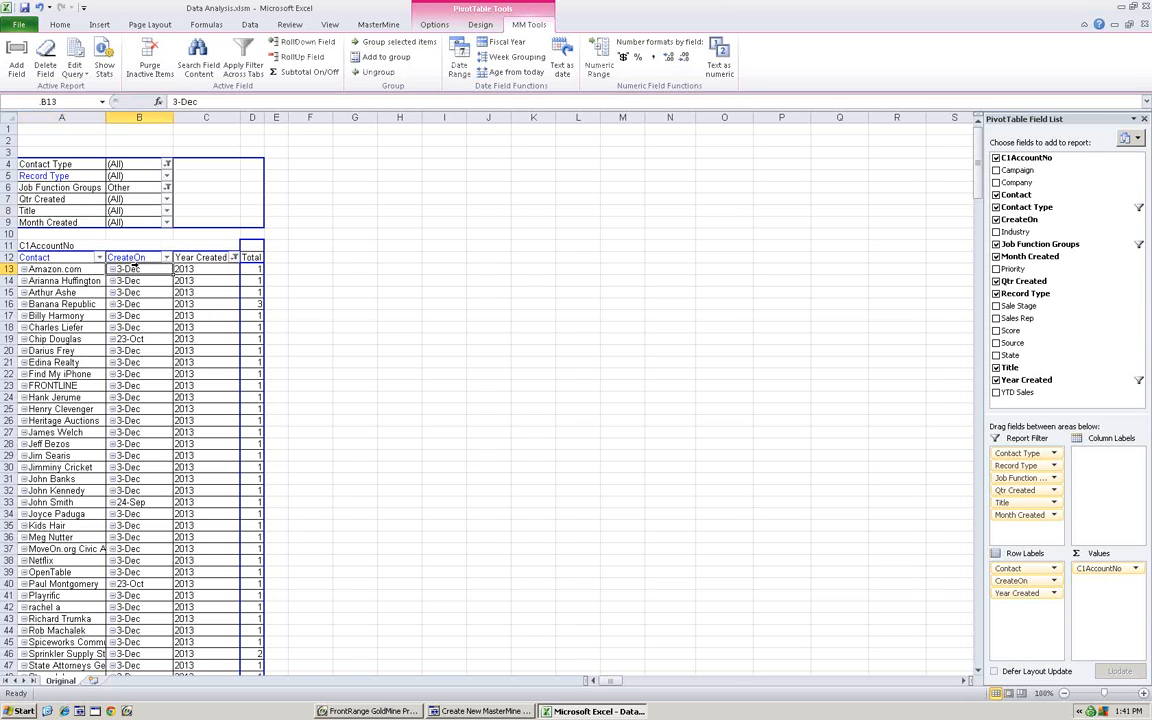
click(200, 269)
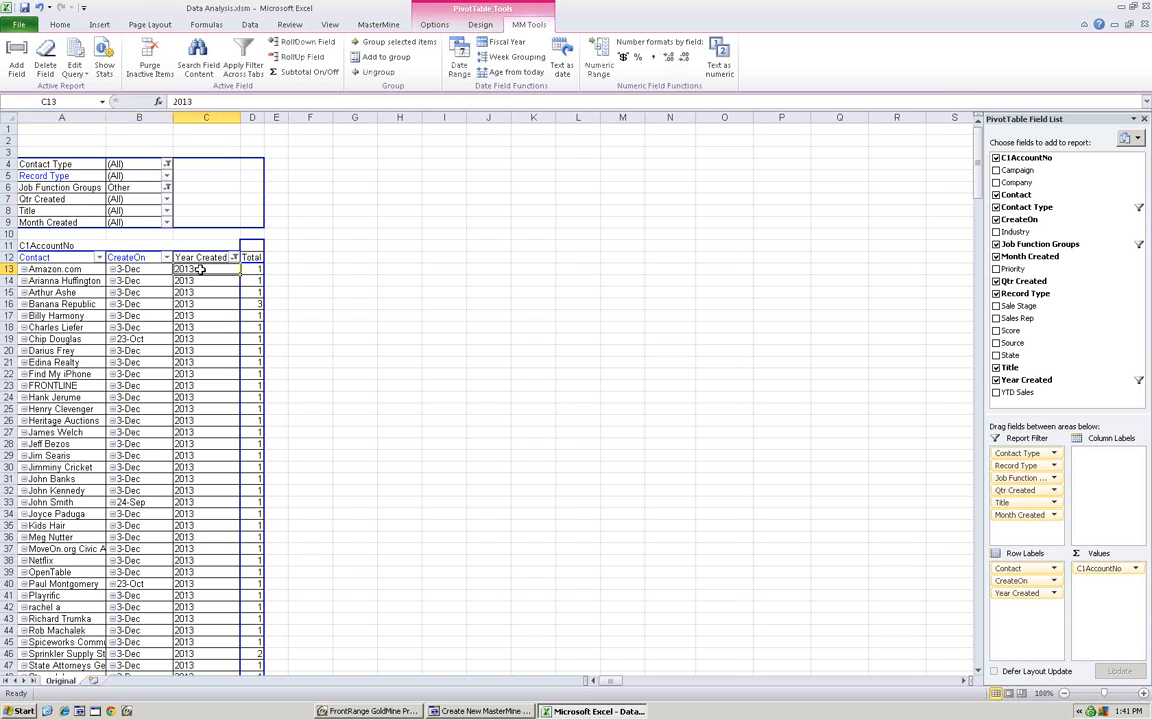
click(17, 55)
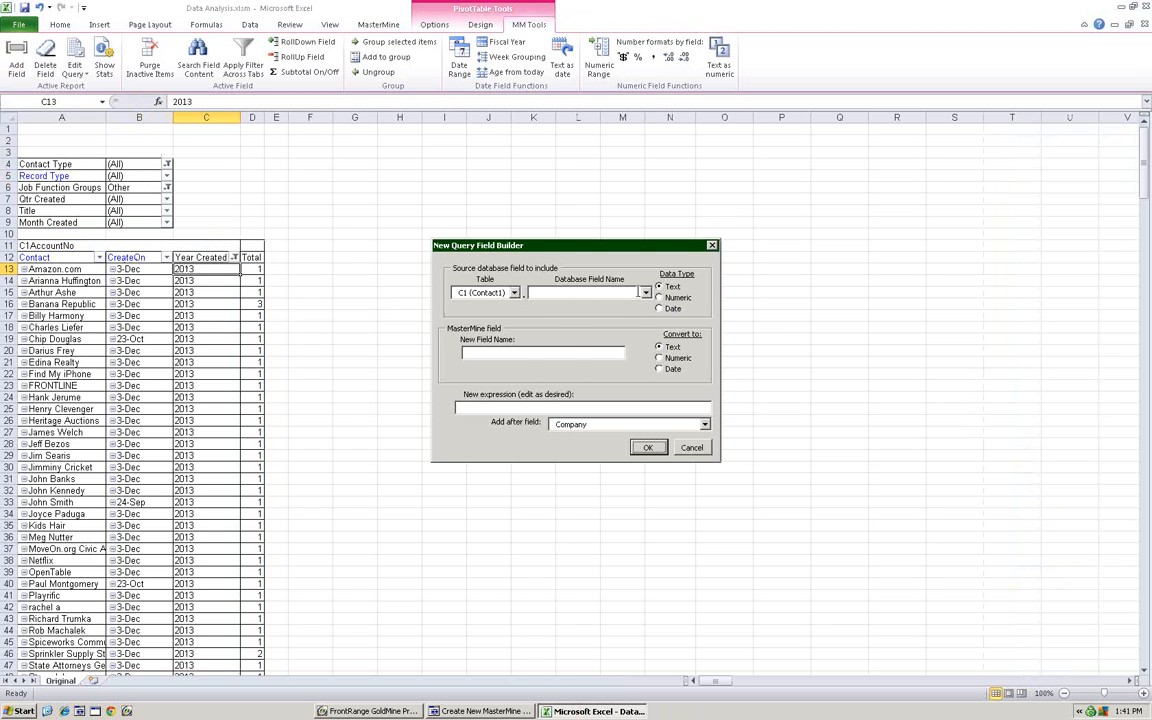
click(646, 293)
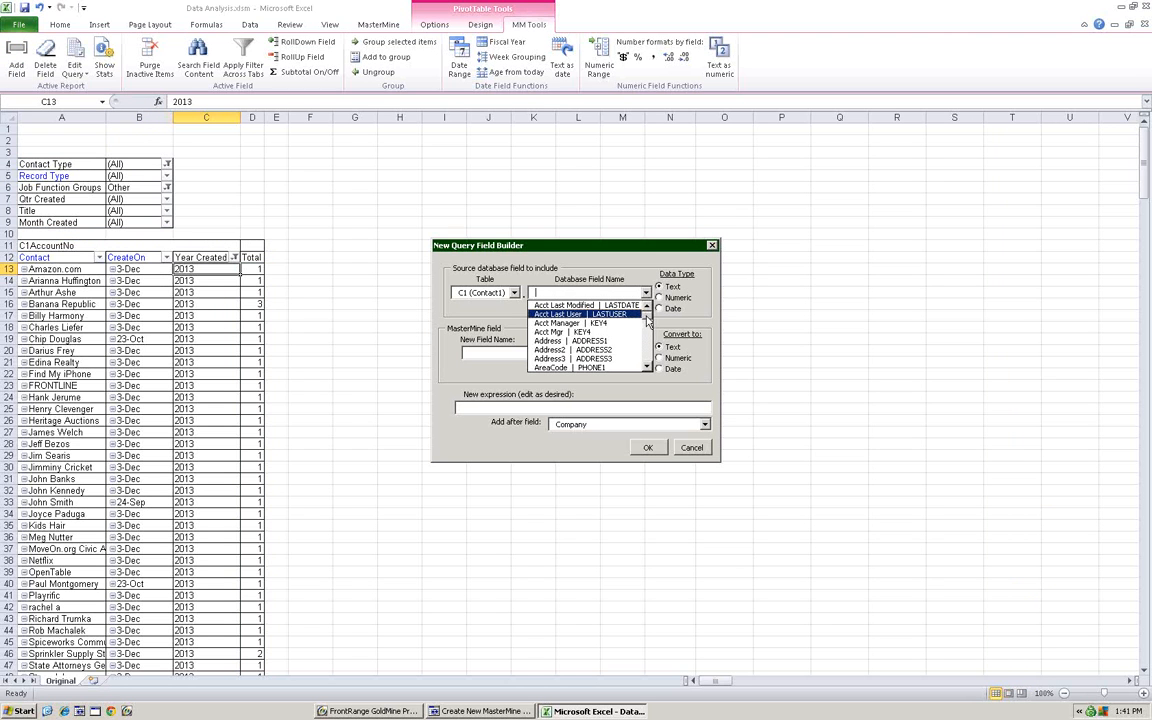
scroll(647, 330, down, 4)
scroll(648, 330, down, 2)
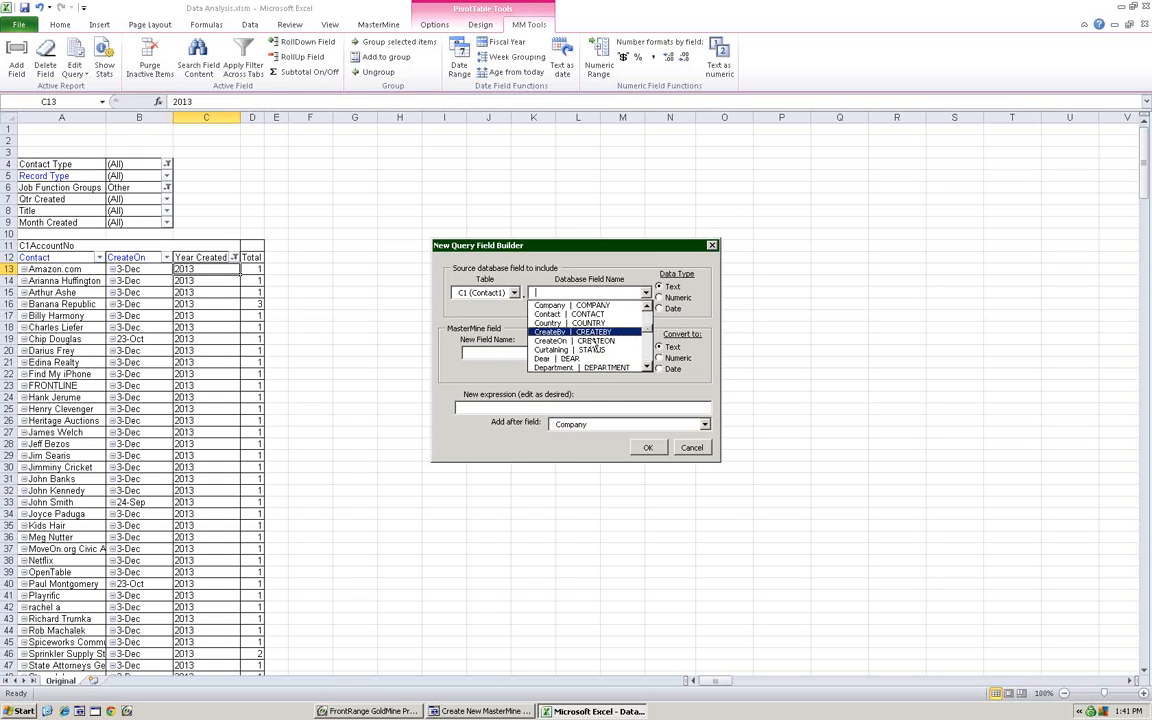
click(595, 342)
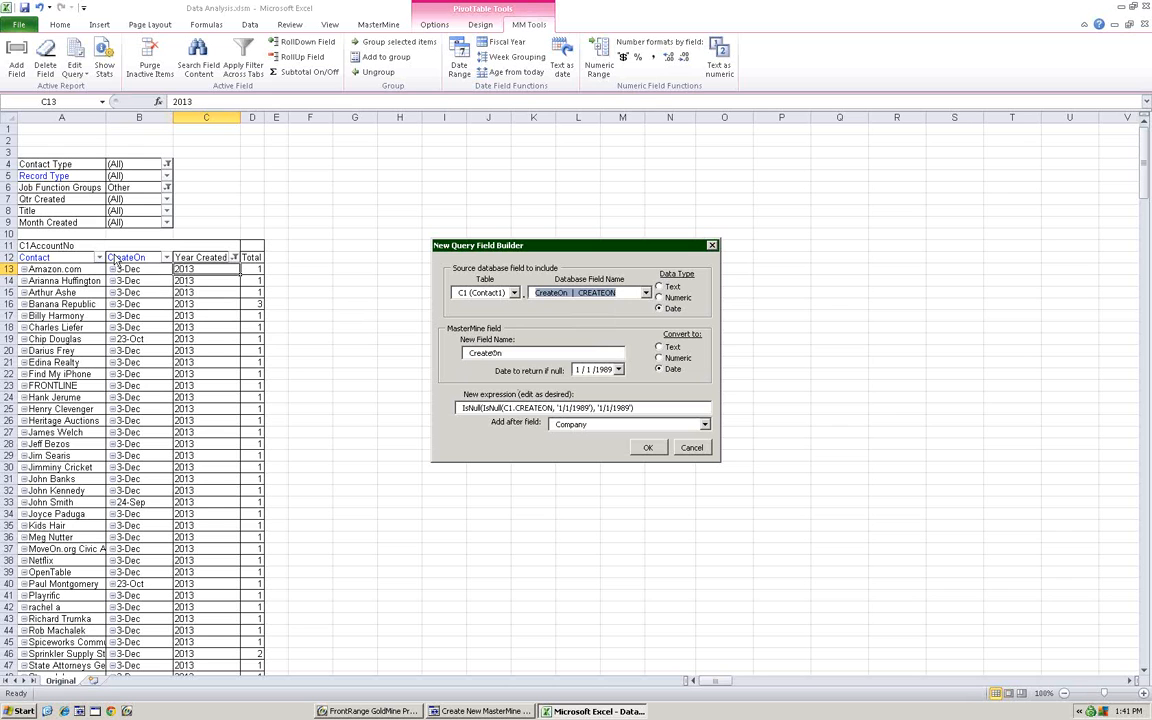
click(515, 352)
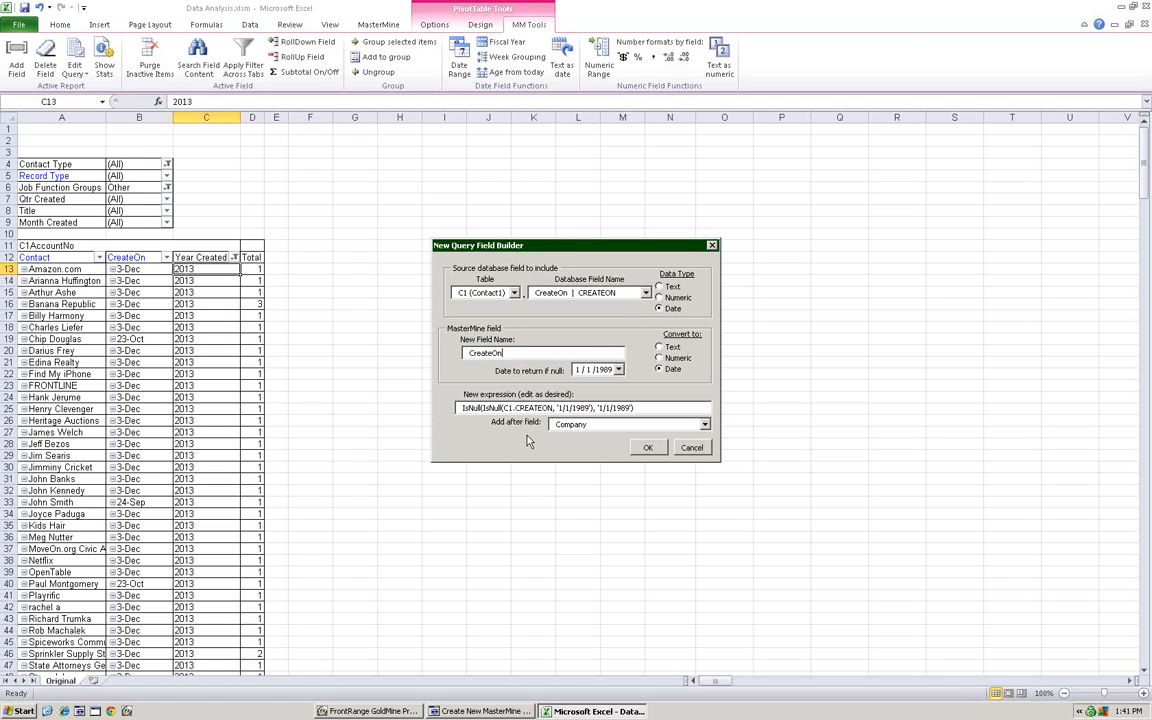
key(BackSpace)
key(BackSpace)
click(650, 449)
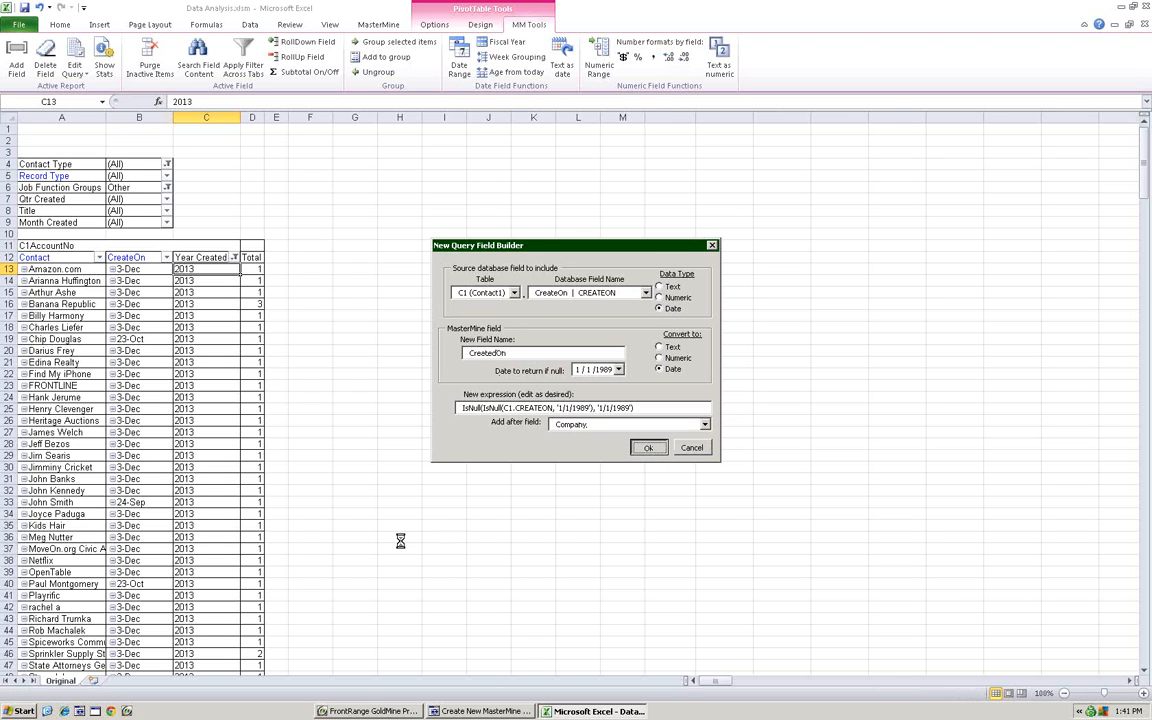
click(571, 383)
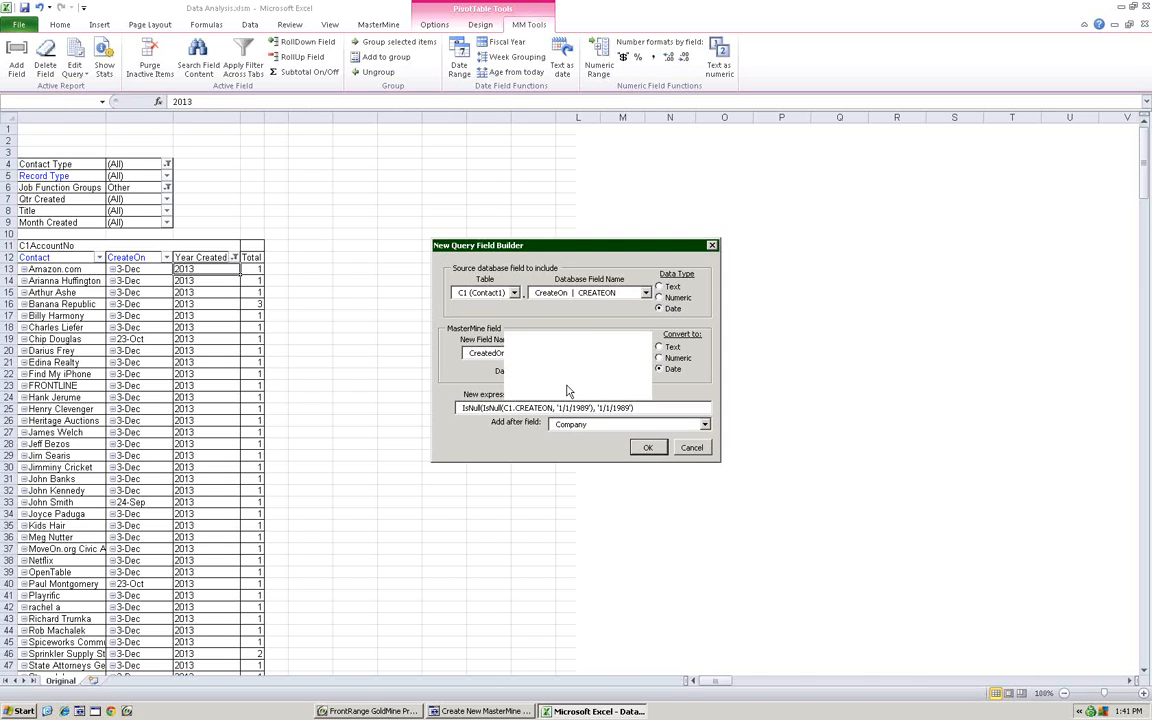
- Place CreatedOn after Contact in the row labels, move CreateOn and Year Created to the report filter, and widen the Contact column
click(62, 223)
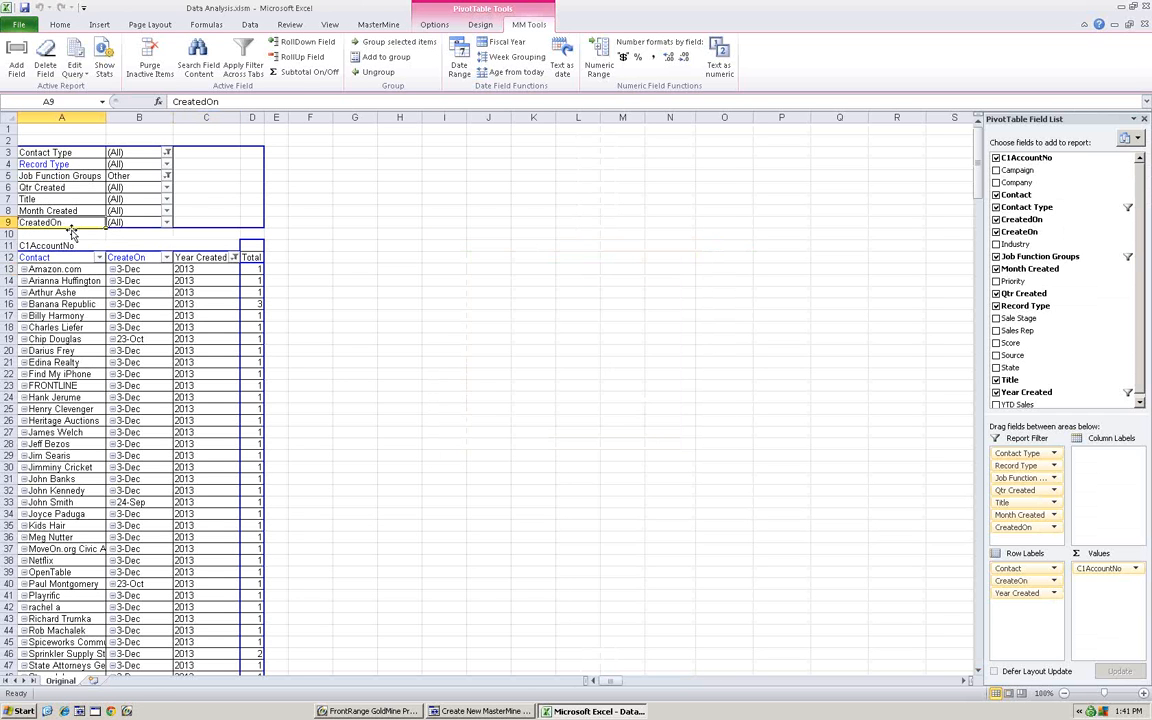
drag(71, 229, 219, 343)
click(142, 258)
drag(124, 250, 100, 231)
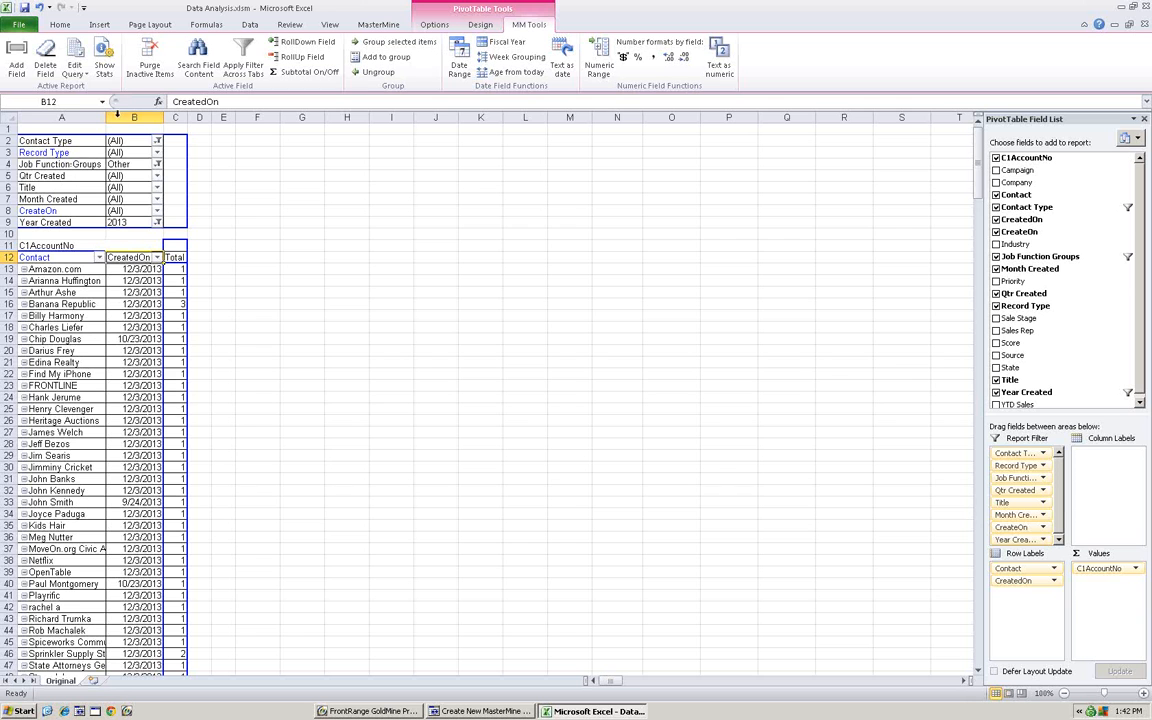
drag(105, 115, 130, 115)
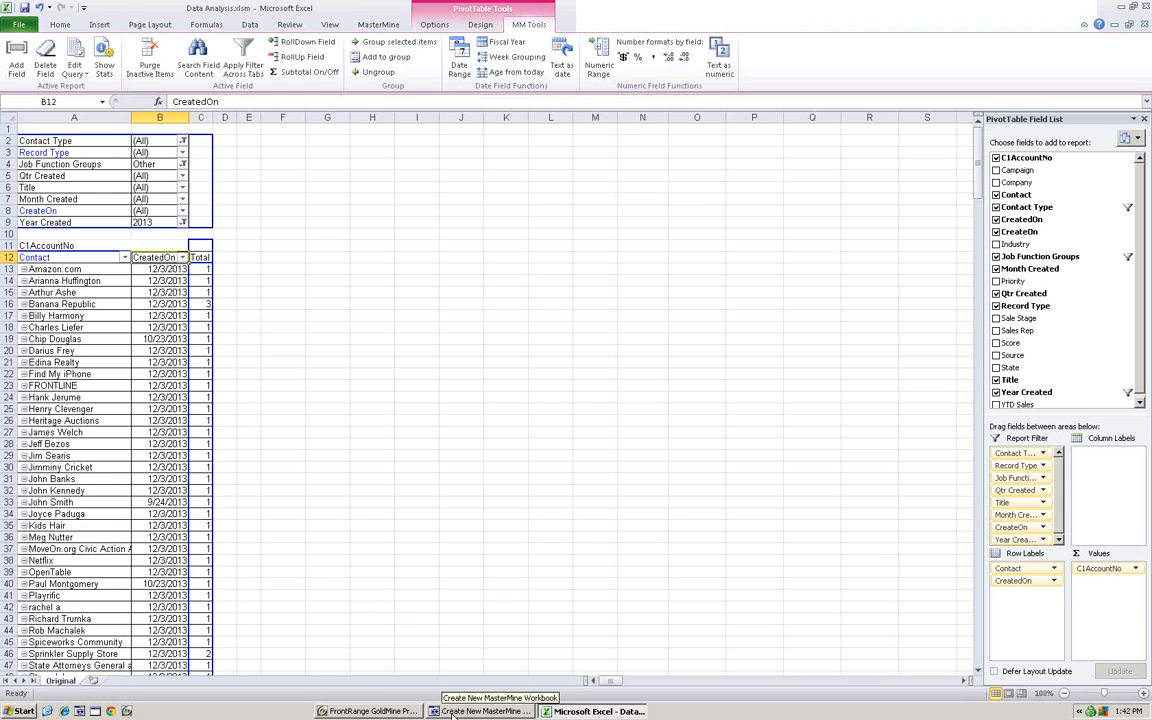
- Create a new MasterMine report of history activities limited to Sale, keeping the default fields and report name
click(452, 713)
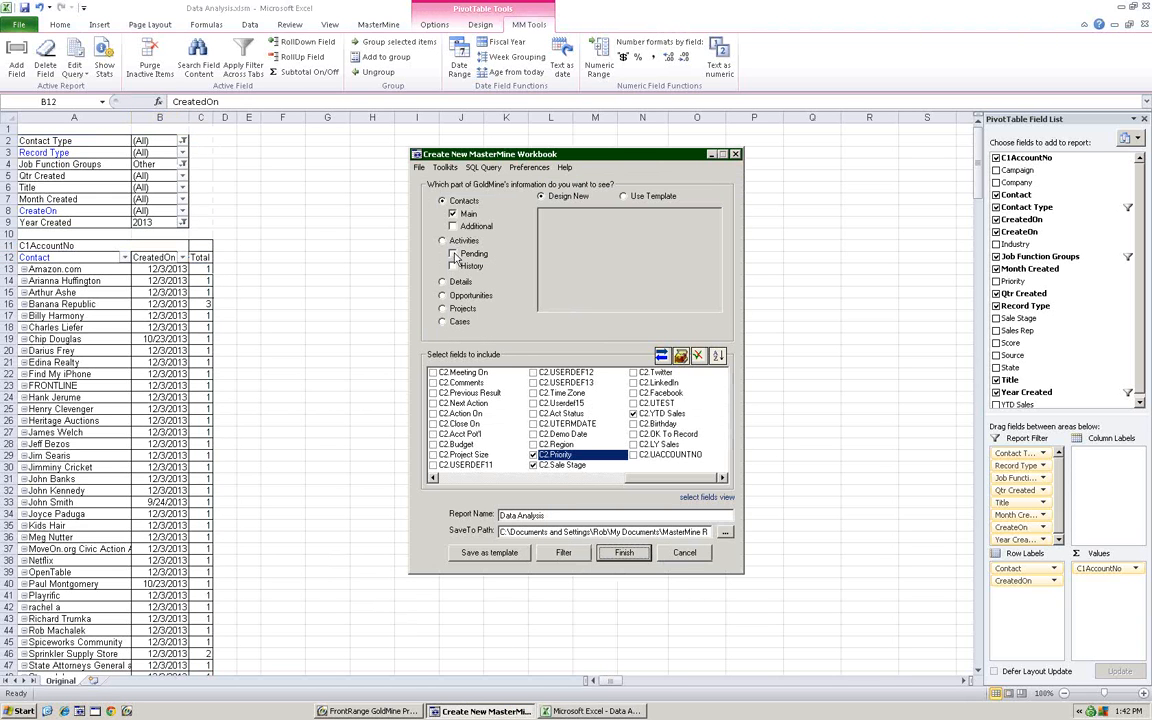
click(452, 266)
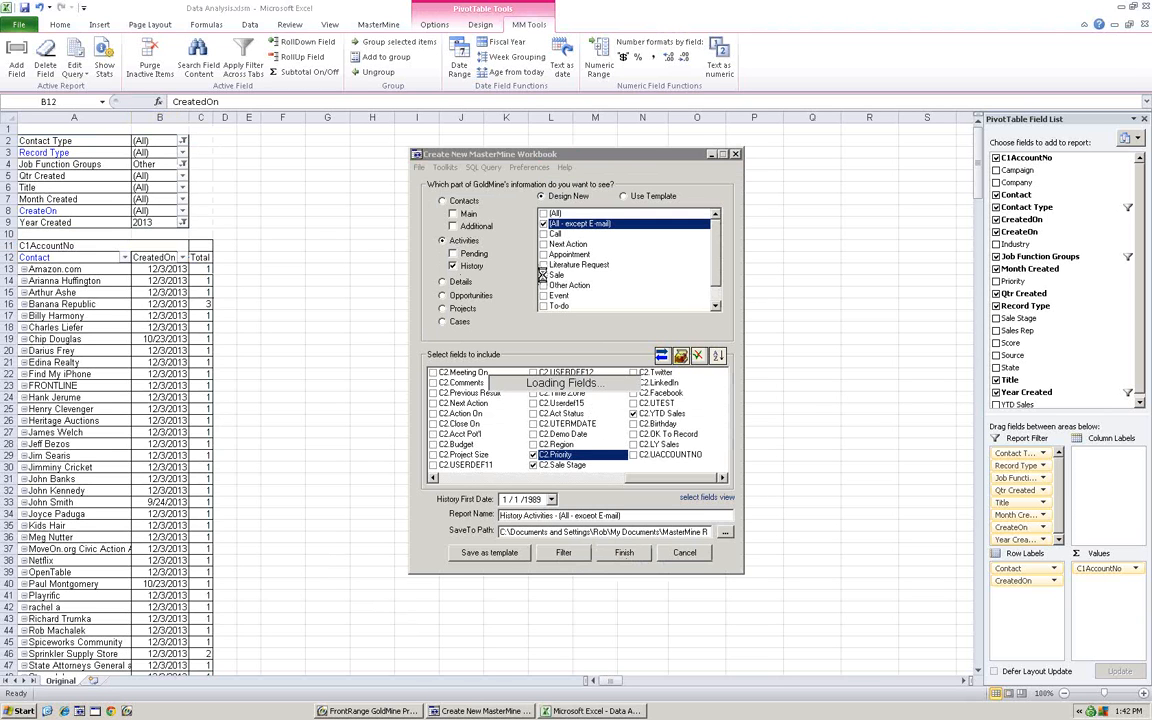
click(545, 275)
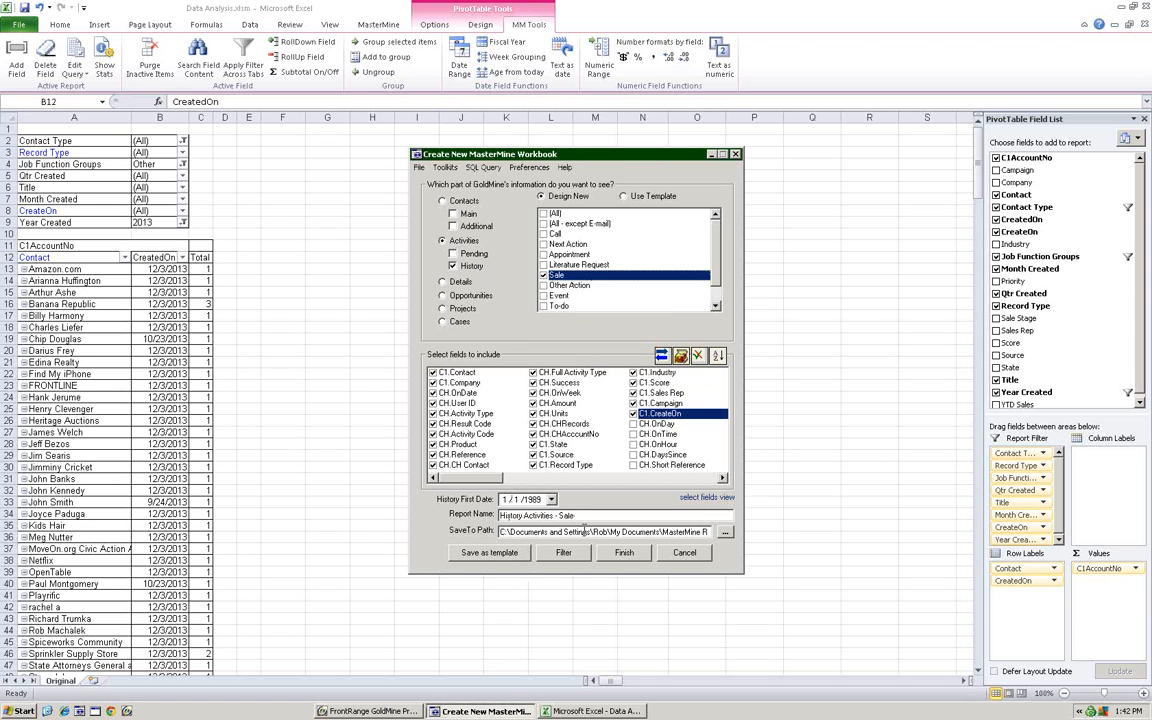
click(630, 556)
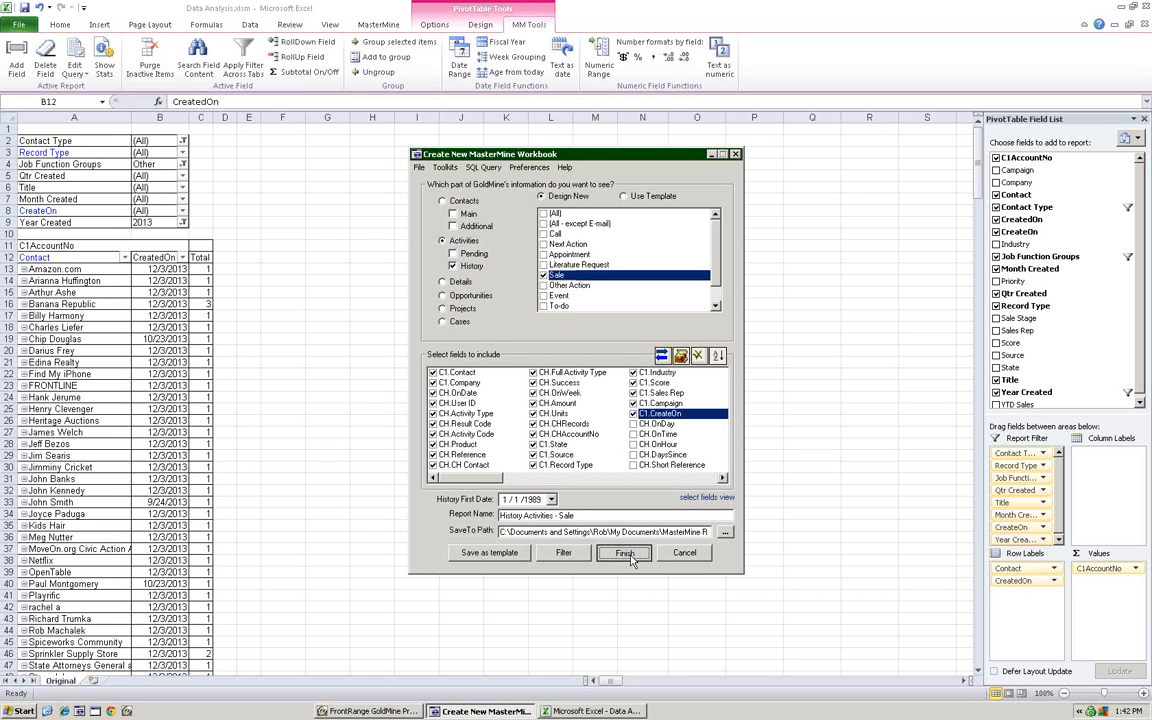
click(547, 383)
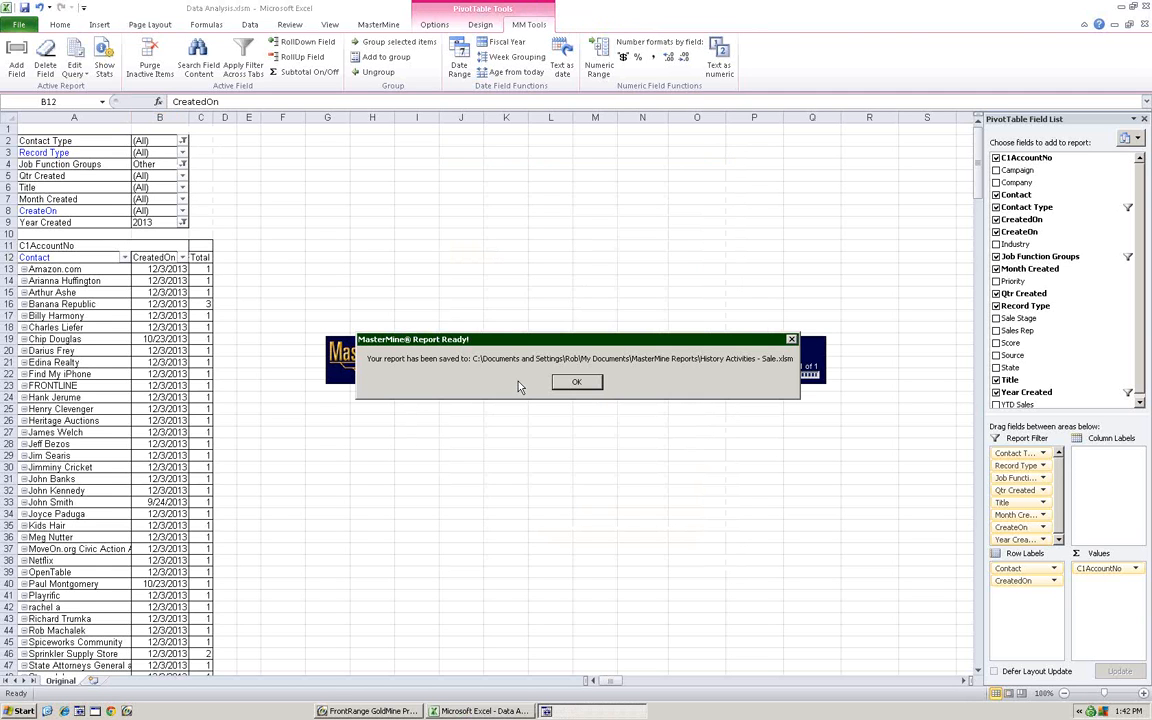
click(578, 383)
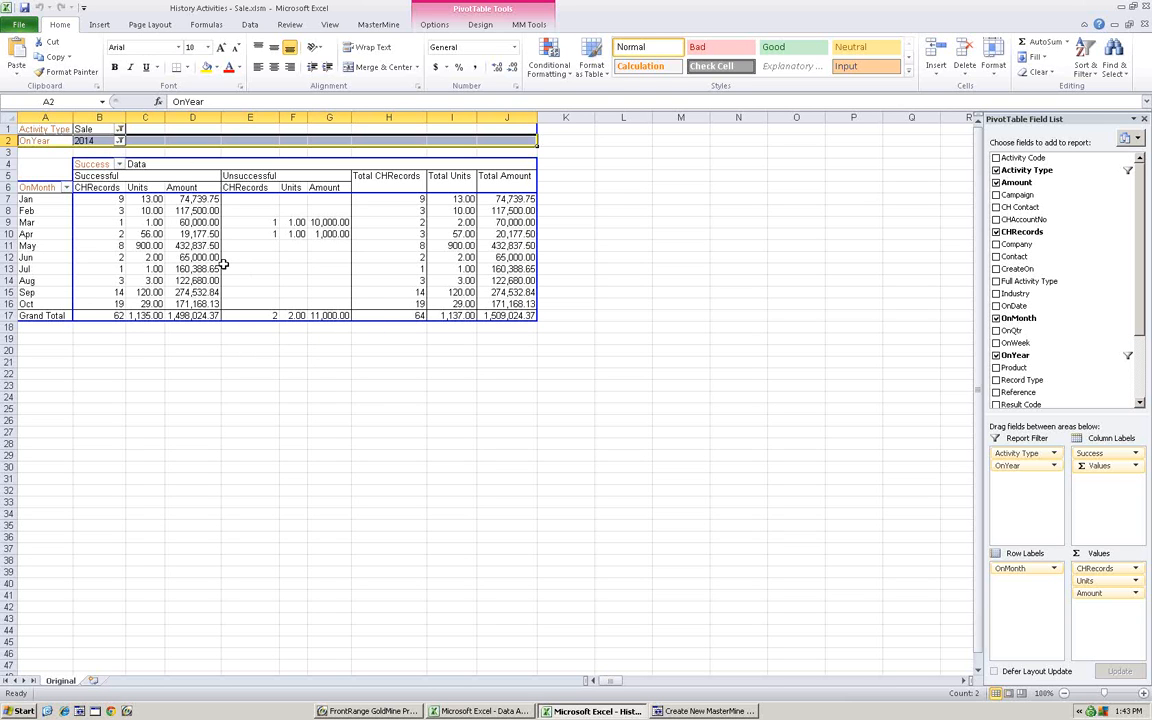
- Move OnYear from the report filter to the row labels, placed before OnMonth
mouse_move(224, 263)
click(43, 143)
drag(43, 143, 40, 222)
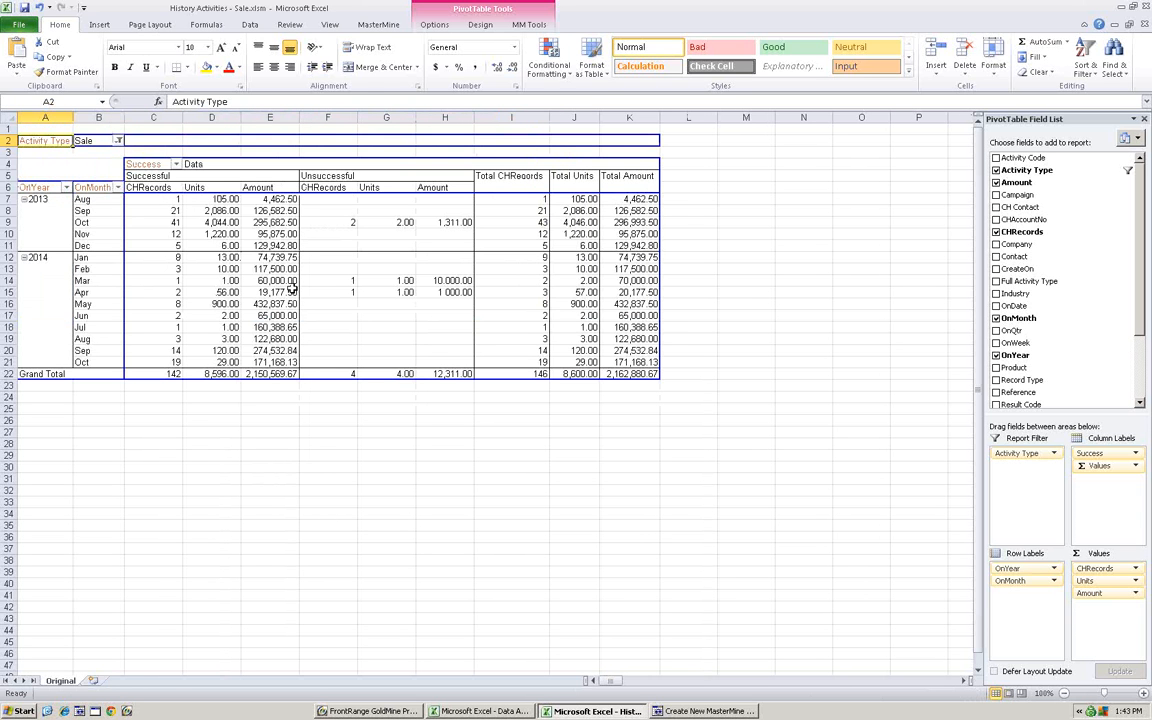
mouse_move(291, 288)
- Switch to GoldMine and set the code of the contact's completed 6/26/2014 Call Back in the history to IC
click(385, 712)
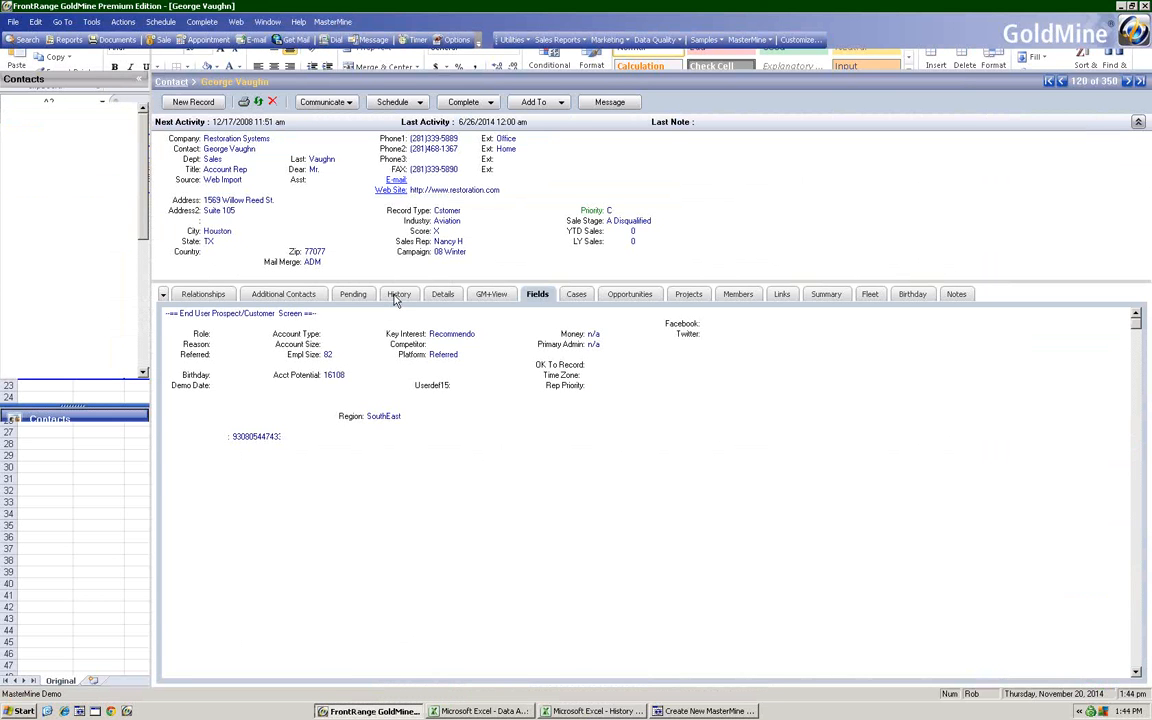
click(398, 295)
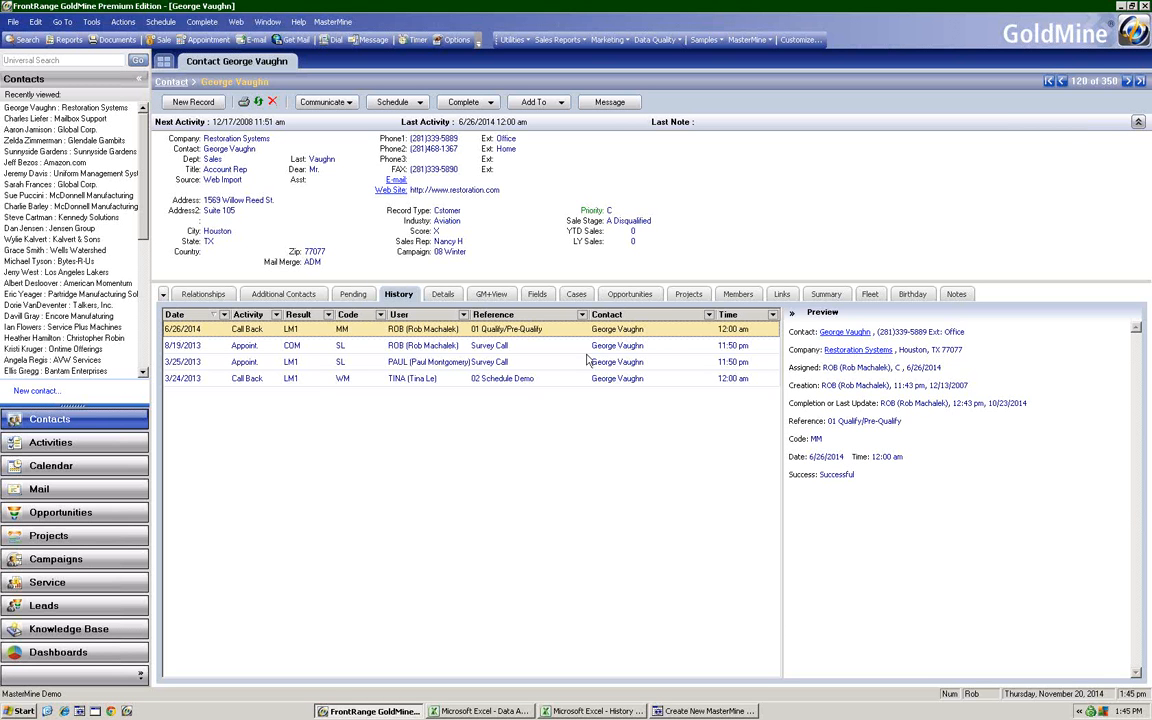
right_click(397, 331)
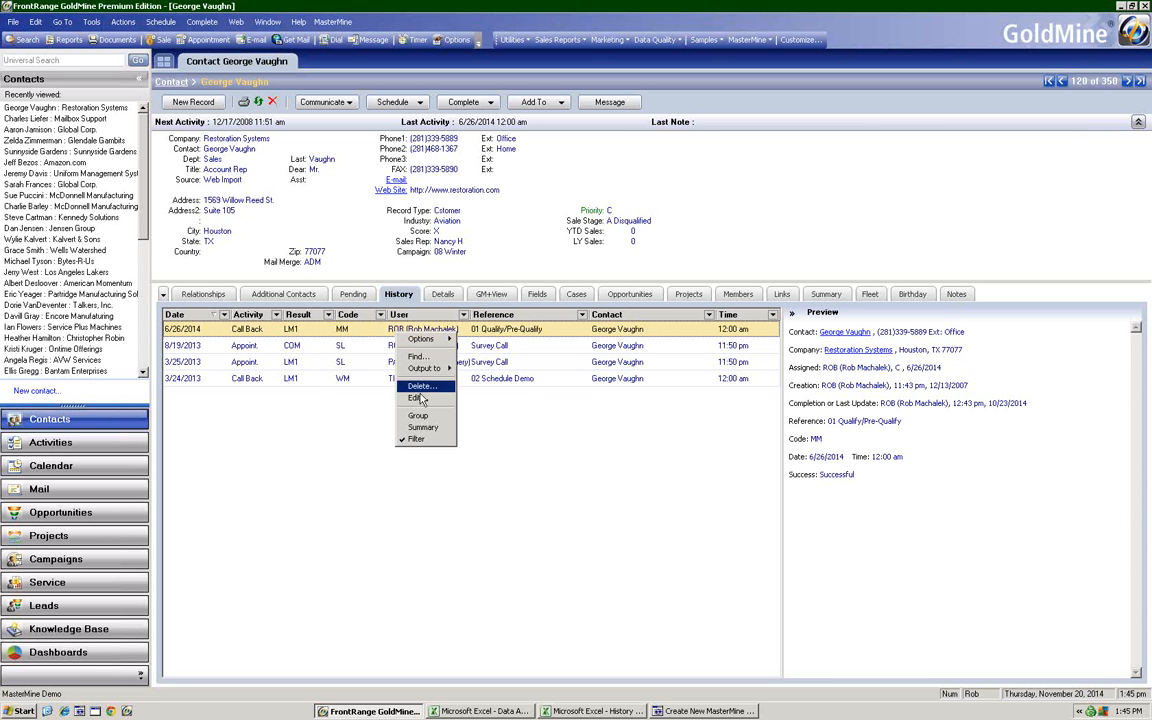
click(407, 394)
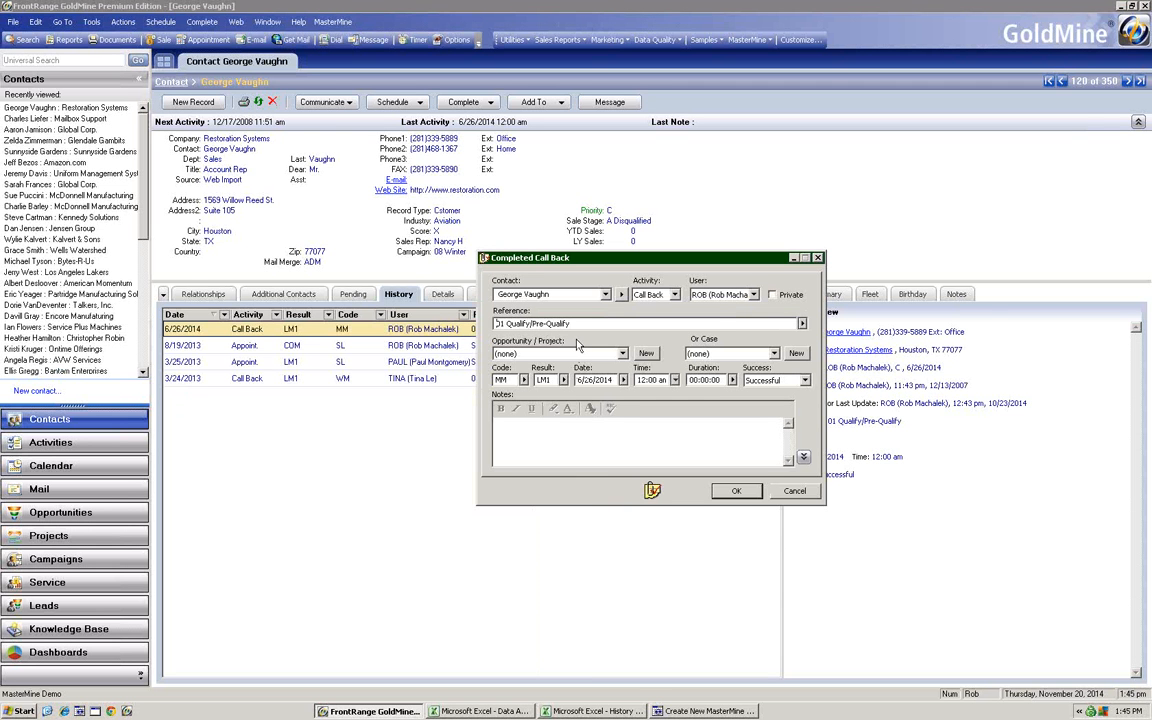
click(523, 381)
click(556, 404)
double_click(556, 404)
click(733, 494)
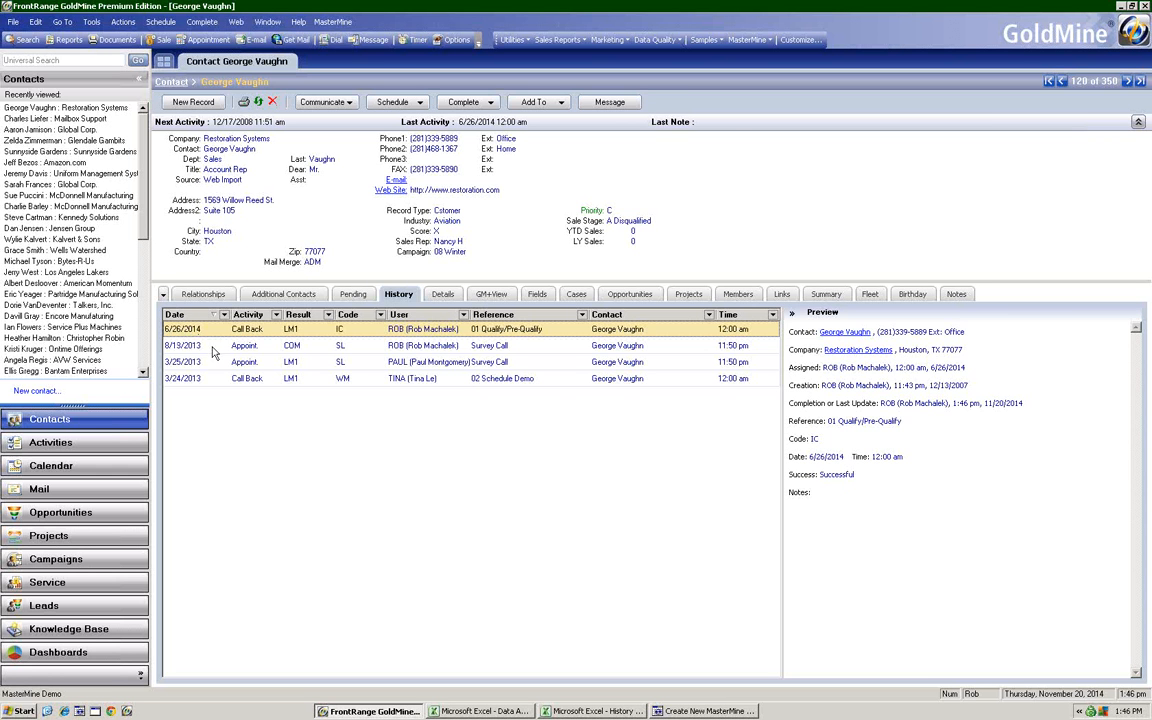
- Clone the sales pivot worksheet in the Excel report and filter the Success field to Successful only
click(580, 711)
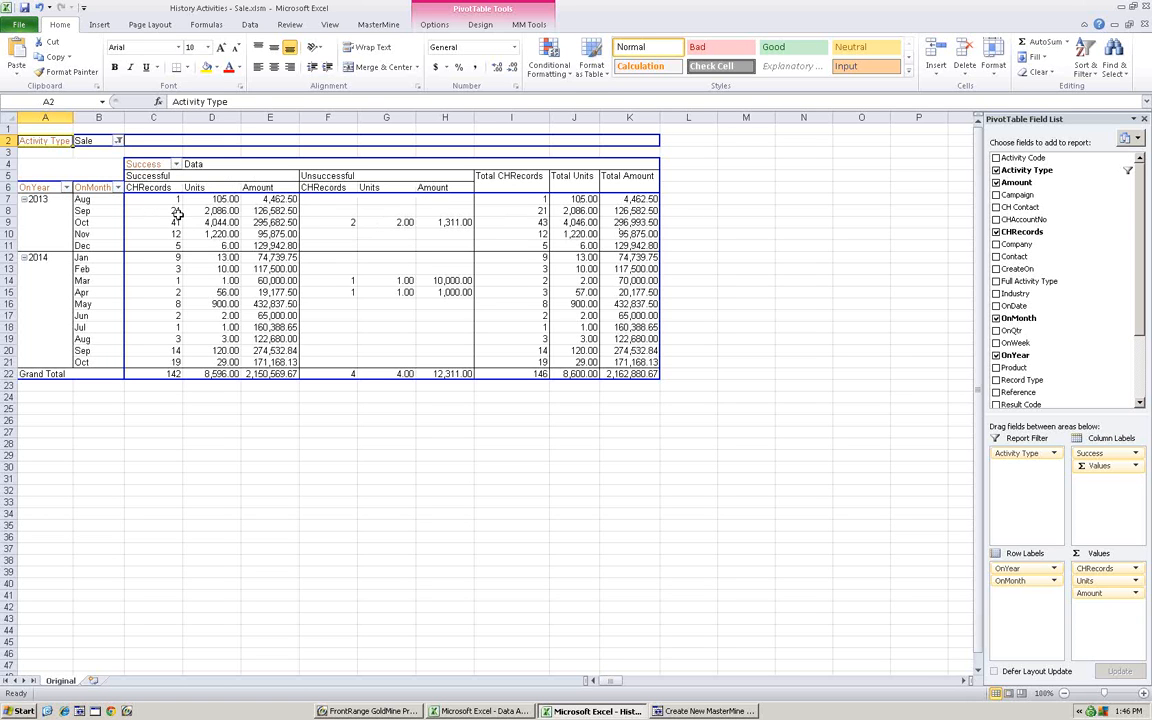
click(378, 24)
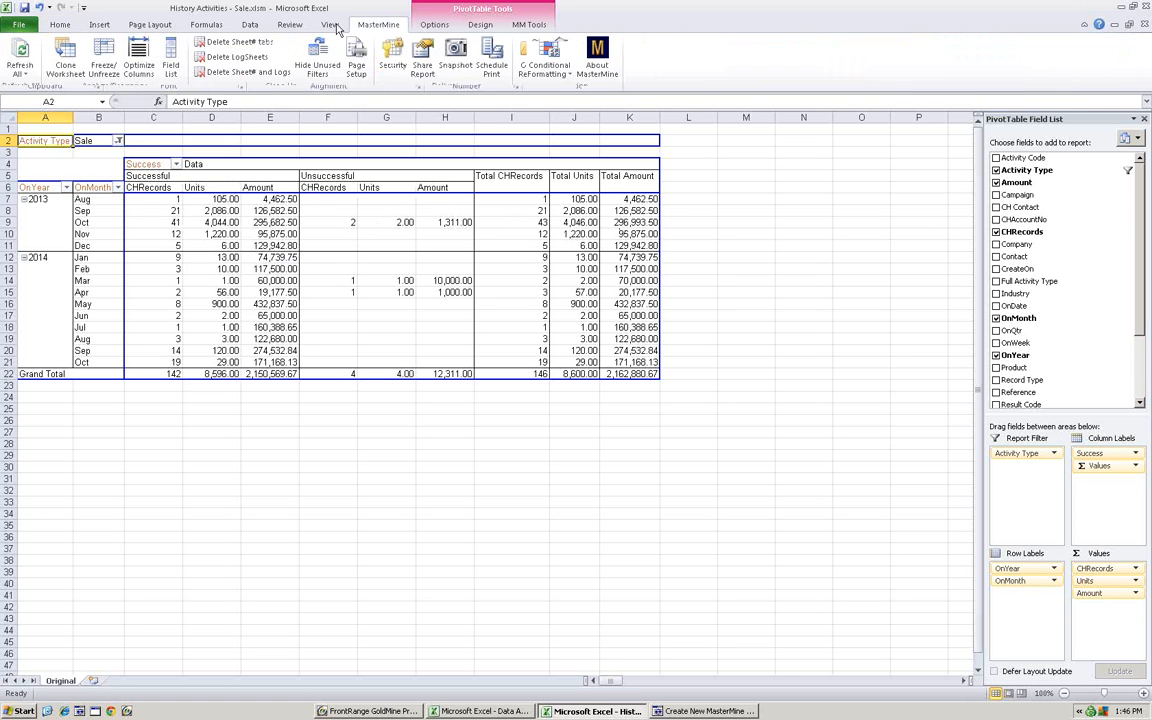
click(65, 57)
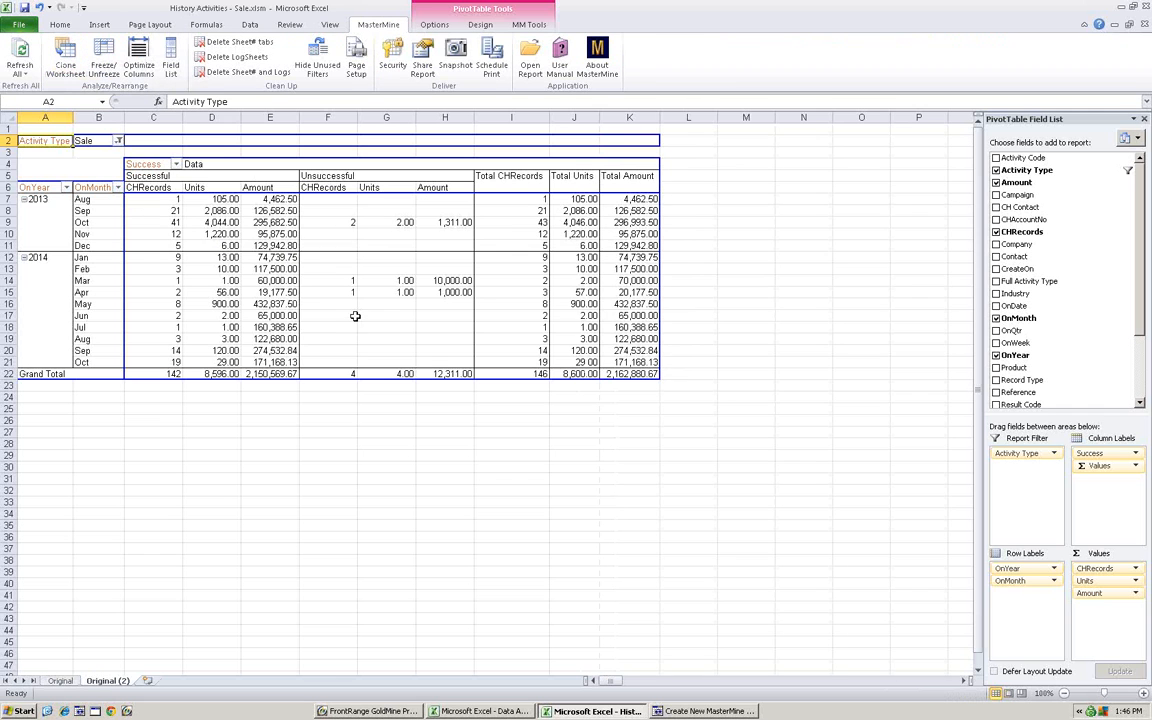
mouse_move(355, 316)
click(175, 164)
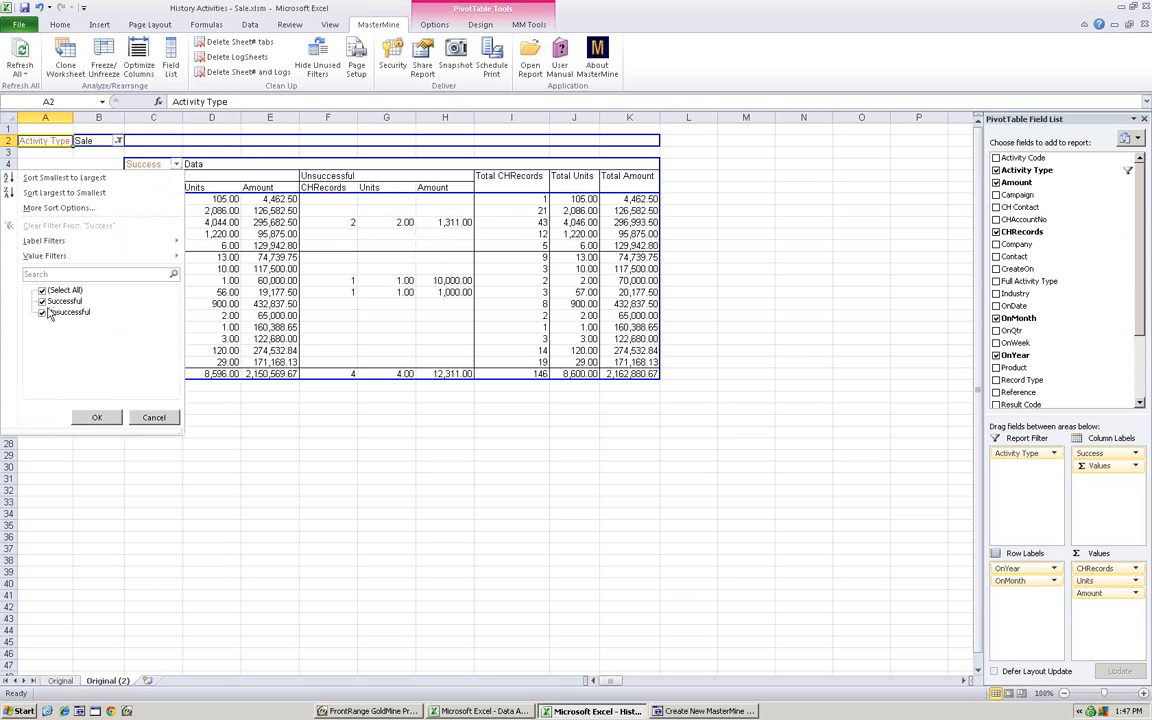
click(95, 417)
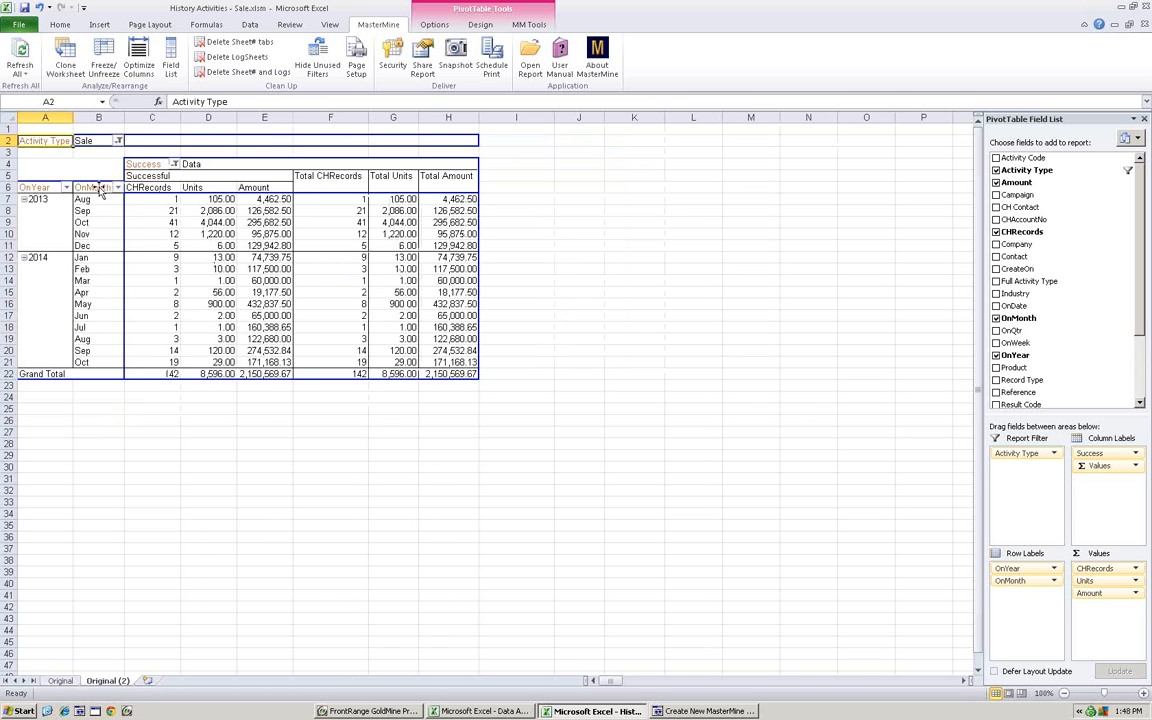
- Move OnMonth to the report filter, place Company before OnYear in the row labels, and widen the Company column
drag(99, 193, 59, 147)
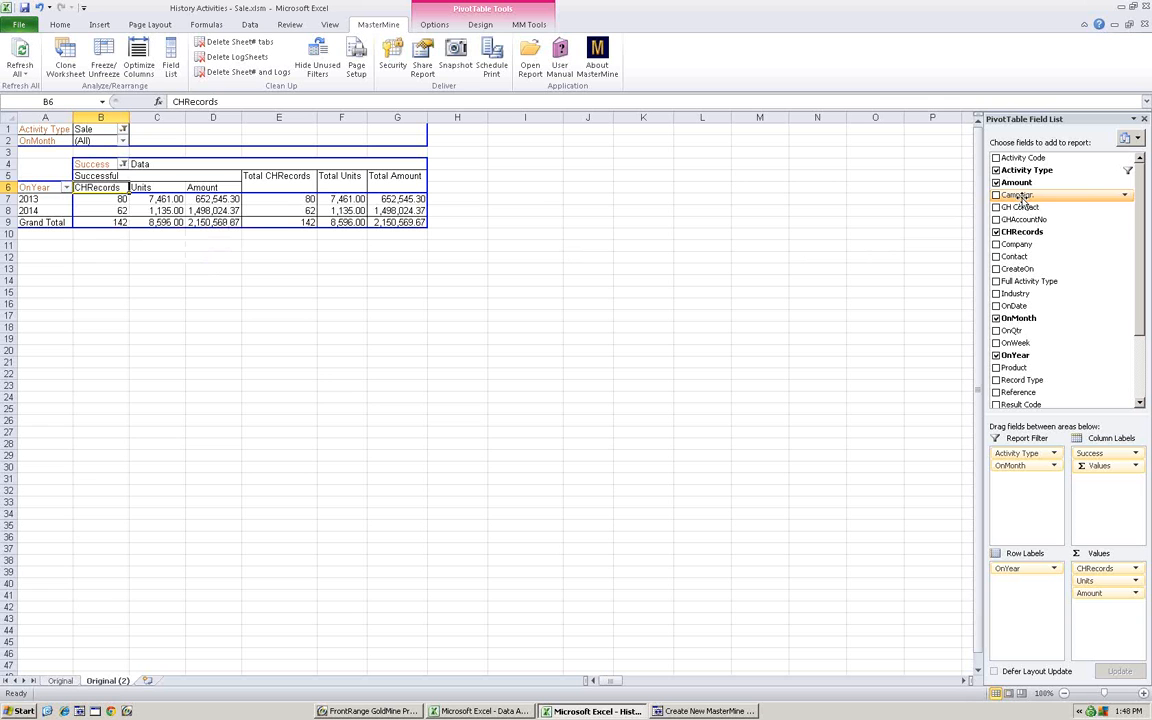
drag(1022, 247, 28, 200)
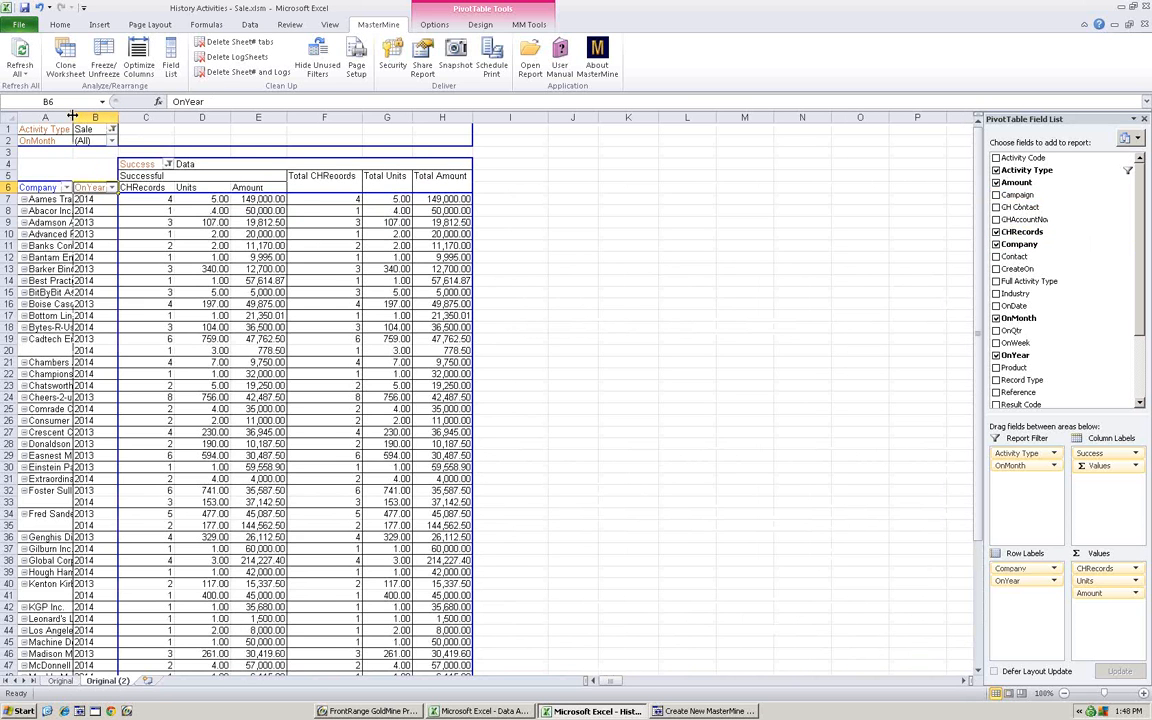
drag(72, 117, 147, 117)
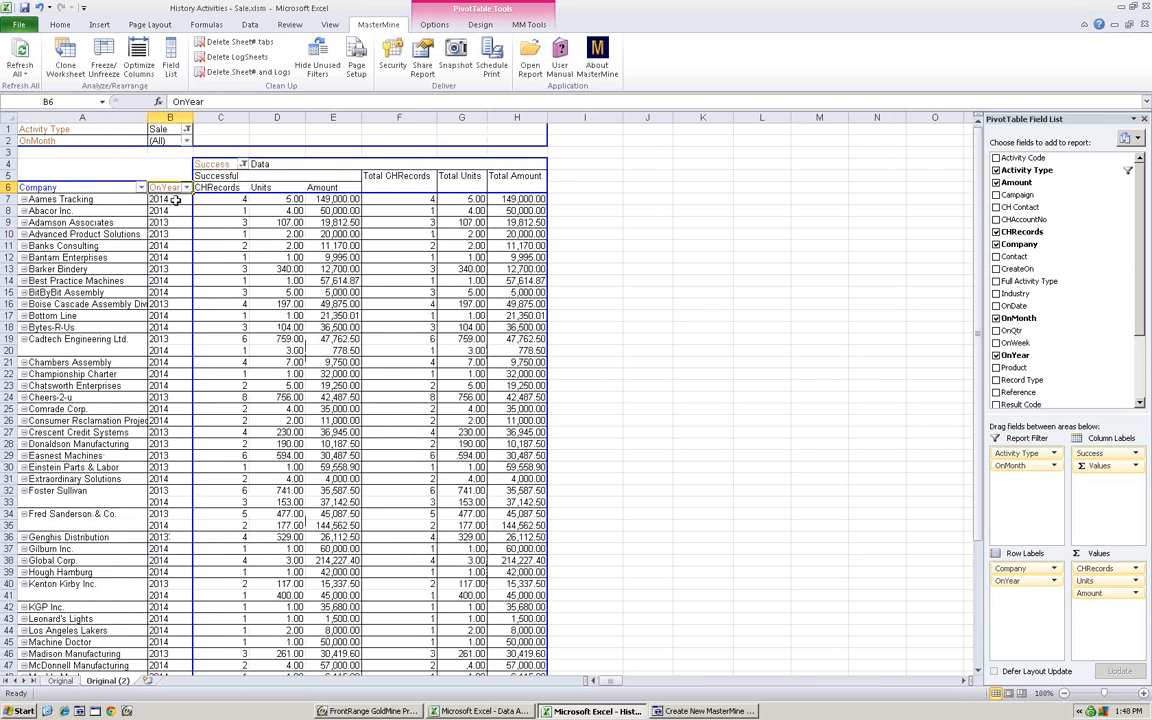
- Examine the sale years listed per company, including the yearly rows for Cadtech Engineering Ltd
click(173, 222)
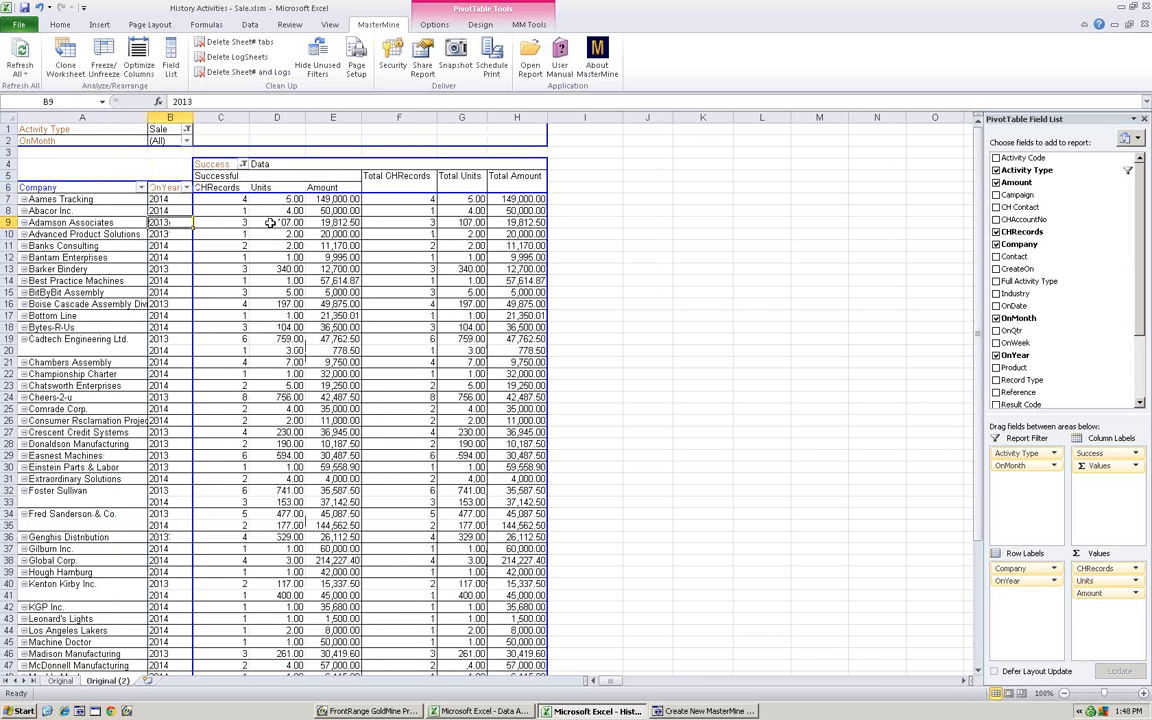
click(104, 233)
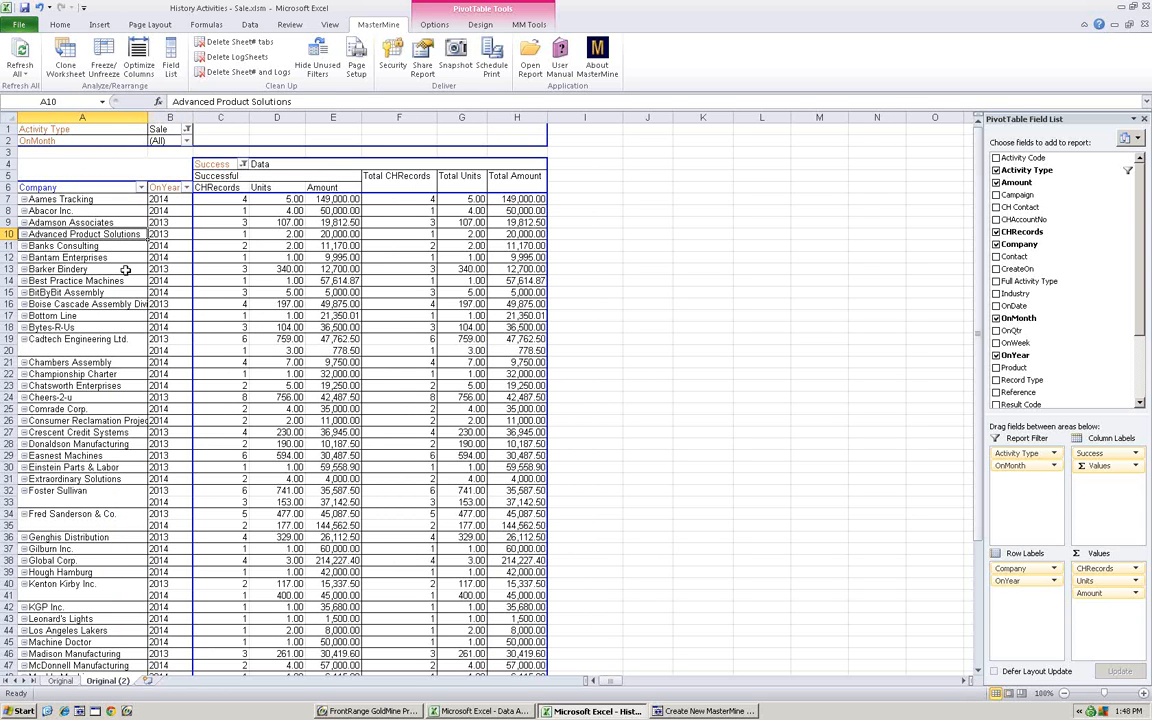
click(133, 344)
drag(155, 342, 153, 356)
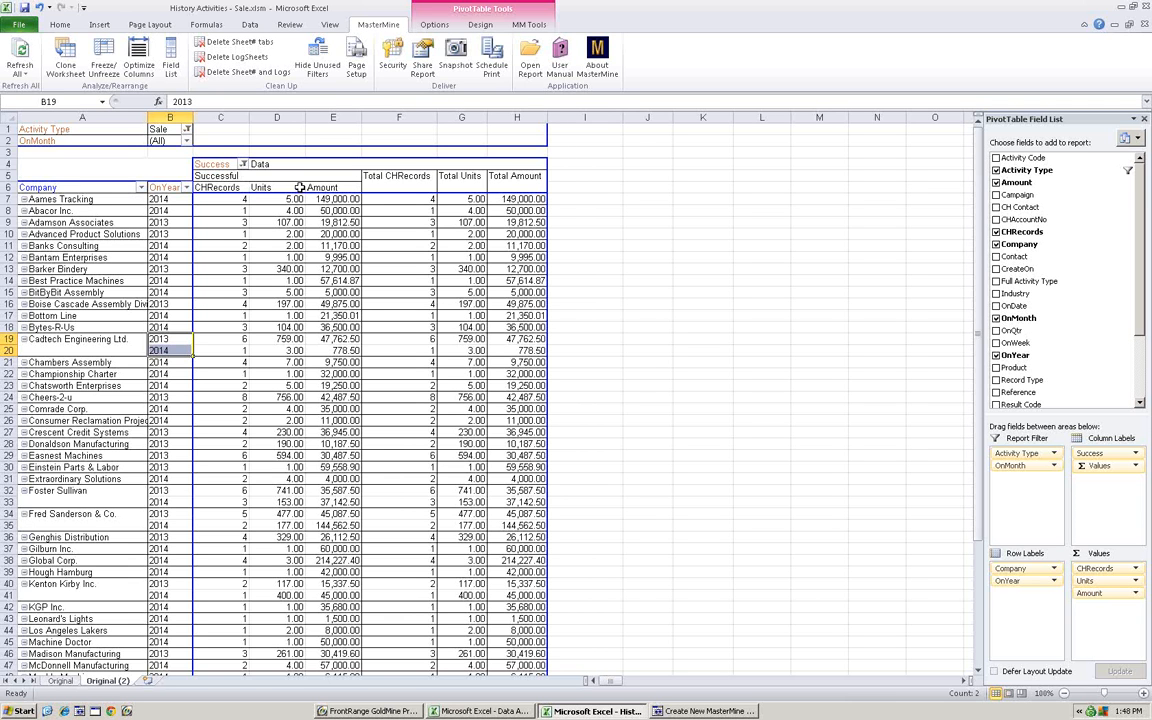
- Remove the CHRecords and Units values from the sales pivot table, keeping only Amount
click(328, 199)
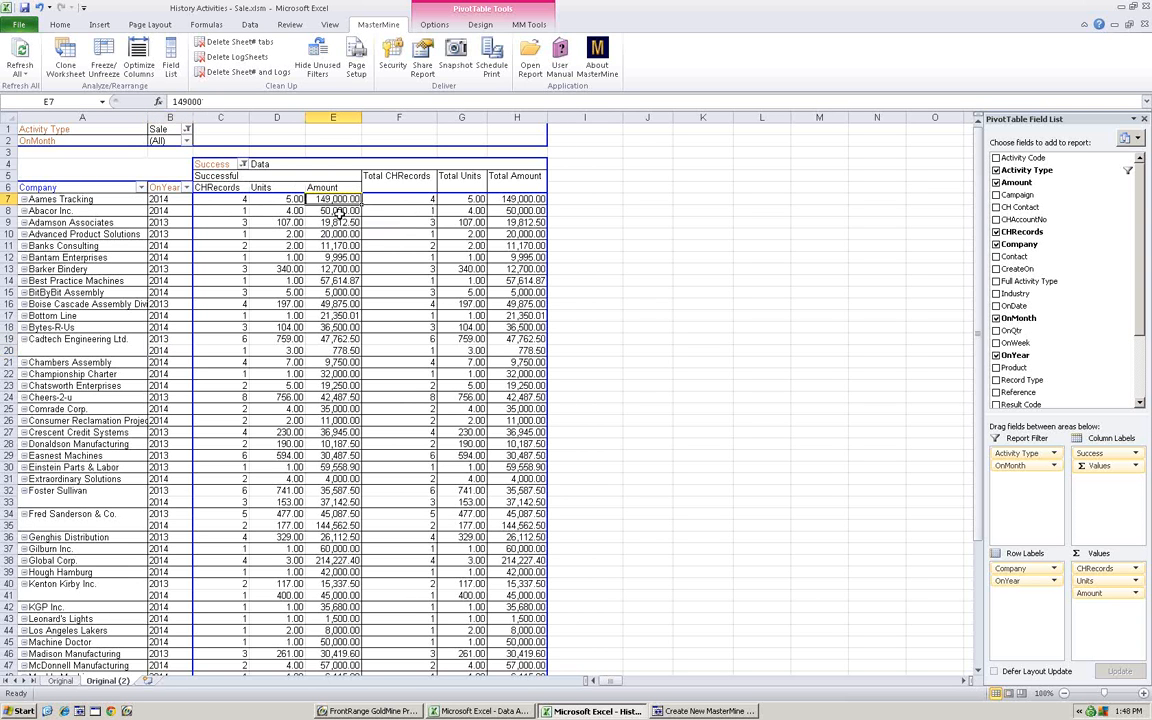
click(224, 199)
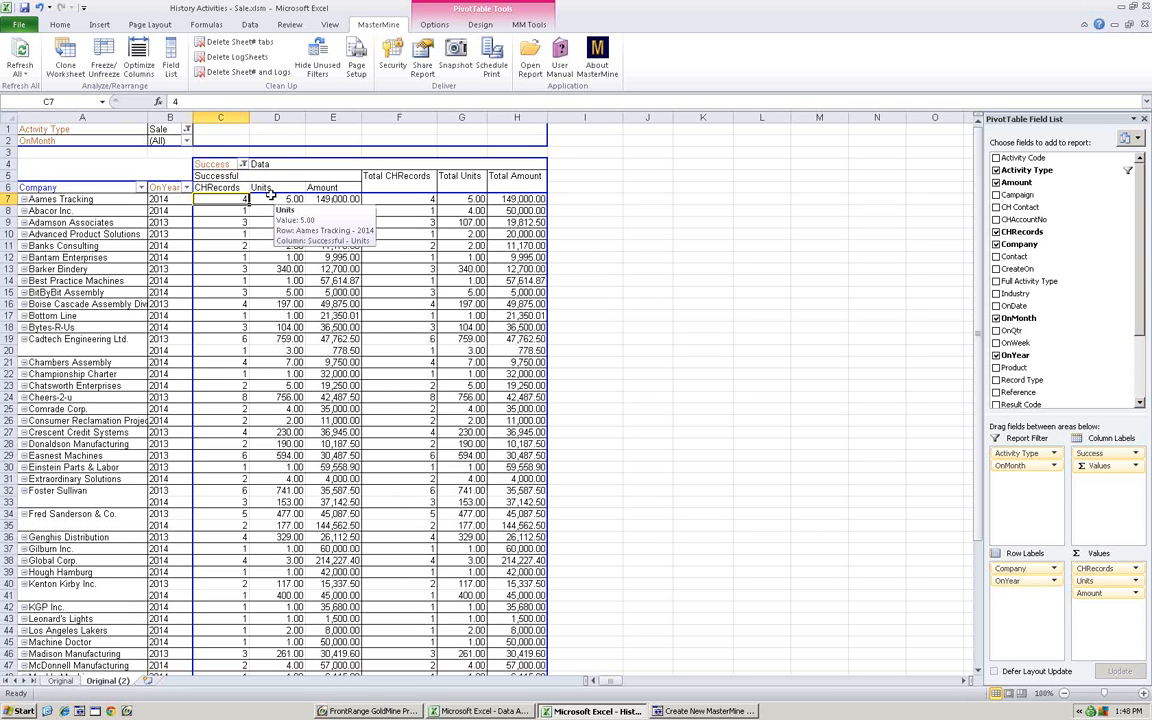
click(272, 198)
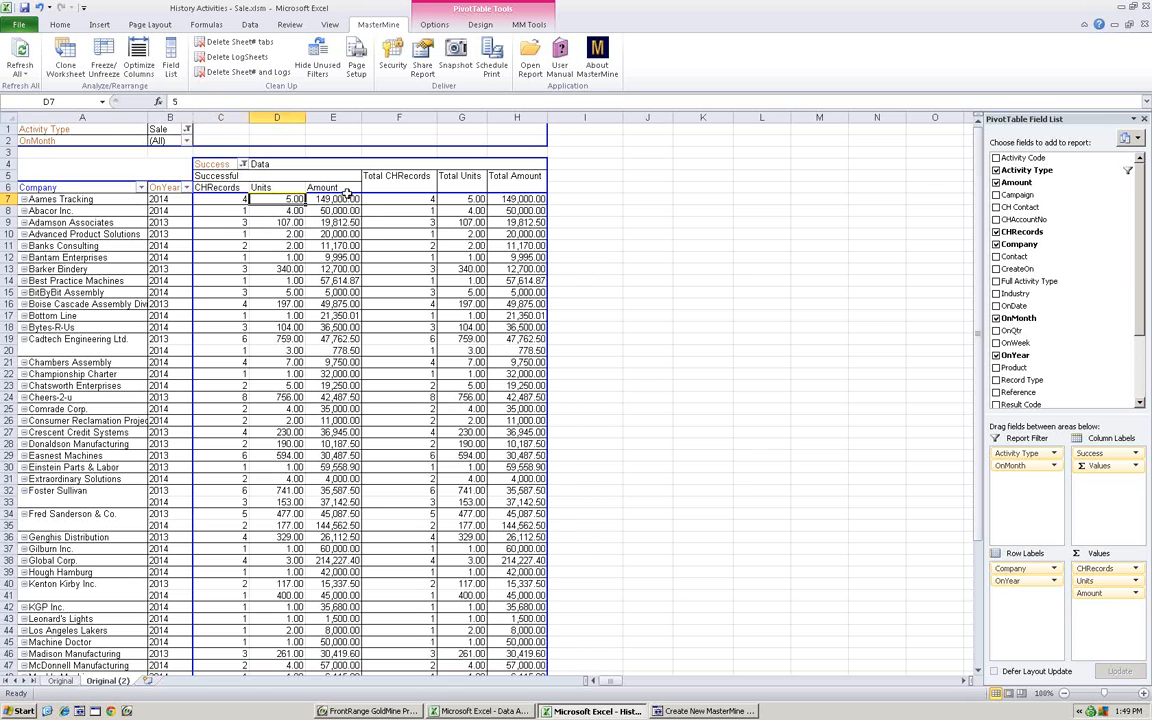
click(343, 198)
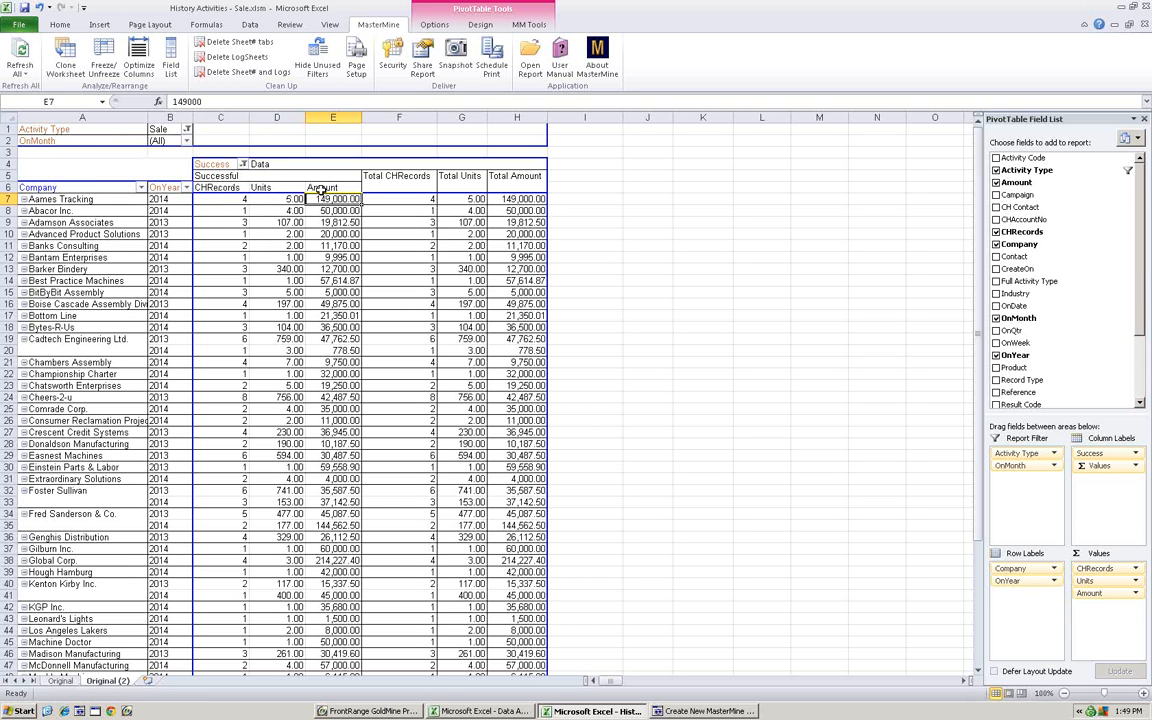
right_click(220, 188)
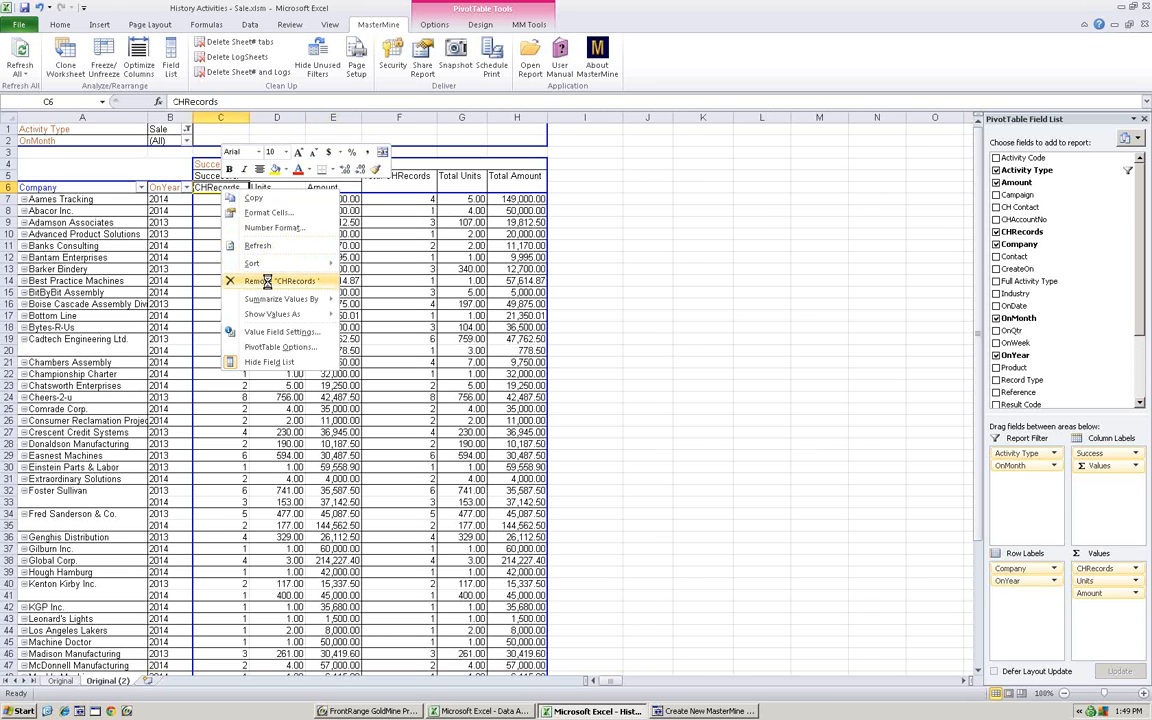
click(267, 281)
right_click(222, 188)
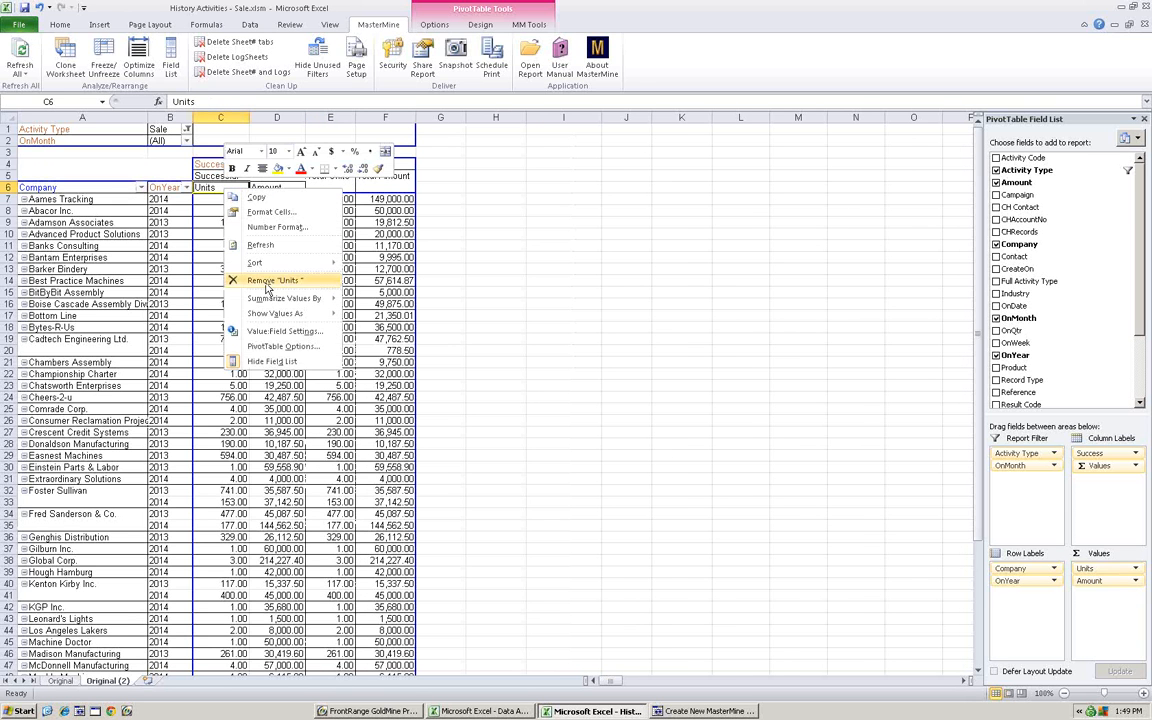
click(267, 281)
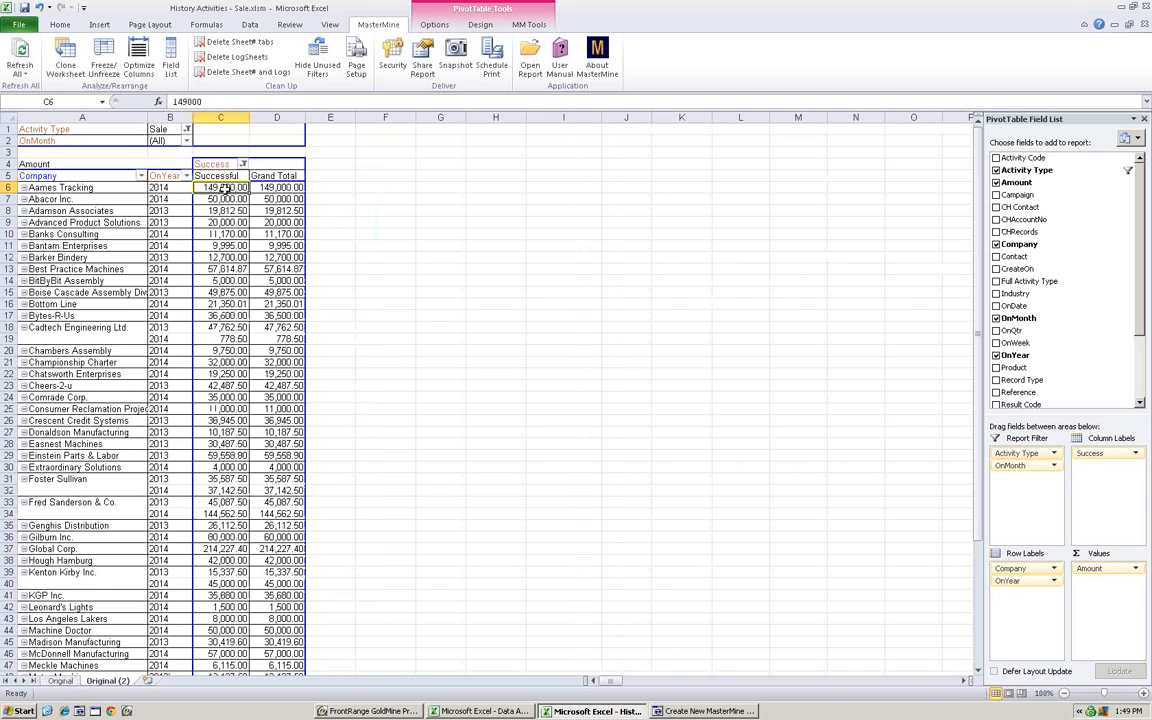
- Move the Success field to the report filter and OnYear from the row labels to the column labels
mouse_move(222, 198)
drag(200, 163, 101, 145)
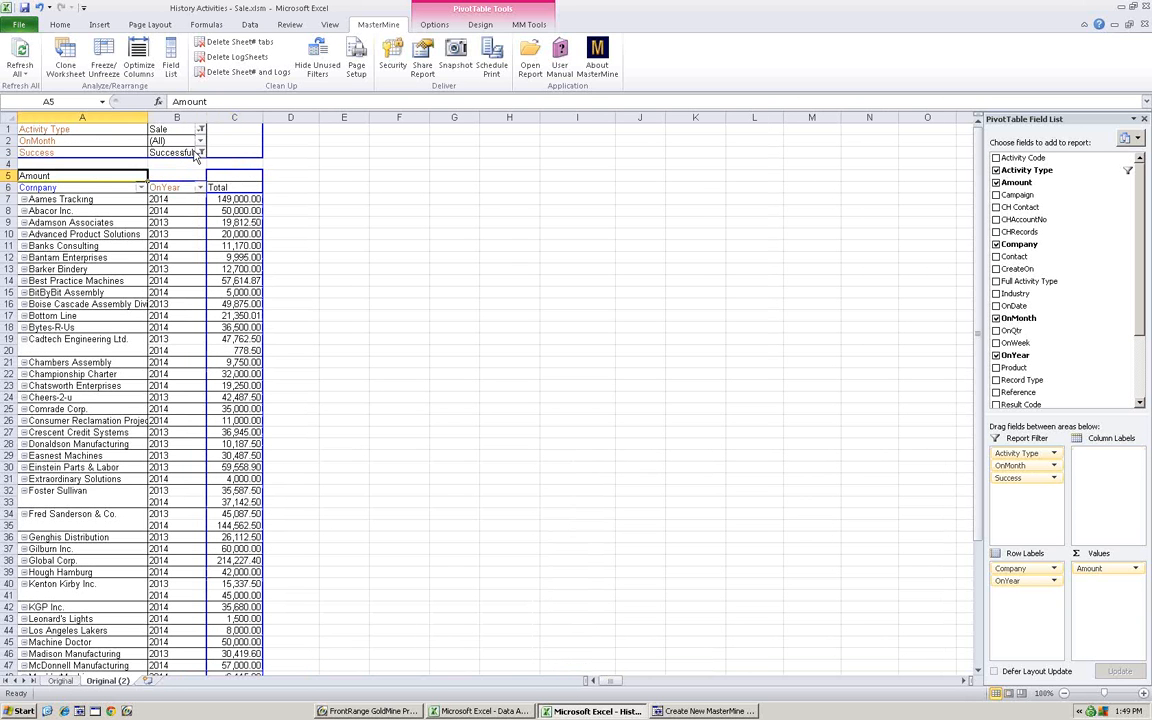
click(162, 186)
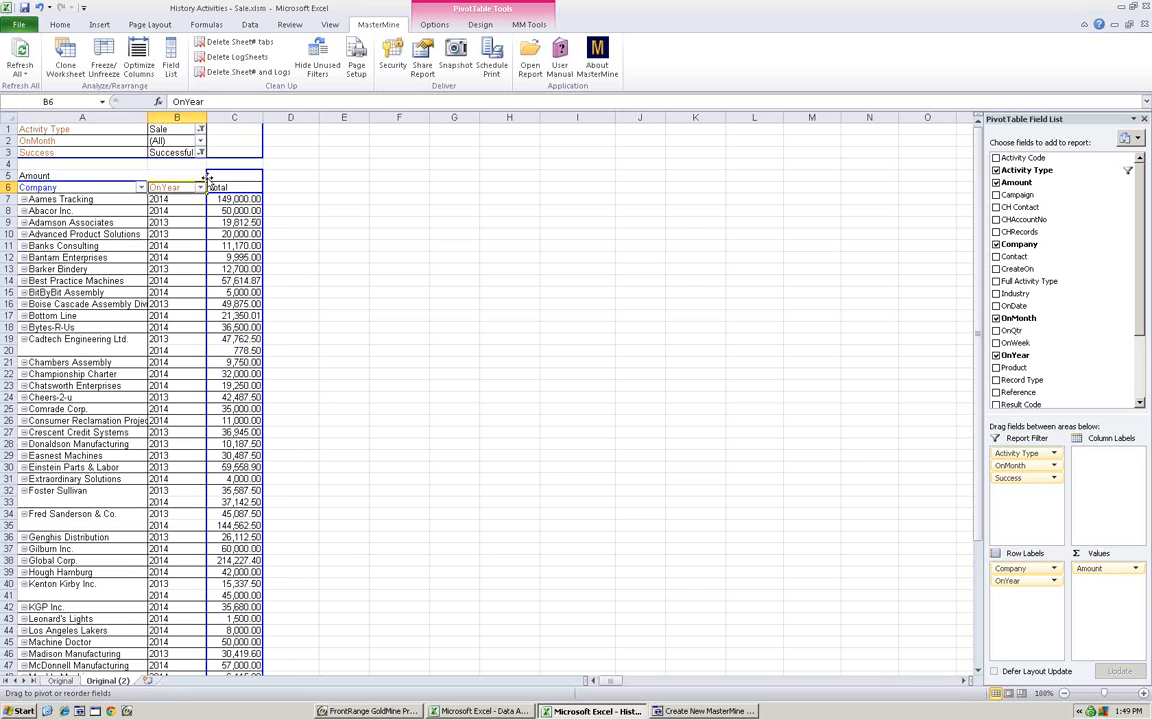
drag(207, 178, 226, 172)
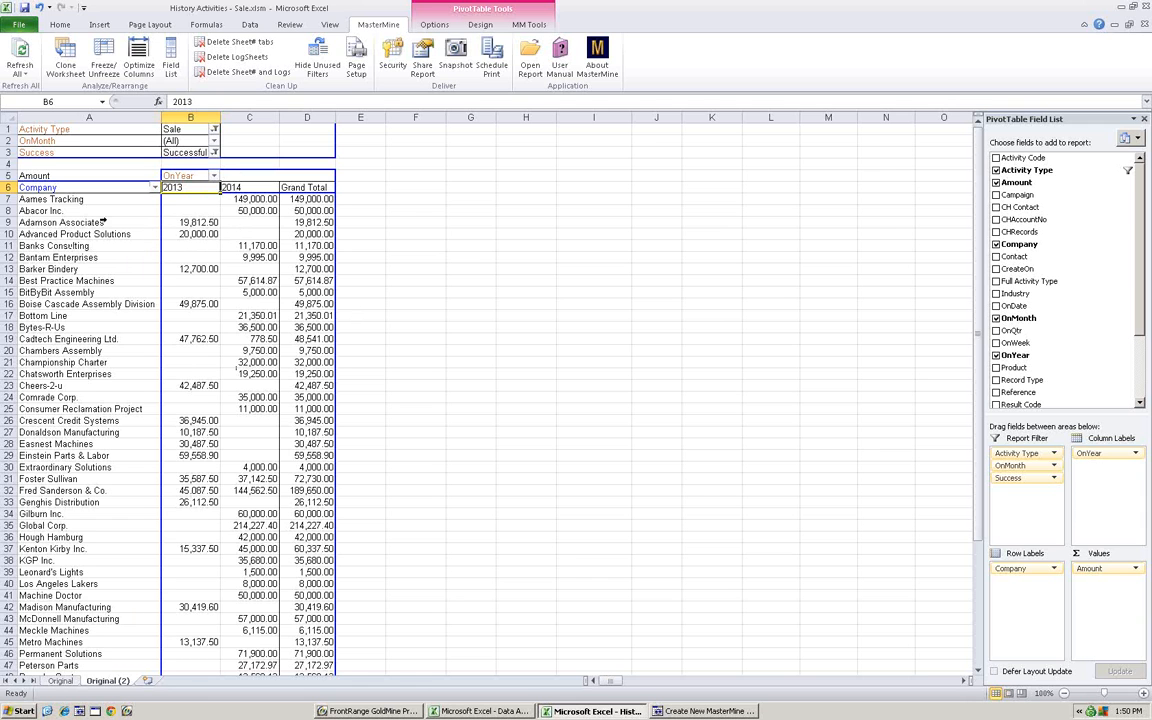
- Exclude 2013 from the OnYear filter
click(213, 177)
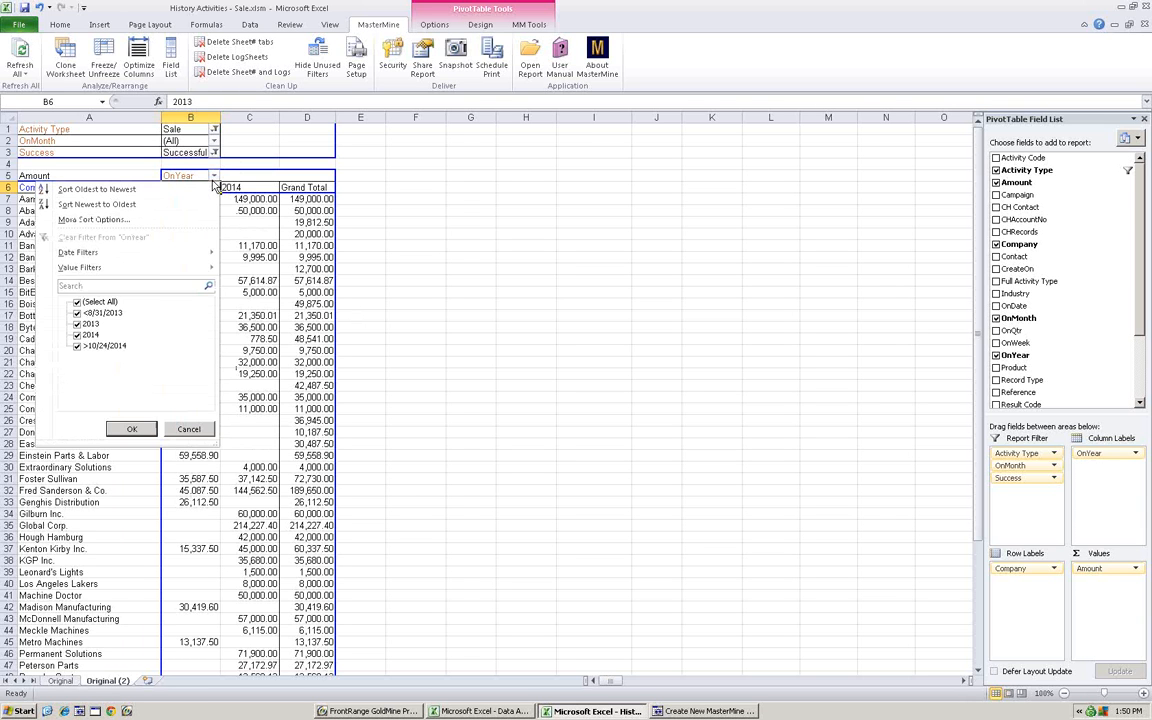
click(77, 325)
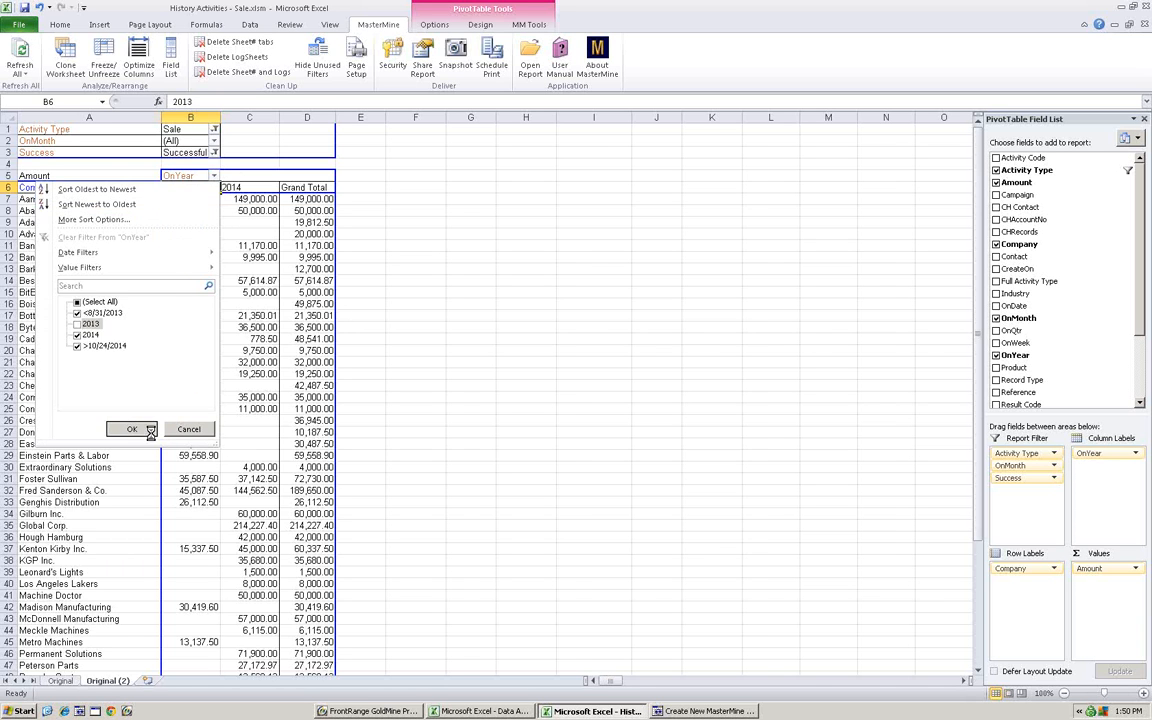
click(147, 430)
- Group all listed companies from Aames Tracking through Wachovia Inc. under the group name 2014
drag(86, 201, 80, 584)
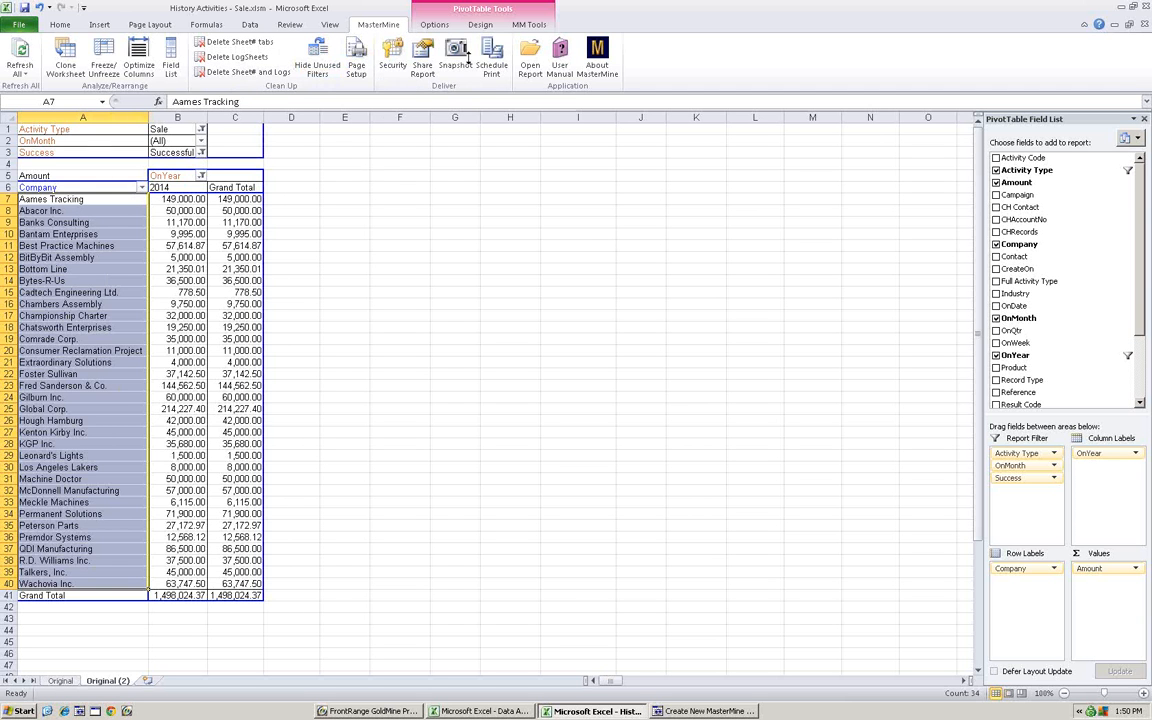
click(528, 24)
click(393, 41)
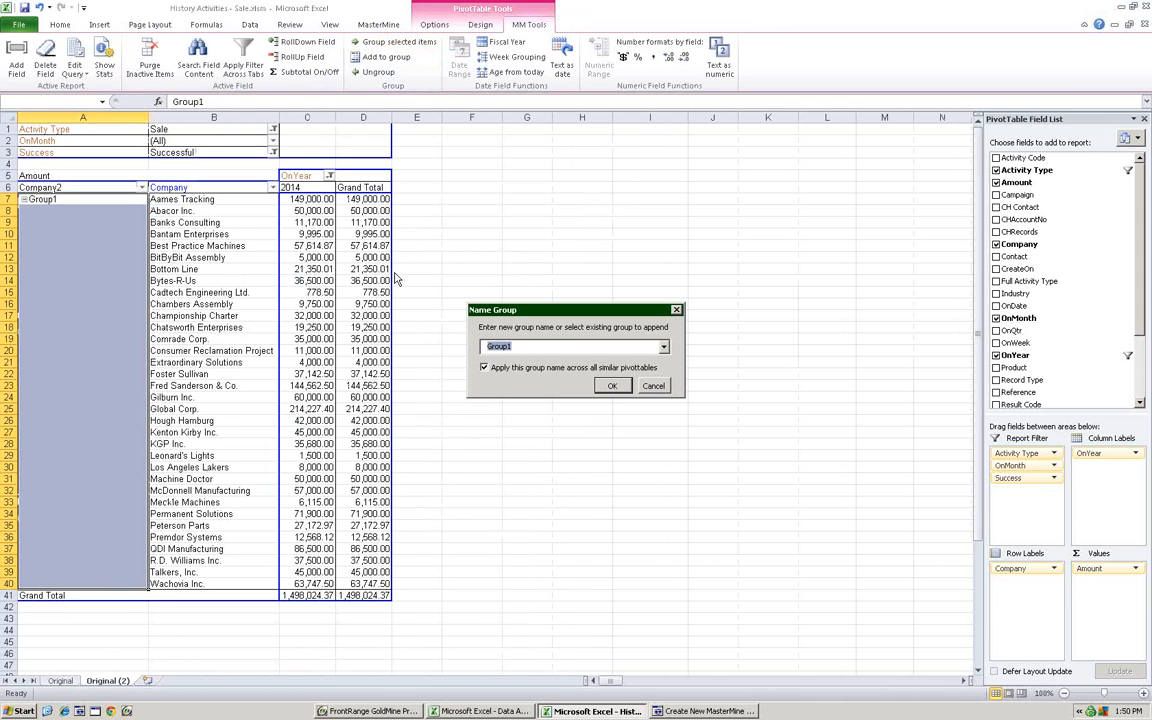
text(2014)
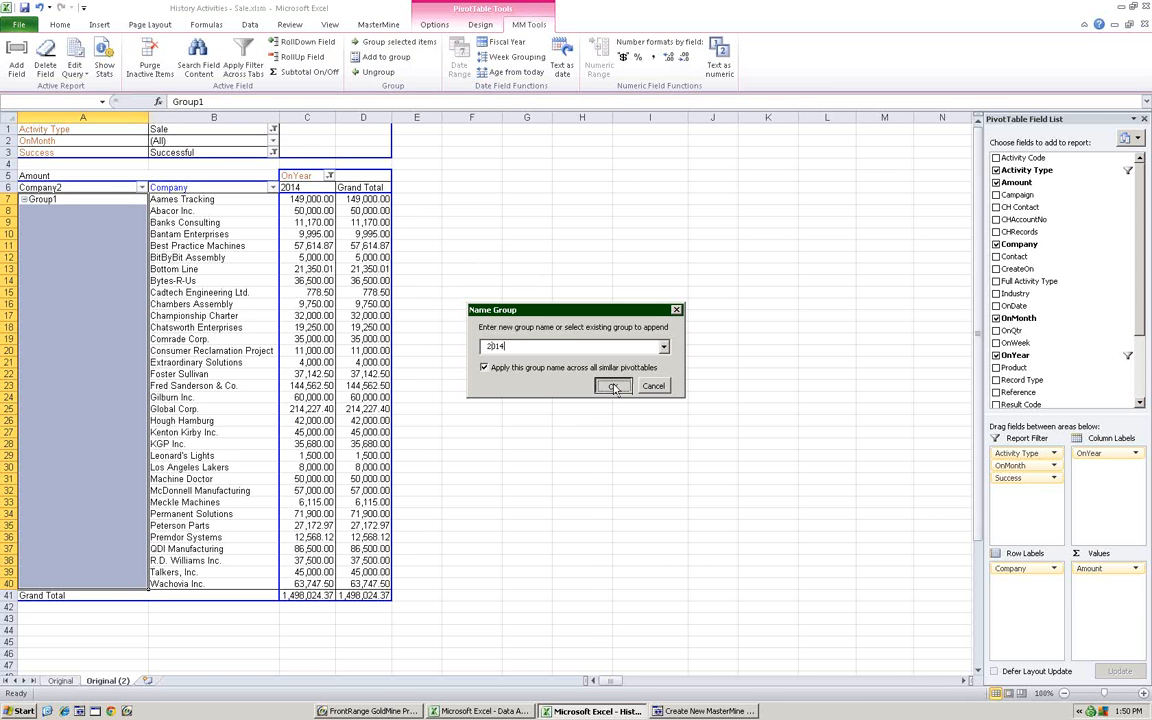
key(Return)
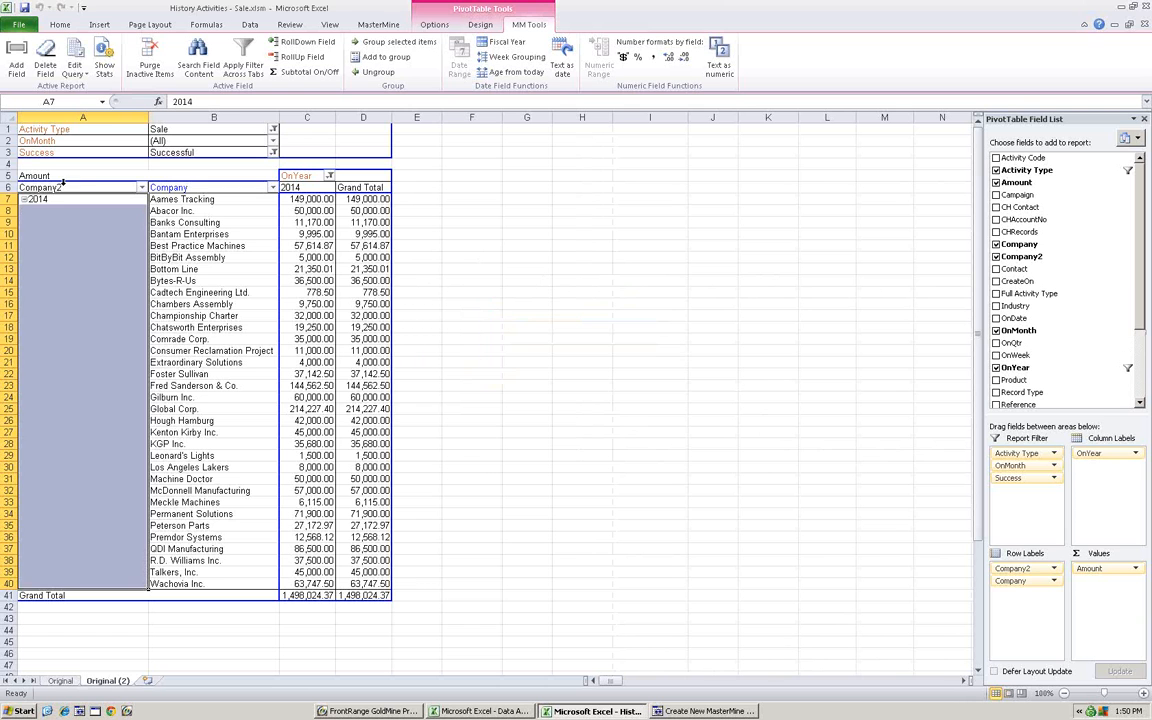
- Rename the Company2 group field as Year Last Bought
click(58, 188)
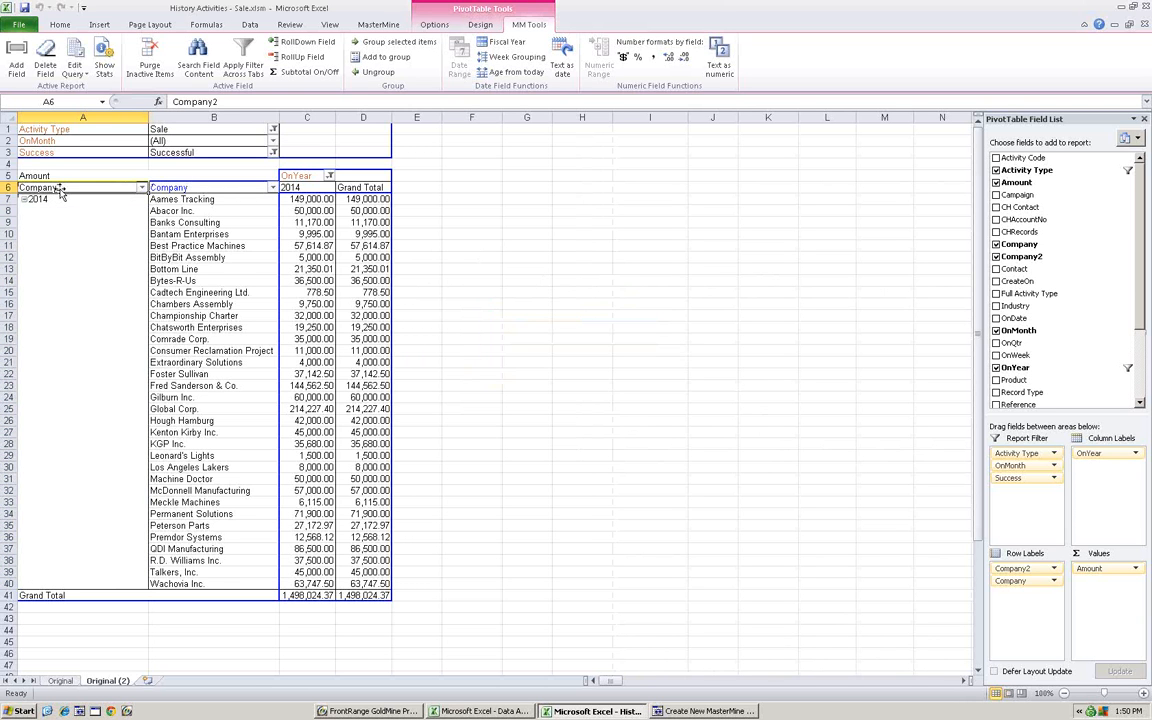
text(Year Last Bought)
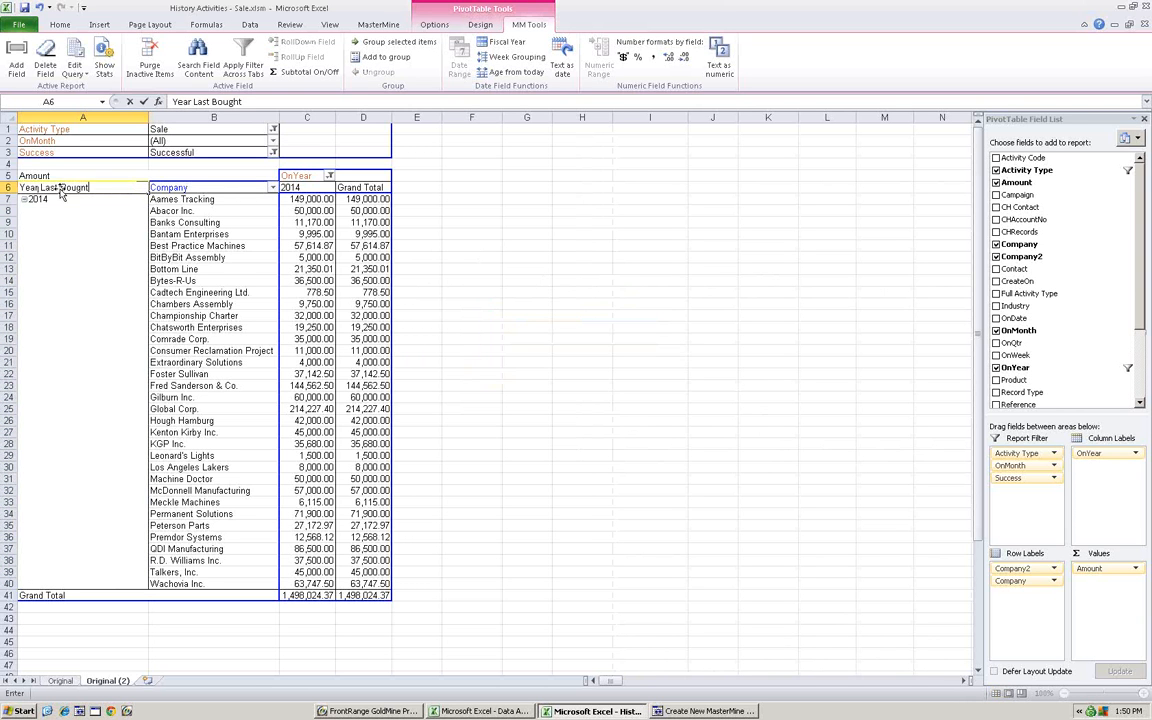
key(Return)
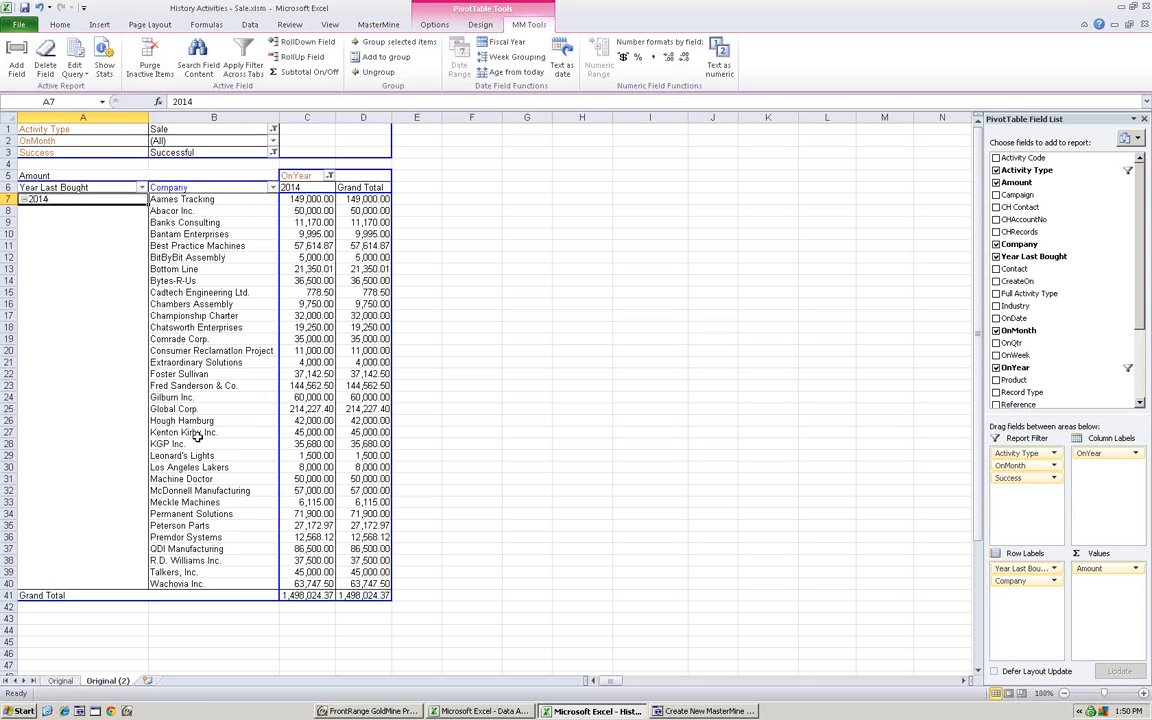
- Include 2013 in the OnYear filter again
click(330, 177)
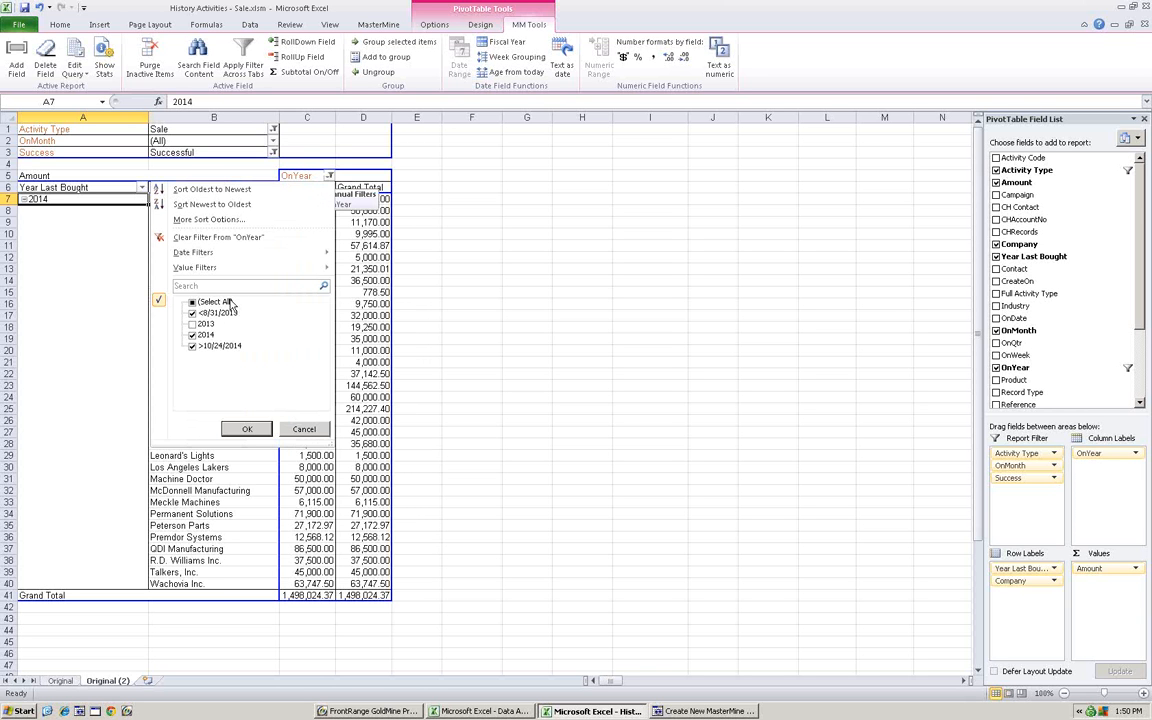
click(194, 325)
click(266, 428)
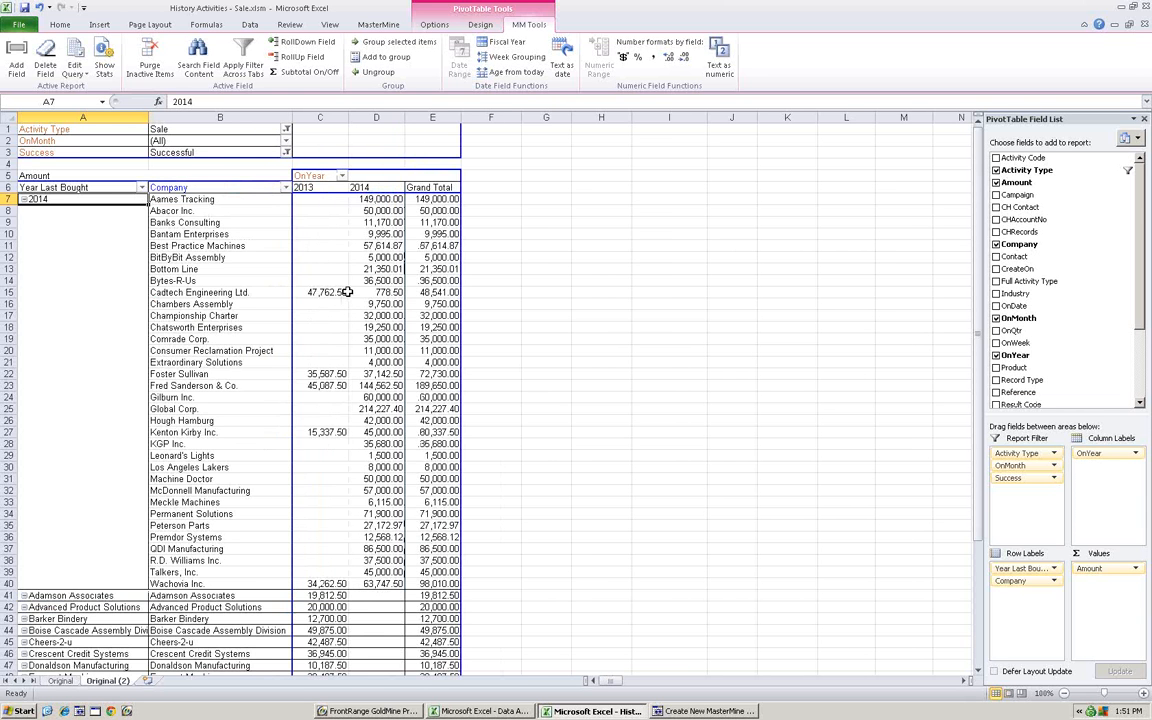
- Group the ungrouped companies from Adamson Associates through Universal Associates in Year Last Bought under the group name 2013
scroll(347, 292, down, 1)
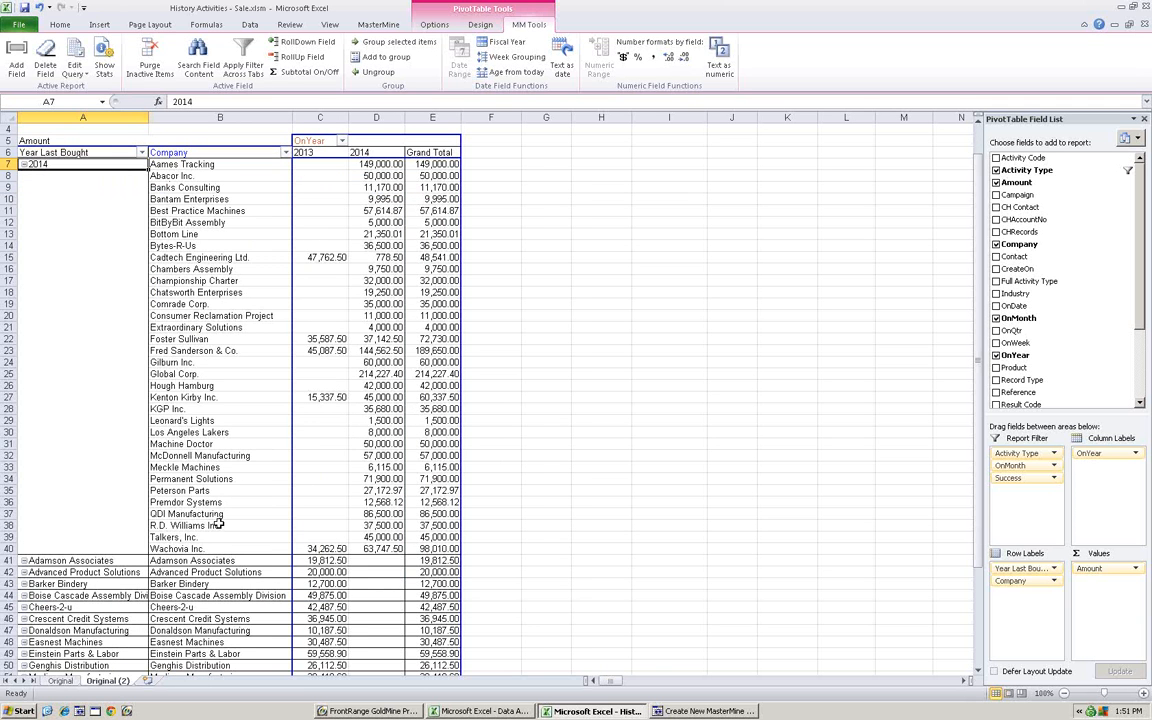
scroll(343, 520, down, 5)
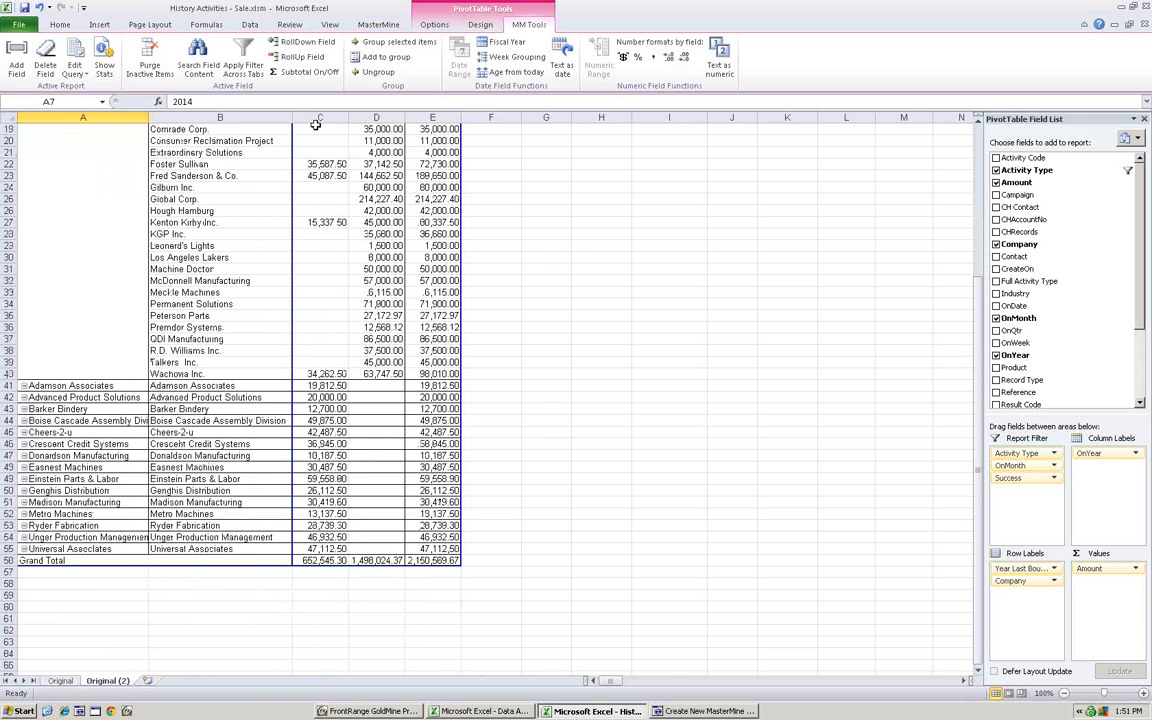
scroll(300, 400, up, 4)
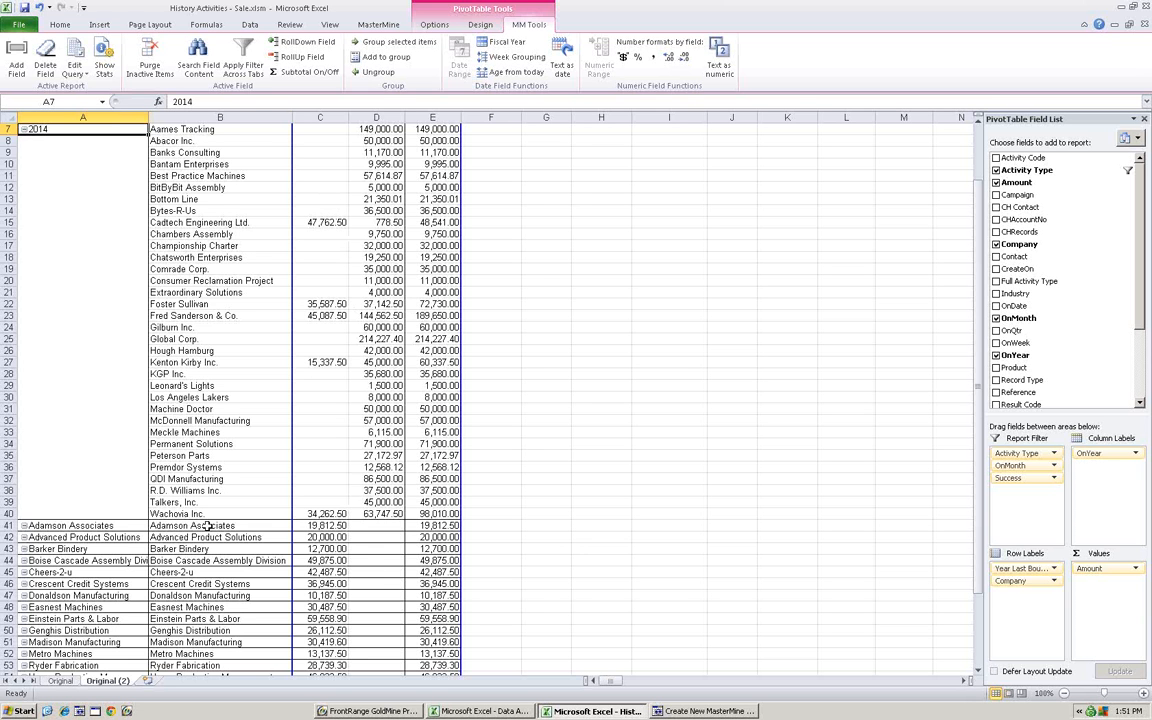
drag(207, 525, 213, 643)
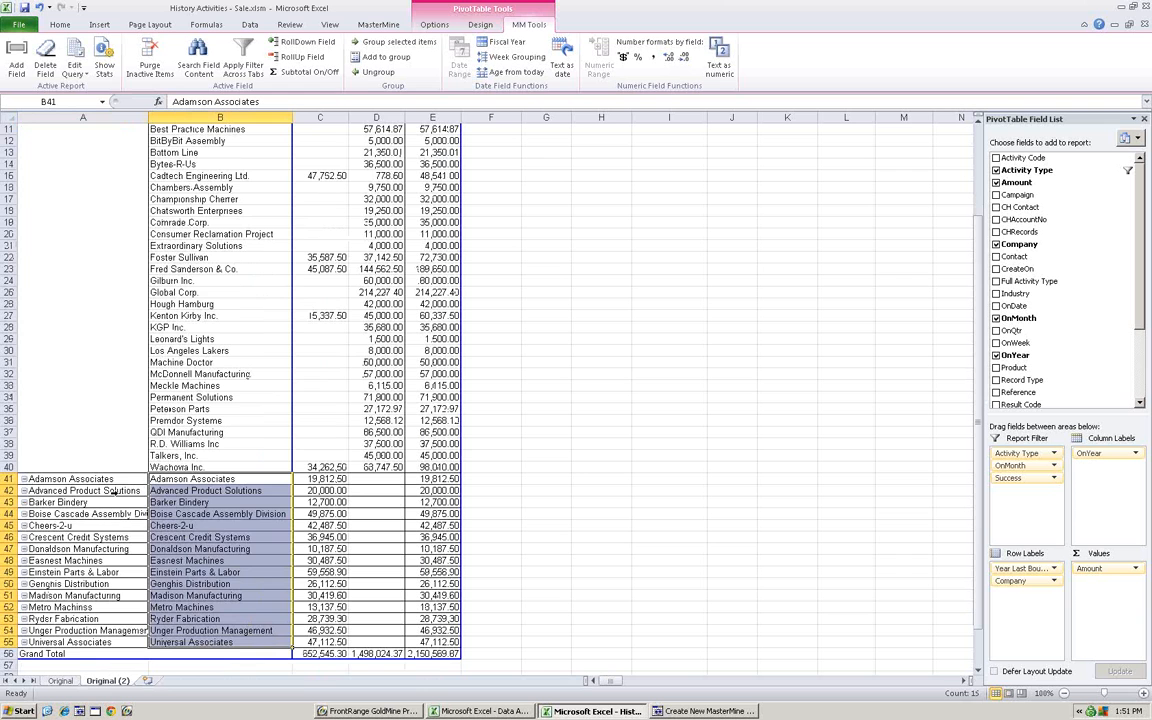
drag(91, 479, 90, 642)
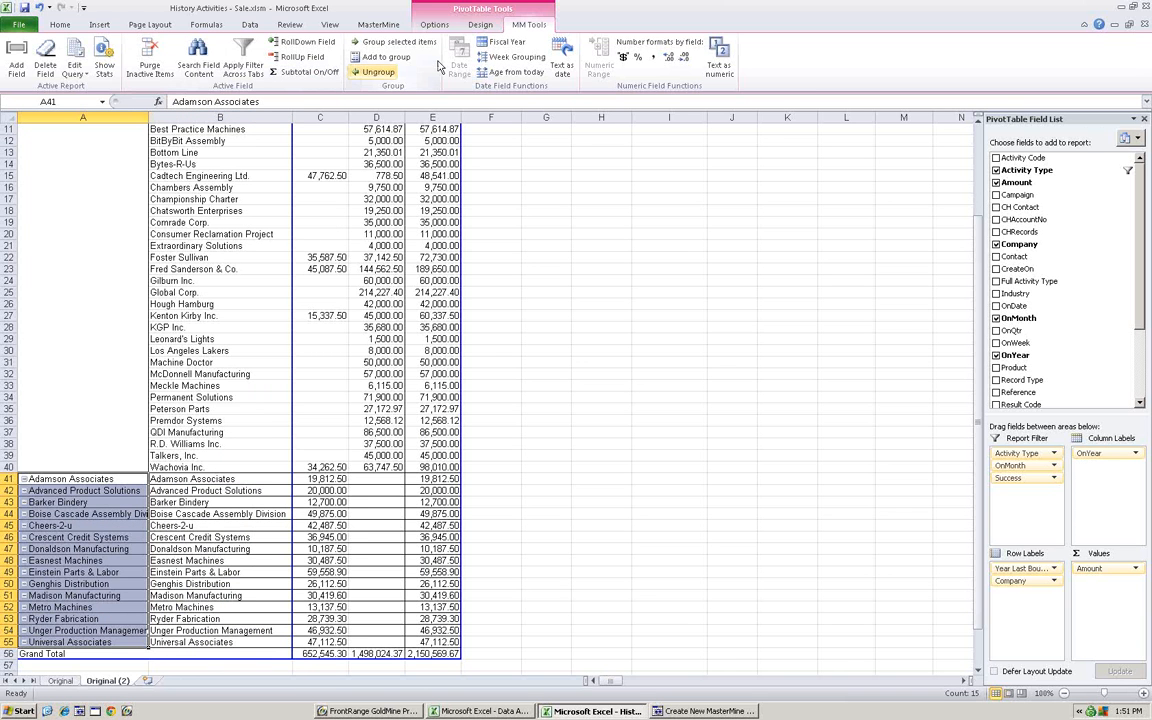
click(392, 42)
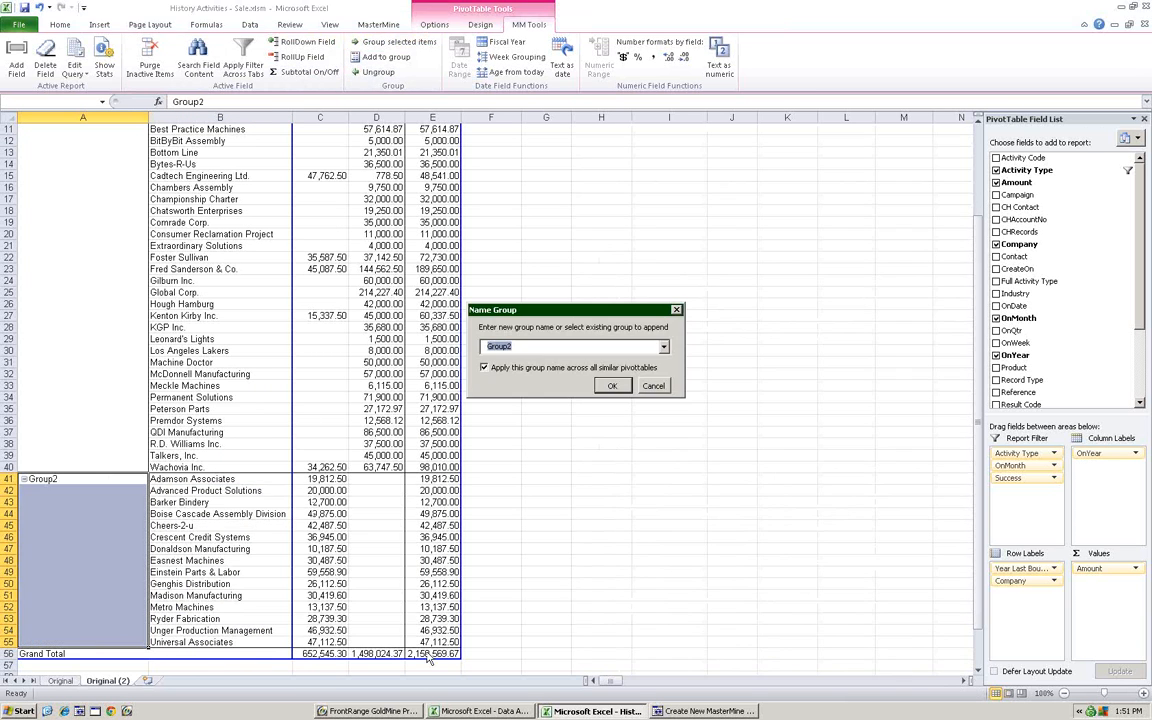
text(2014)
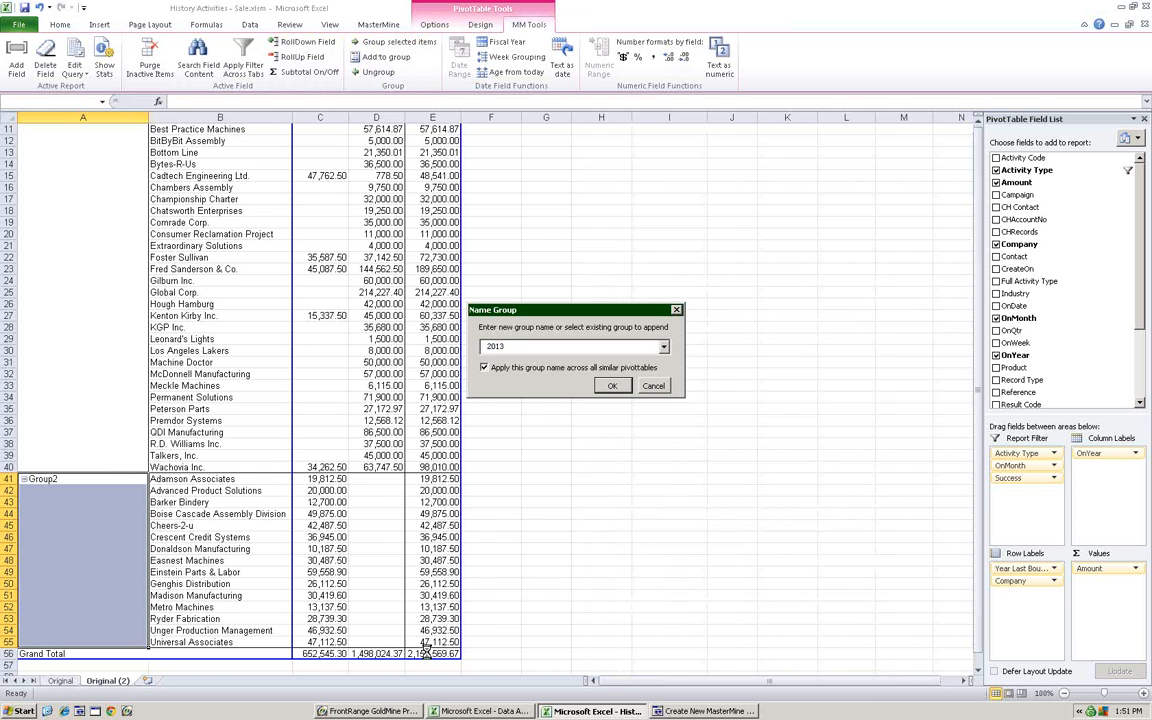
key(Return)
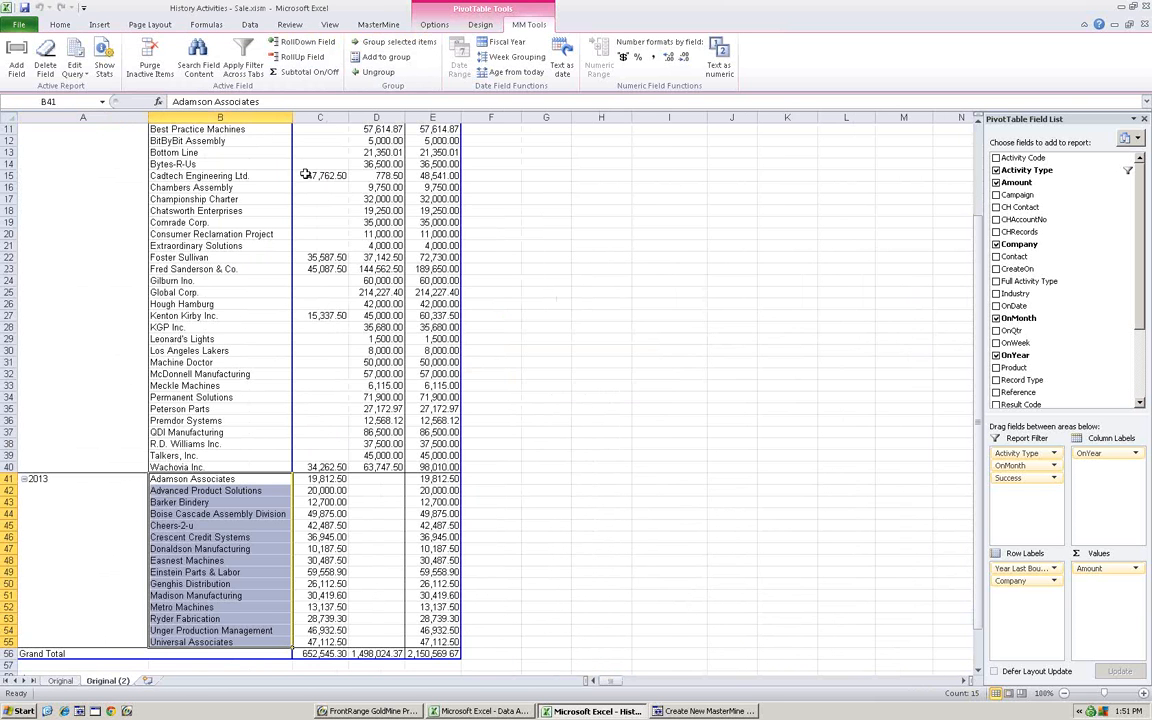
- Move Company to the report filter and select the OnYear 2013 amount for companies that last bought in 2013
scroll(357, 190, up, 1)
scroll(357, 190, up, 3)
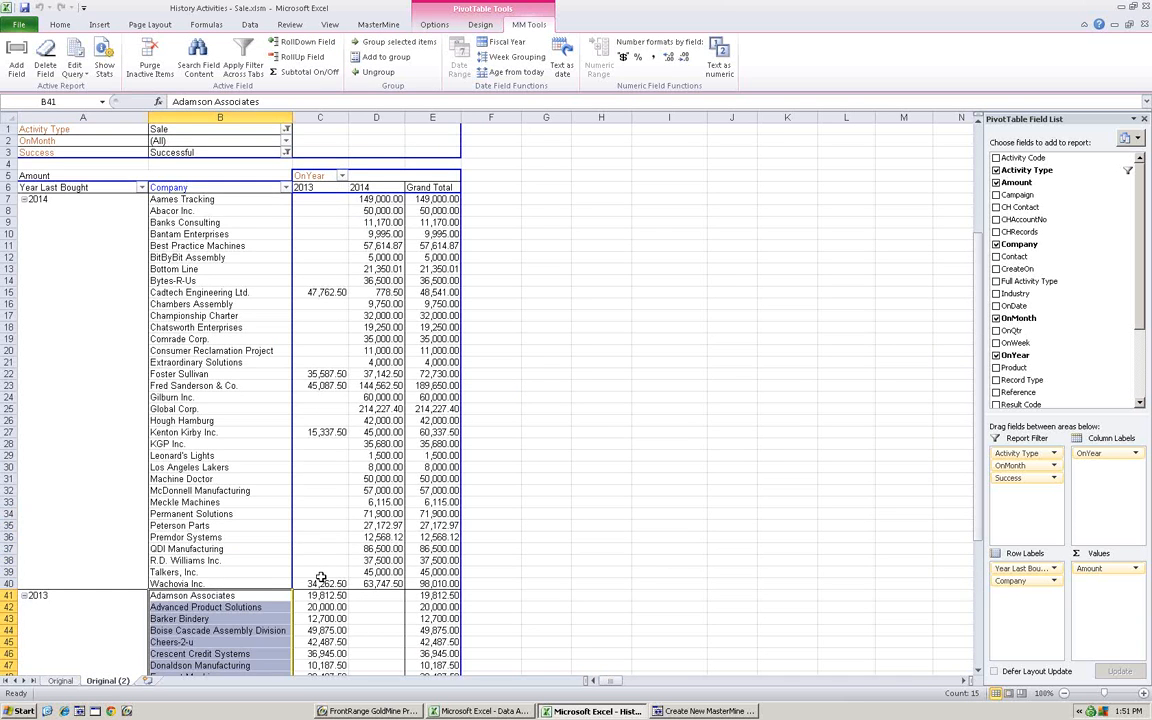
scroll(321, 578, down, 7)
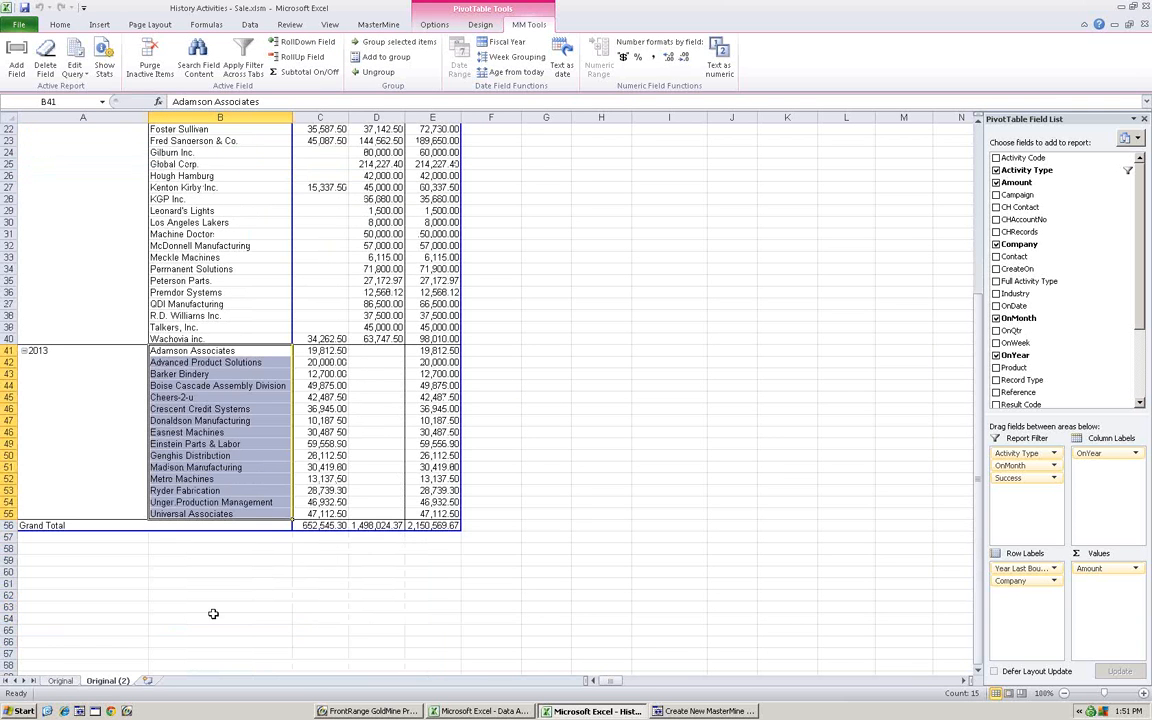
scroll(360, 318, up, 5)
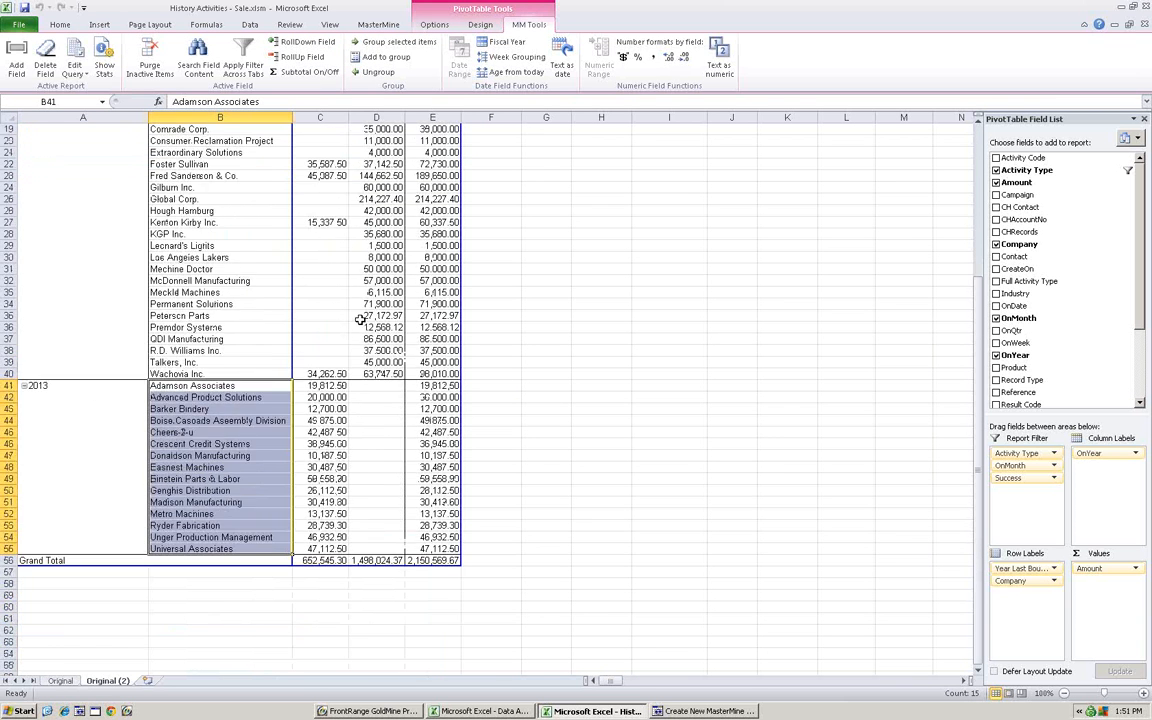
scroll(360, 318, up, 2)
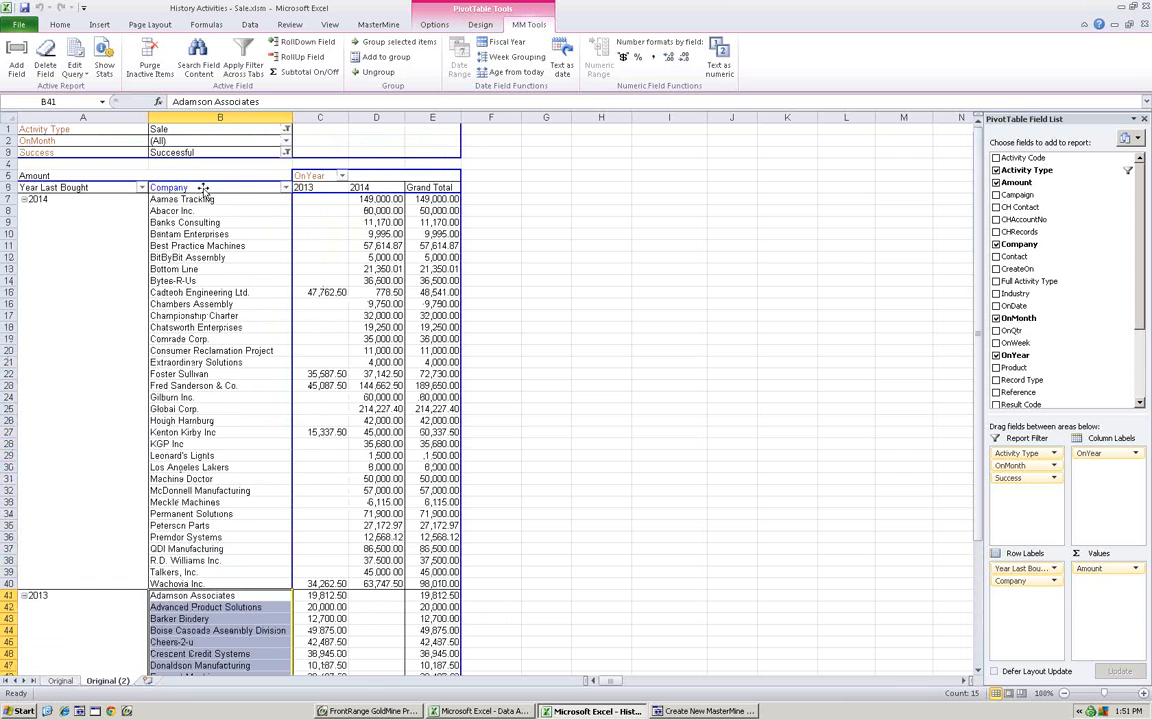
drag(203, 188, 125, 162)
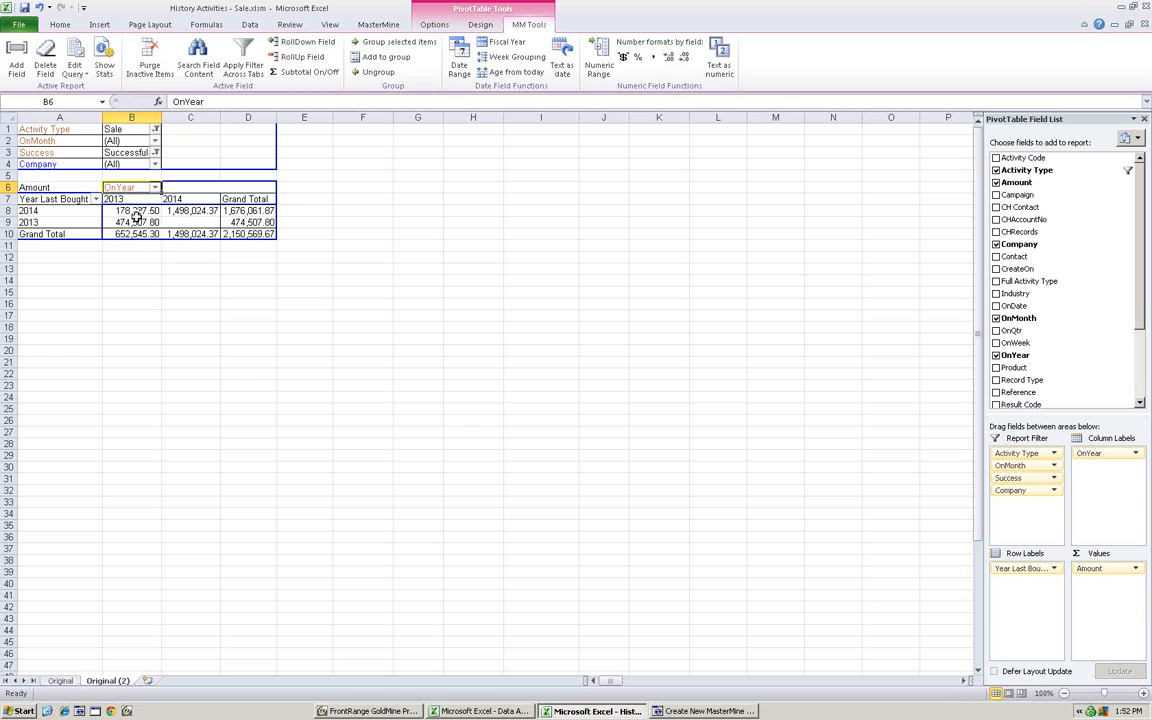
click(130, 222)
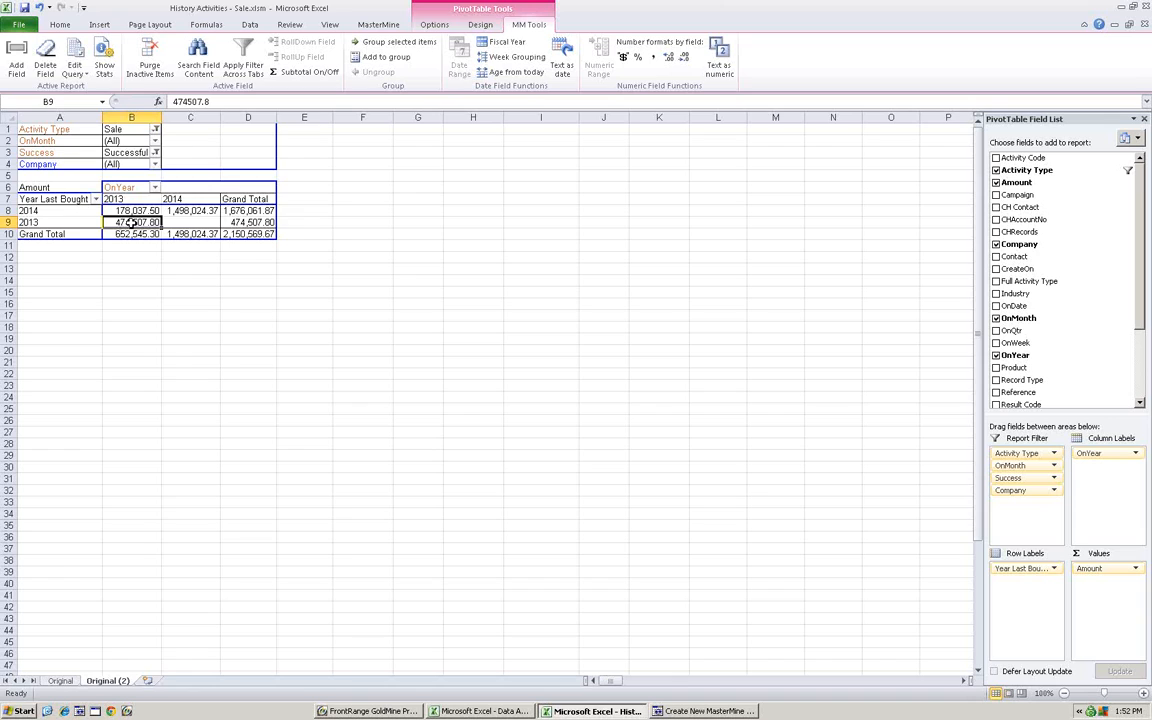
- Drill down to the sales records behind the 2013 amount for Year Last Bought 2013 and sort them by User ID A to Z
double_click(132, 222)
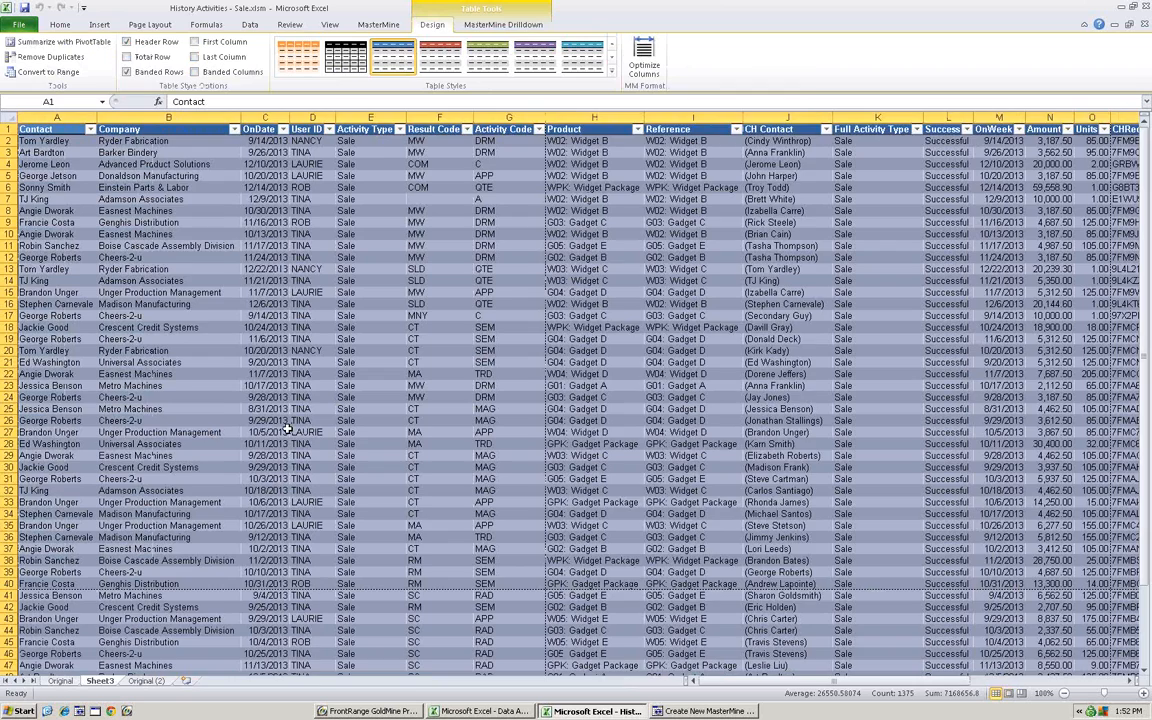
scroll(287, 428, down, 4)
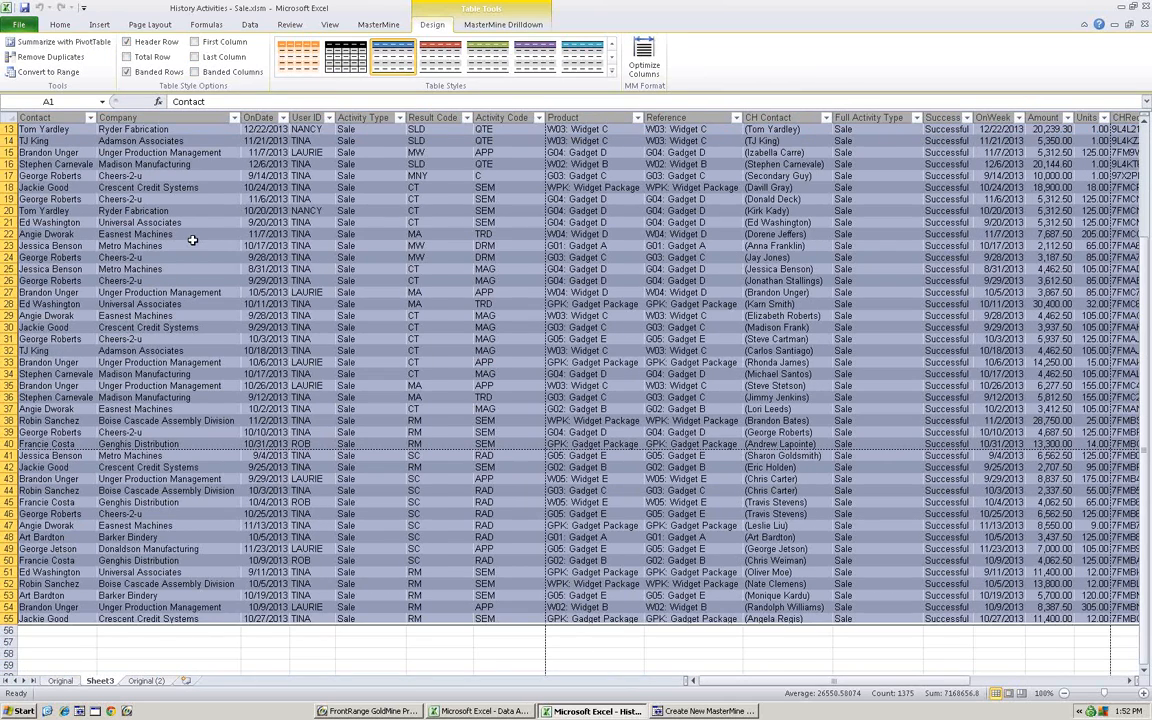
scroll(192, 240, up, 4)
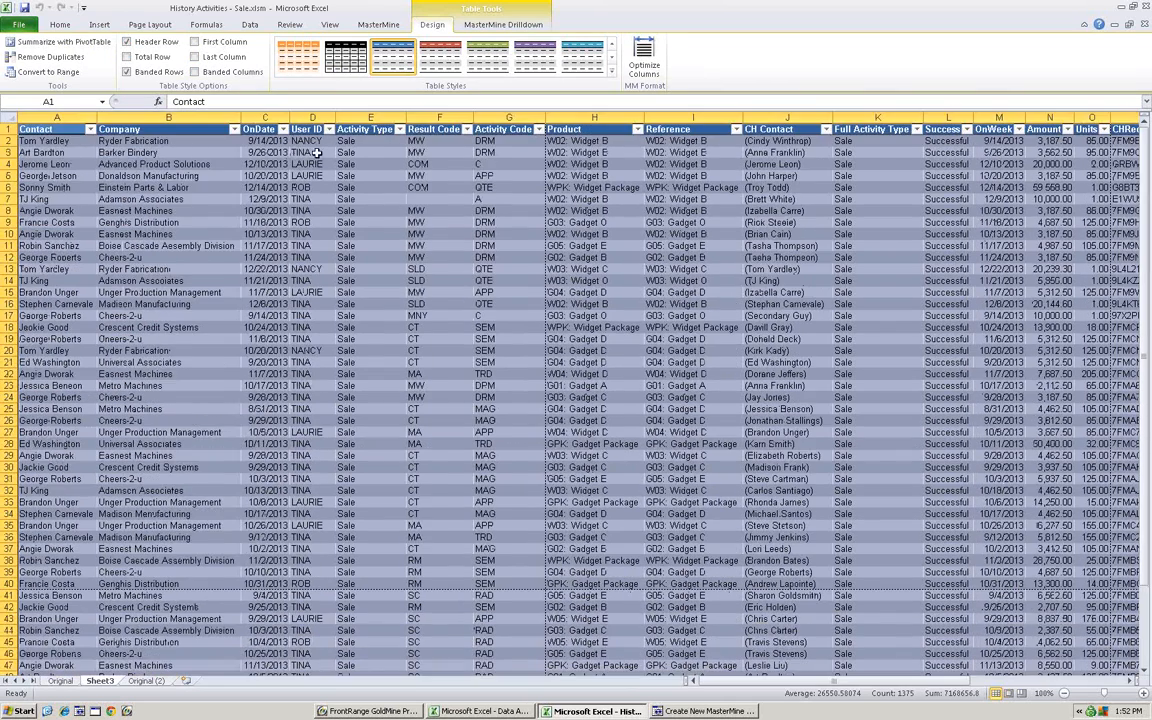
click(329, 129)
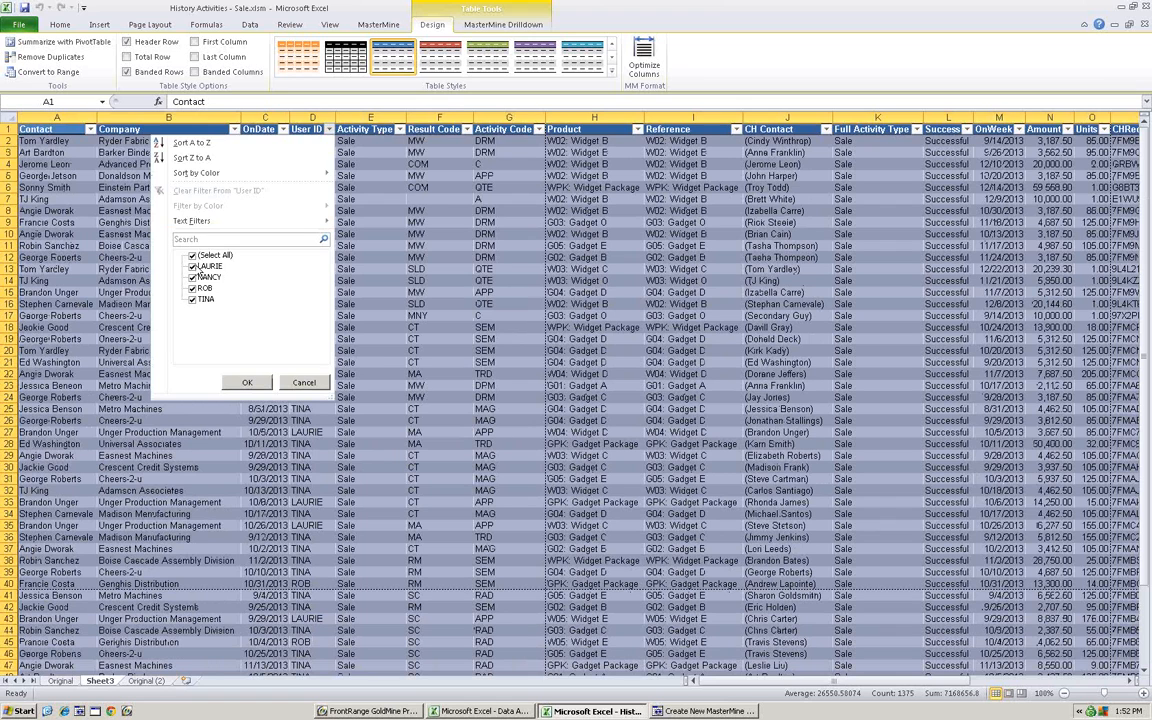
click(192, 142)
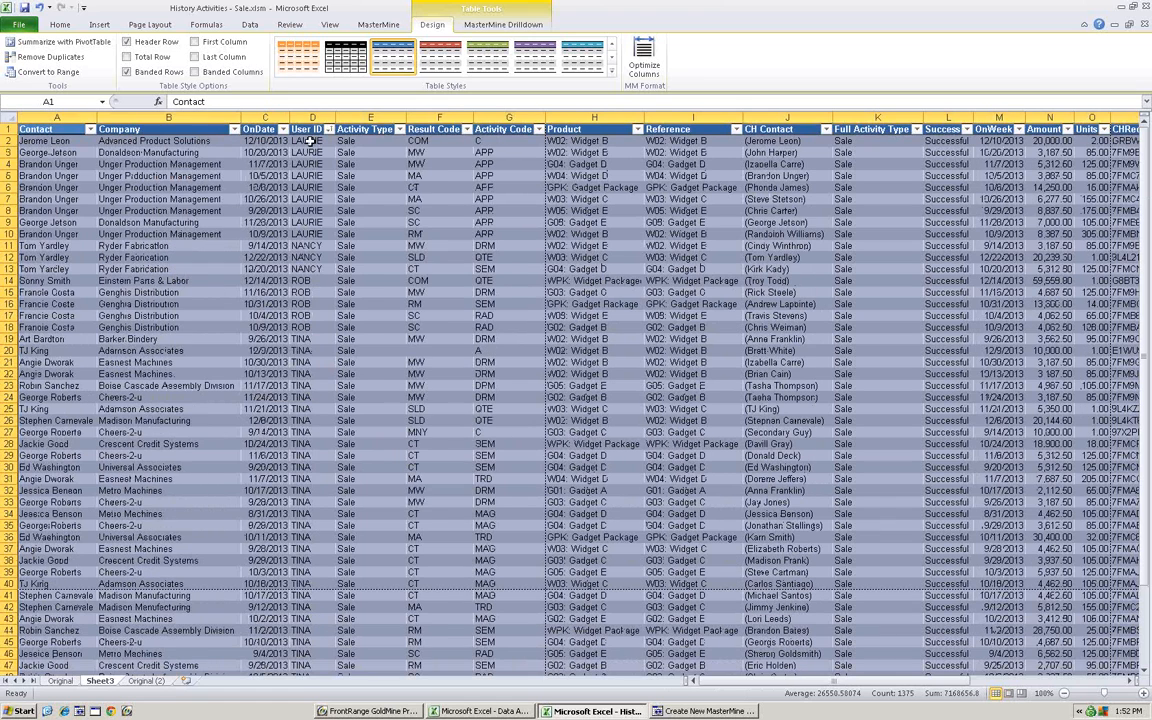
- Select the first user's block of User ID cells and look at the GoldMine Group function for the drilldown rows
drag(311, 141, 321, 341)
click(313, 142)
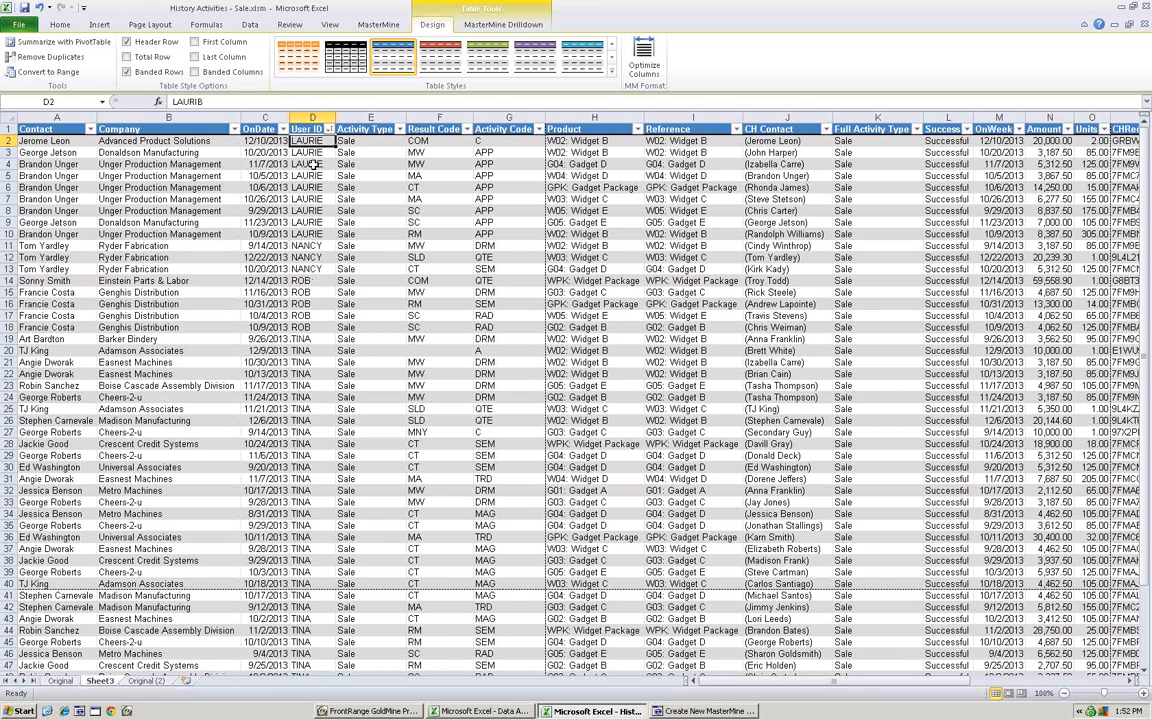
drag(313, 142, 314, 234)
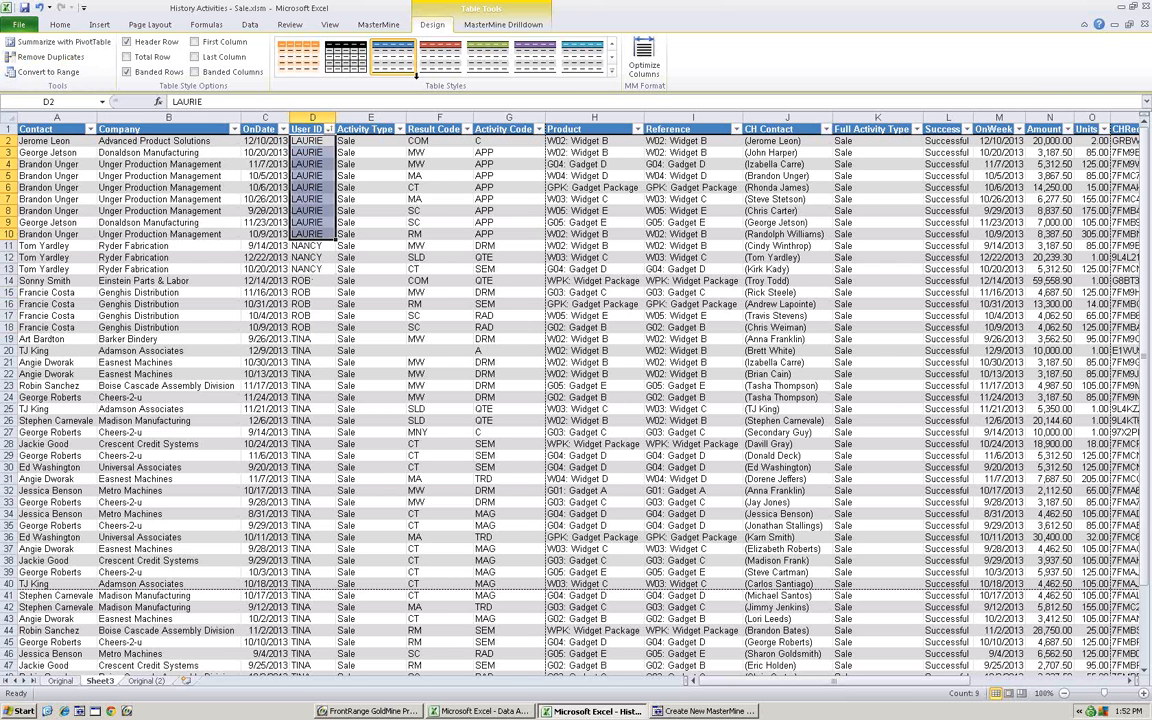
click(503, 24)
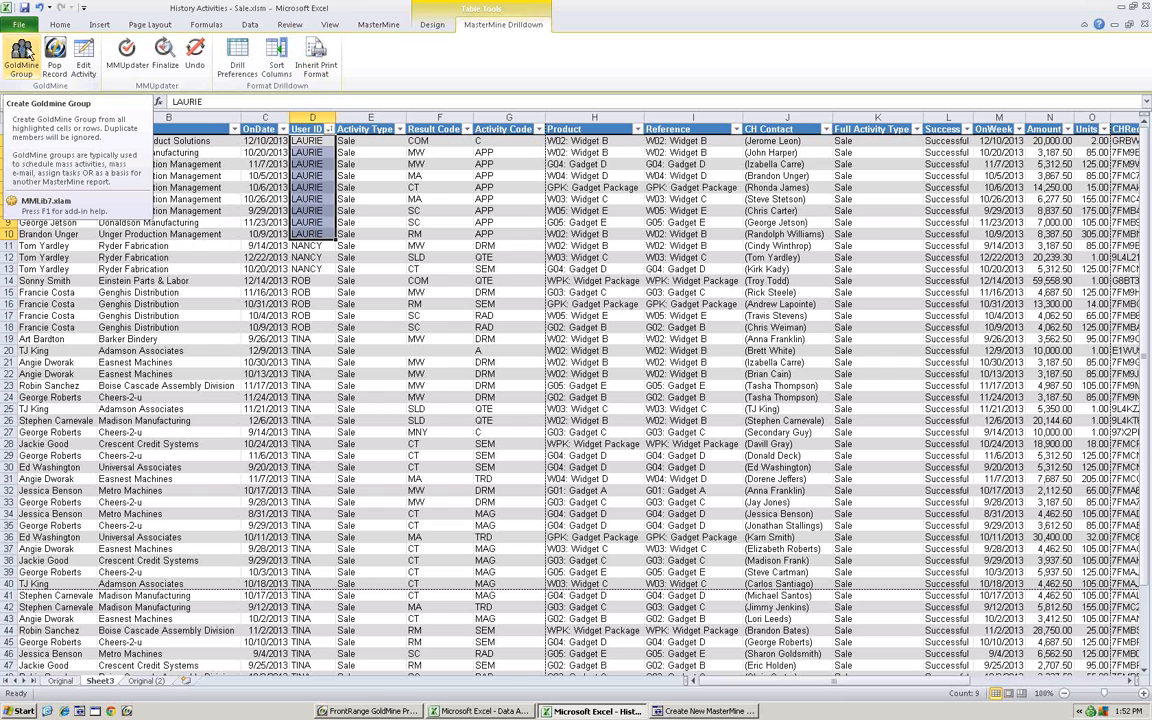
click(313, 189)
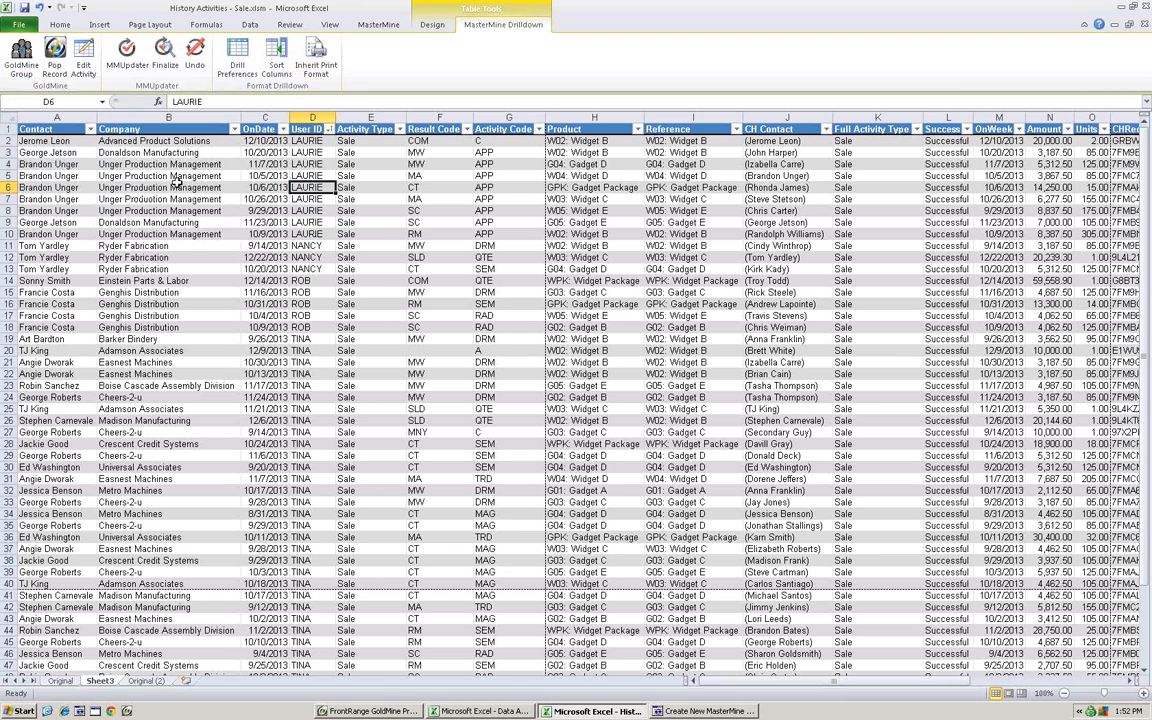
- Return to the Original (2) sheet and expand the 2013 group of Year Last Bought with Company as the detail field
click(146, 680)
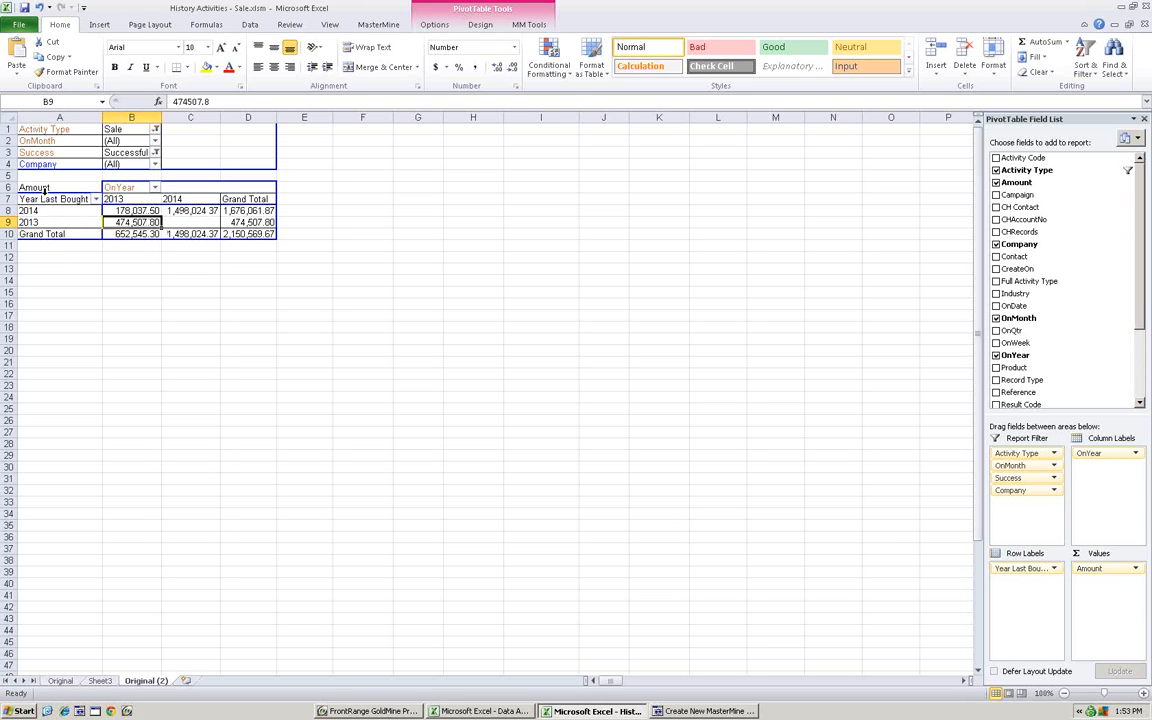
click(49, 222)
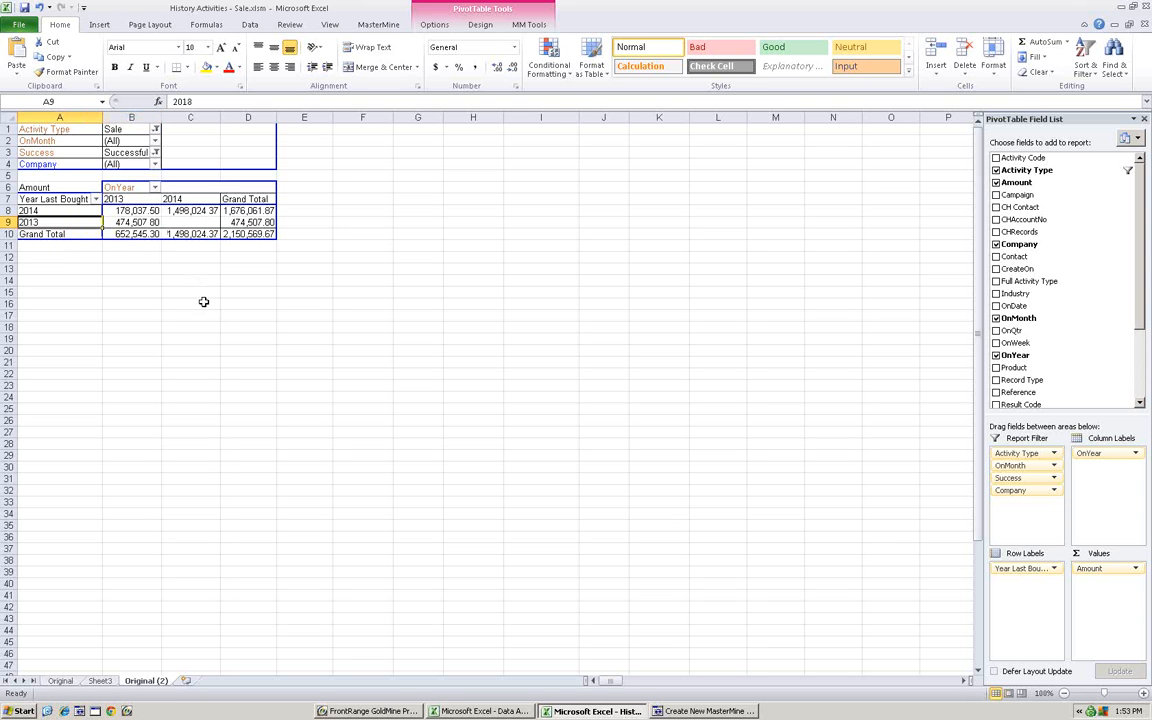
double_click(49, 222)
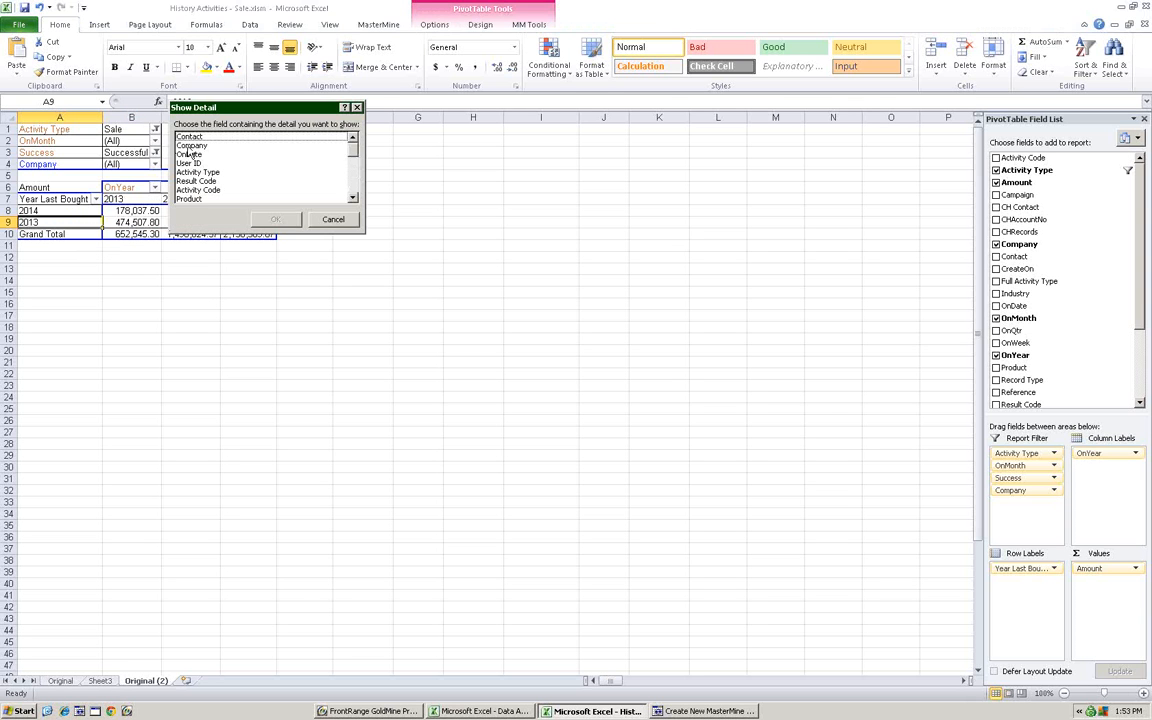
click(191, 146)
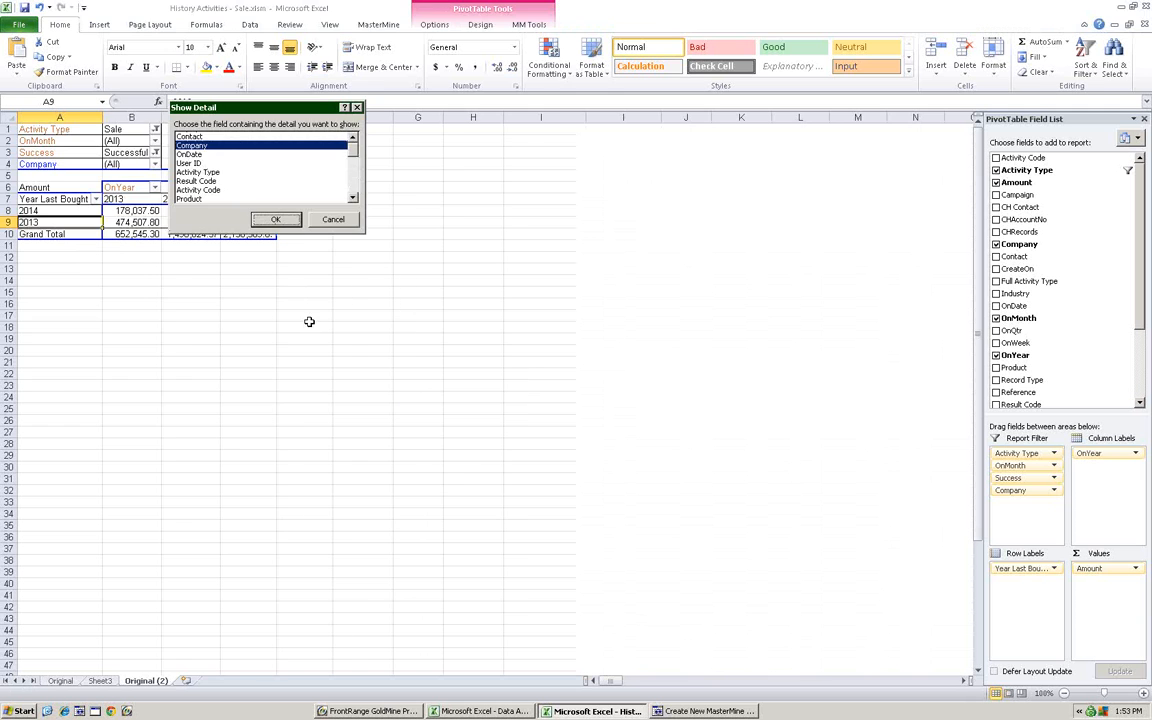
key(Return)
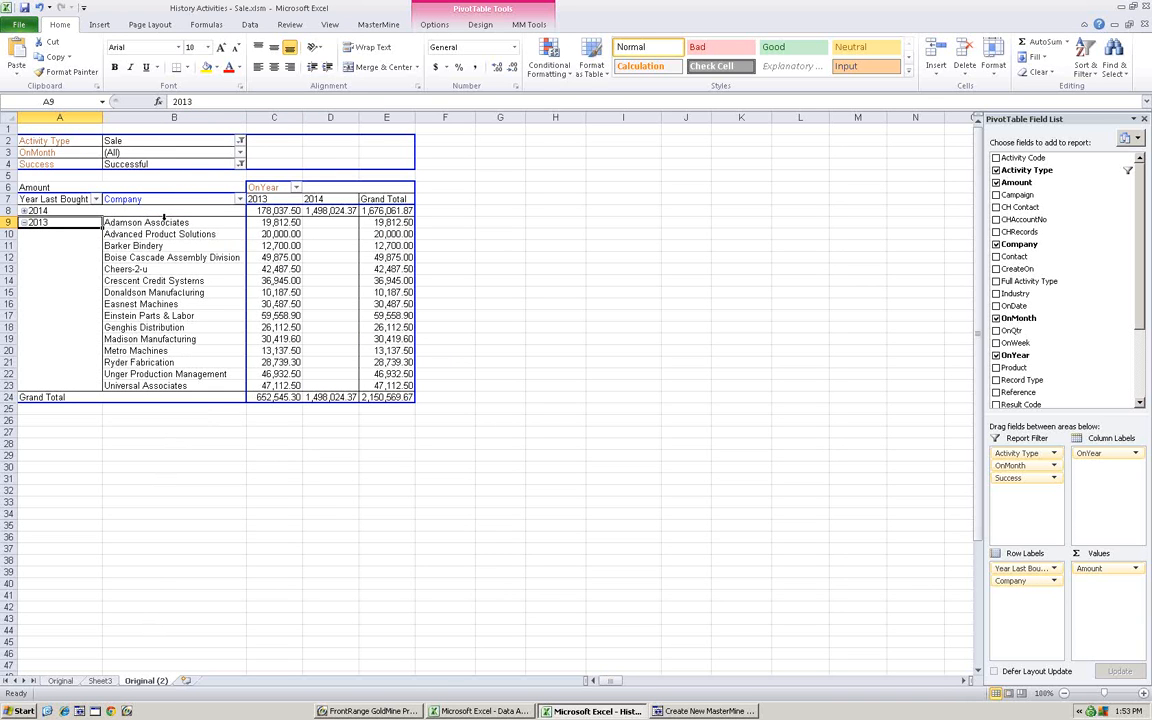
drag(163, 222, 166, 385)
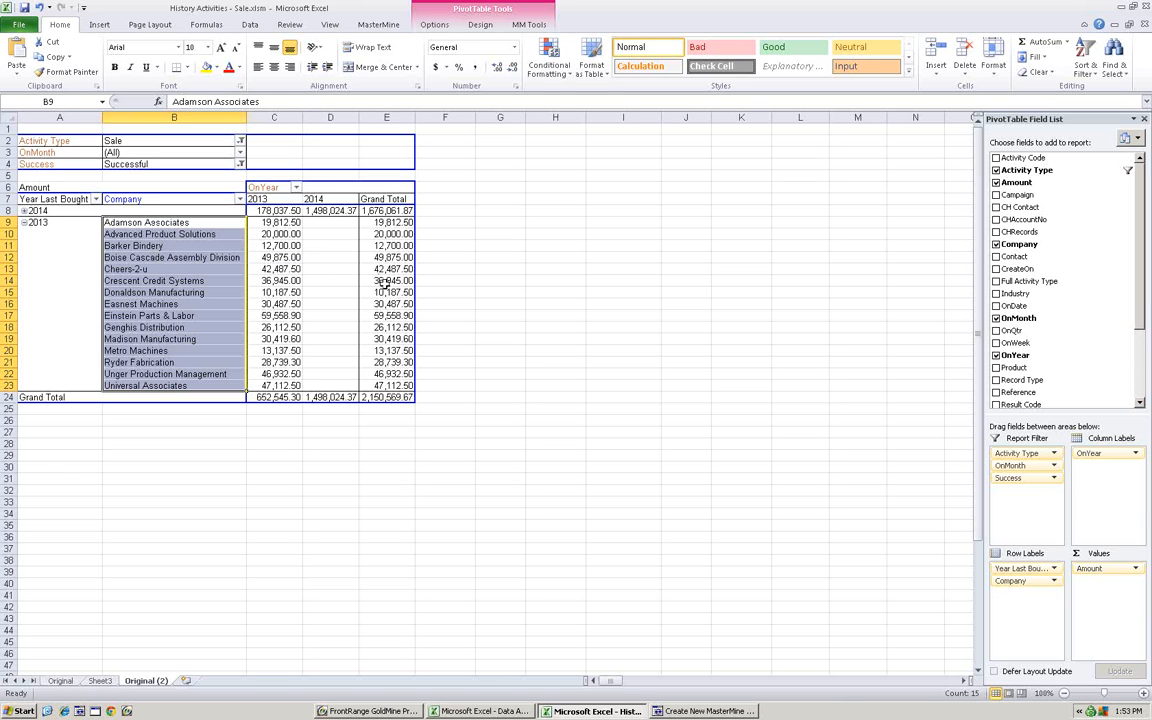
click(140, 222)
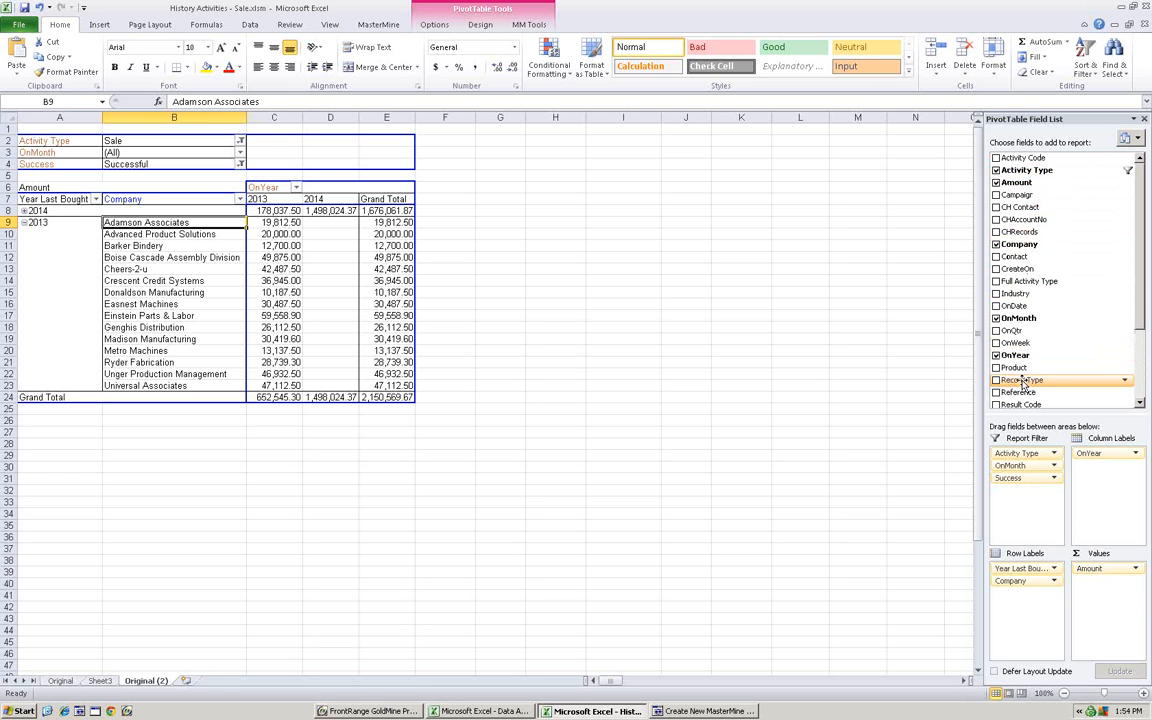
- Add Record Type to the report filter and narrow its record types with multiple item selection
drag(1022, 381, 137, 150)
click(240, 142)
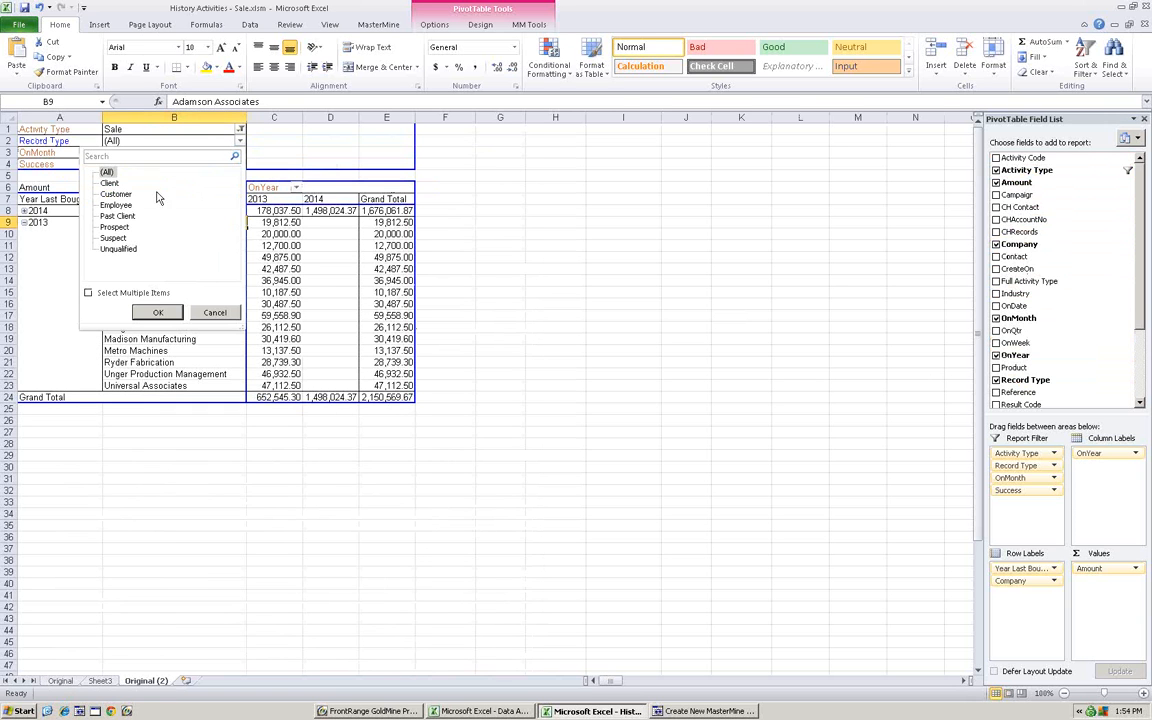
click(88, 292)
click(103, 194)
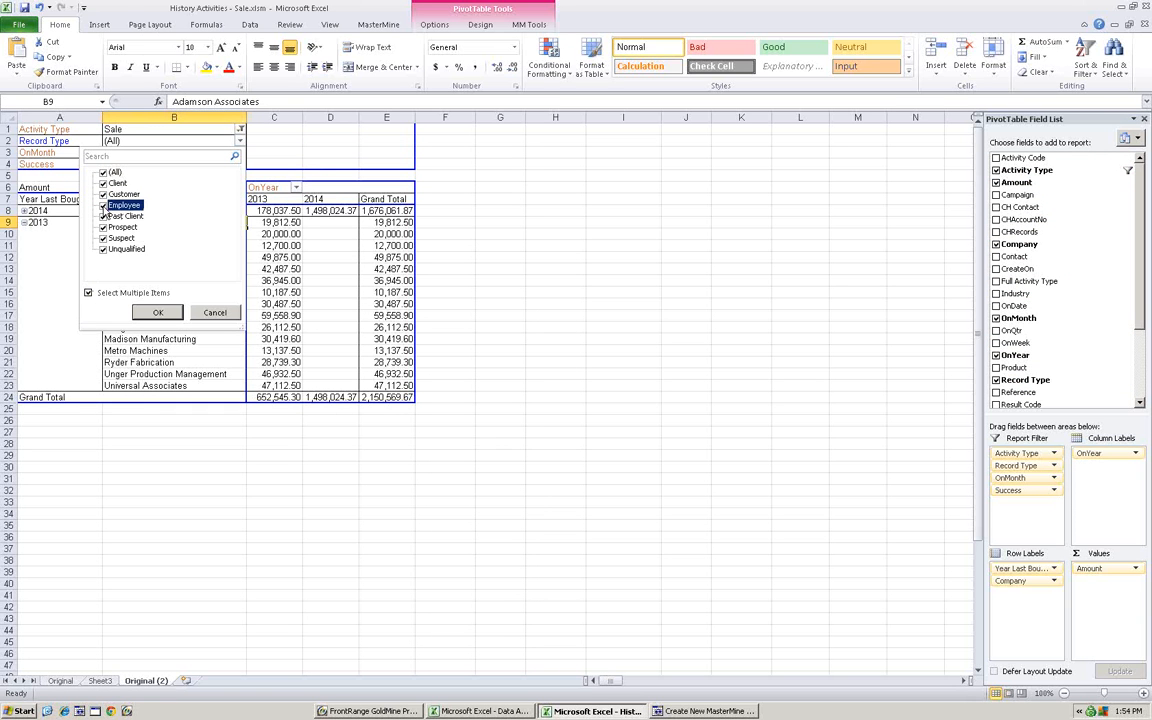
click(158, 312)
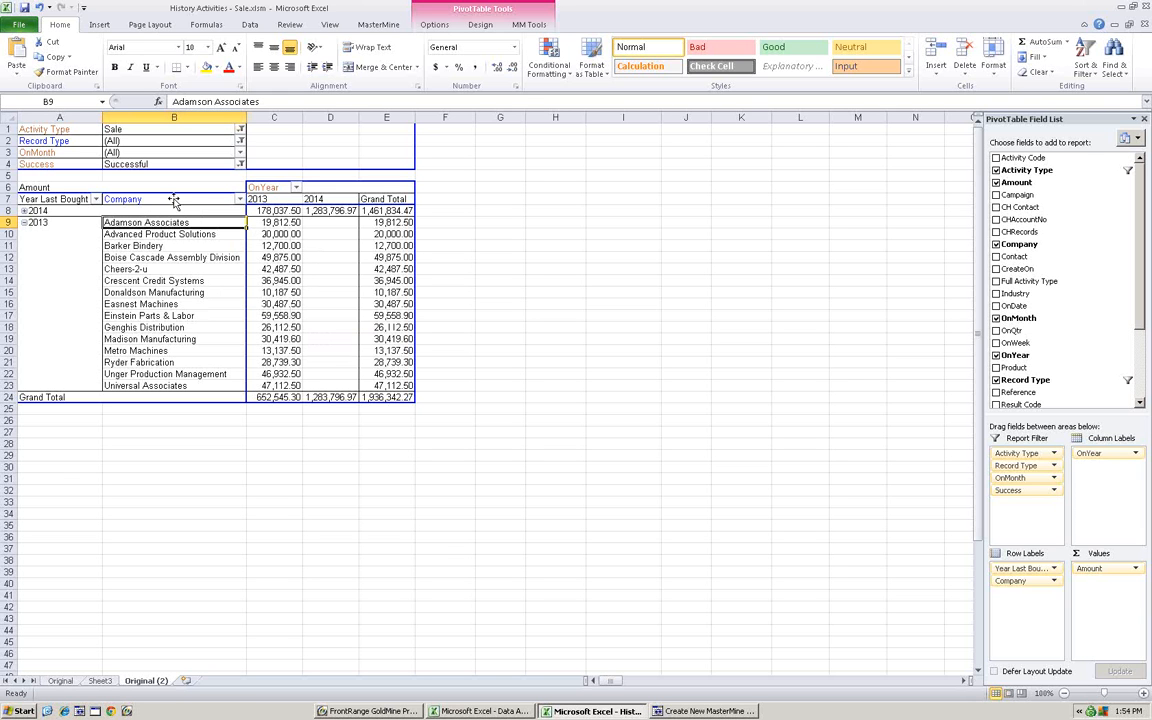
- Move Company and Year Last Bought to the report filter and add Amount as the row field
drag(155, 199, 90, 170)
drag(57, 216, 62, 172)
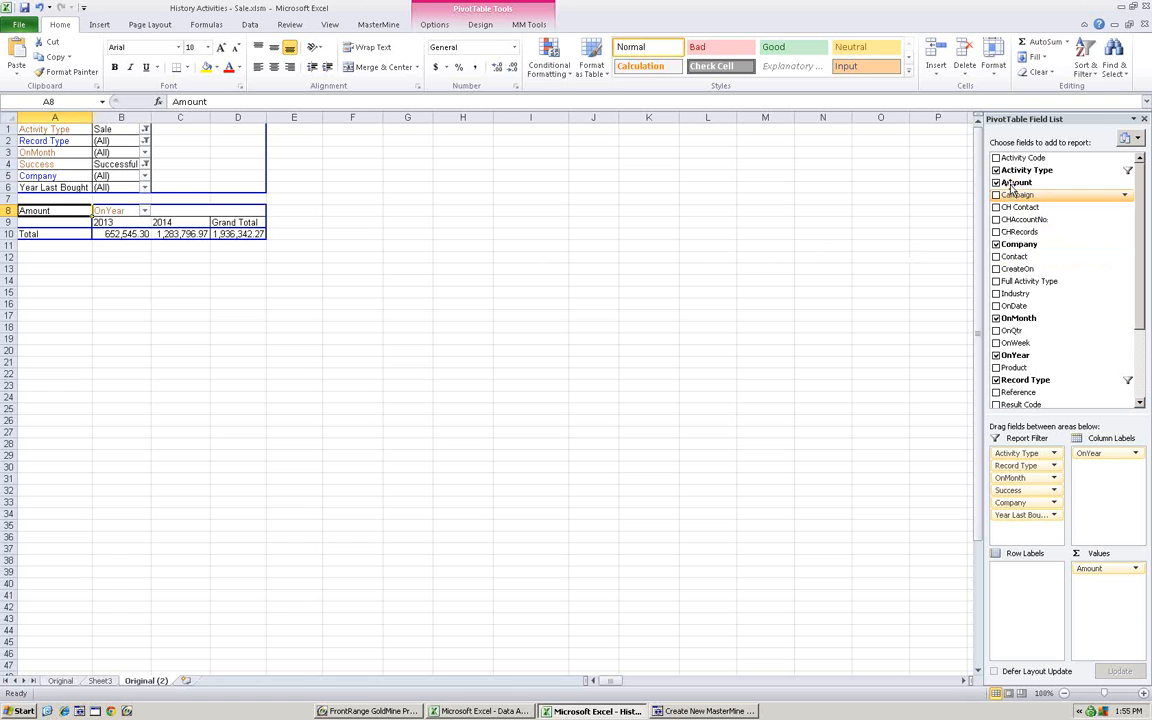
drag(1020, 182, 33, 233)
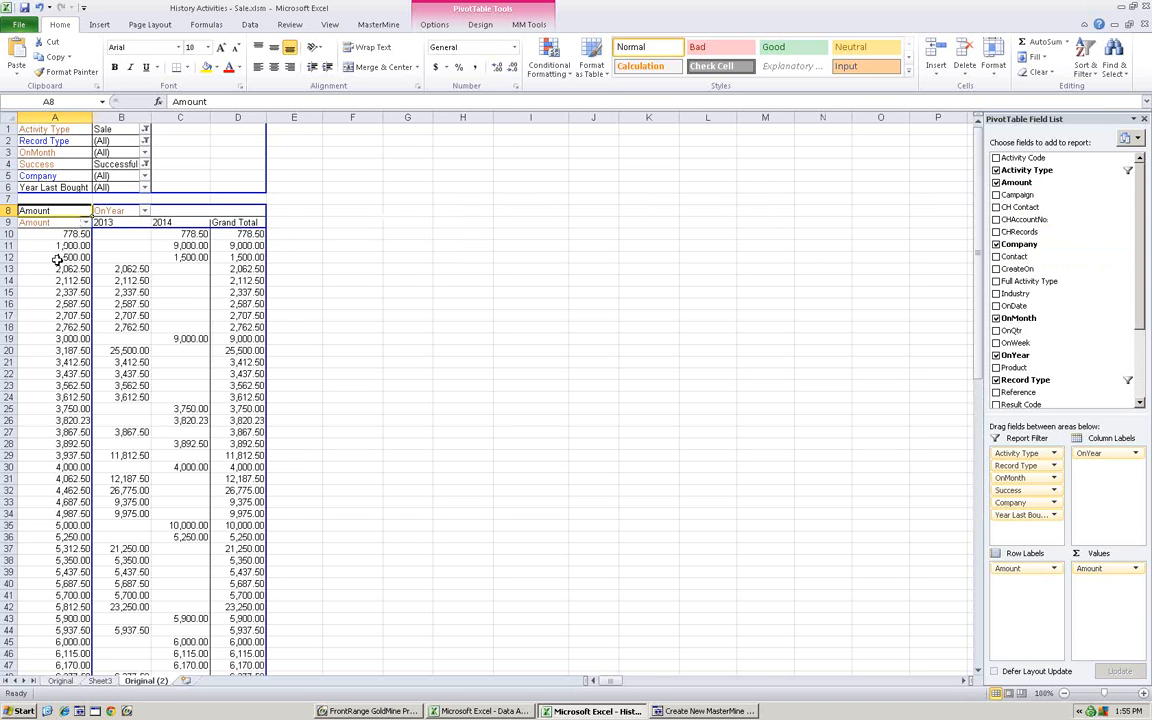
click(54, 254)
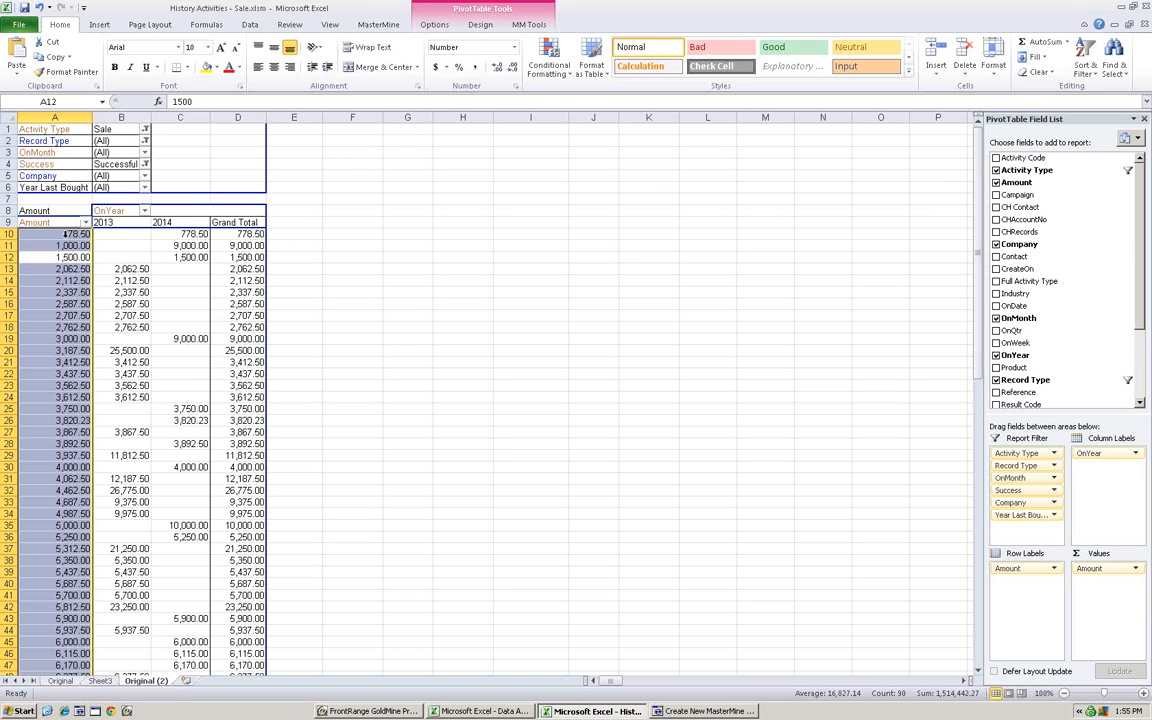
click(62, 234)
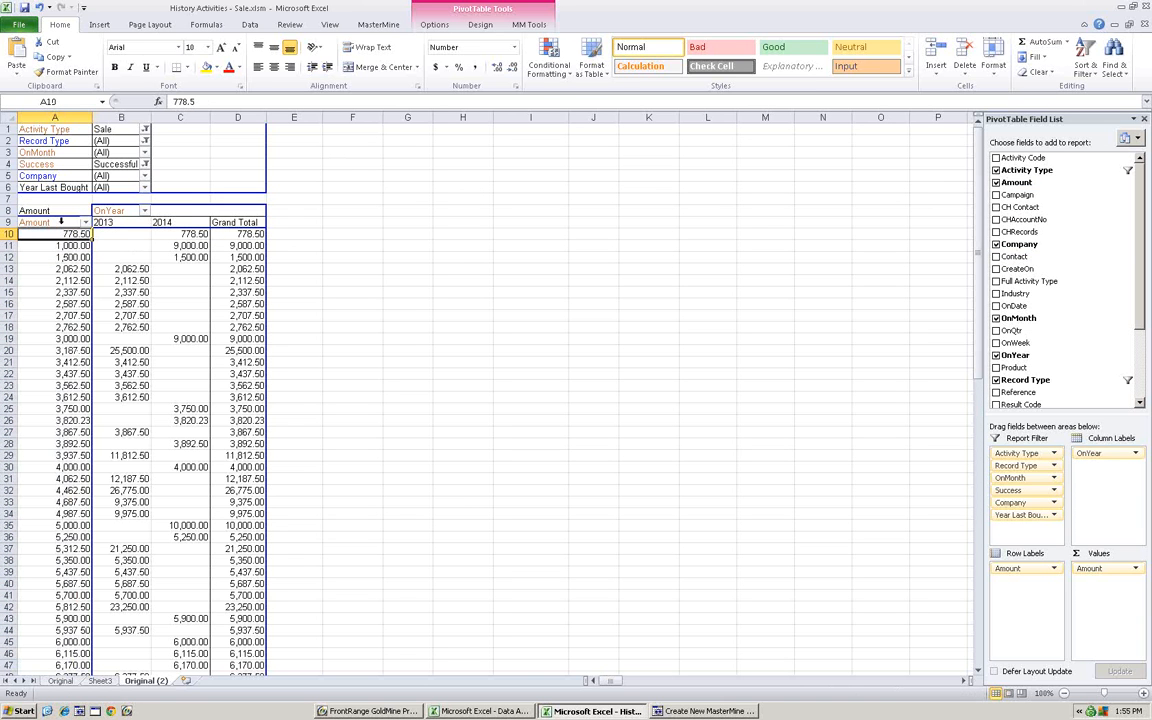
- Group the Amount row values into numeric ranges of 10000 from 111 to 160388.65
click(528, 27)
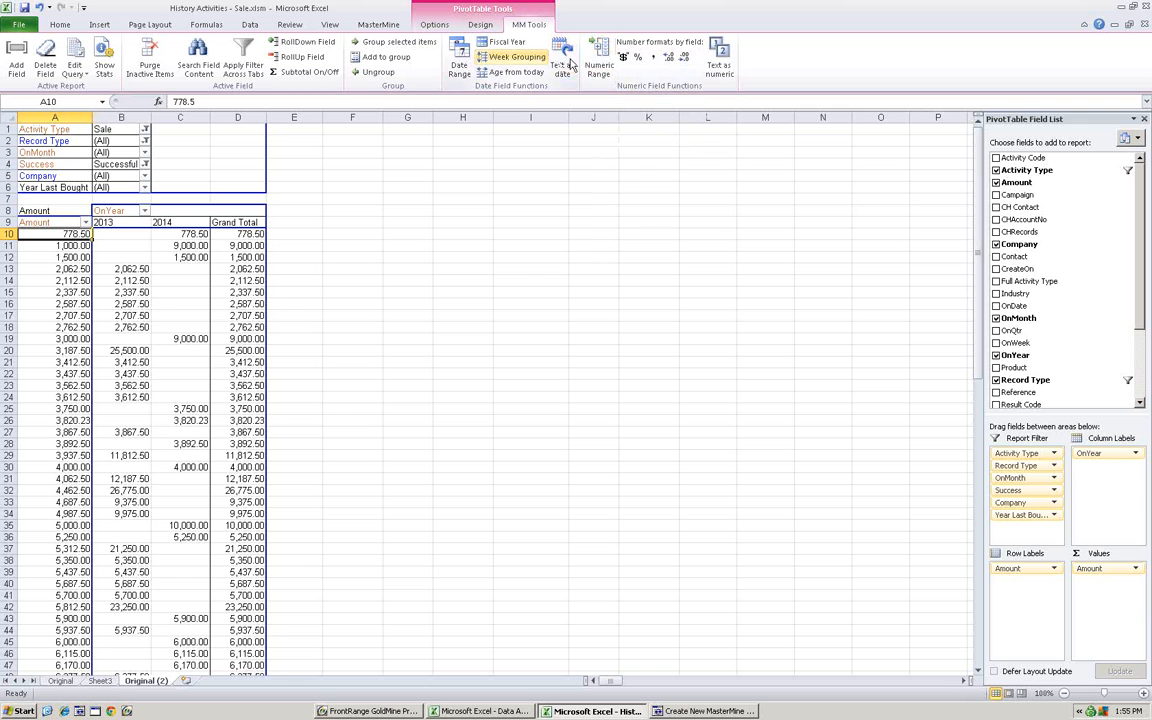
click(605, 62)
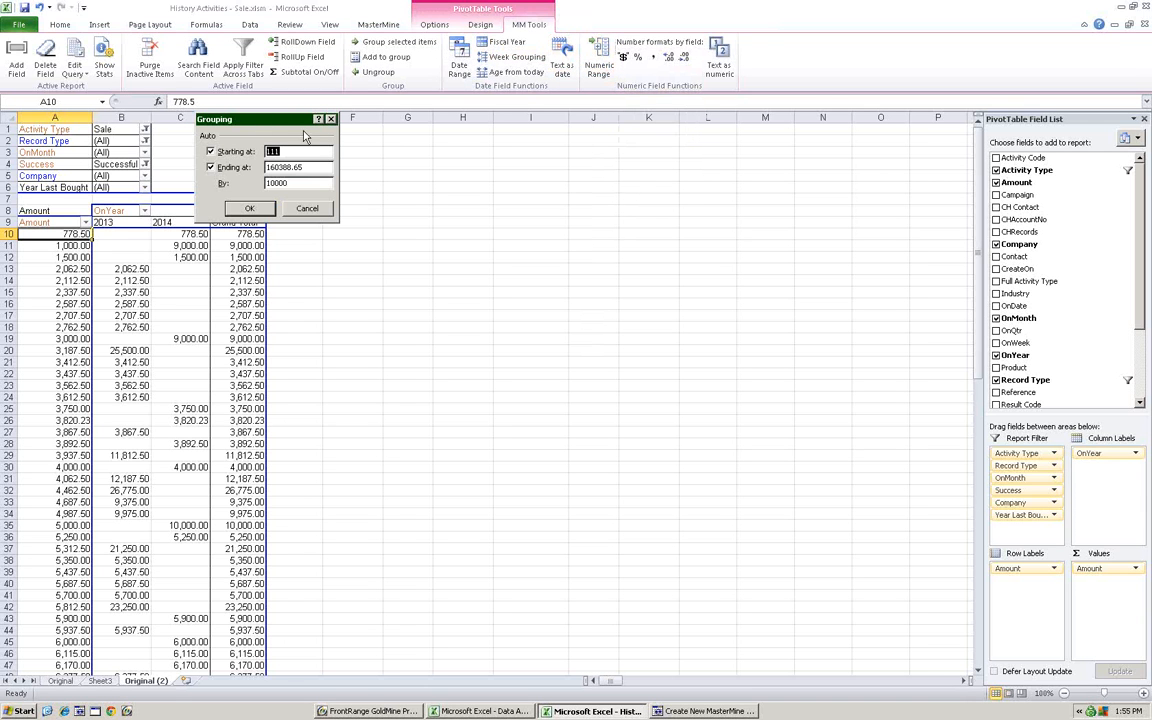
drag(276, 122, 435, 165)
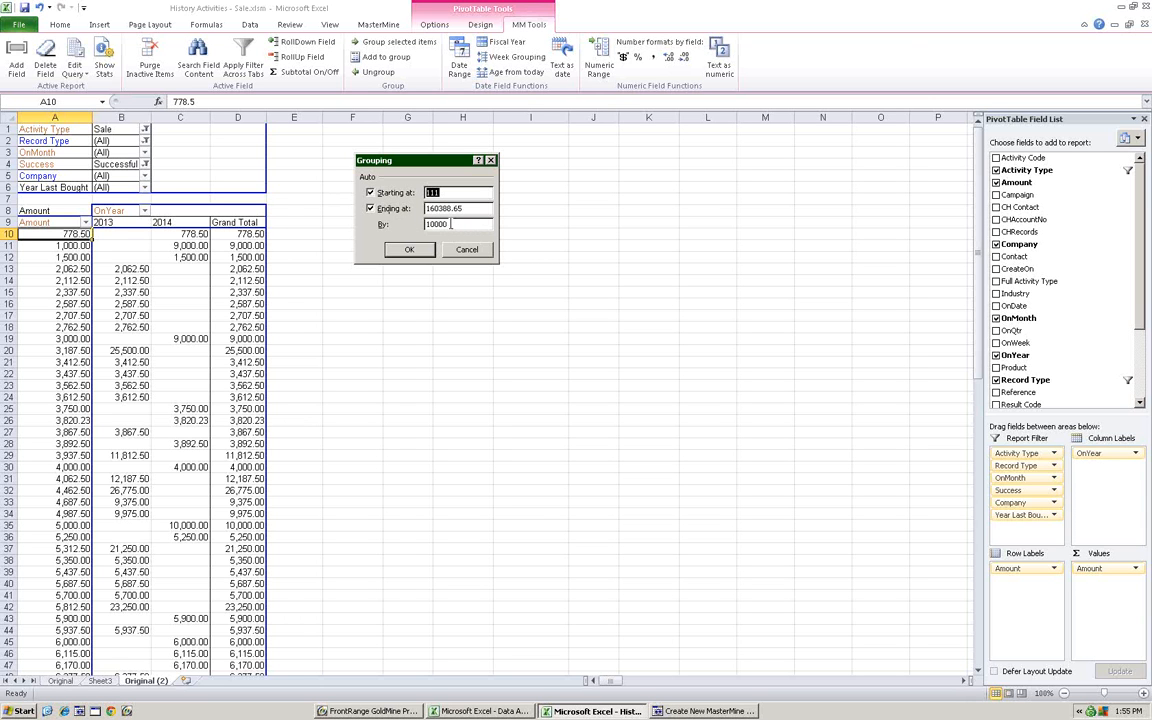
click(405, 250)
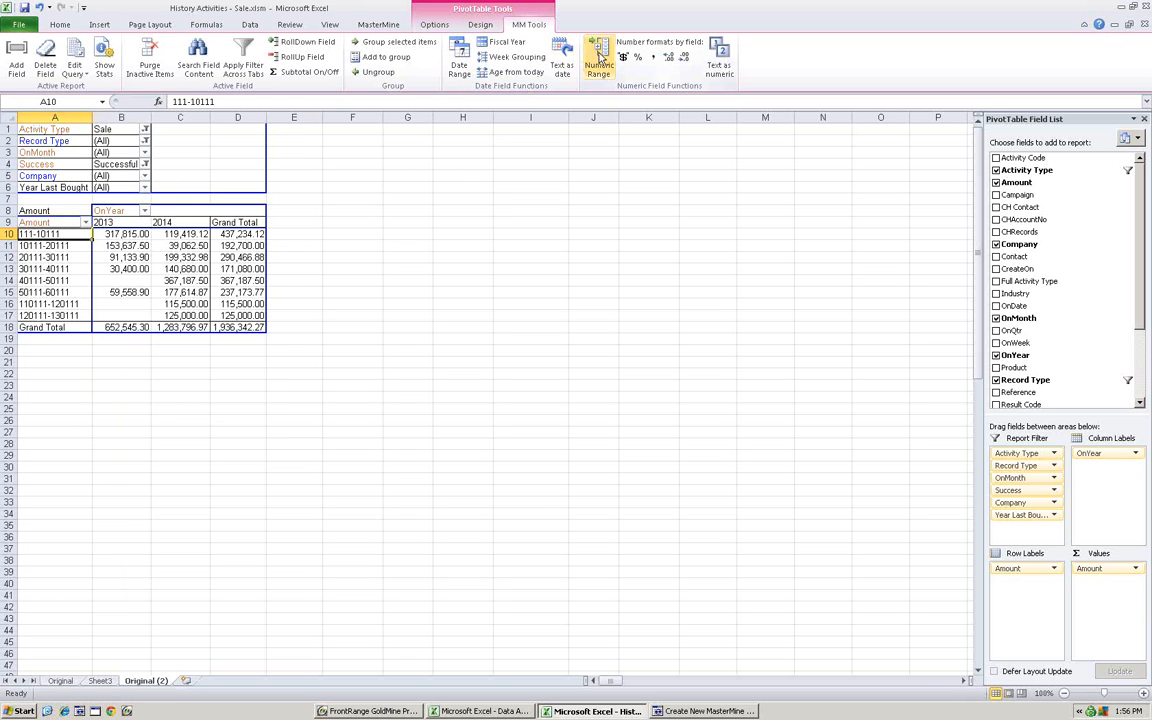
- Set the starting value of the Amount numeric range grouping to 0
click(599, 58)
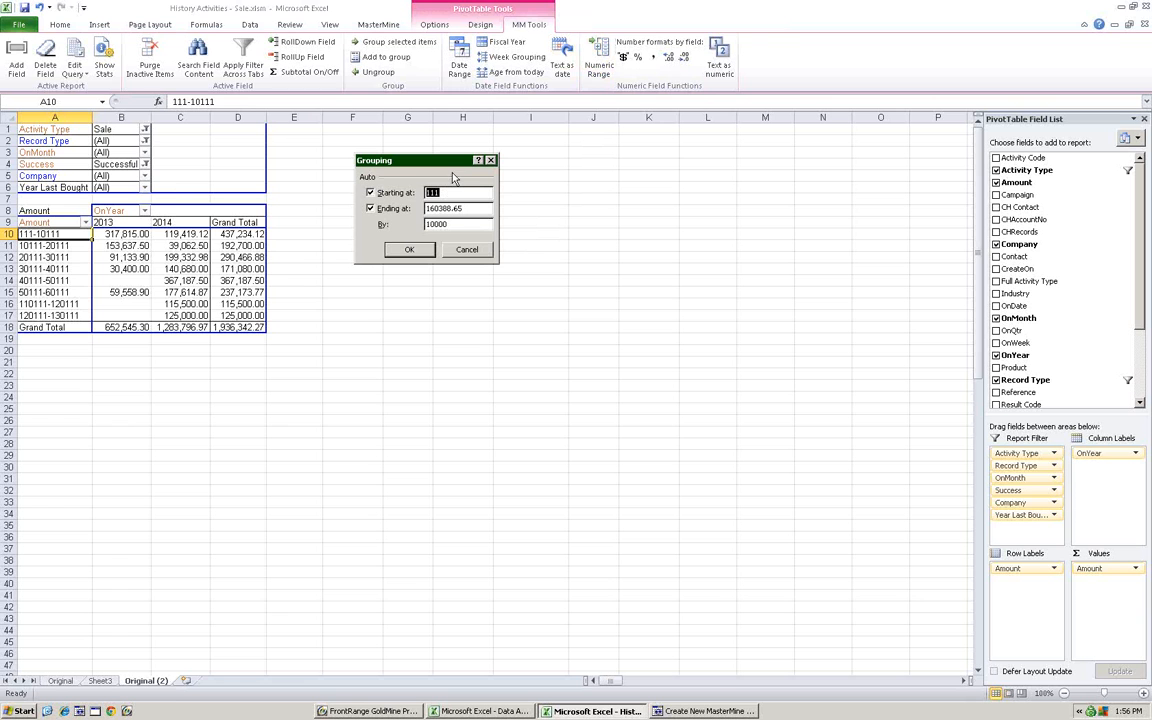
text(0)
click(408, 249)
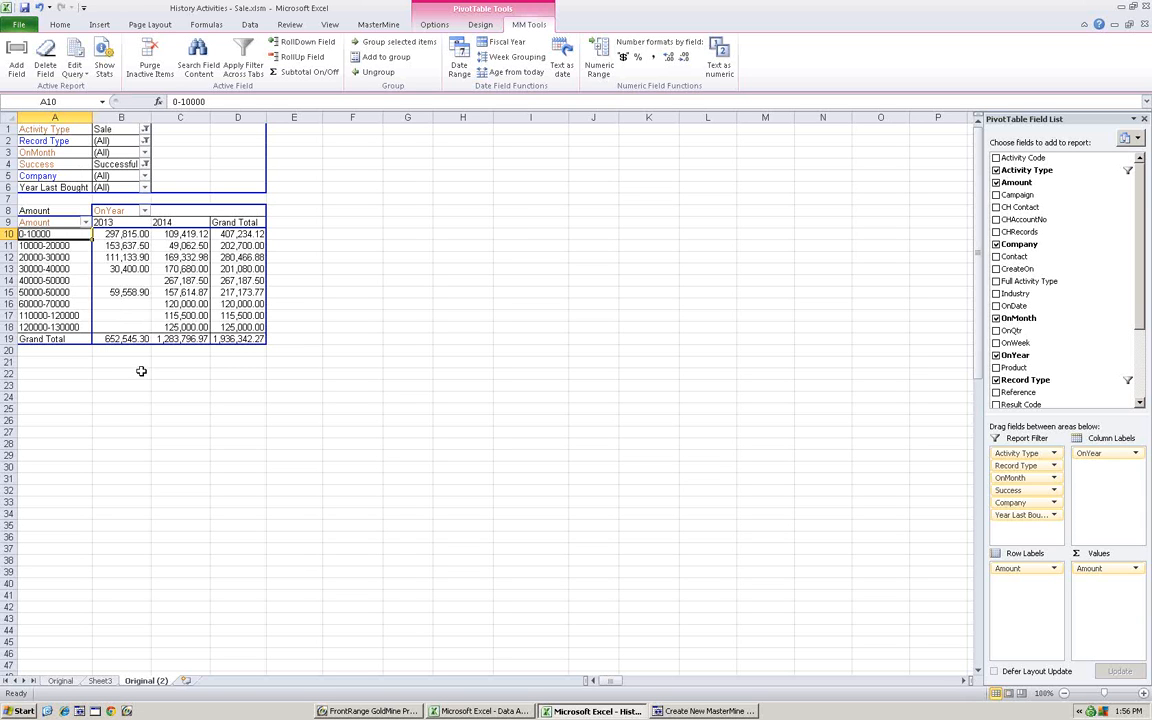
- Filter the report to Year Last Bought 2013
click(146, 192)
click(29, 241)
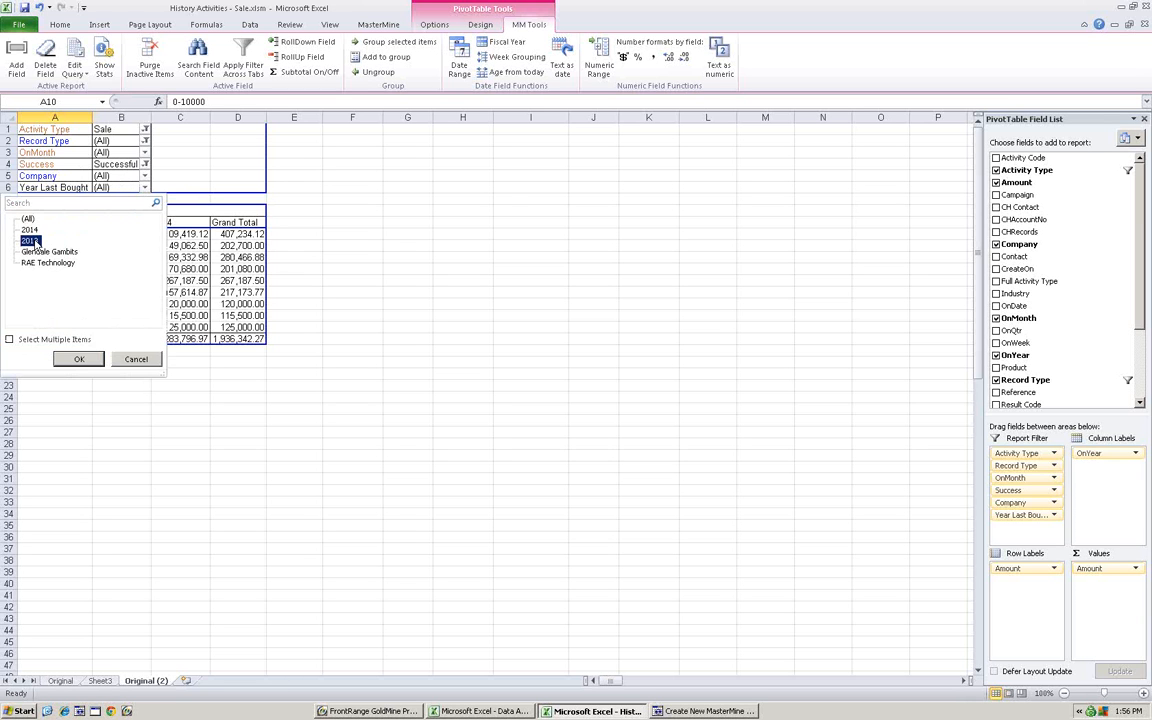
click(92, 359)
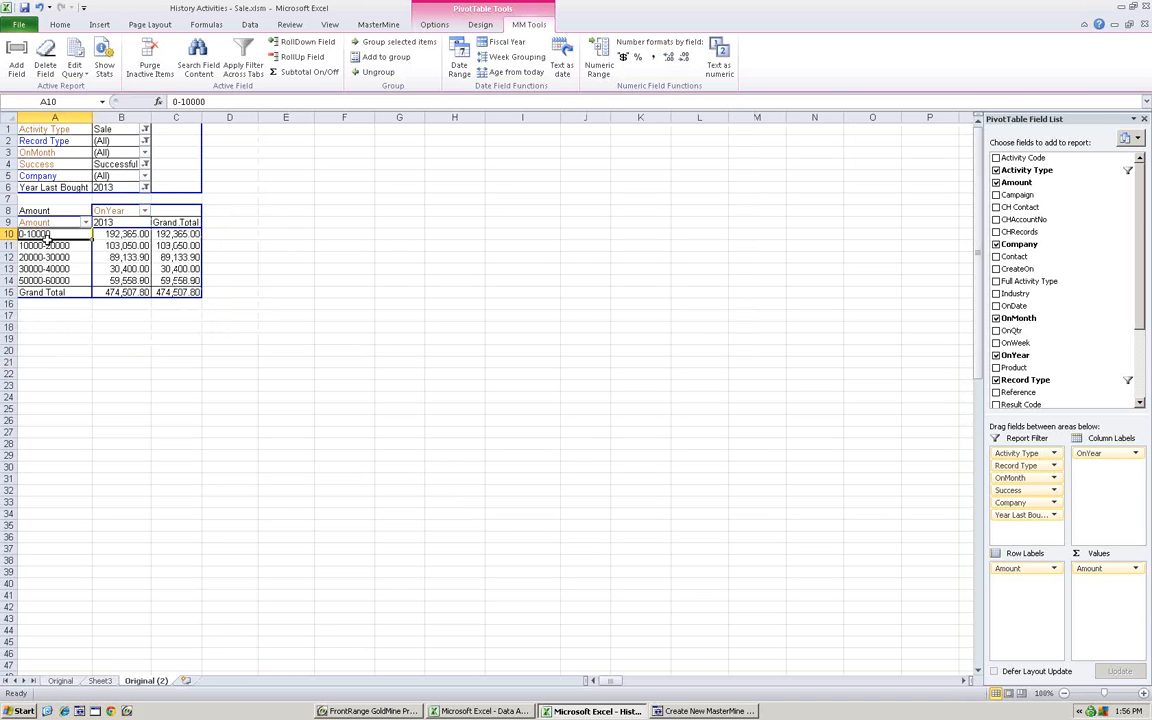
click(52, 281)
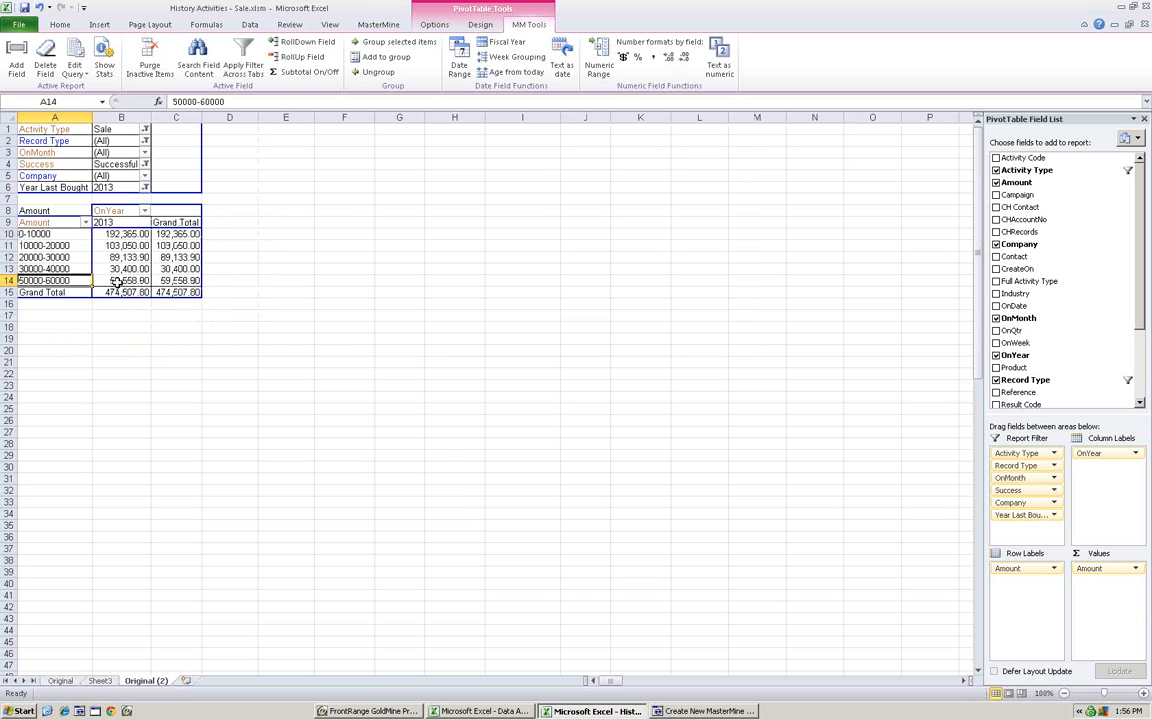
click(128, 281)
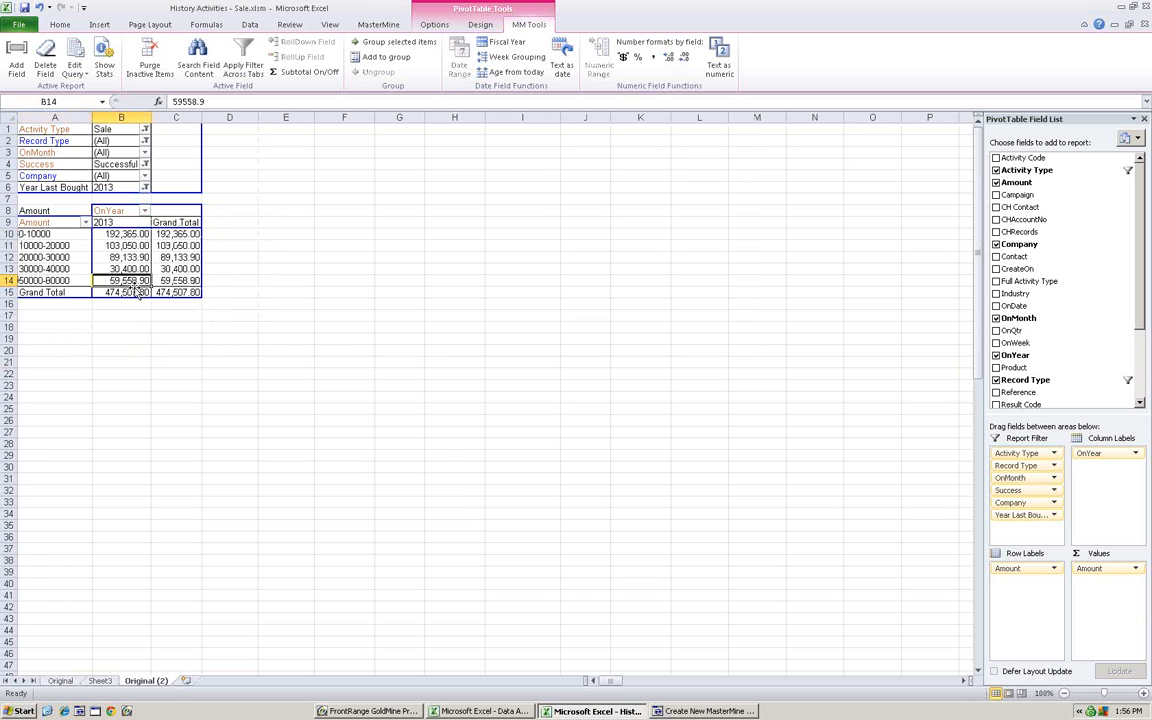
double_click(130, 282)
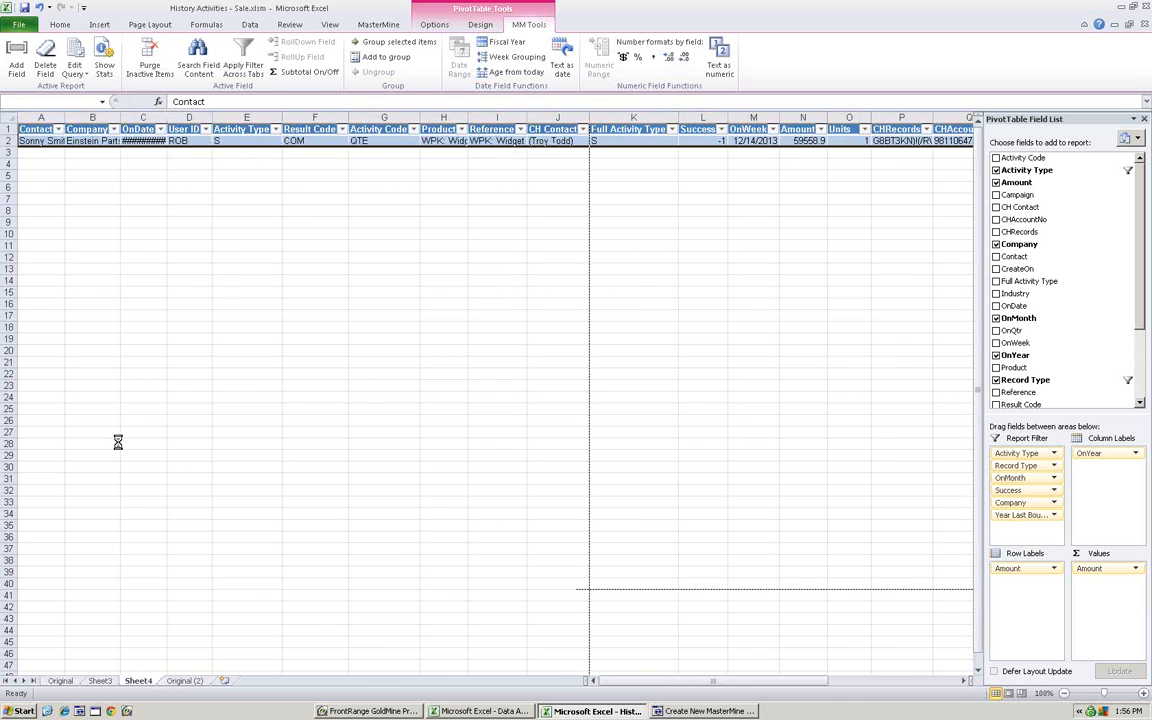
click(184, 681)
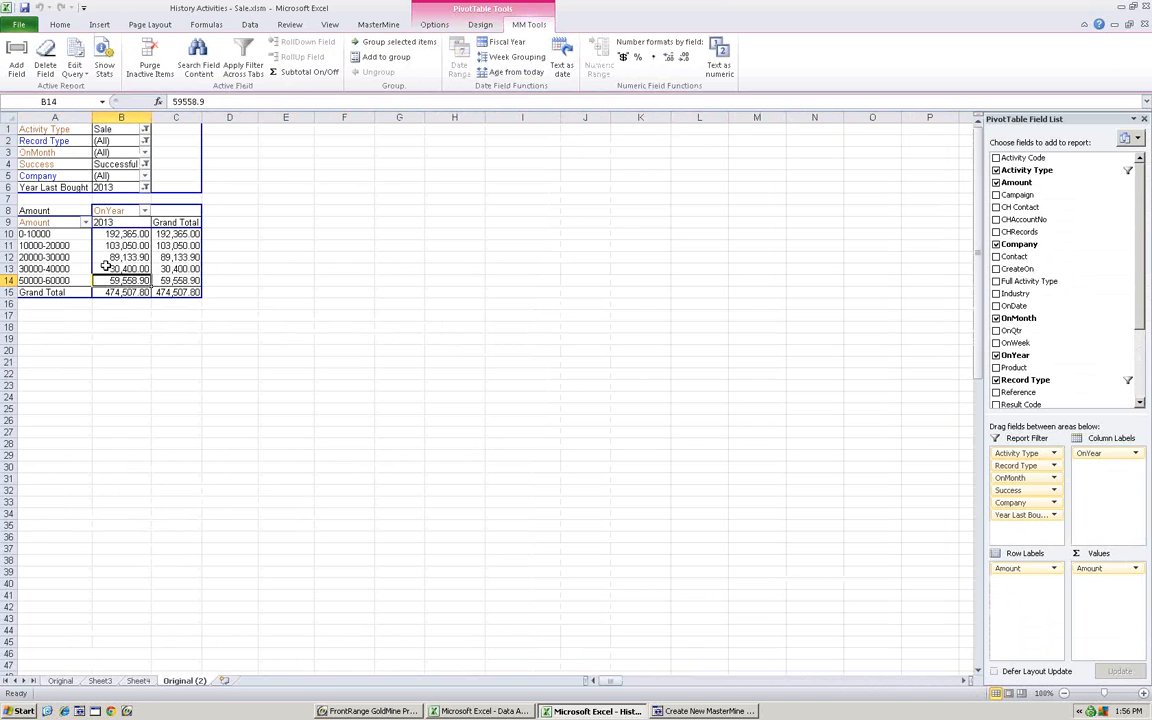
click(121, 268)
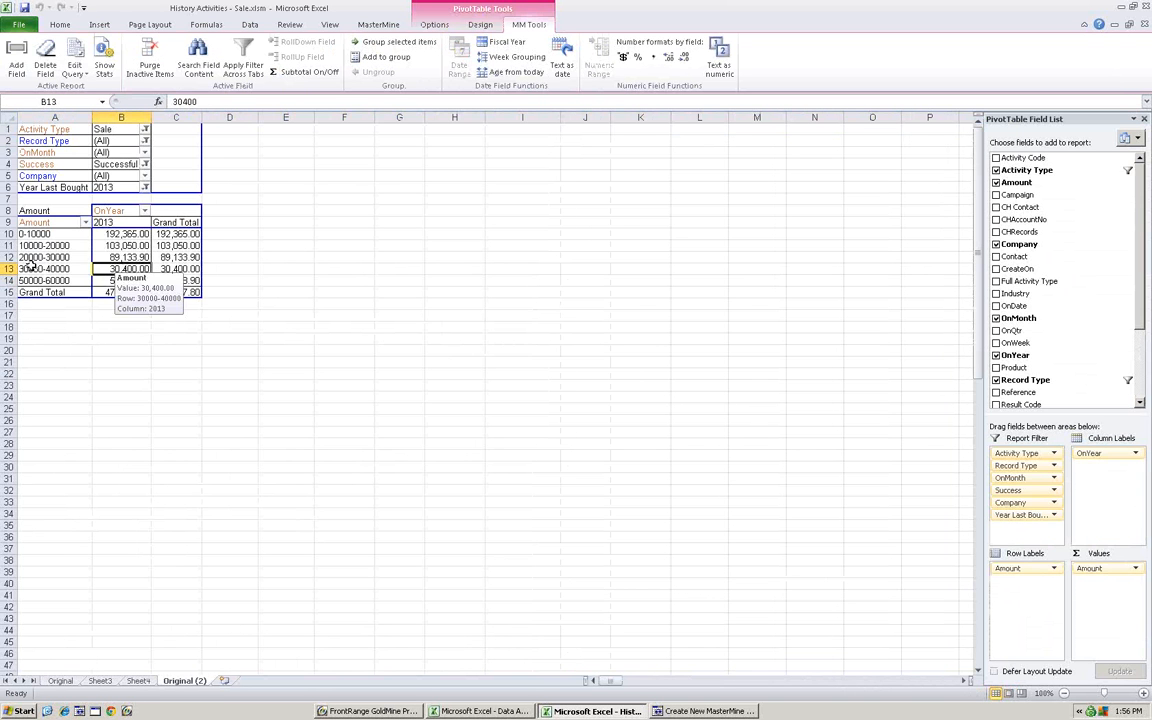
double_click(131, 268)
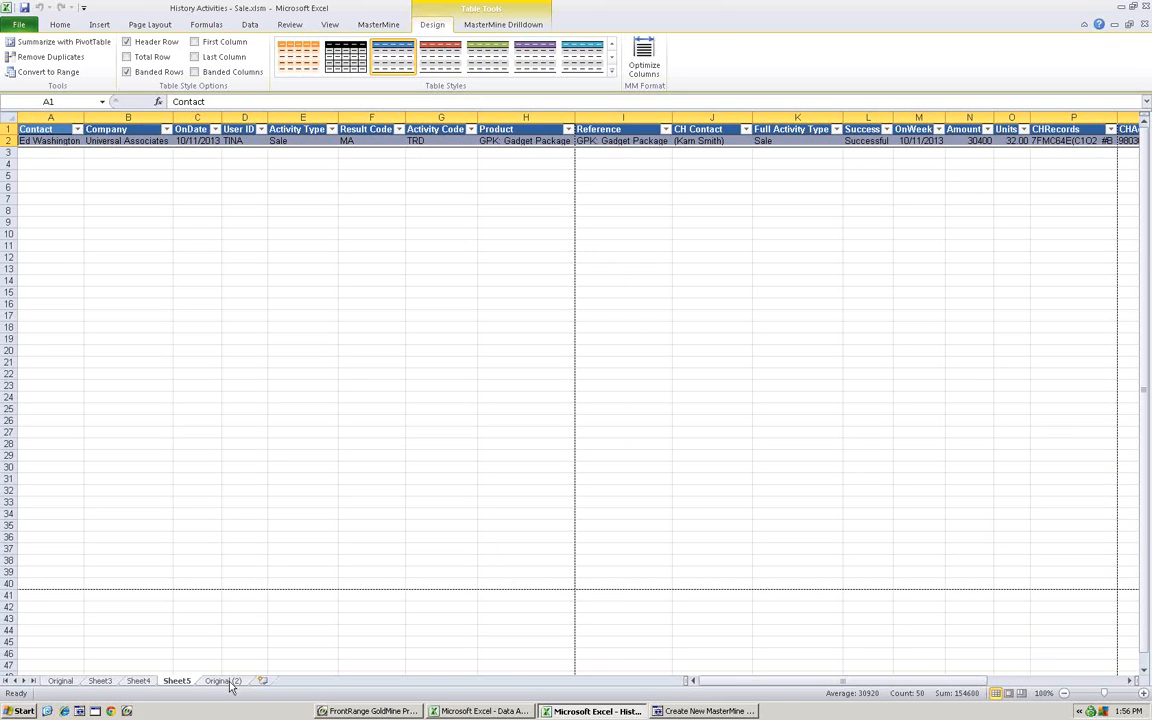
click(226, 681)
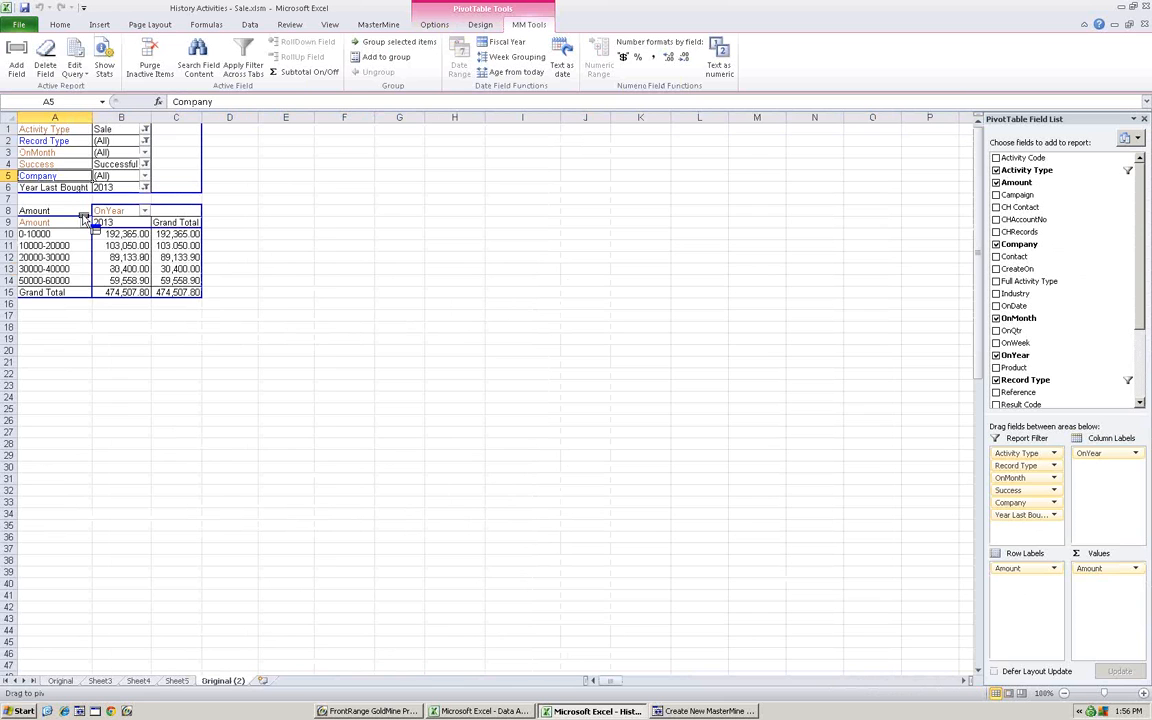
- Move Company from the report filters into the row labels beneath the Amount ranges
drag(84, 219, 82, 235)
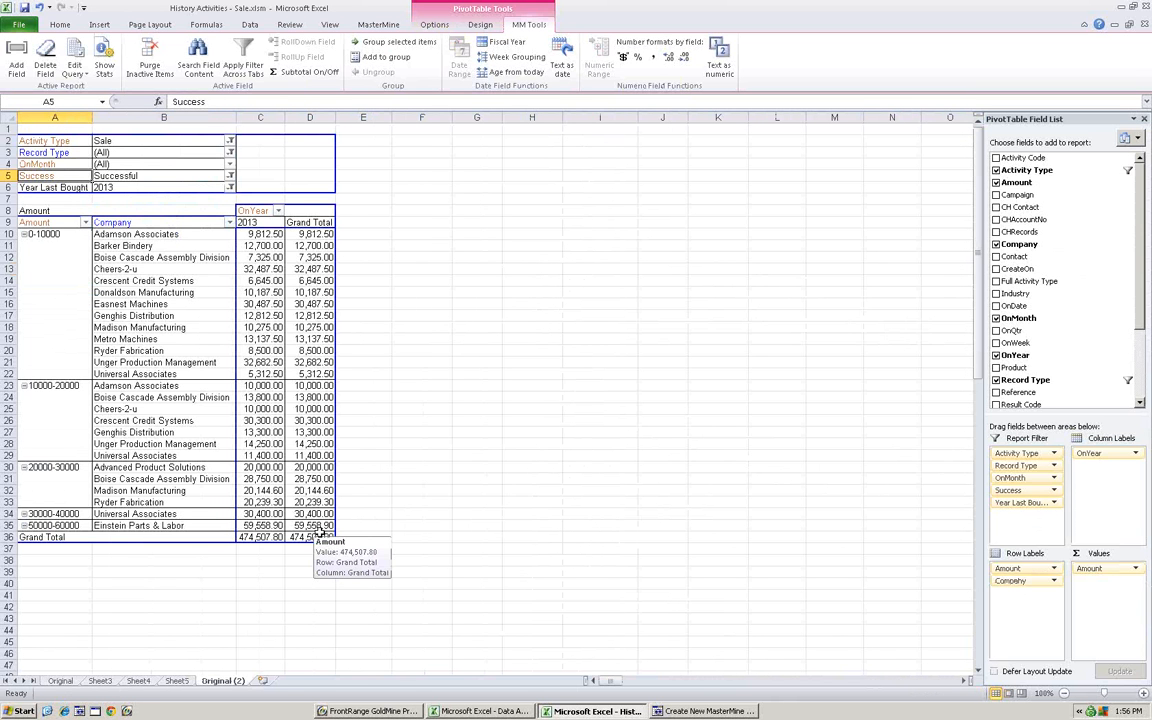
- Examine the Amount numeric range settings and the fields offered in the Create New MasterMine Workbook window, and cancel both dialogs
click(53, 234)
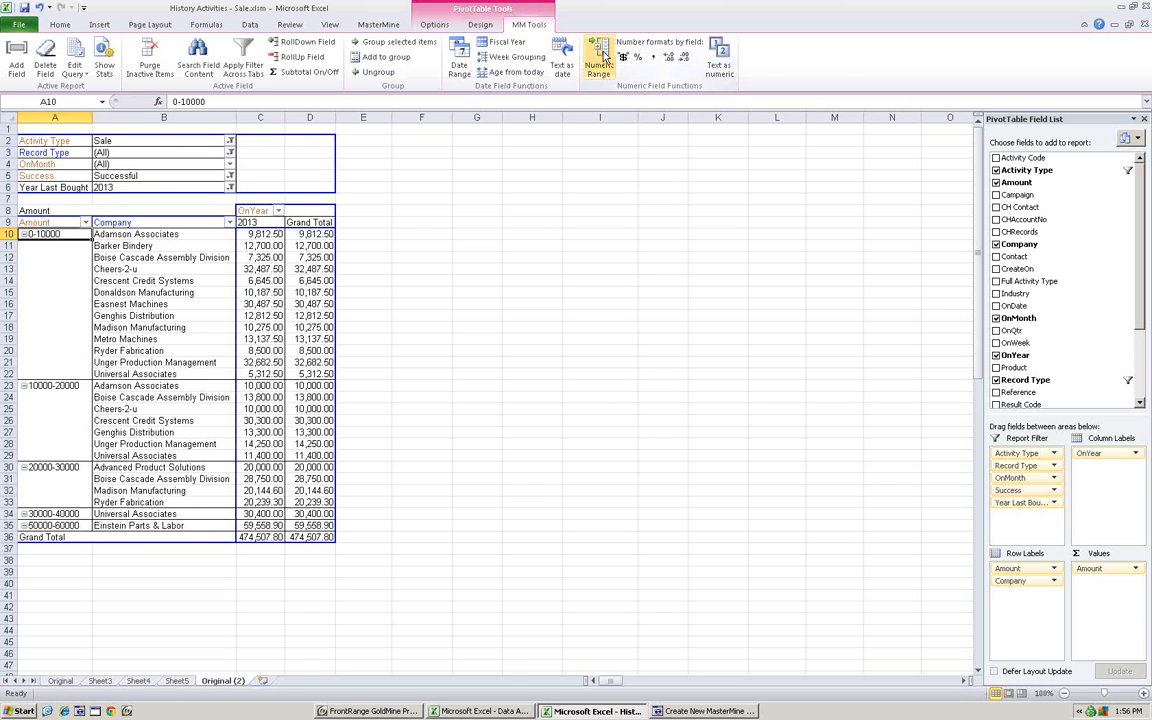
click(600, 58)
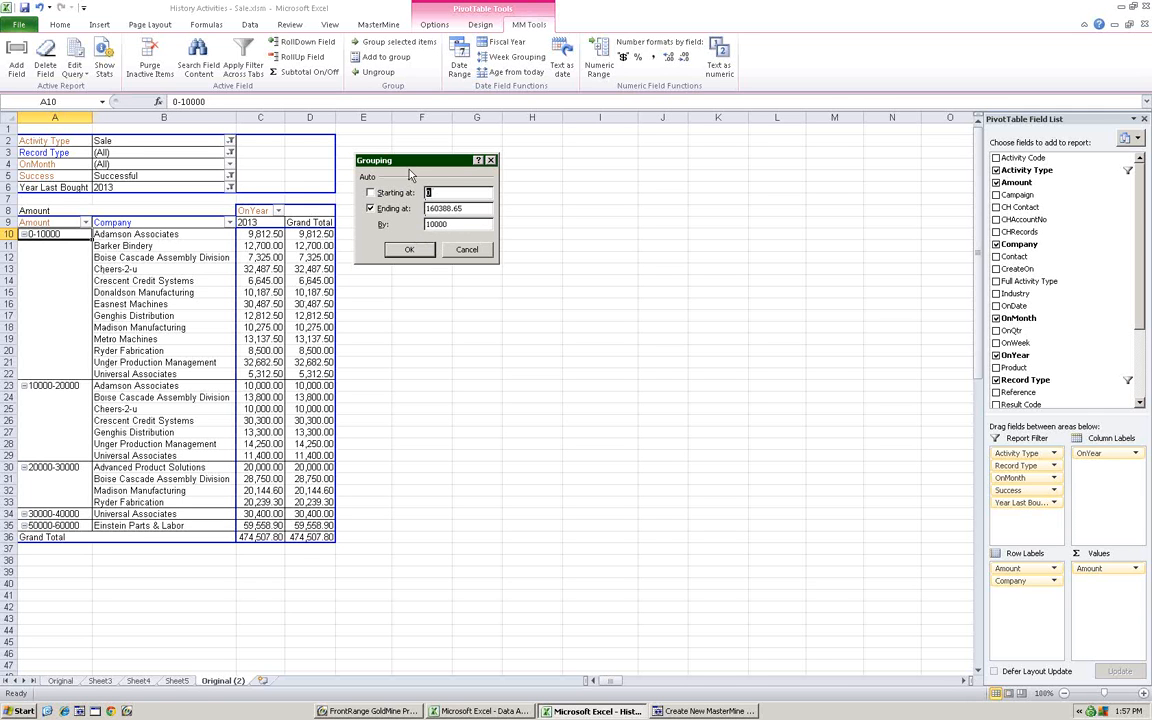
click(713, 712)
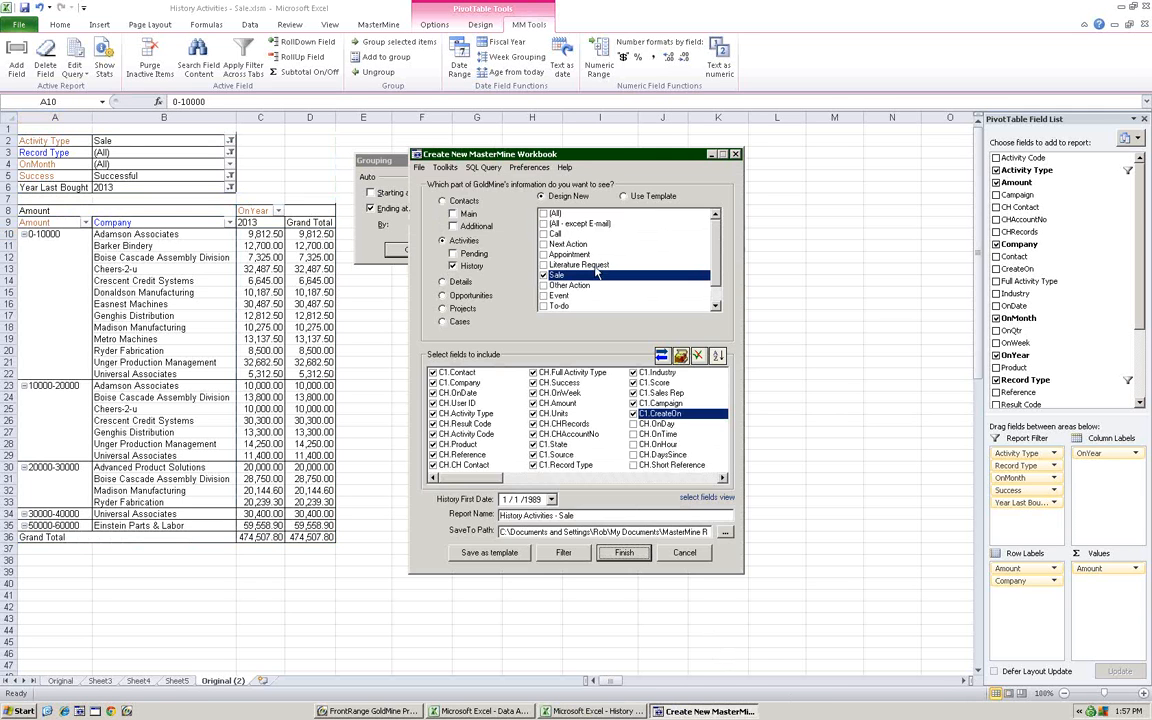
click(684, 481)
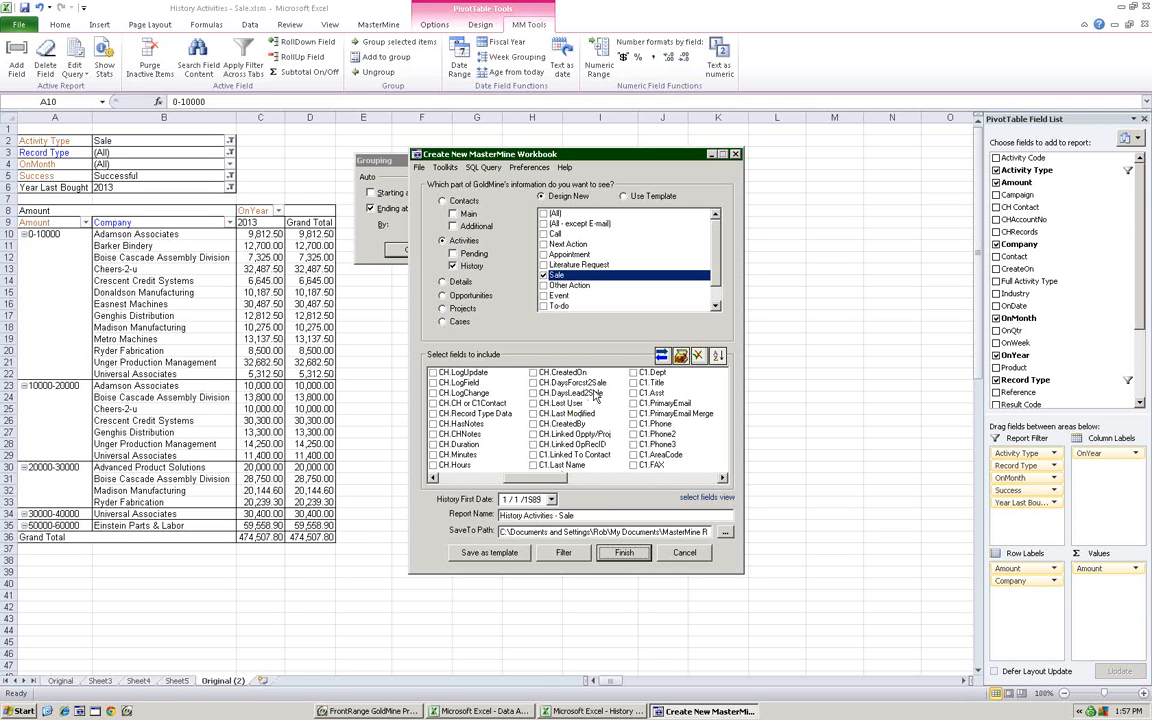
click(466, 480)
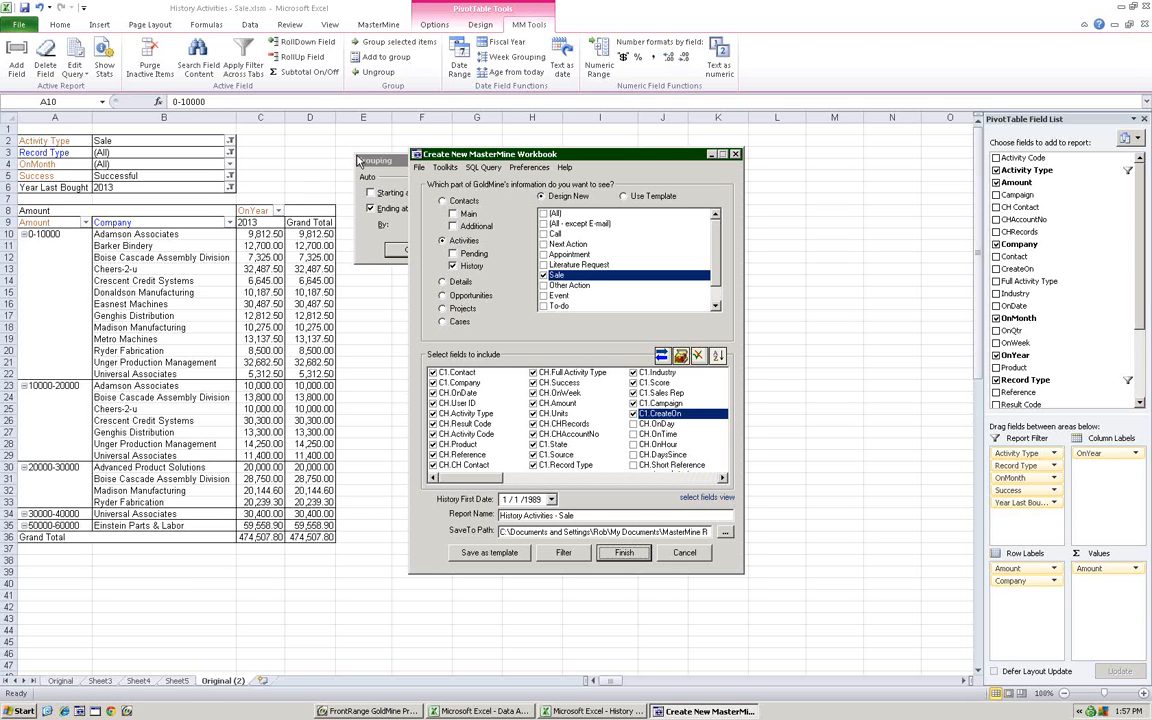
click(683, 553)
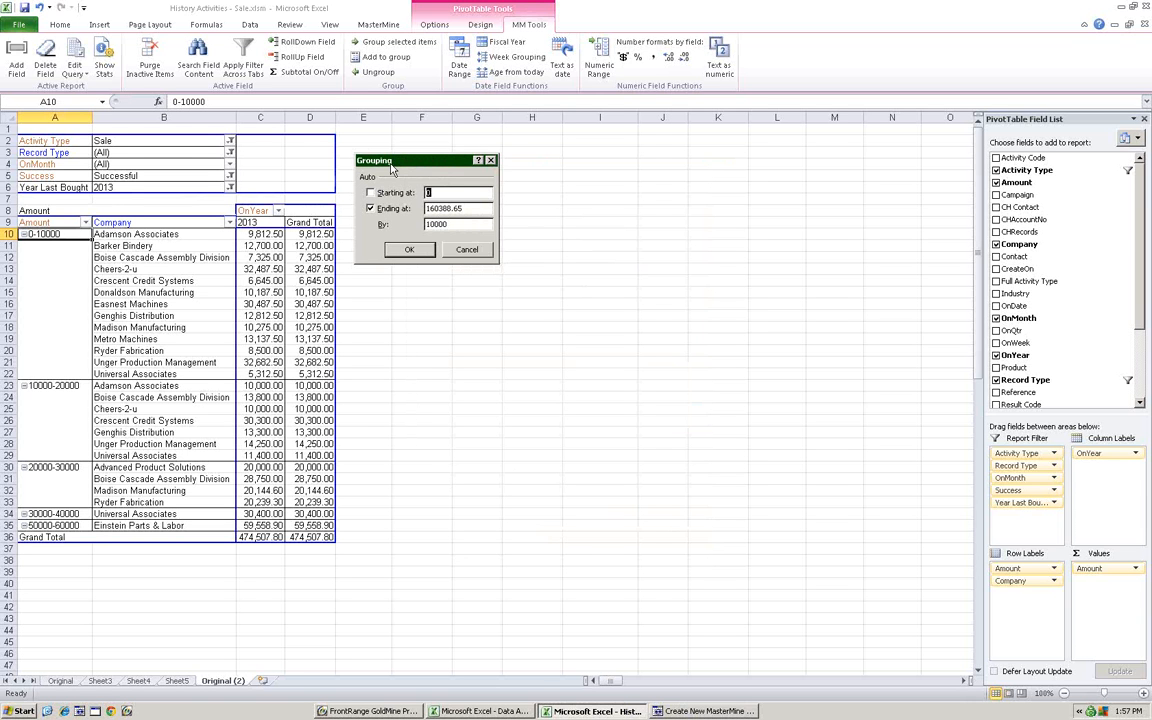
click(467, 250)
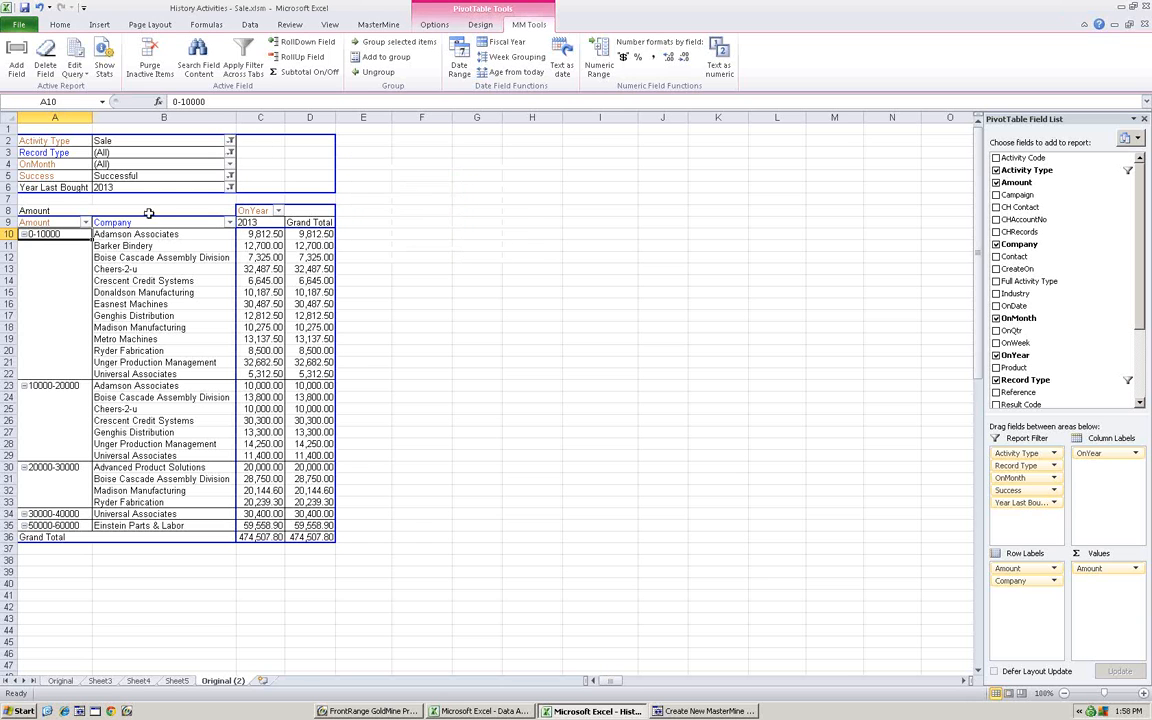
- Move Amount and Company from the row labels to the report filters
drag(85, 190, 55, 188)
drag(100, 222, 55, 172)
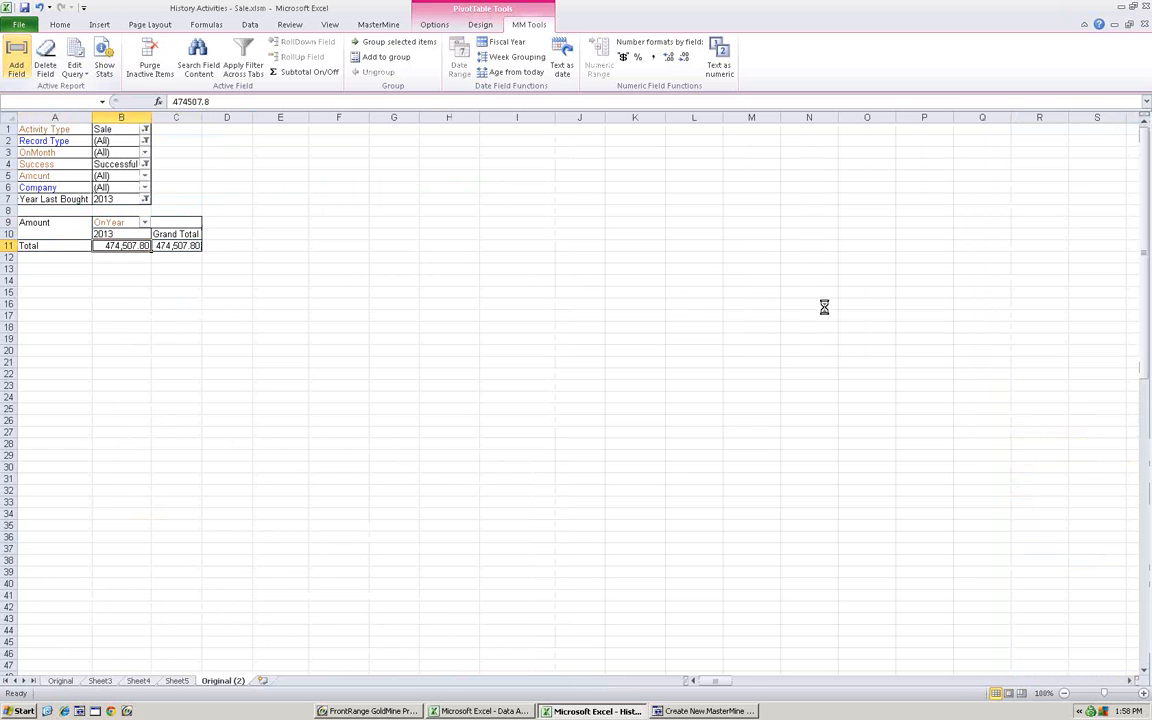
- Add the Zip field from the Contact1 table to the report's query as text, after the Company field
click(646, 293)
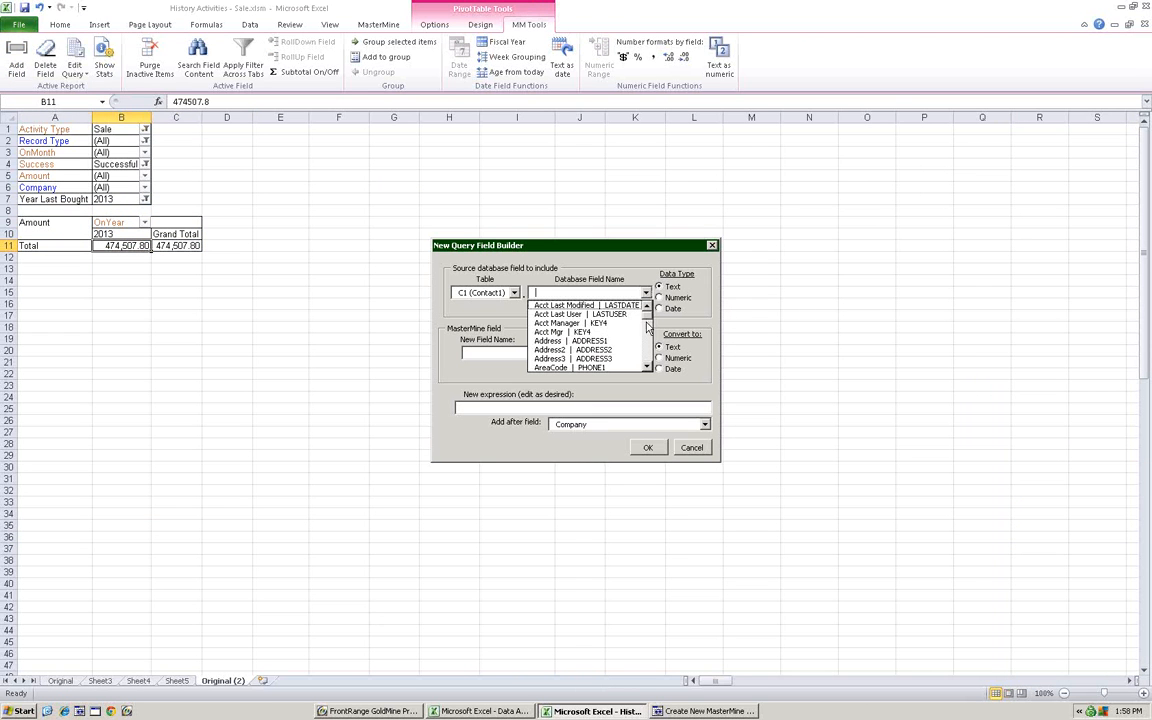
drag(648, 318, 650, 352)
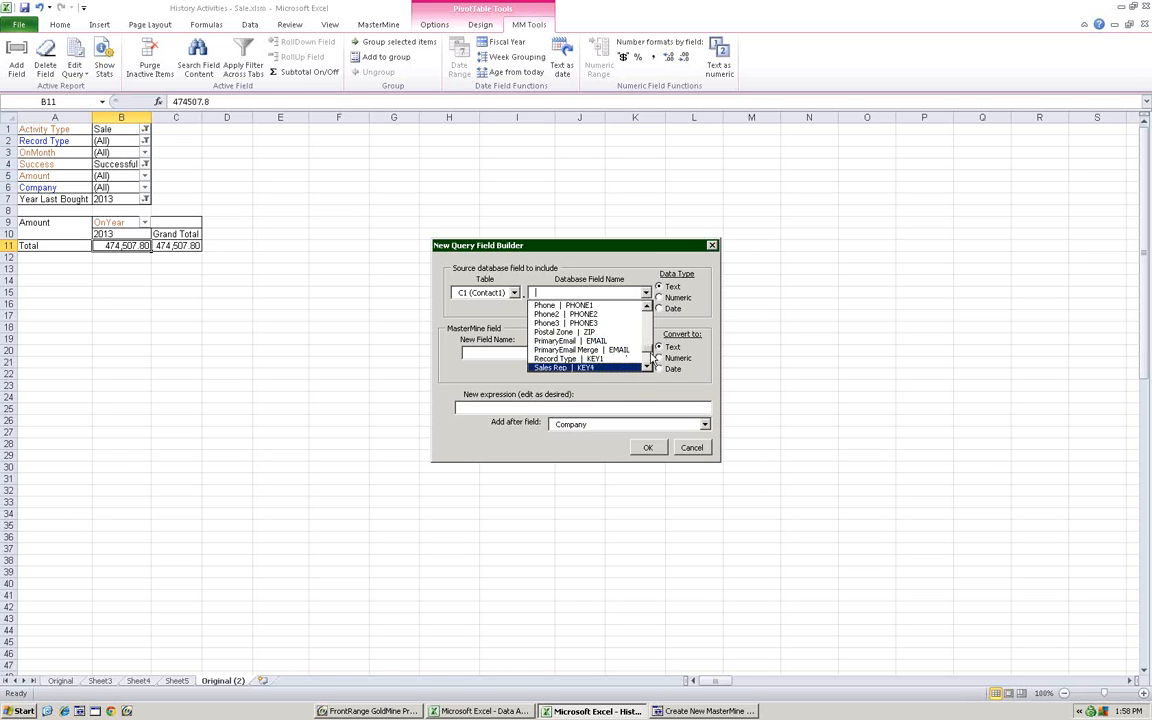
scroll(646, 368, down, 3)
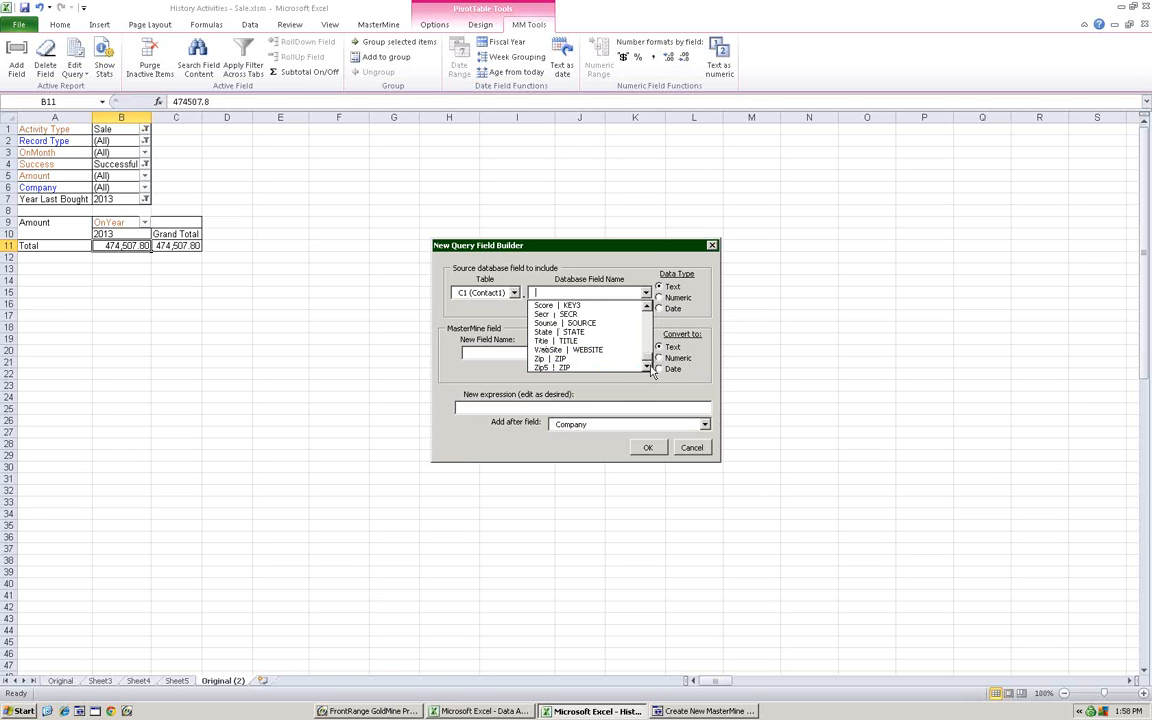
click(559, 365)
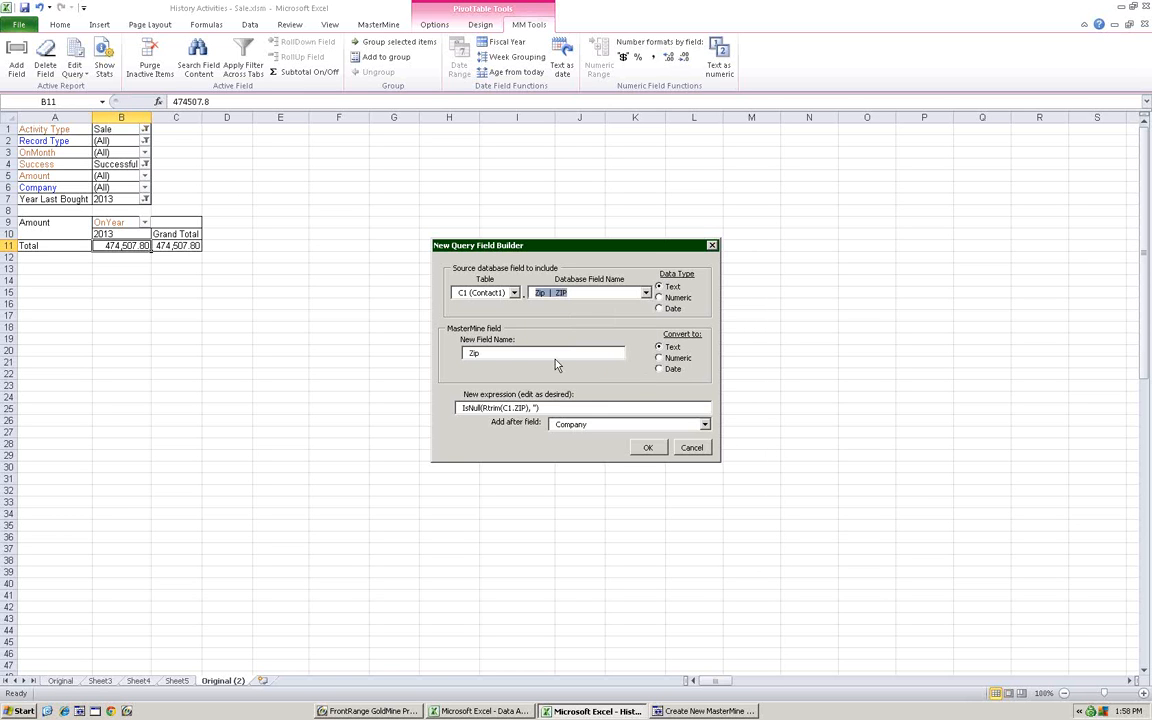
click(648, 449)
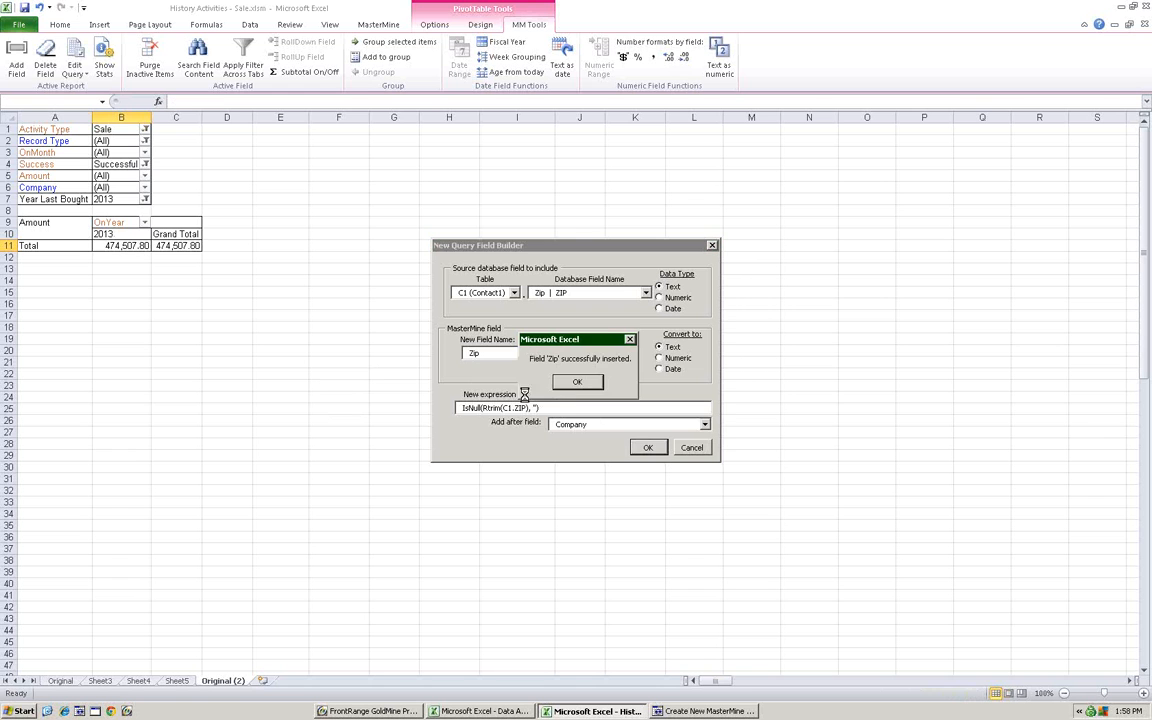
click(577, 382)
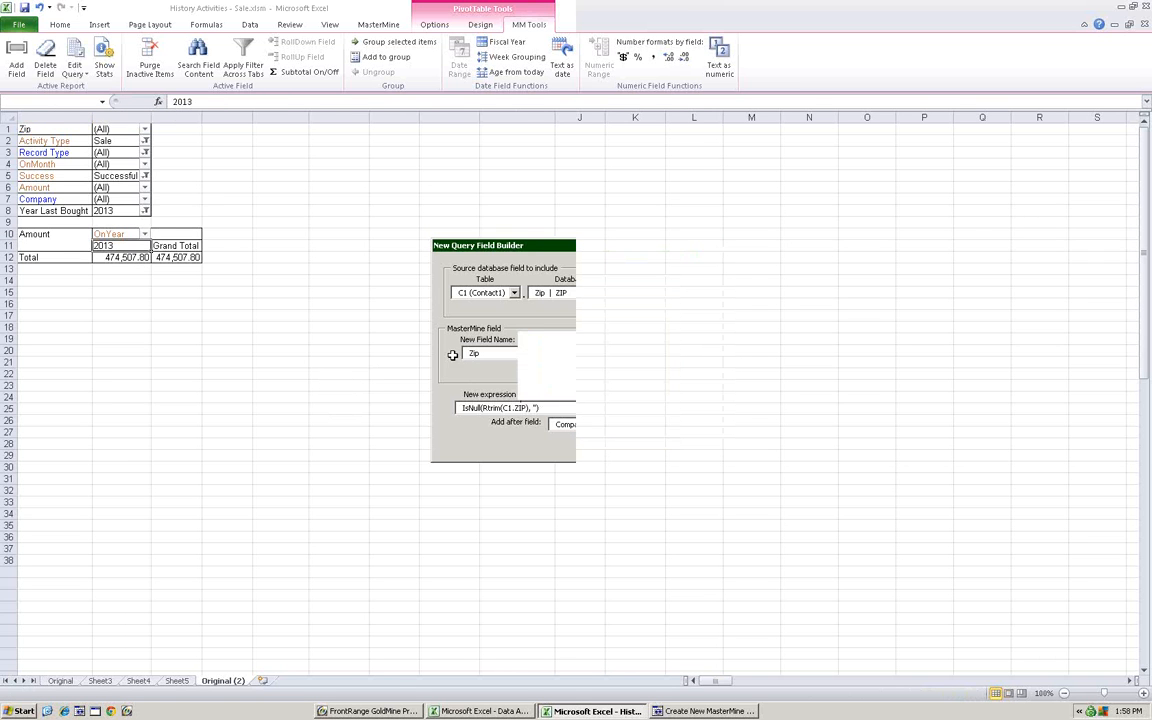
- Place Zip in the row labels and set the Year Last Bought filter to (All)
drag(55, 215, 57, 260)
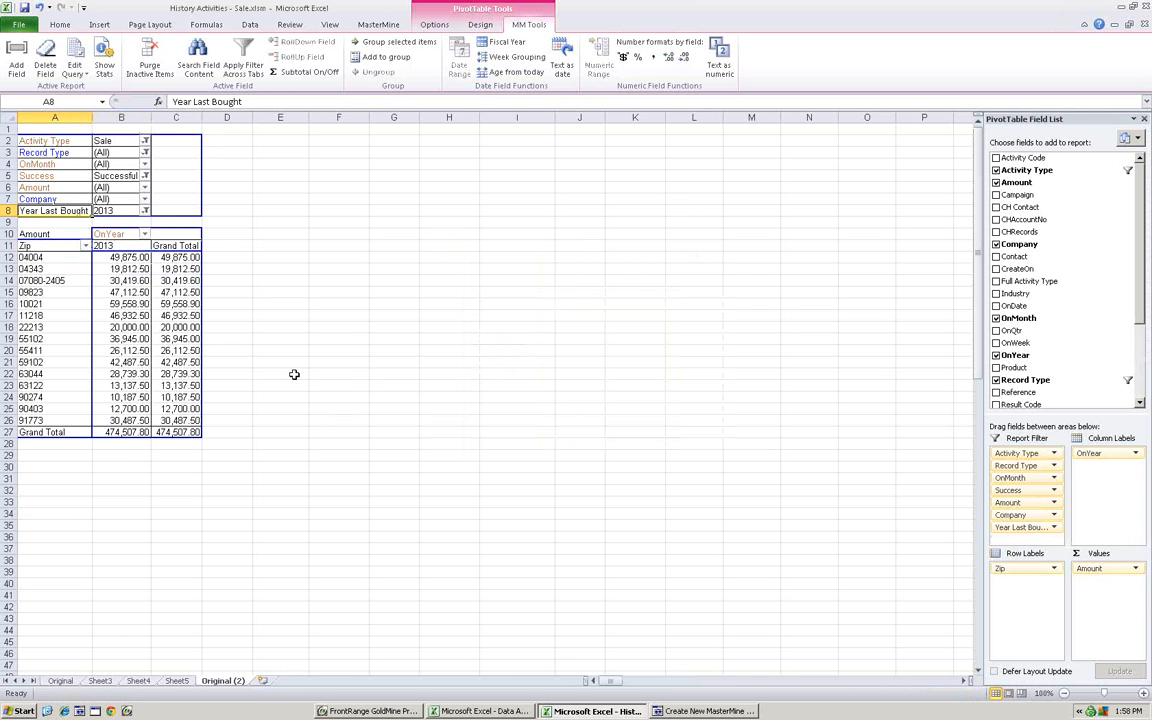
click(145, 210)
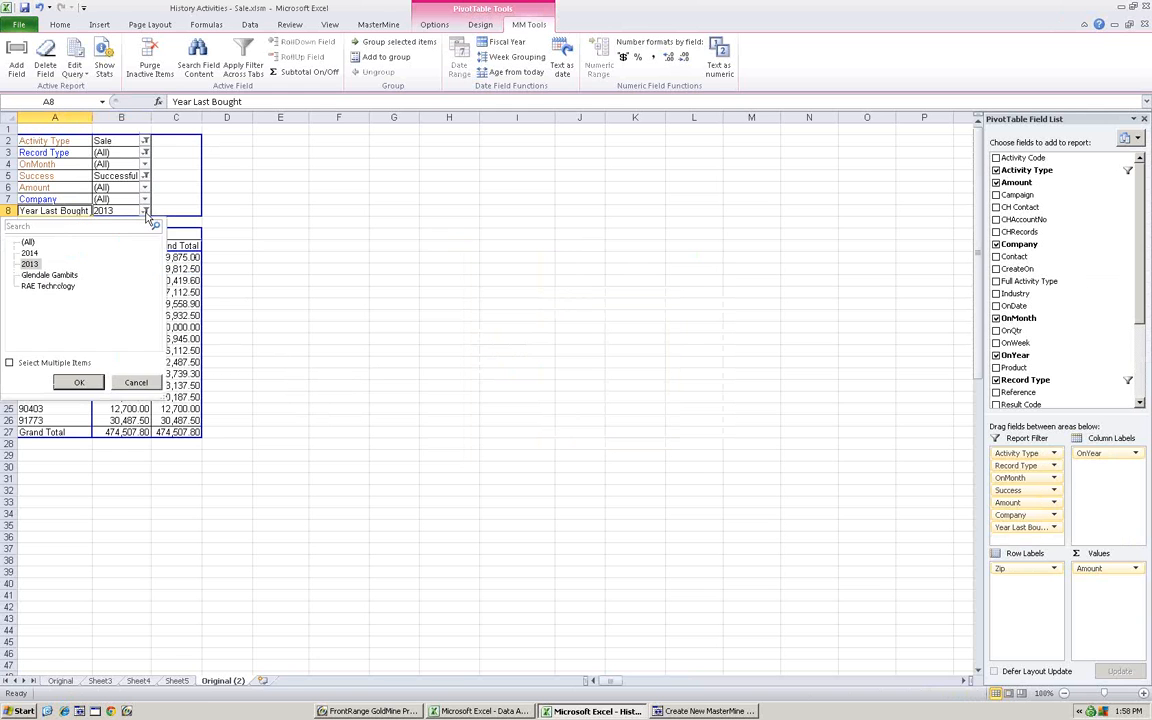
click(79, 382)
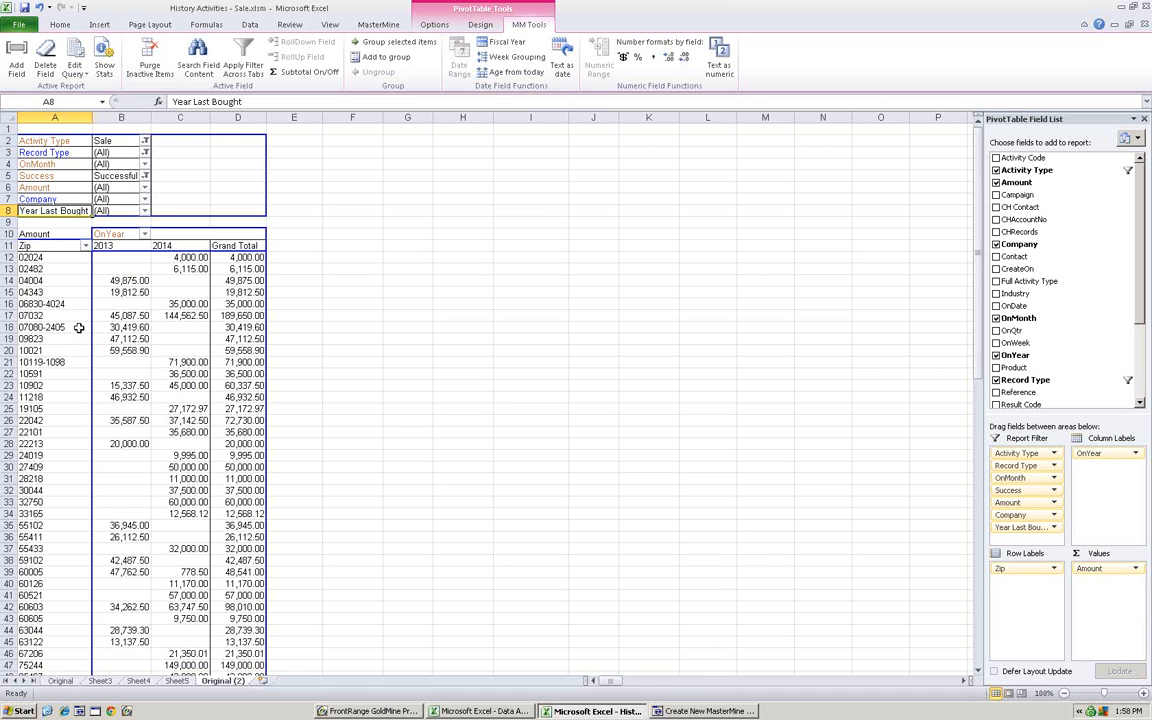
- Try to group the Zip items beginning with 551, 554 and 591 through the advanced field search
scroll(61, 299, down, 3)
scroll(46, 247, down, 1)
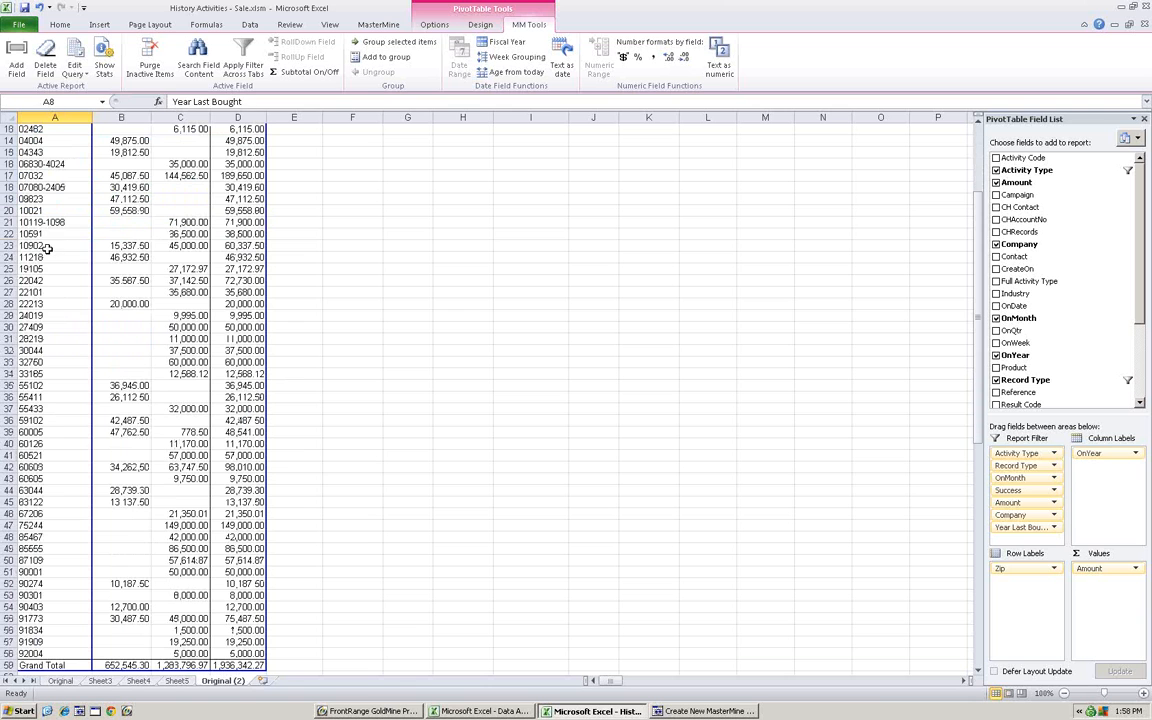
drag(47, 248, 46, 466)
click(43, 387)
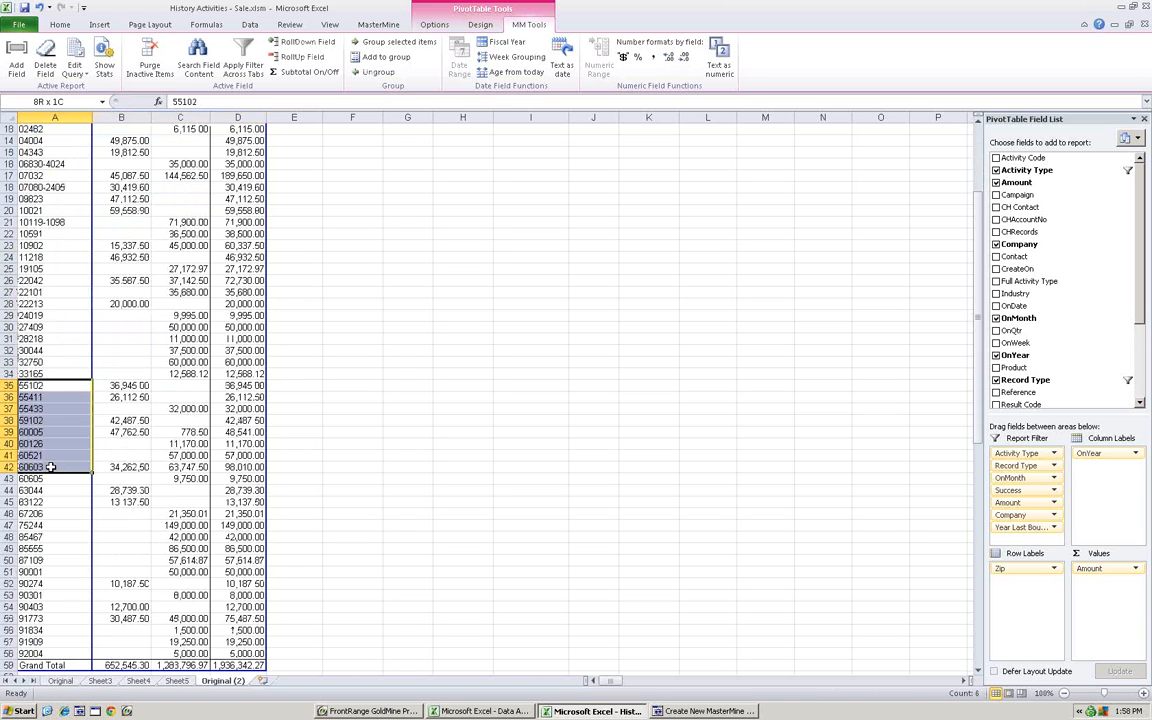
click(198, 62)
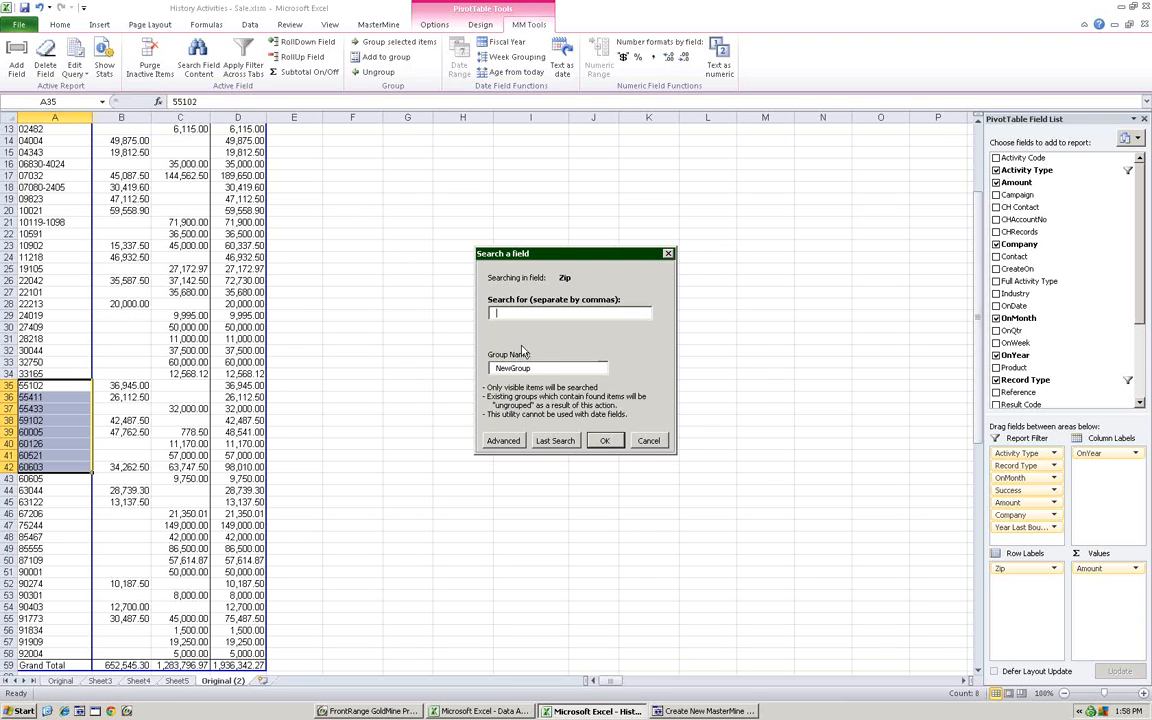
click(500, 441)
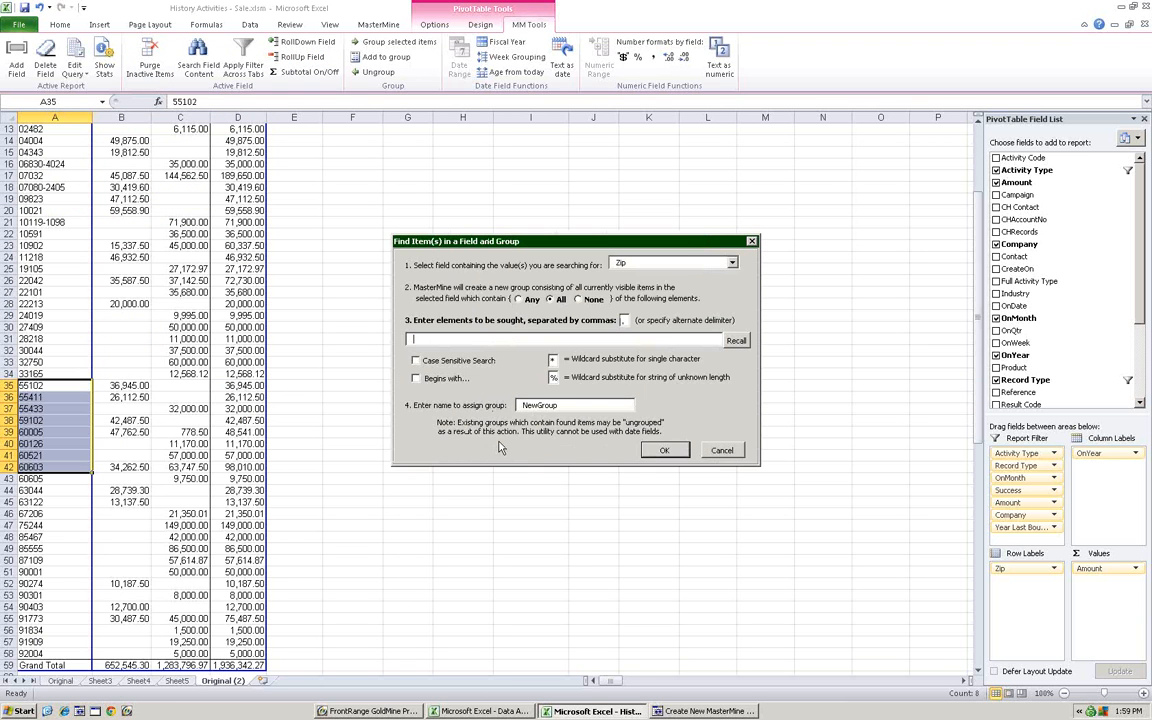
click(418, 378)
text(551, 554, 591)
click(734, 453)
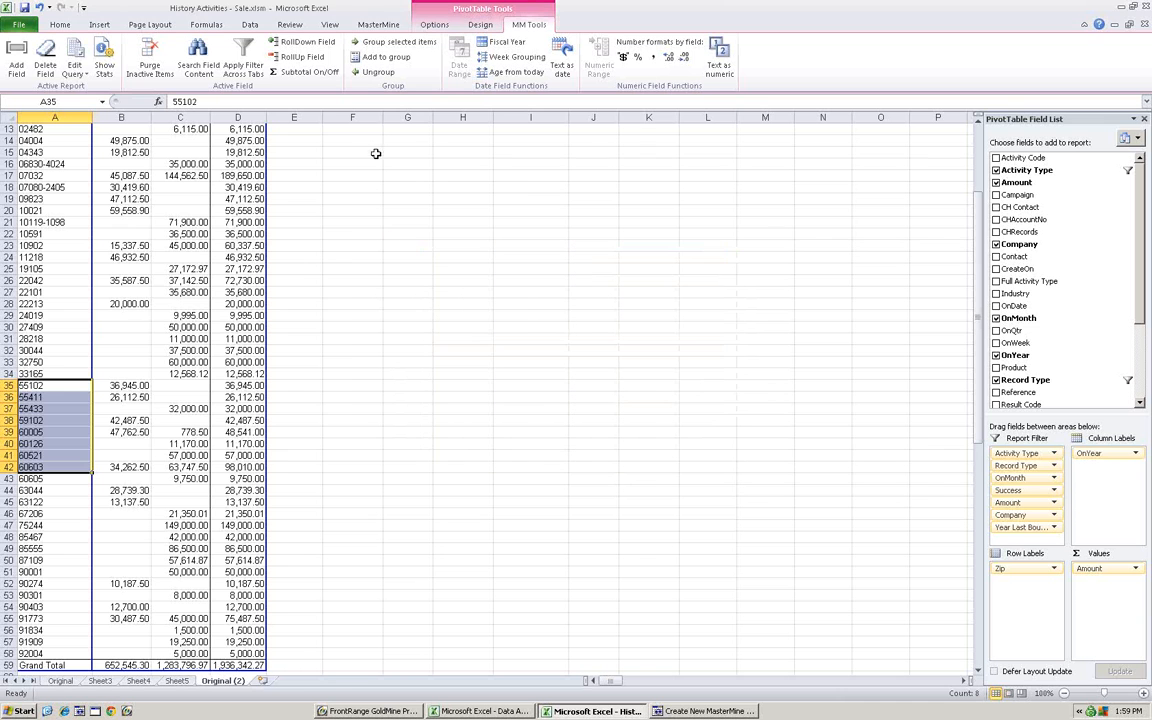
- Start building another query field based on the Zip field of the Contact1 table
click(40, 362)
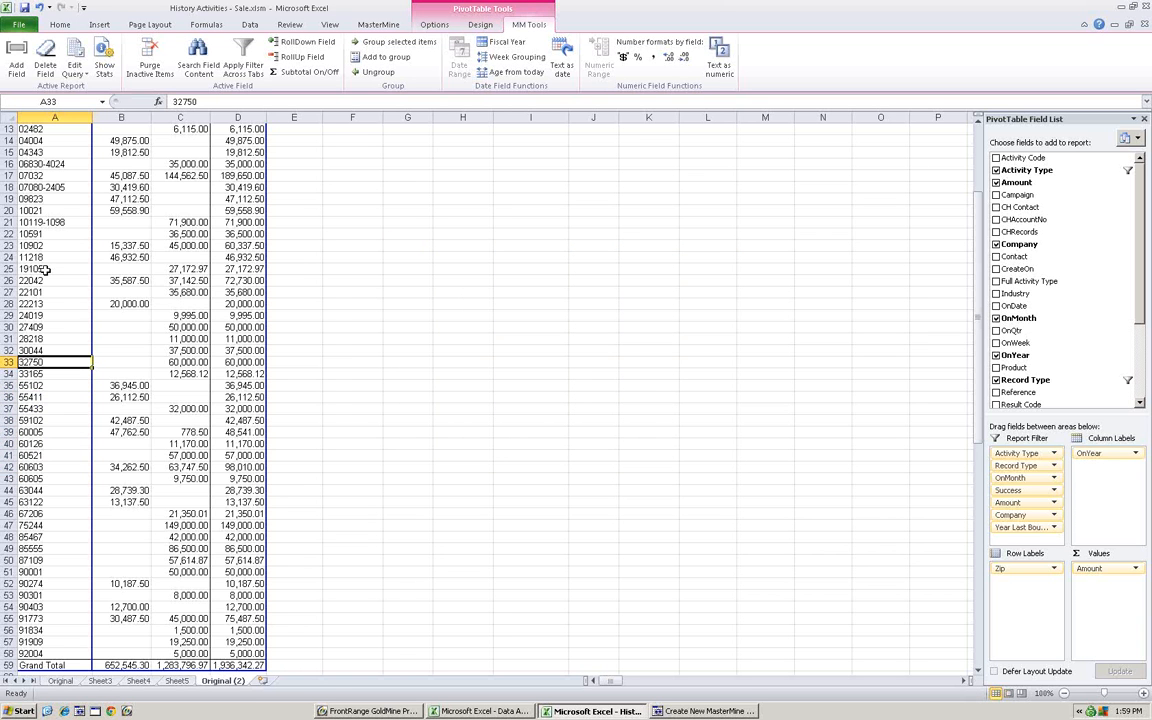
scroll(45, 269, up, 4)
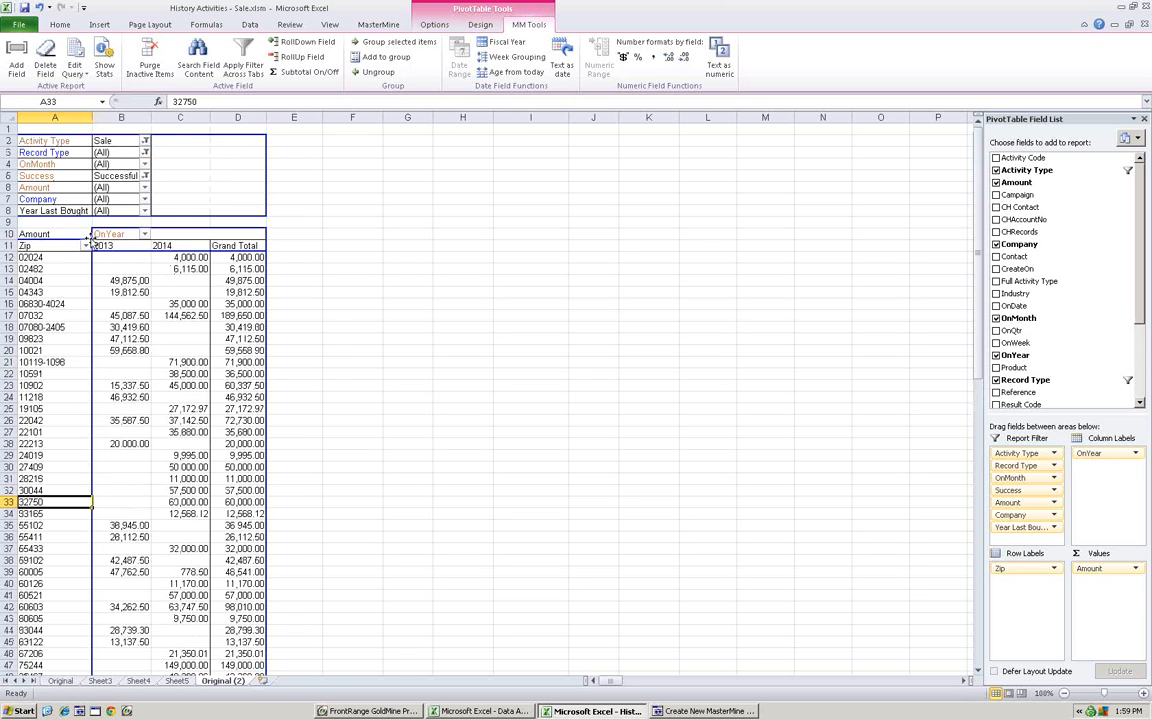
click(125, 280)
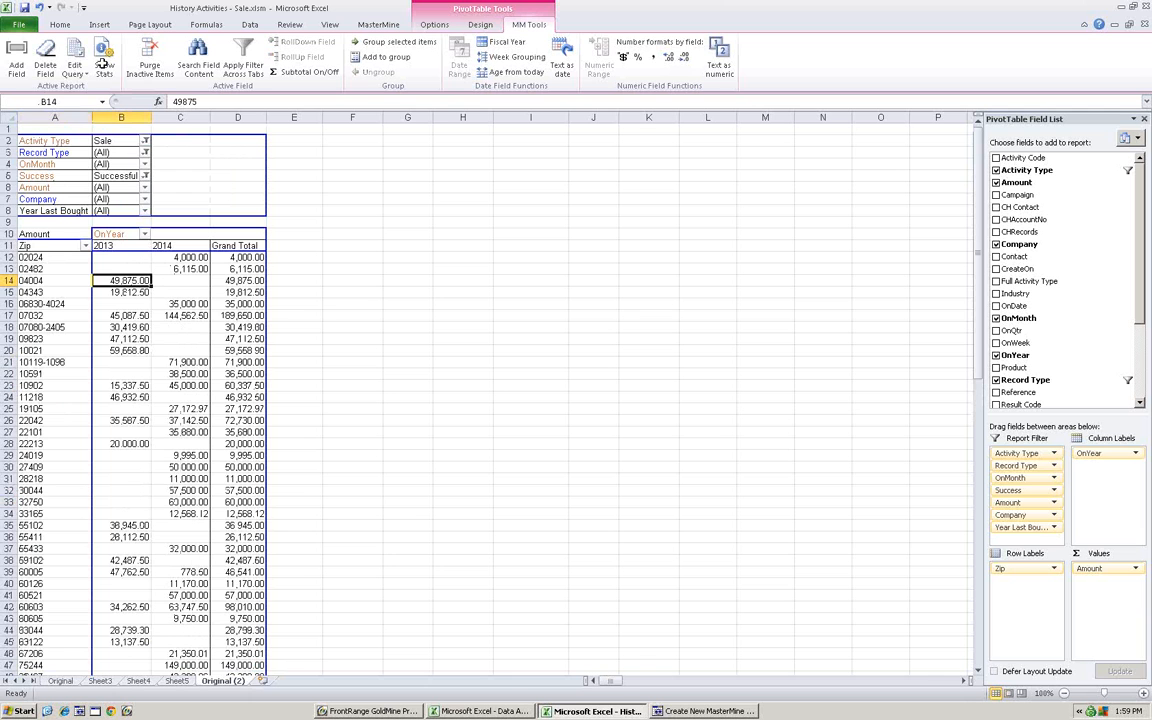
click(16, 55)
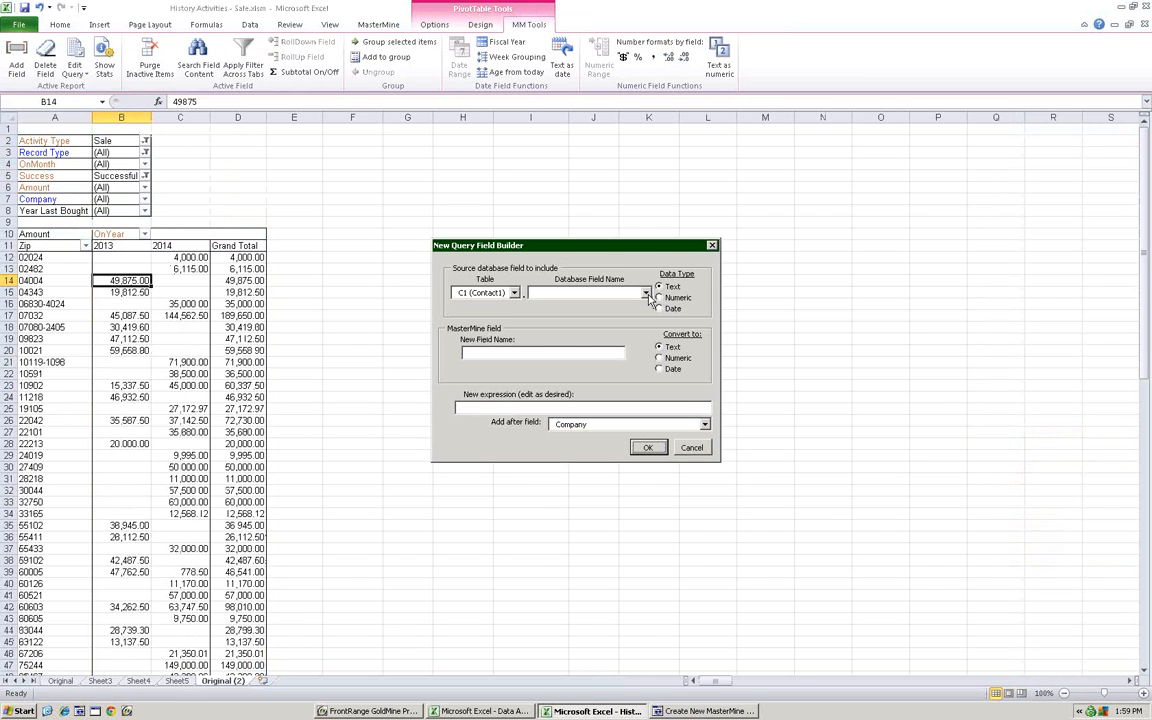
click(646, 292)
scroll(570, 345, down, 5)
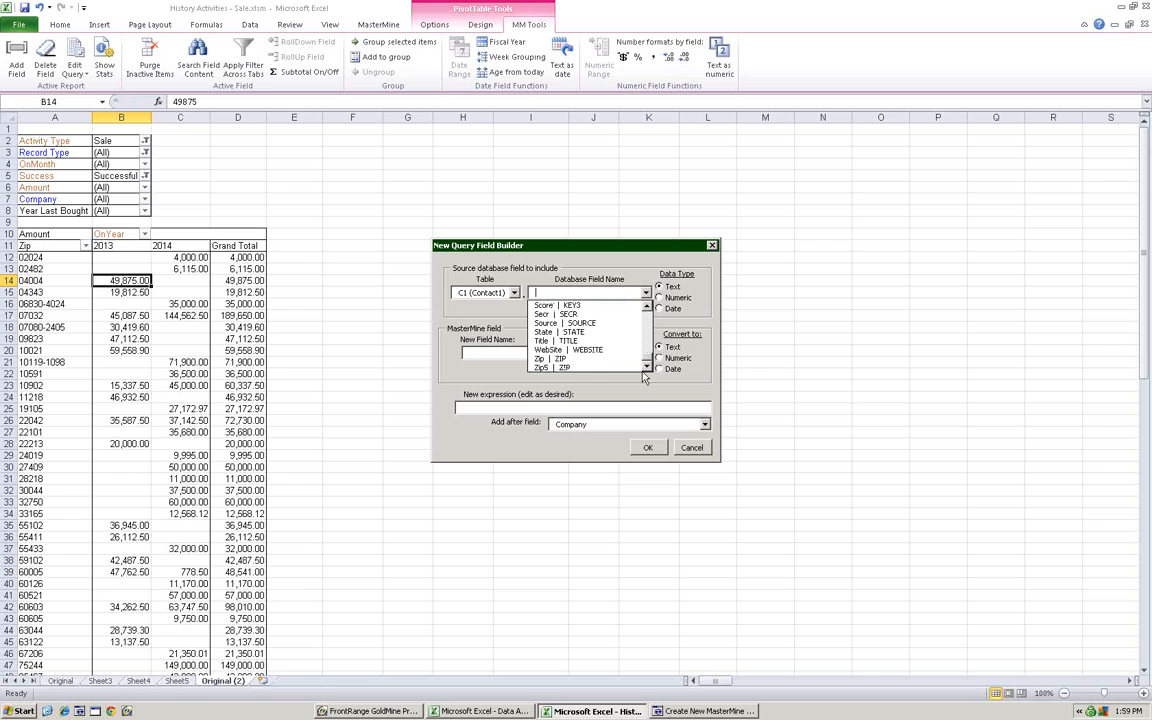
click(559, 361)
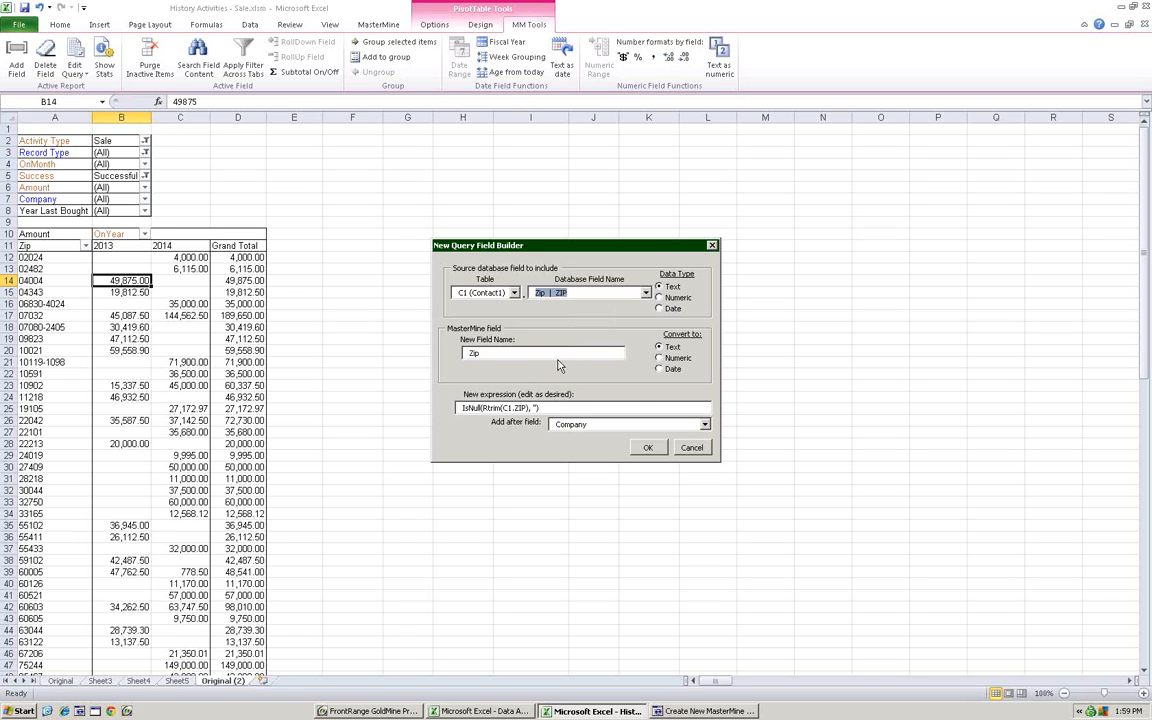
- Name the new field Zip2, wrap its Zip expression in left(..., 2) to keep the first two characters, and insert it
click(479, 353)
text(2)
text(left)
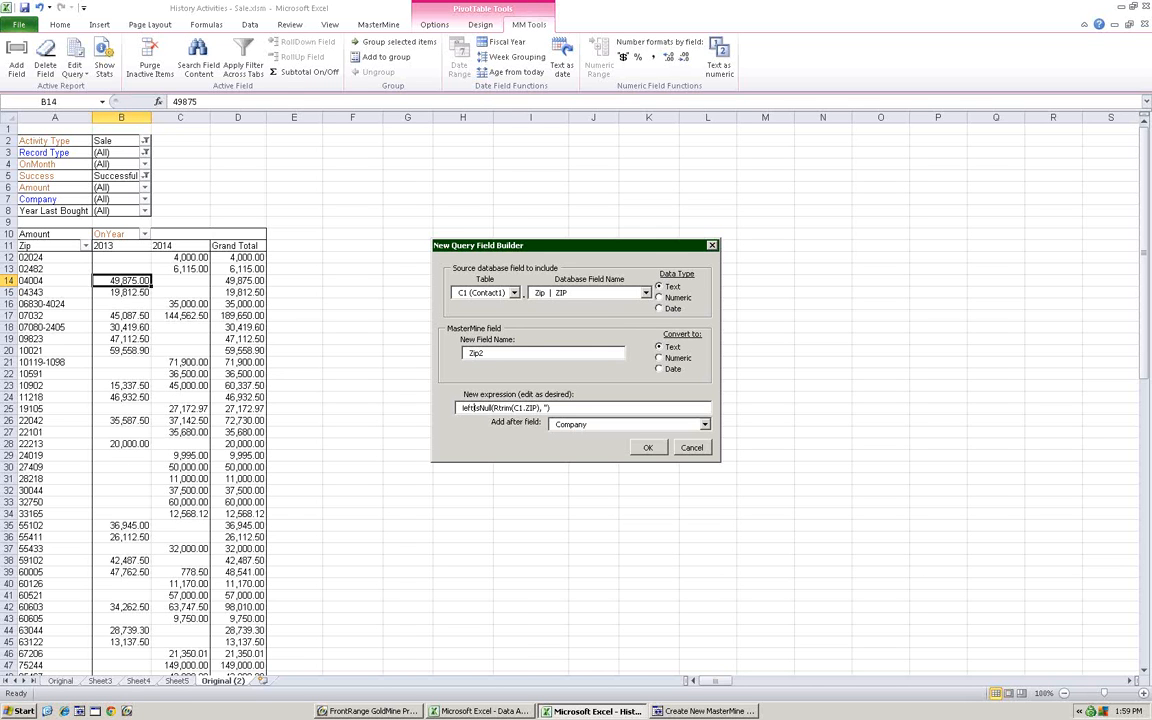
text(()
text(2))
key(Return)
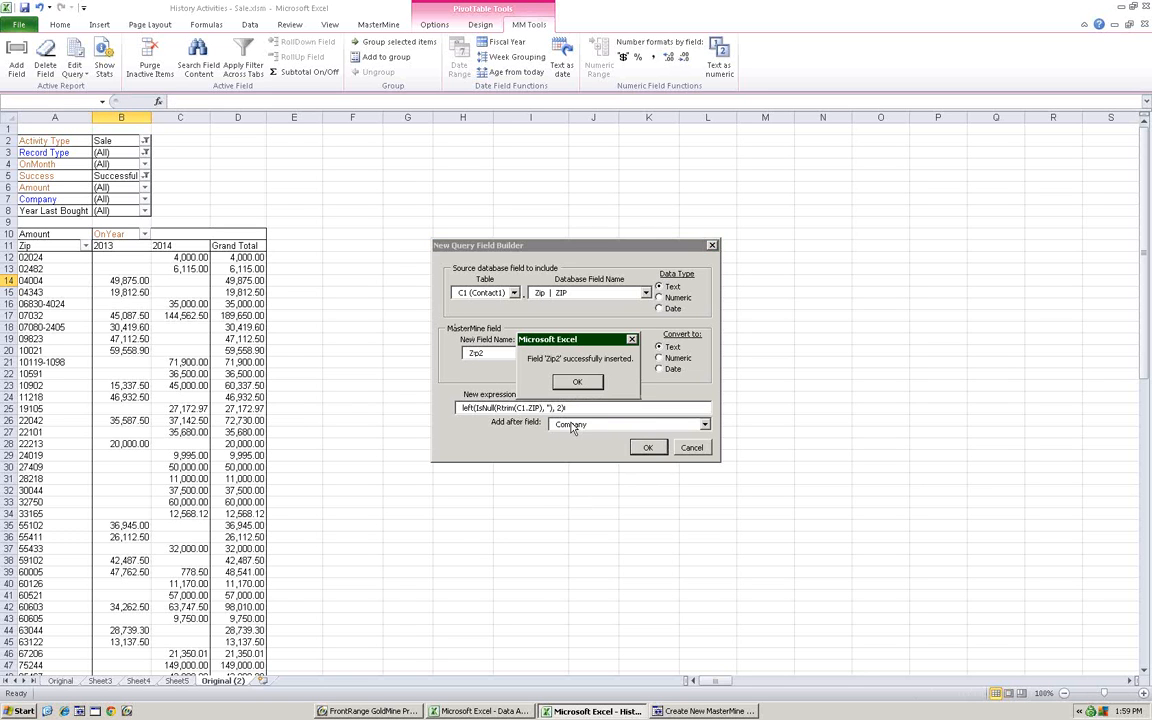
click(577, 381)
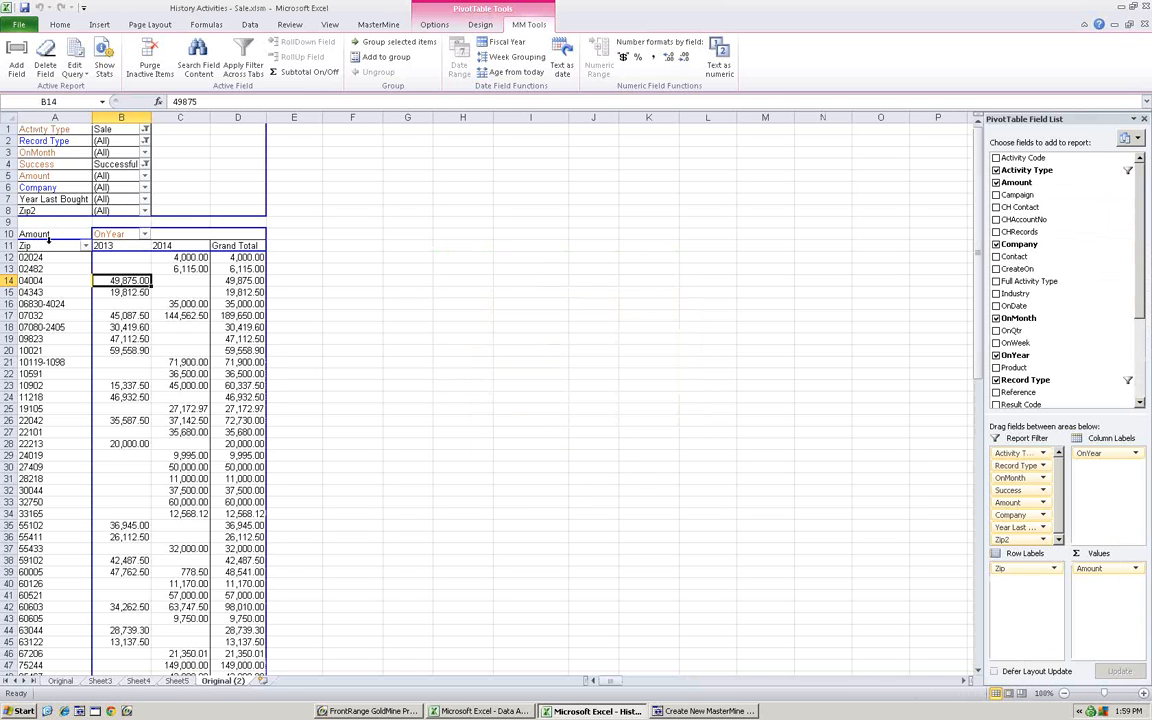
- Replace Zip with Zip2 in the row labels, moving Zip to the report filters
mouse_move(45, 245)
mouse_down()
mouse_move(52, 200)
mouse_move(52, 272)
mouse_move(54, 257)
mouse_up()
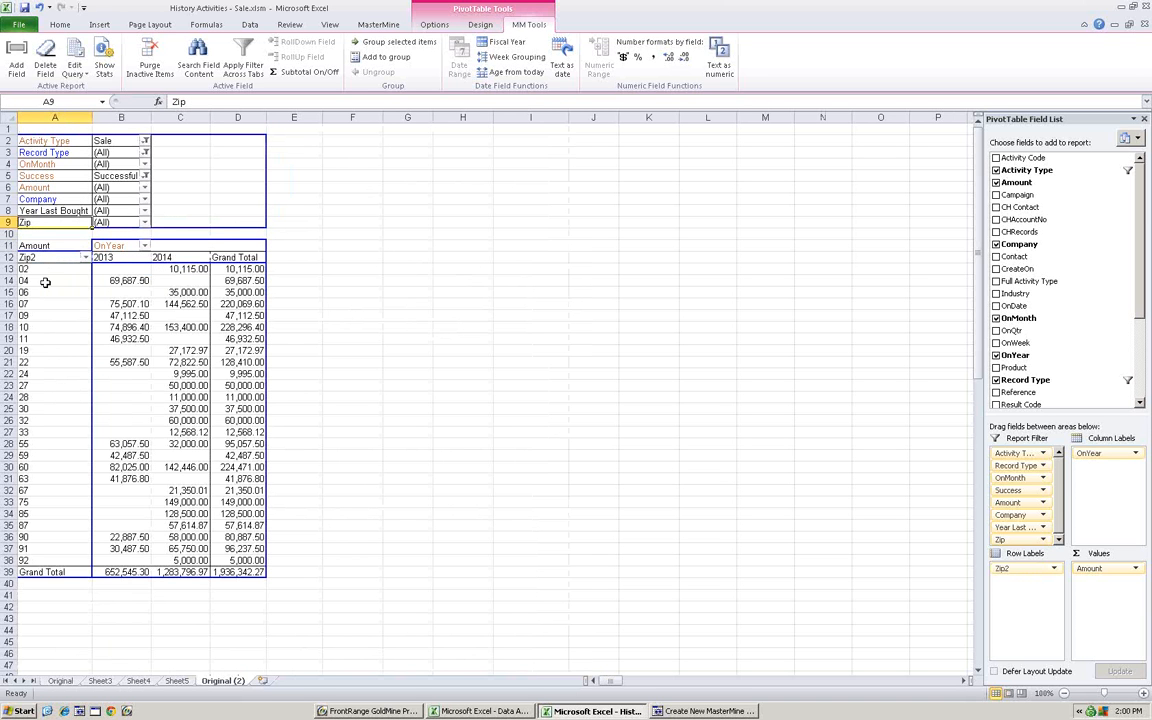
- Select the Zip2 row items from 10 to 32, and reselect only the row for item 10
click(52, 269)
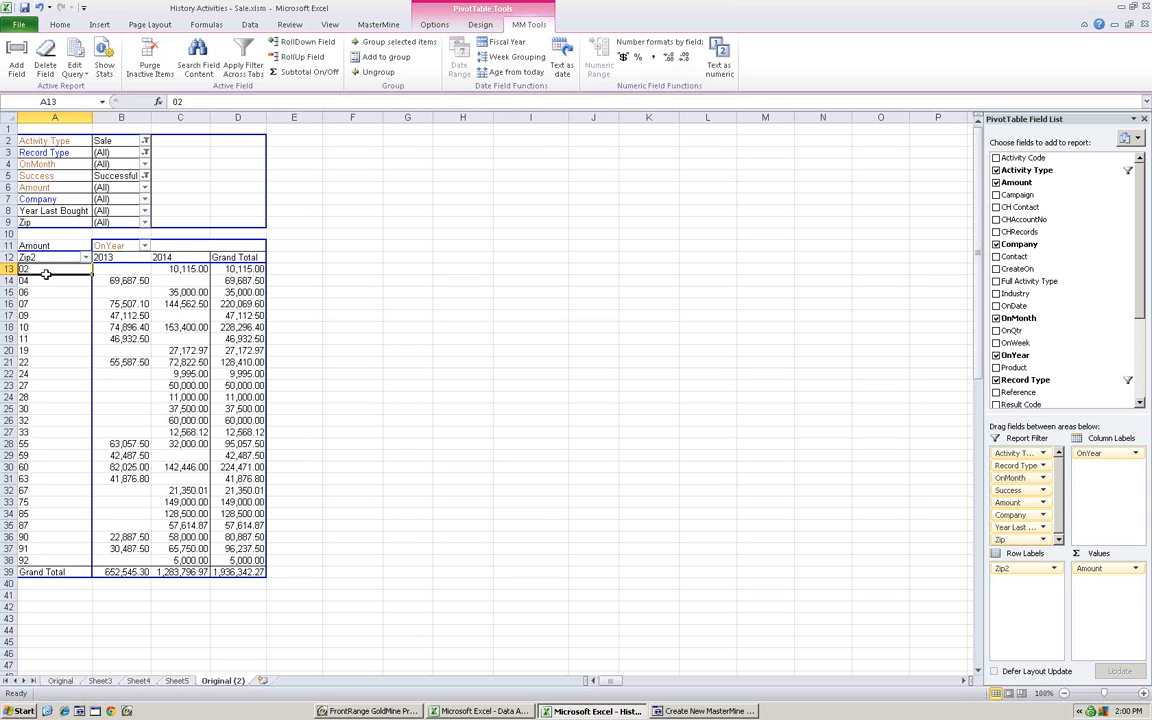
drag(42, 281, 45, 420)
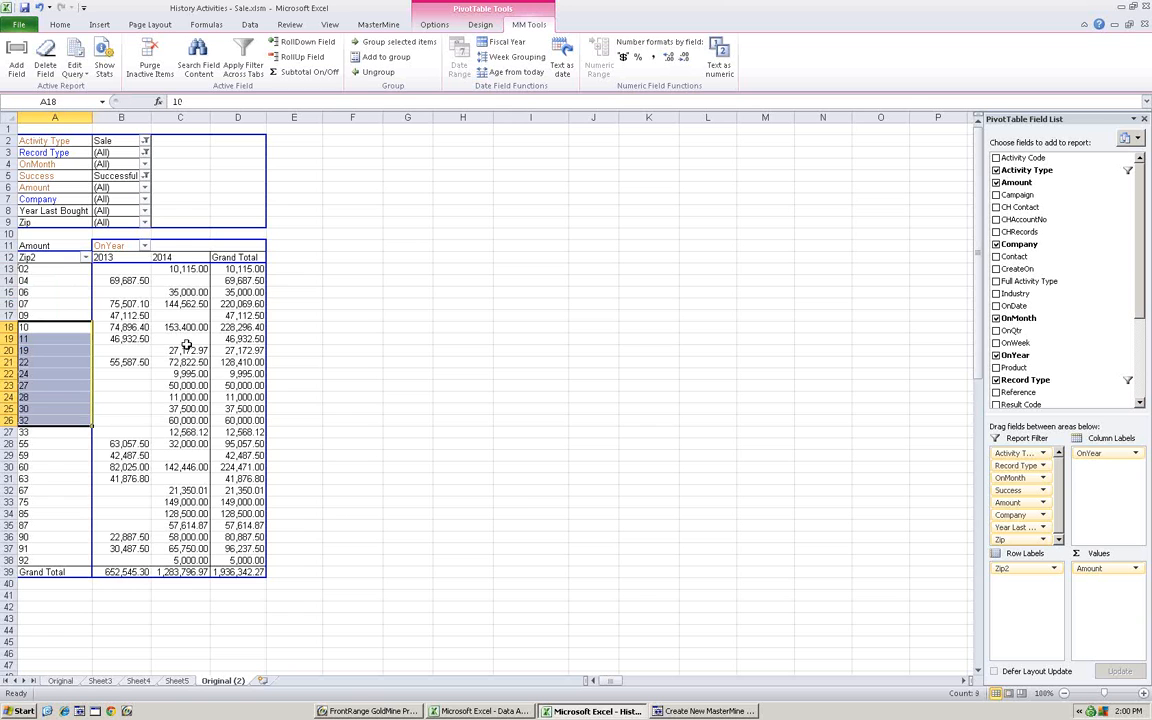
click(59, 356)
click(38, 327)
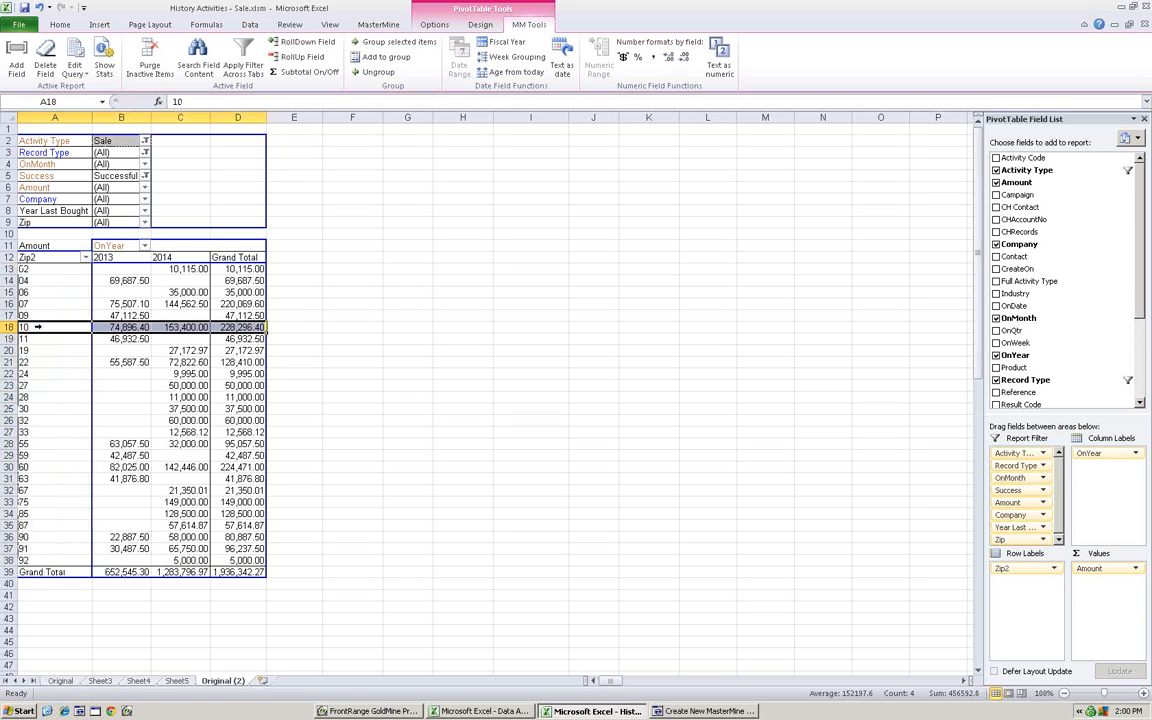